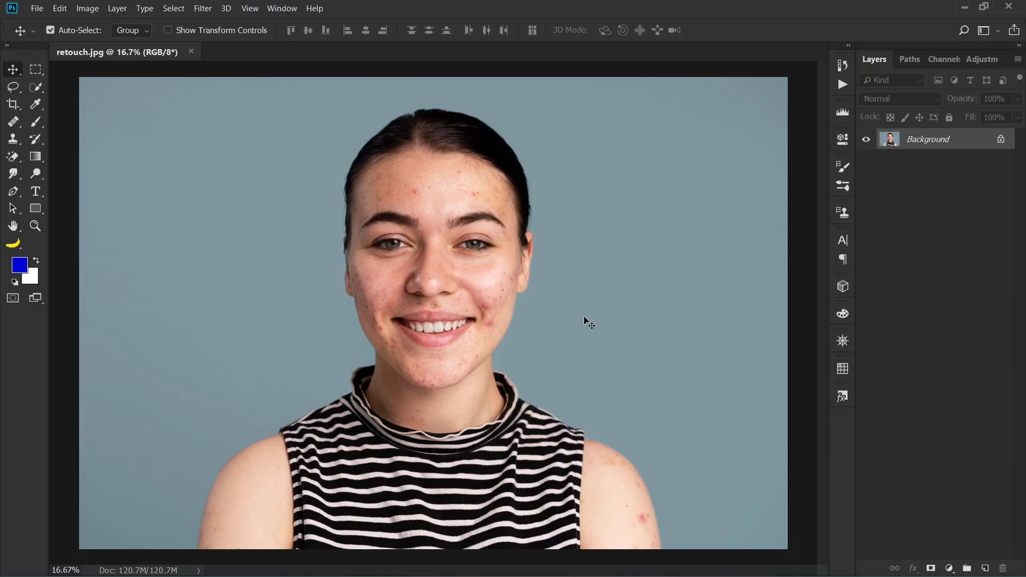
scroll(424, 188, up, 10)
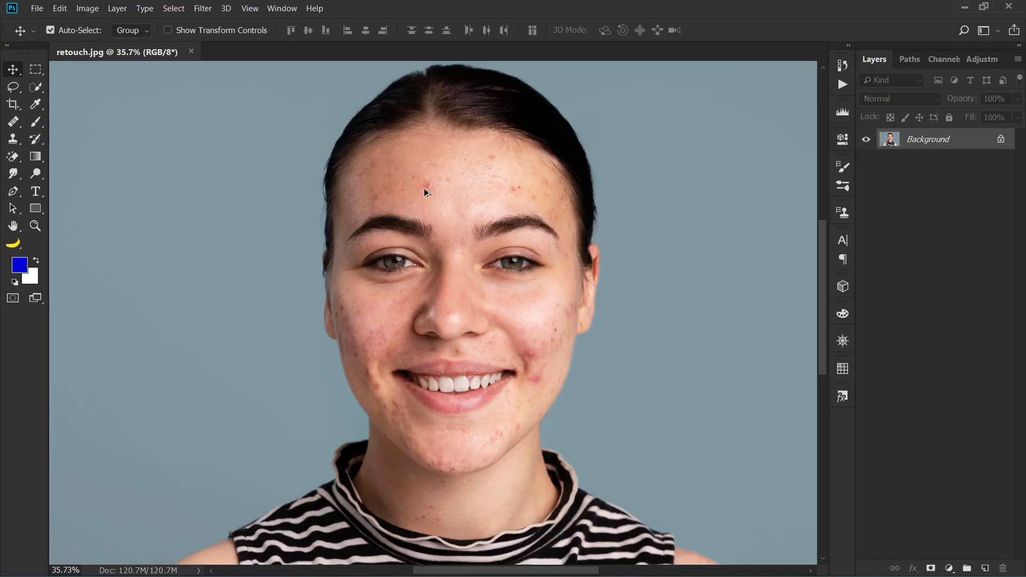
scroll(449, 255, up, 4)
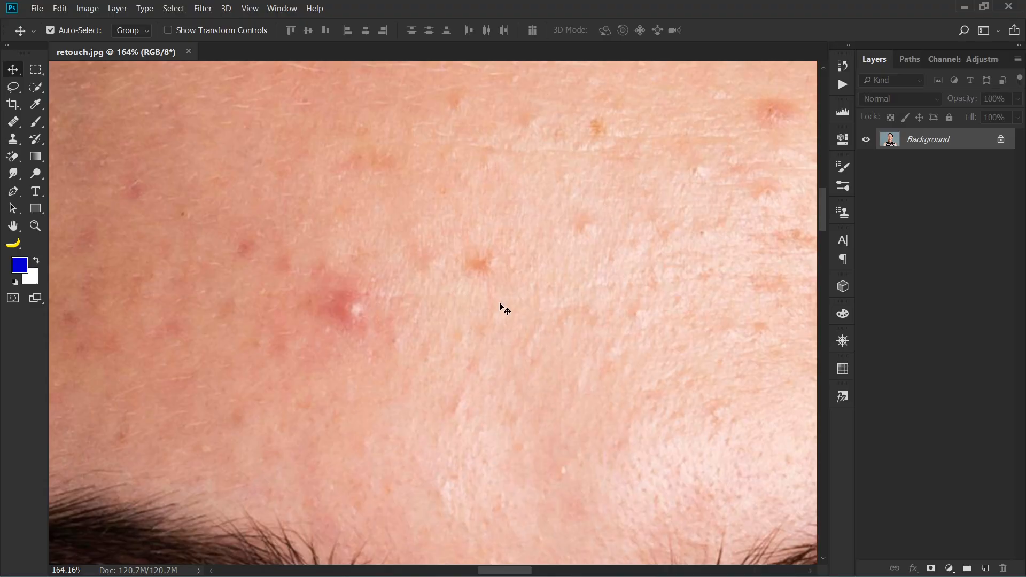
scroll(504, 294, down, 3)
scroll(479, 335, up, 1)
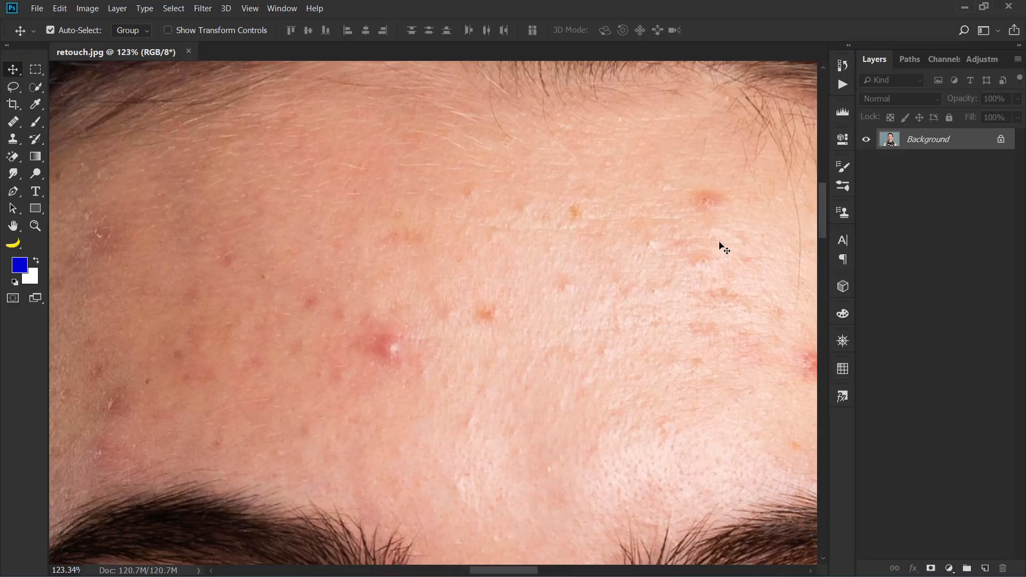
right_click(933, 145)
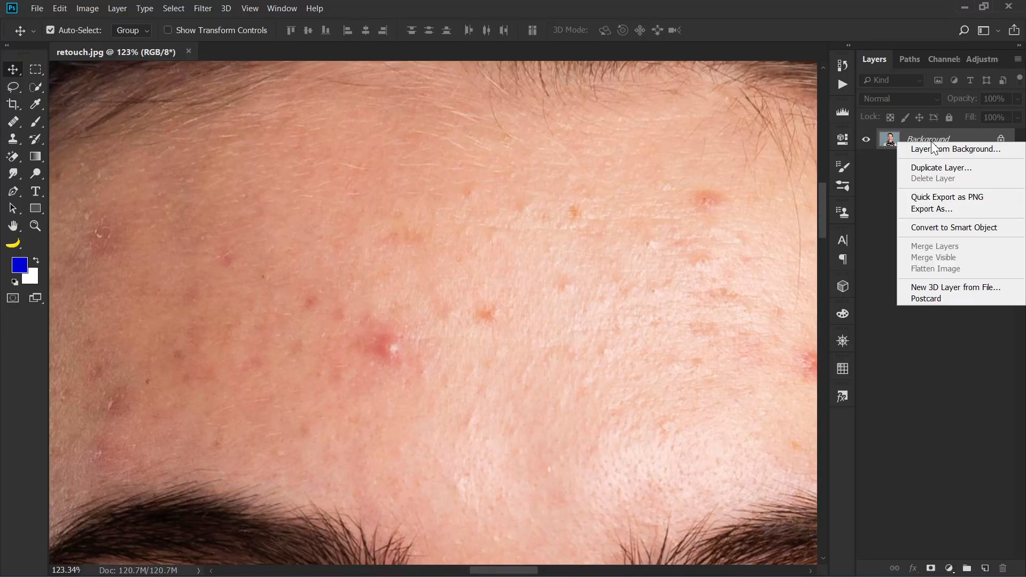
click(934, 168)
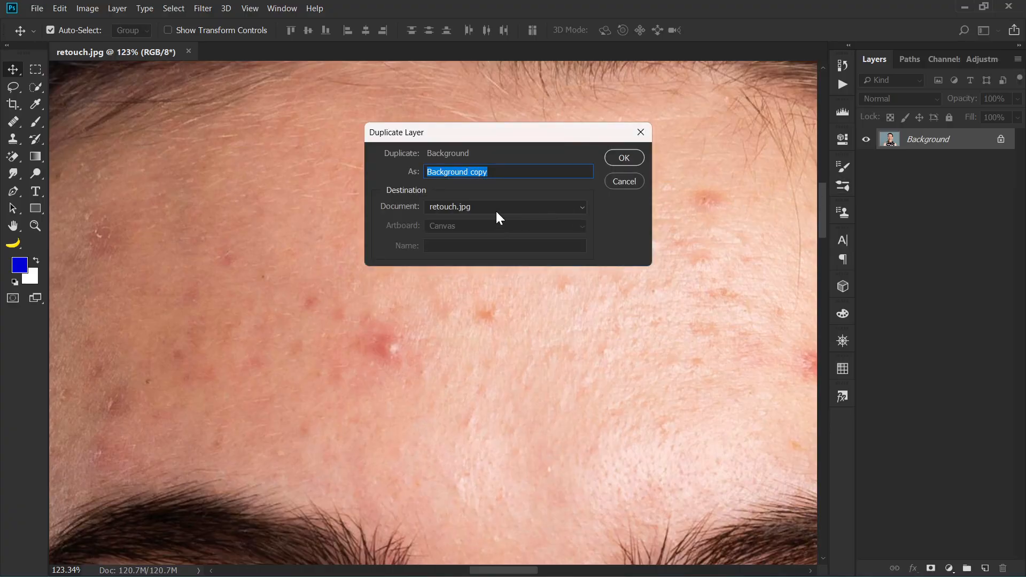
click(496, 211)
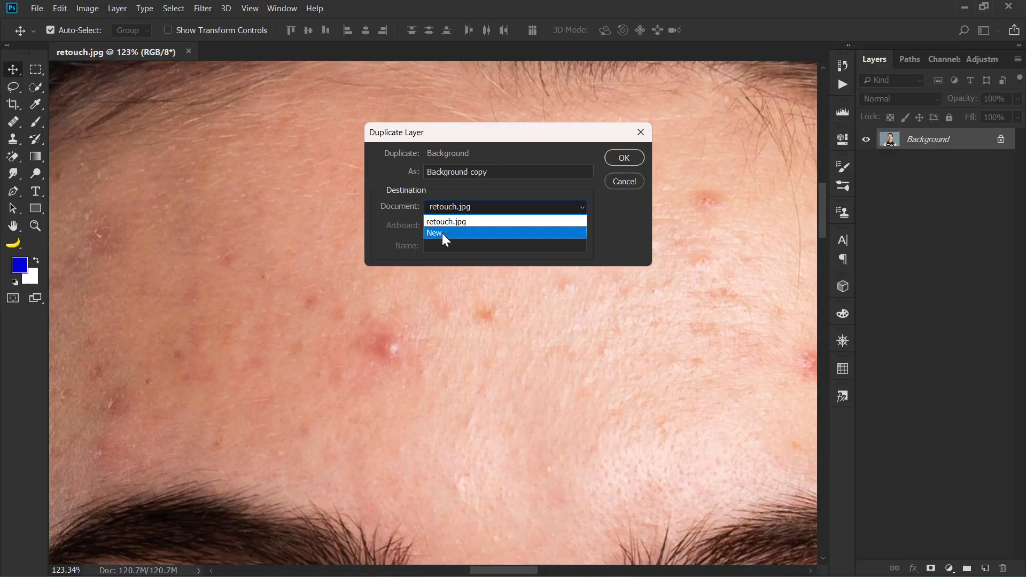
click(458, 222)
click(625, 163)
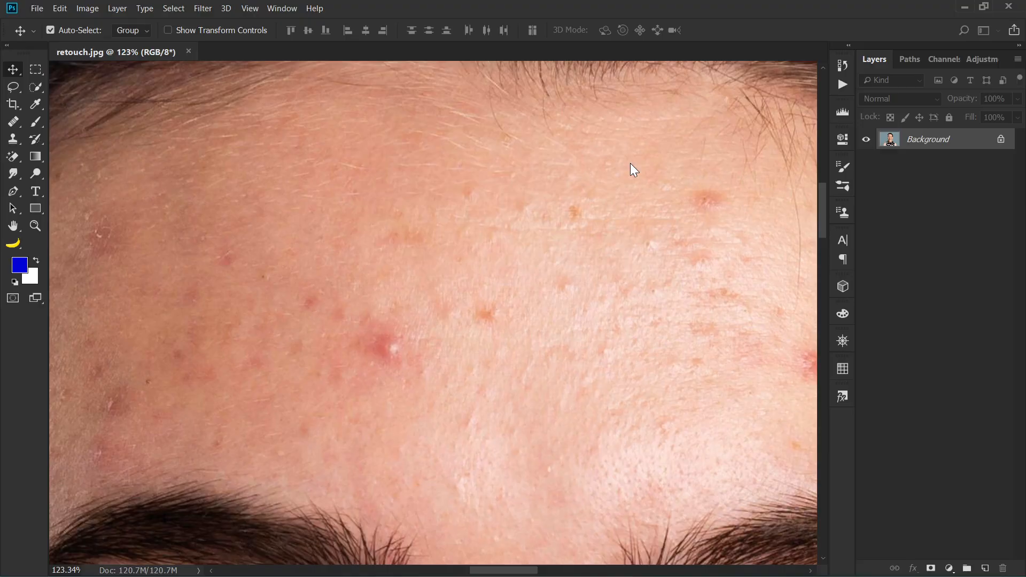
key(ctrl+z)
key(ctrl+j)
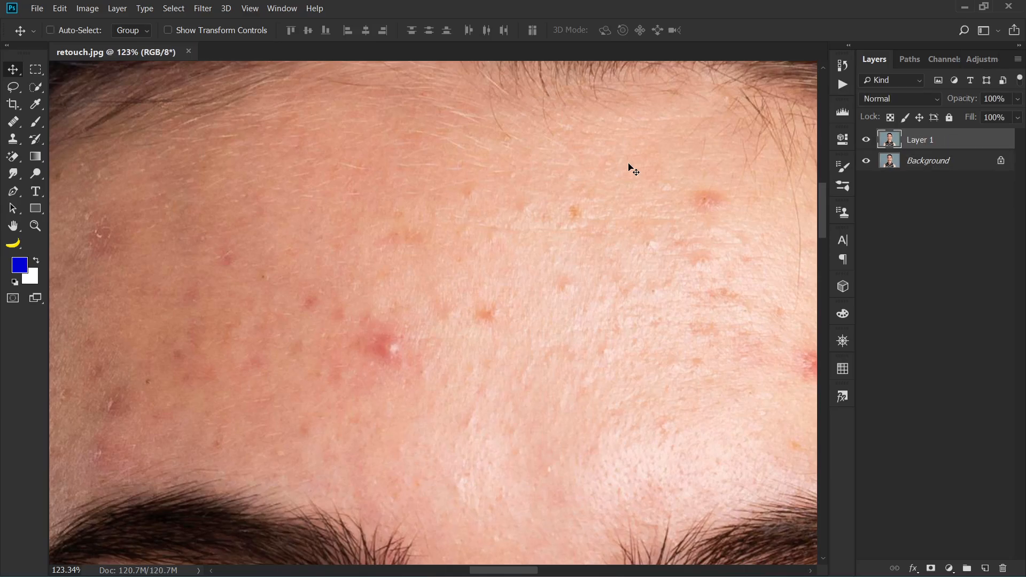
key(ctrl+z)
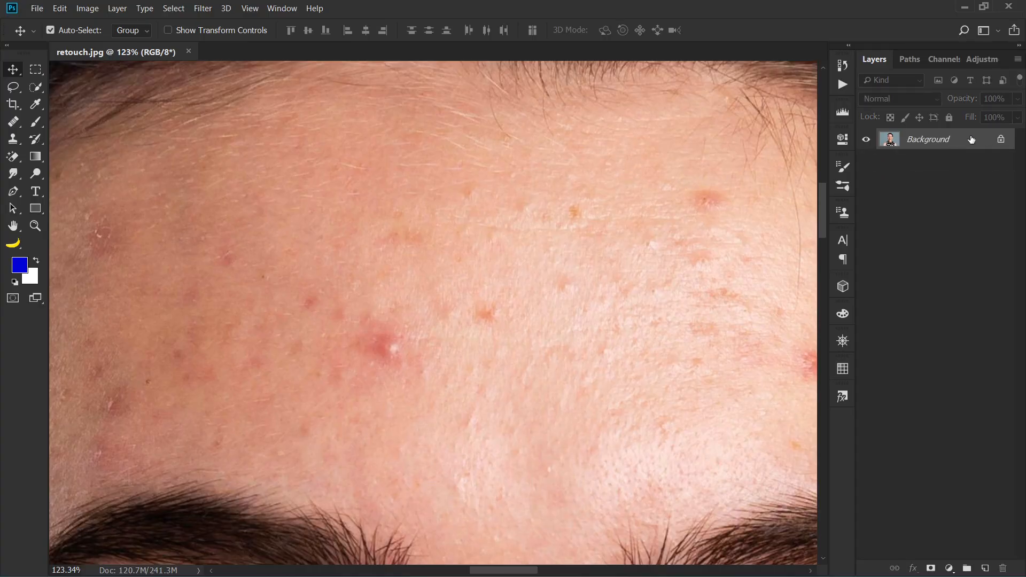
Step: Duplicate the Background layer within retouch.jpg
drag(970, 140, 985, 568)
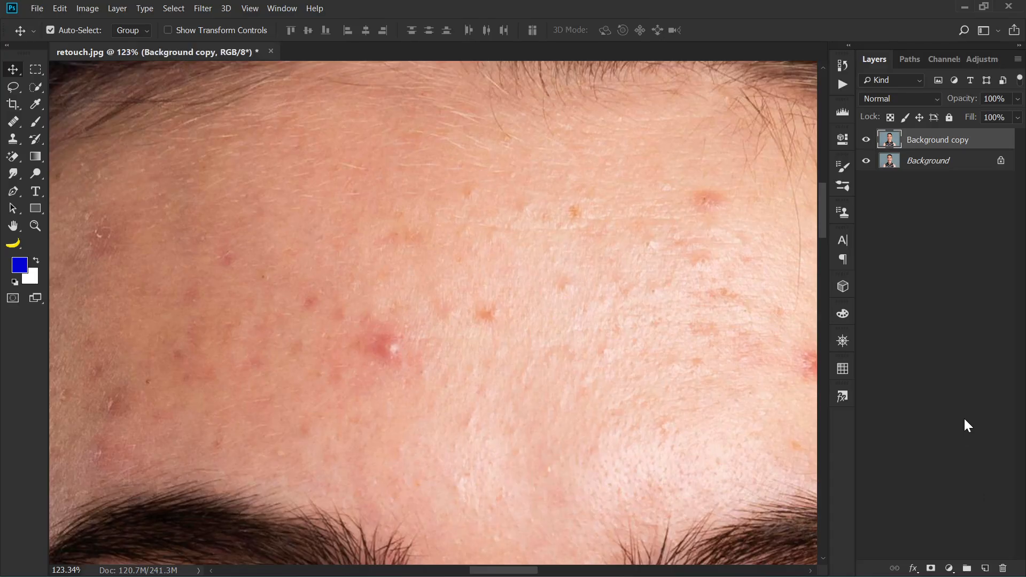
Step: Examine the skin blemishes across the cheeks, nose and forehead of the portrait
scroll(520, 354, down, 8)
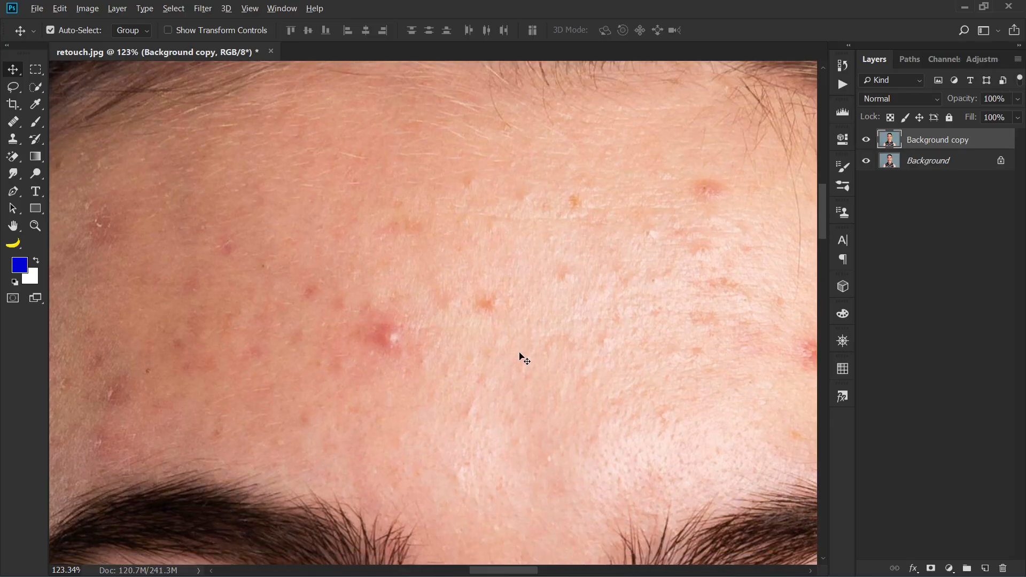
drag(517, 336, 527, 155)
drag(566, 276, 500, 174)
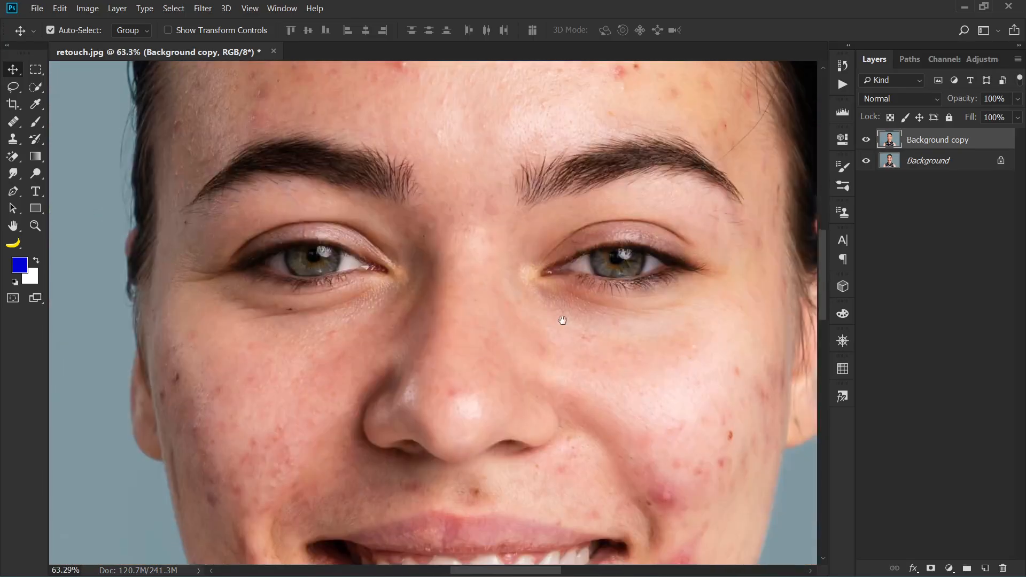
drag(627, 394, 520, 344)
drag(462, 432, 568, 376)
scroll(444, 309, up, 5)
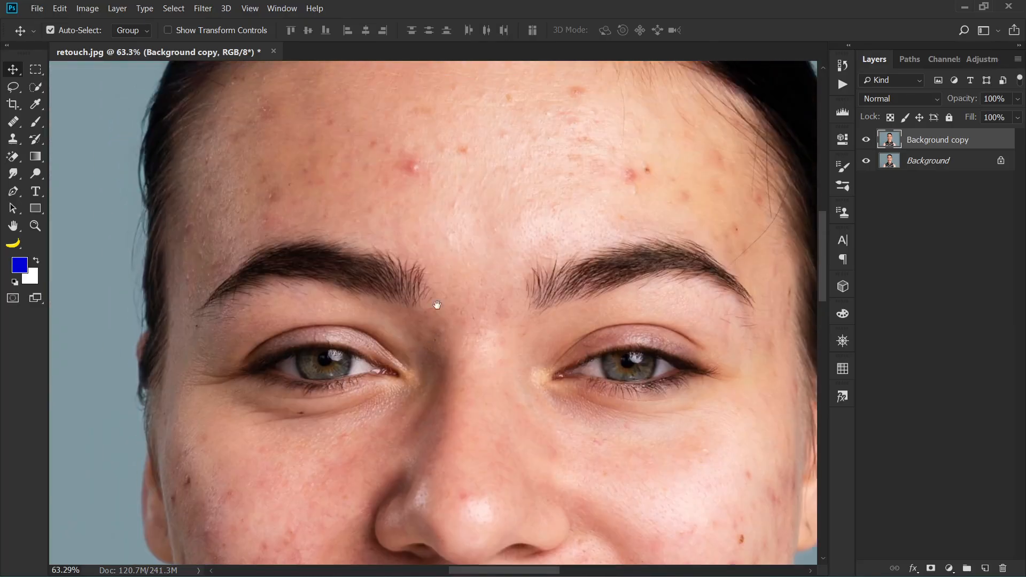
scroll(422, 273, up, 6)
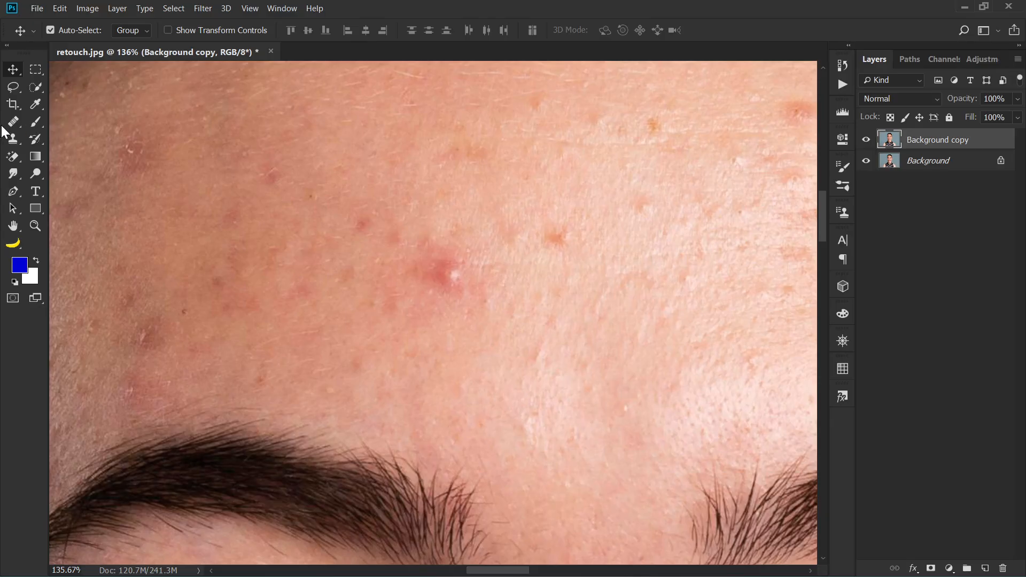
Step: Try the Spot Healing Brush at size 55 on the large red forehead pimple and undo it
click(12, 125)
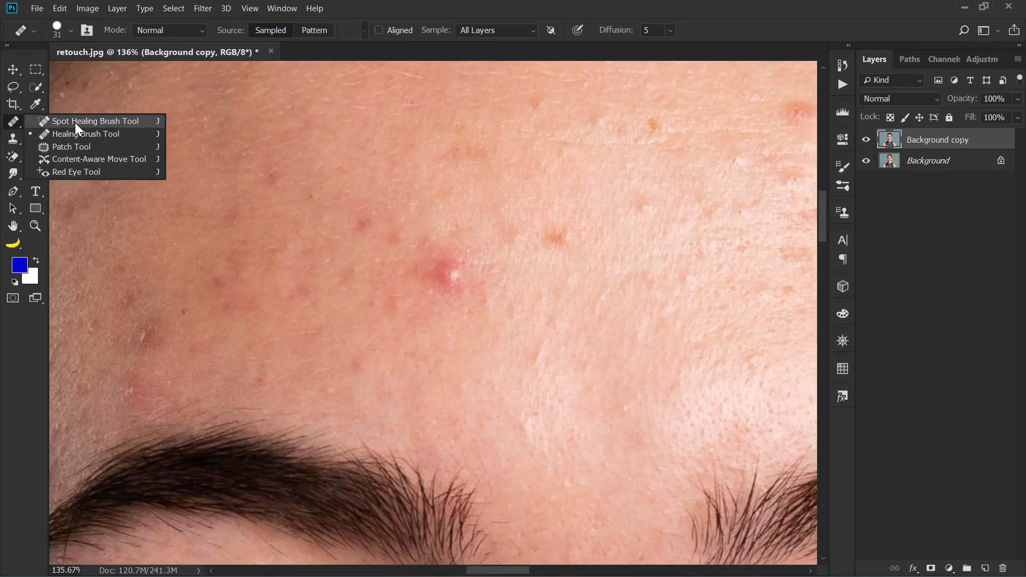
click(75, 122)
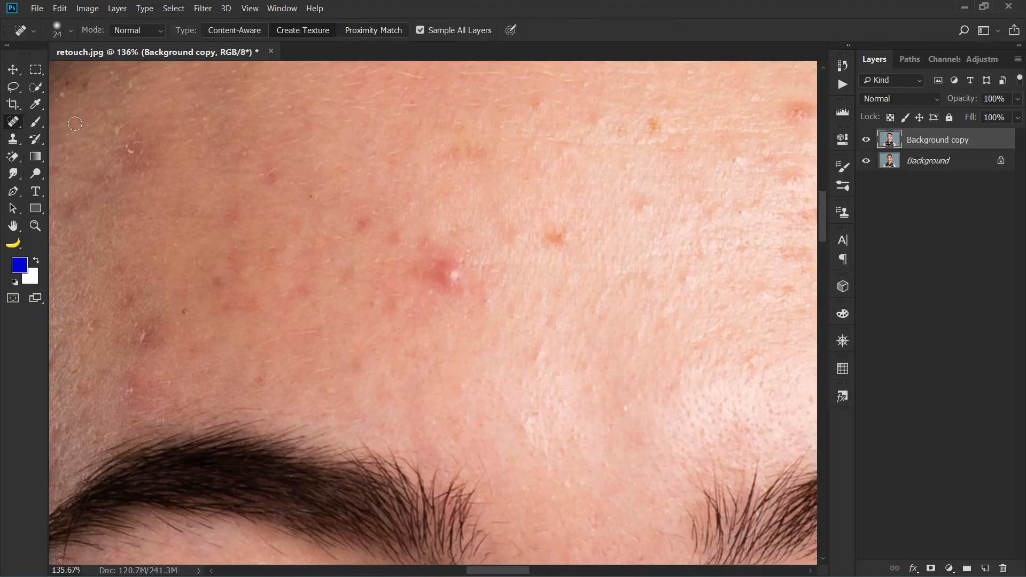
mouse_move(460, 268)
alt+mouse_down()
mouse_move(472, 279)
mouse_move(428, 274)
alt+mouse_up()
click(460, 278)
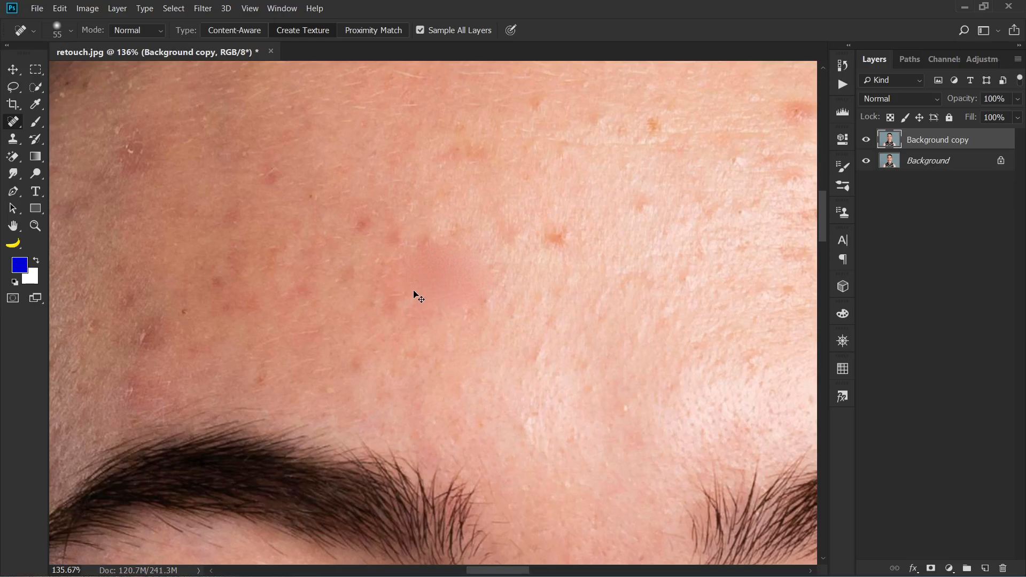
key(ctrl+z)
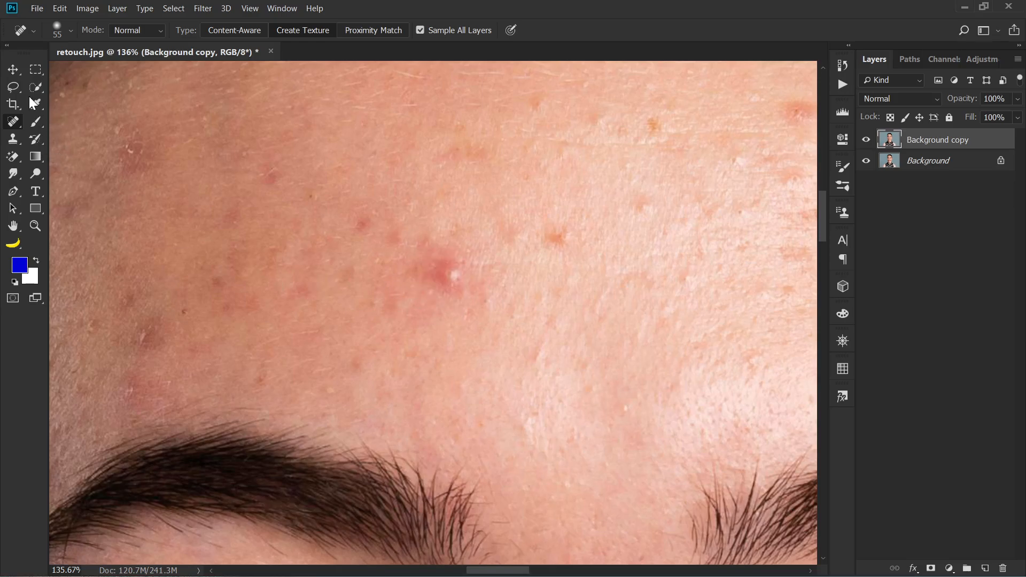
Step: Remove the large red forehead pimple with the Healing Brush at size 56, sampling clean skin above it
right_click(13, 122)
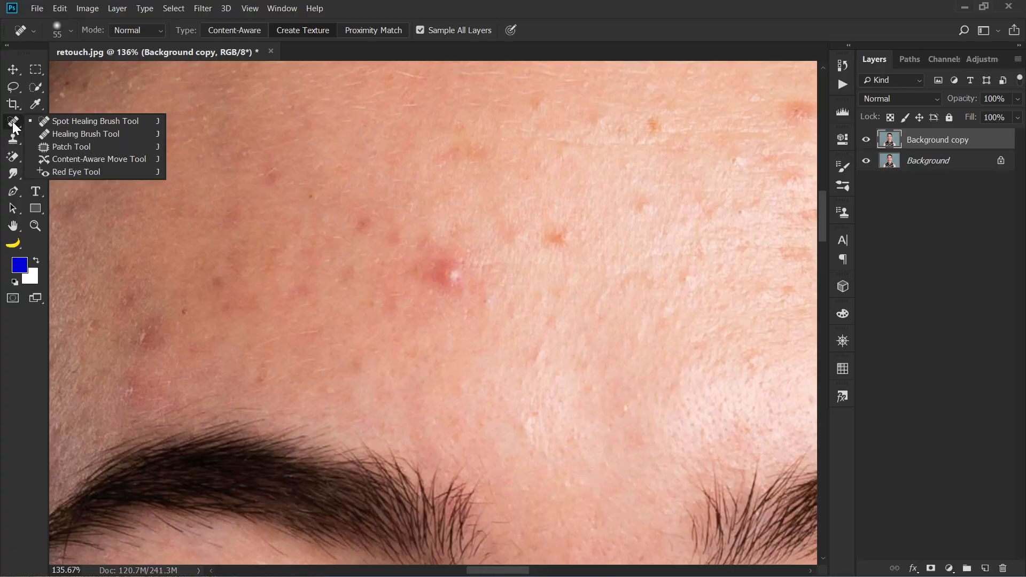
click(57, 136)
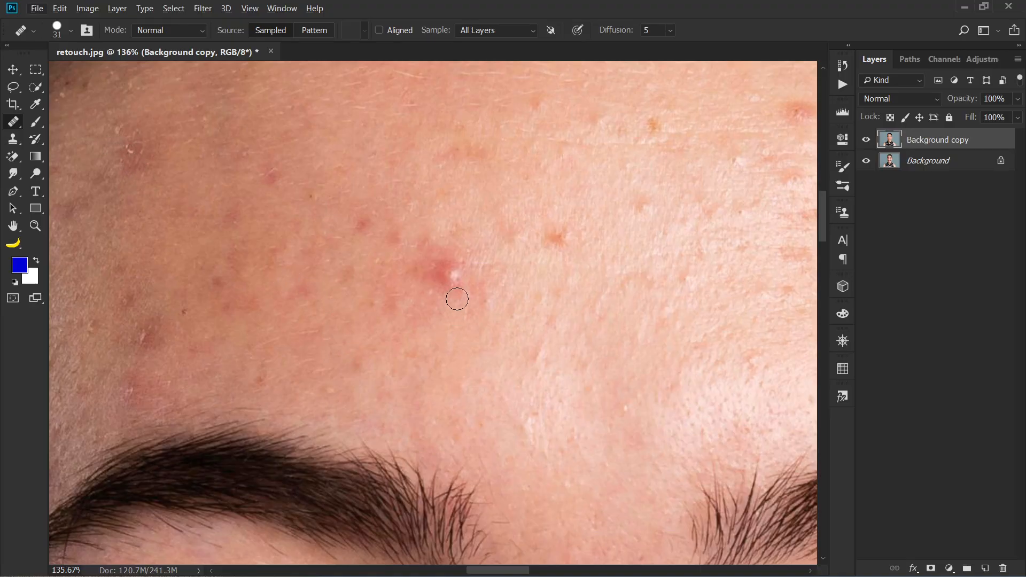
alt+click(335, 134)
mouse_move(433, 291)
mouse_down()
mouse_move(448, 288)
mouse_move(446, 270)
mouse_move(440, 284)
mouse_move(443, 275)
mouse_move(470, 298)
mouse_move(463, 275)
mouse_move(465, 296)
mouse_move(472, 281)
mouse_up()
alt+click(337, 134)
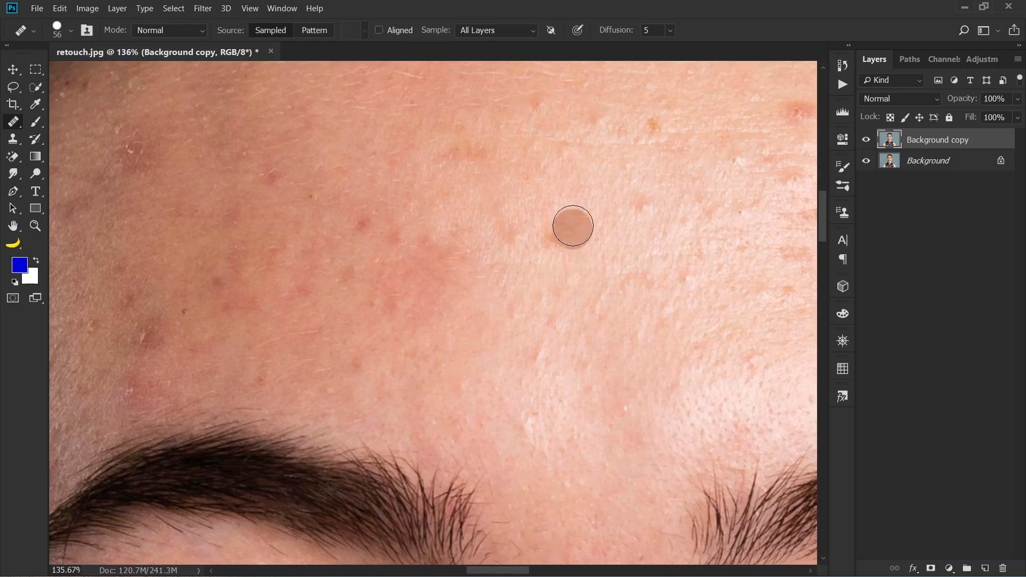
Step: Set the Healing Brush size to 37 and heal the orange spot and the faint reddish mark beside it on the mid-forehead
scroll(570, 225, up, 3)
scroll(573, 224, up, 2)
right_click(571, 245)
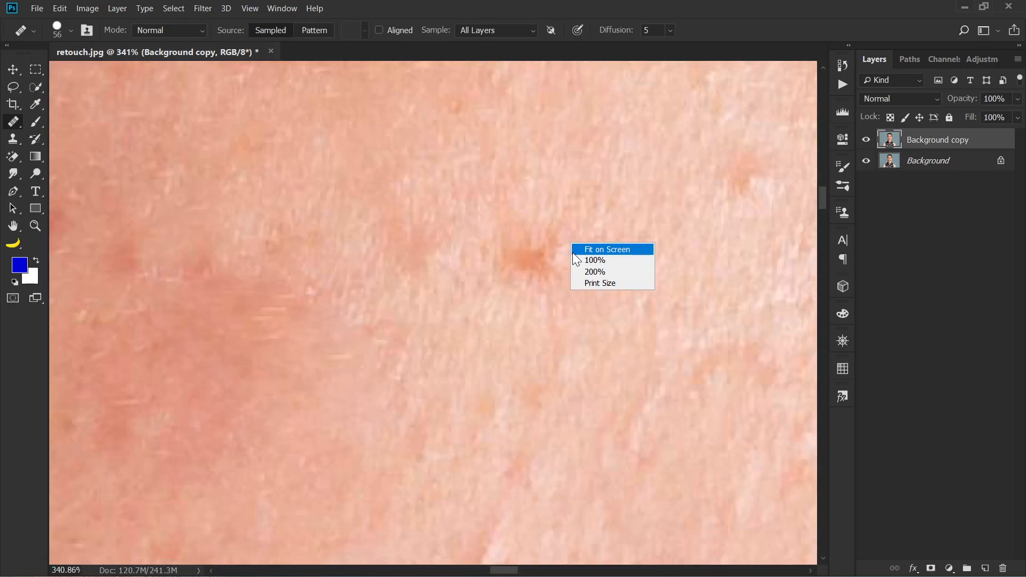
click(556, 255)
mouse_move(562, 245)
mouse_down()
mouse_move(512, 253)
mouse_move(540, 262)
mouse_up()
alt+click(483, 120)
alt+click(397, 165)
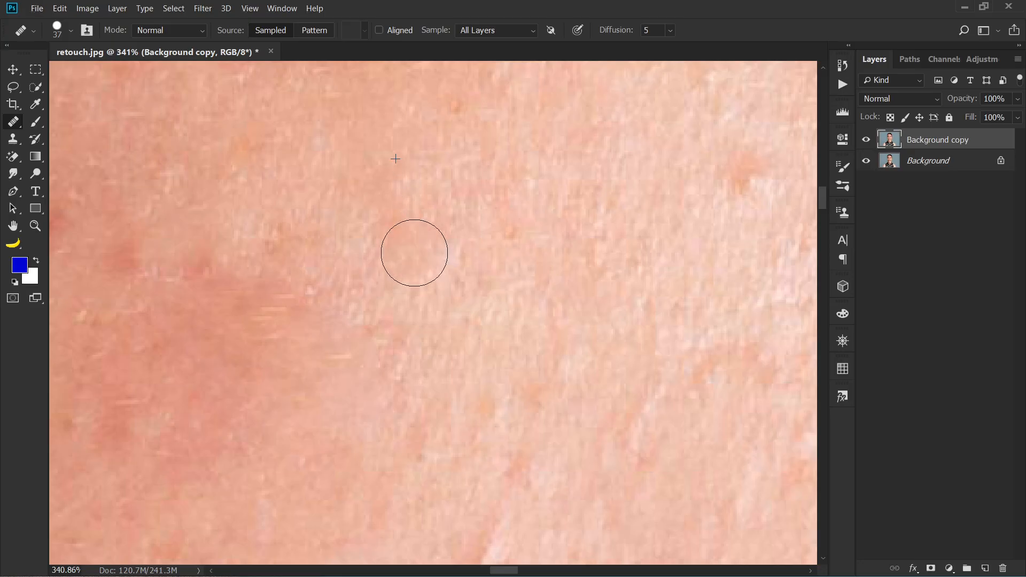
drag(414, 252, 426, 240)
Step: Heal the small dark spot and the adjacent red pimple on the right side of the forehead, sampling nearby clean skin
scroll(420, 254, down, 3)
scroll(419, 253, down, 5)
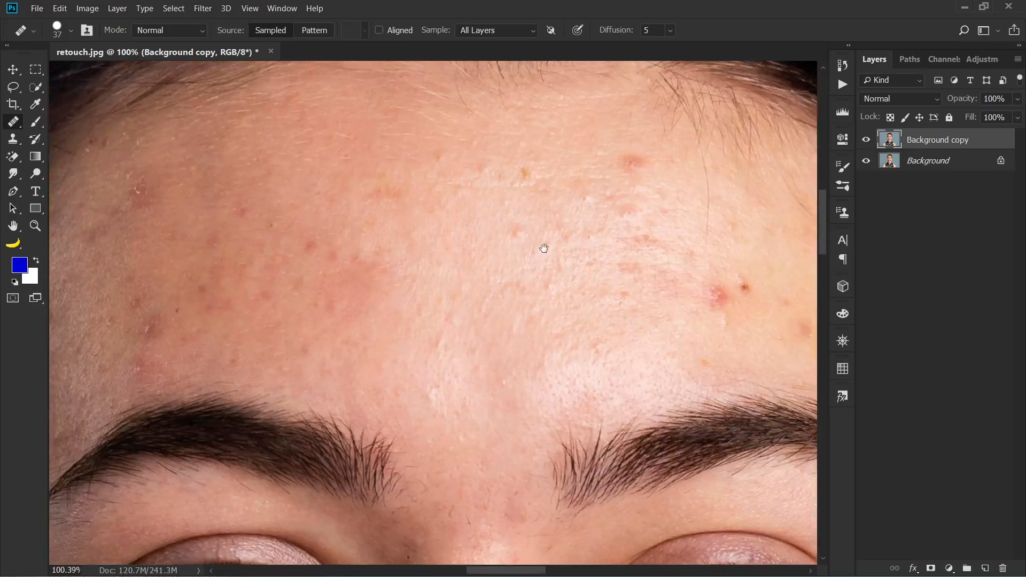
scroll(451, 280, up, 5)
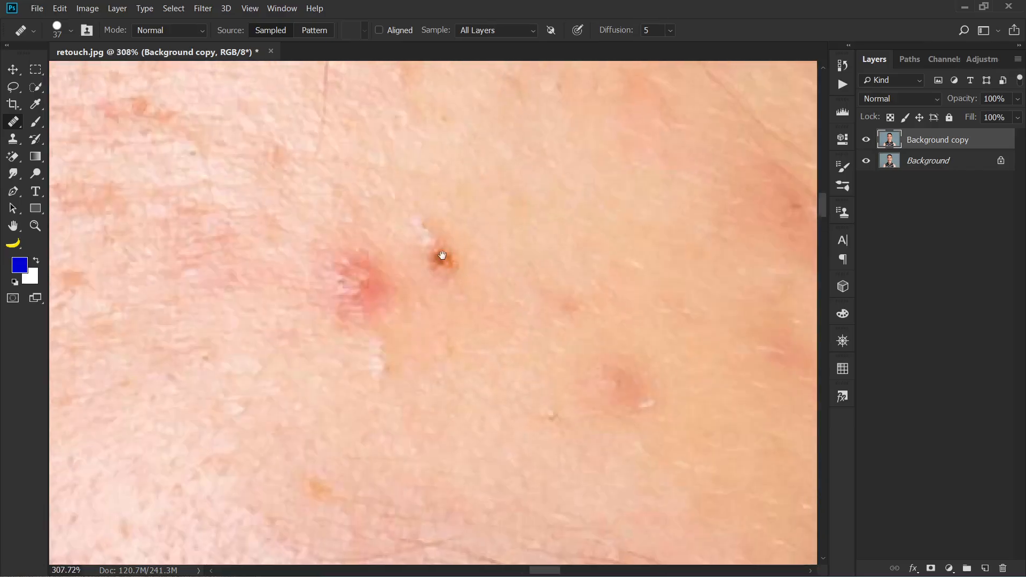
alt+click(373, 218)
click(440, 313)
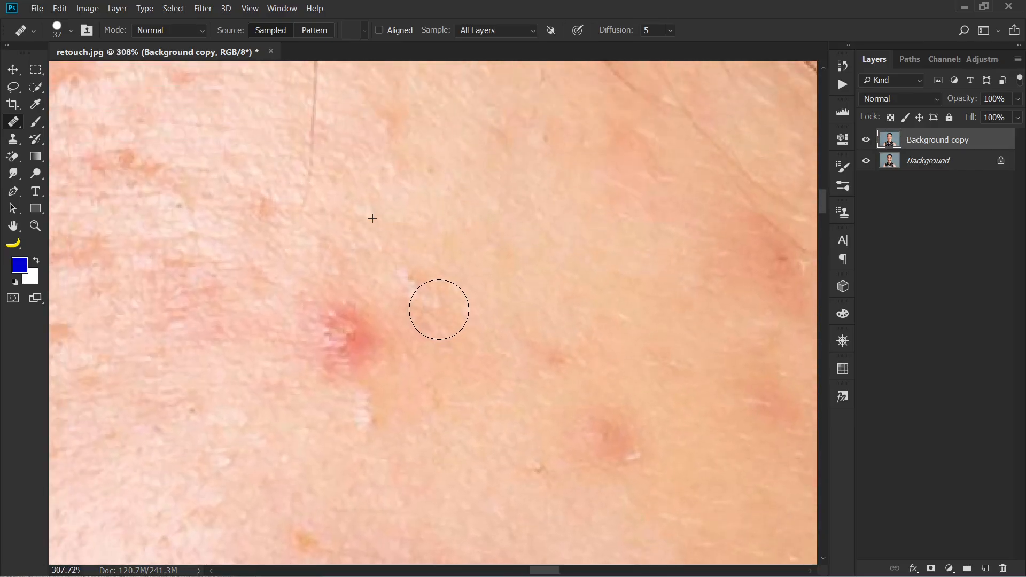
alt+click(426, 332)
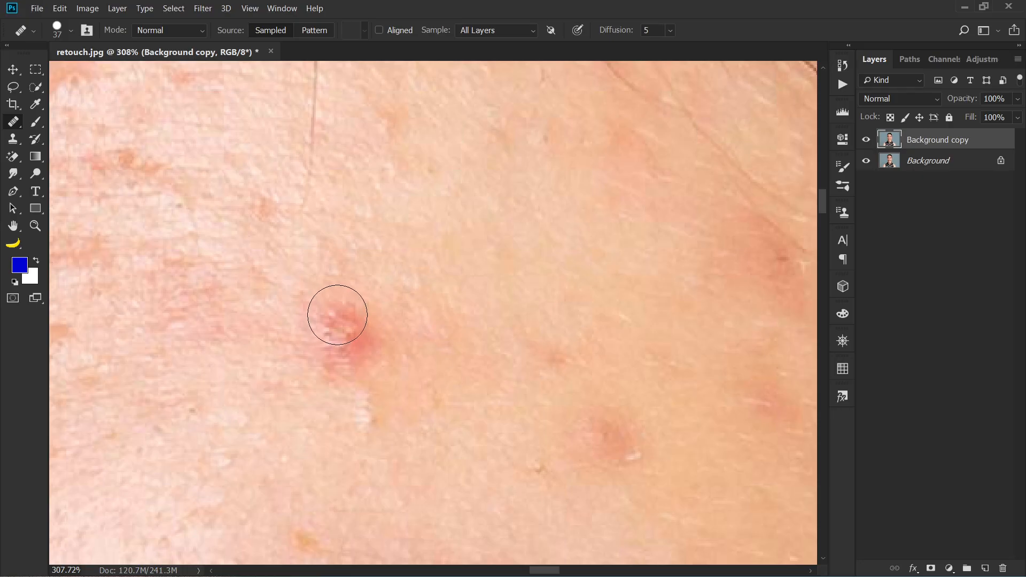
drag(337, 315, 357, 370)
alt+click(357, 234)
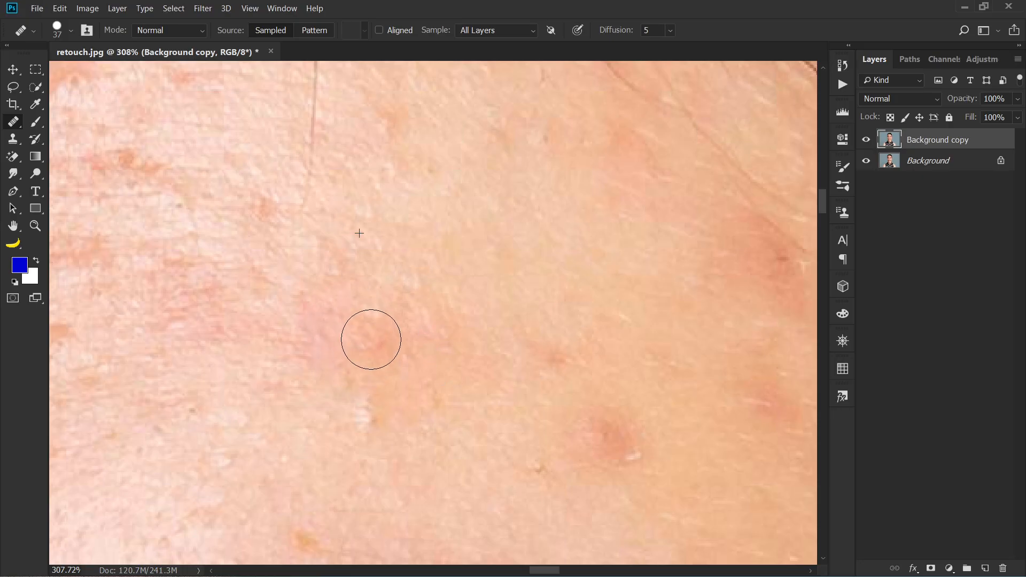
click(370, 336)
Step: Heal the faint red bump between the right eyebrow and the hairline with the Healing Brush
drag(409, 393, 305, 316)
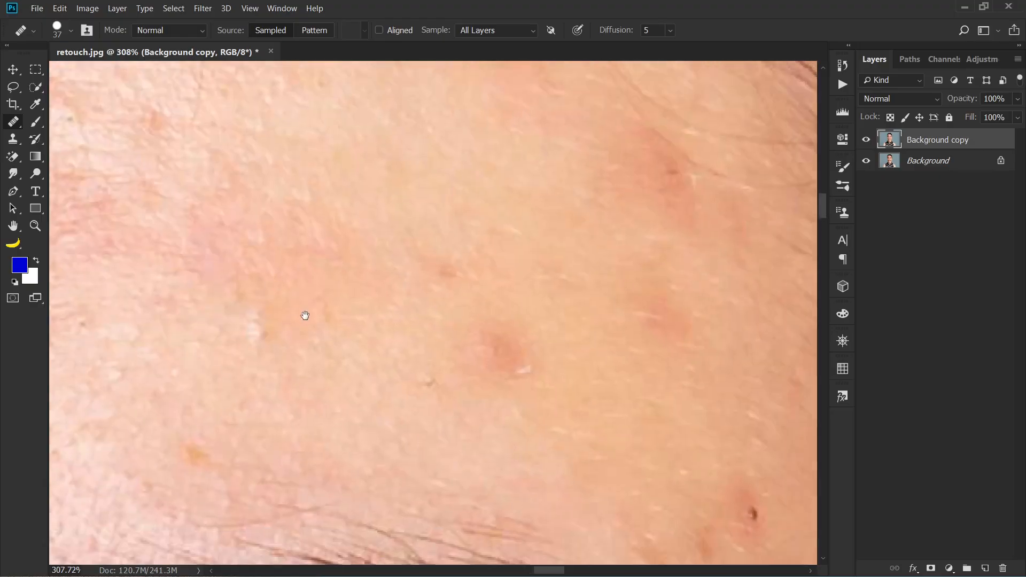
drag(393, 343, 387, 362)
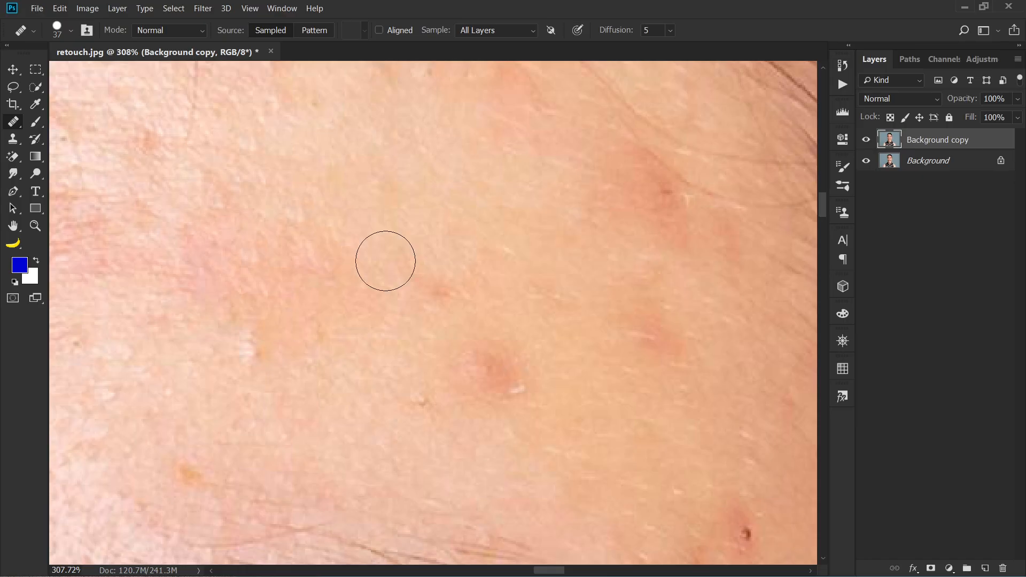
click(496, 368)
Step: Heal the dark-centred spot and the reddish mark beside it near the outer end of the right eyebrow, using sampled clean skin
drag(504, 397, 364, 289)
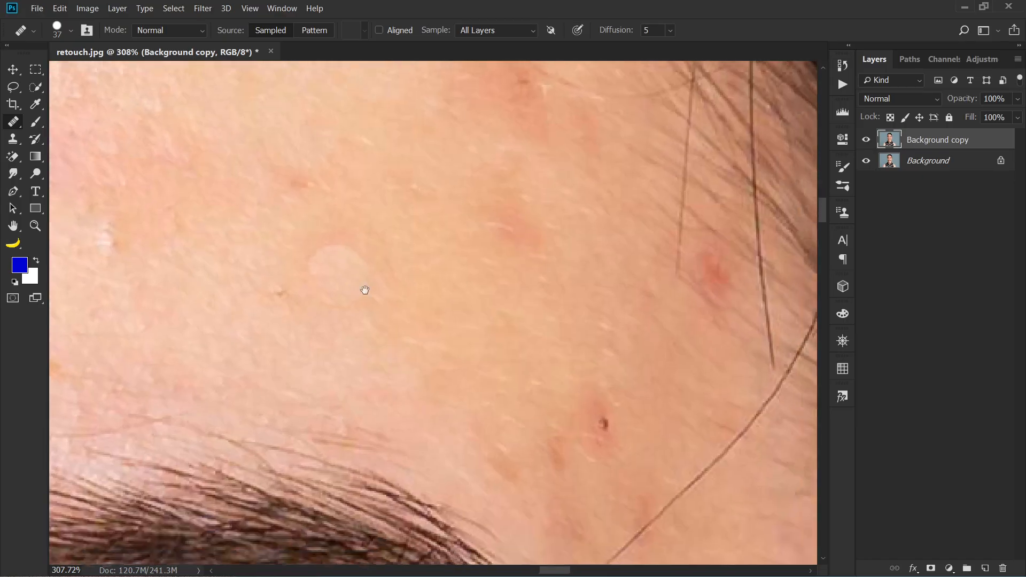
drag(497, 355, 449, 314)
click(495, 325)
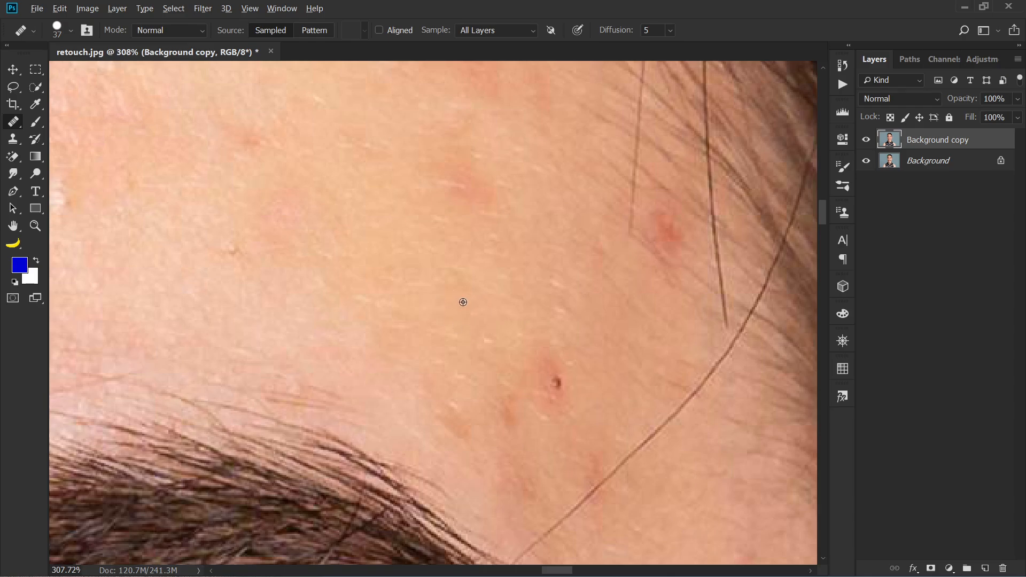
click(554, 382)
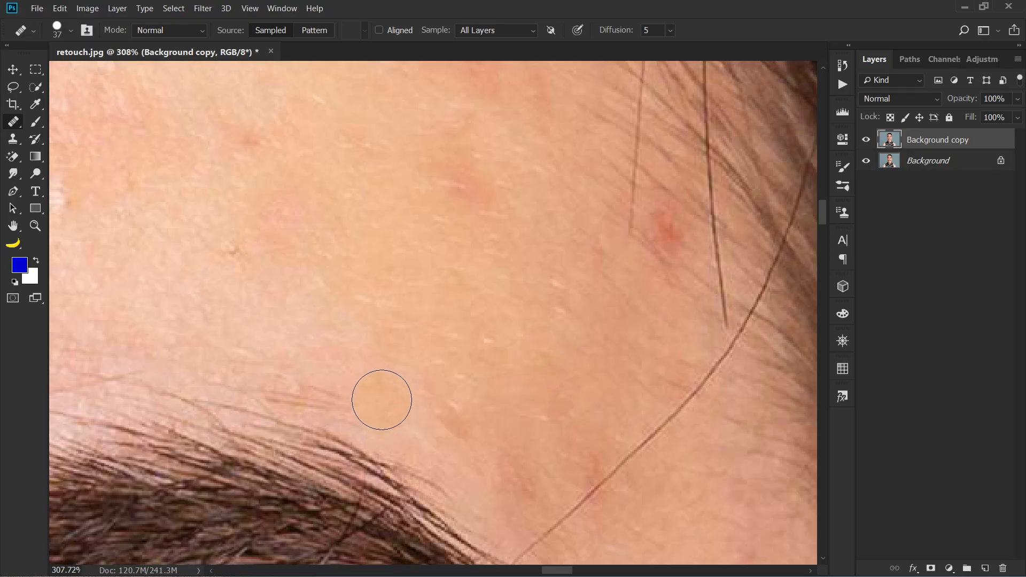
drag(381, 399, 617, 399)
drag(230, 326, 613, 347)
drag(230, 406, 489, 328)
Step: Heal the small red spot on the left side of the forehead, just above the area of the removed large pimple
scroll(481, 331, down, 4)
scroll(477, 333, down, 4)
drag(231, 154, 447, 348)
drag(585, 363, 420, 322)
scroll(420, 322, up, 5)
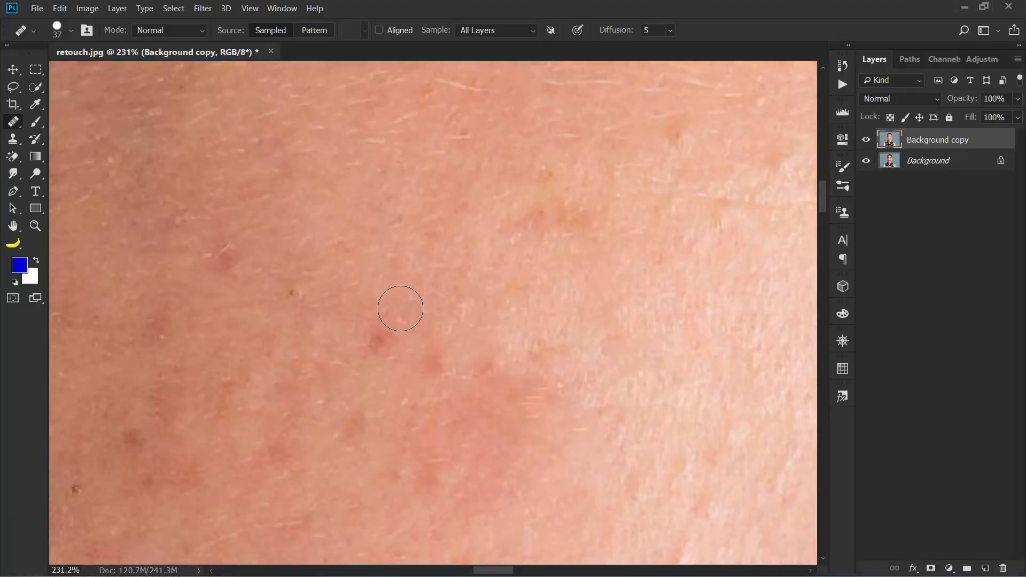
click(378, 340)
drag(511, 289, 346, 342)
drag(501, 298, 369, 327)
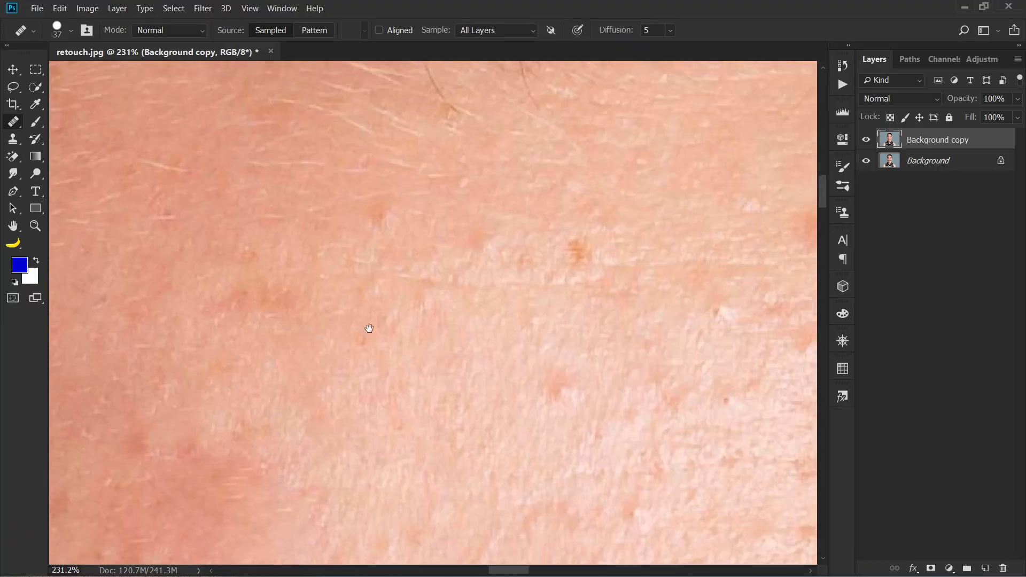
Step: Heal the orange-brown spot and faint red mark in mid-forehead, plus the red pimple near the right hairline
click(572, 249)
drag(467, 326, 408, 313)
click(501, 373)
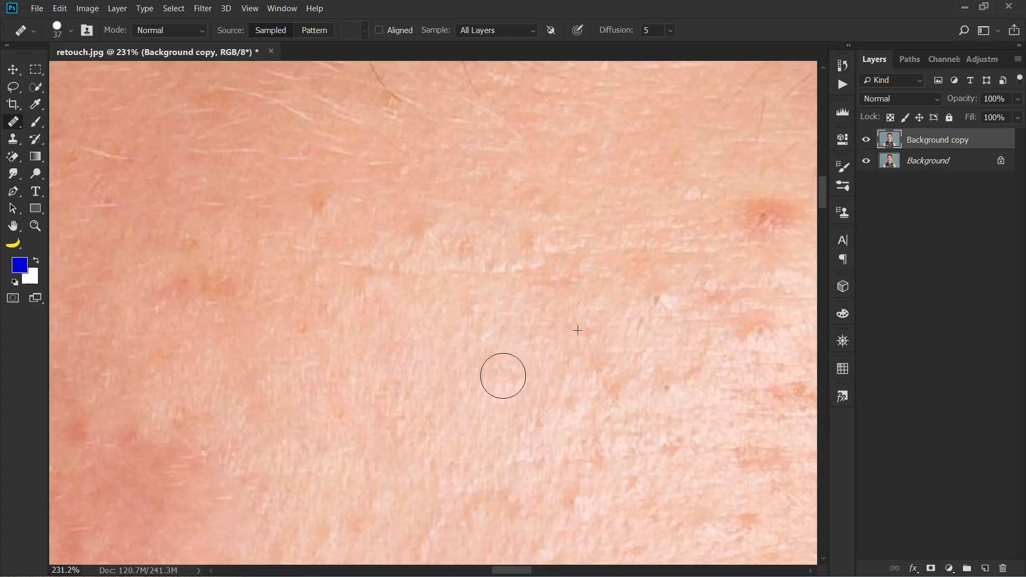
mouse_move(590, 358)
mouse_down()
mouse_move(392, 394)
mouse_move(297, 388)
mouse_up()
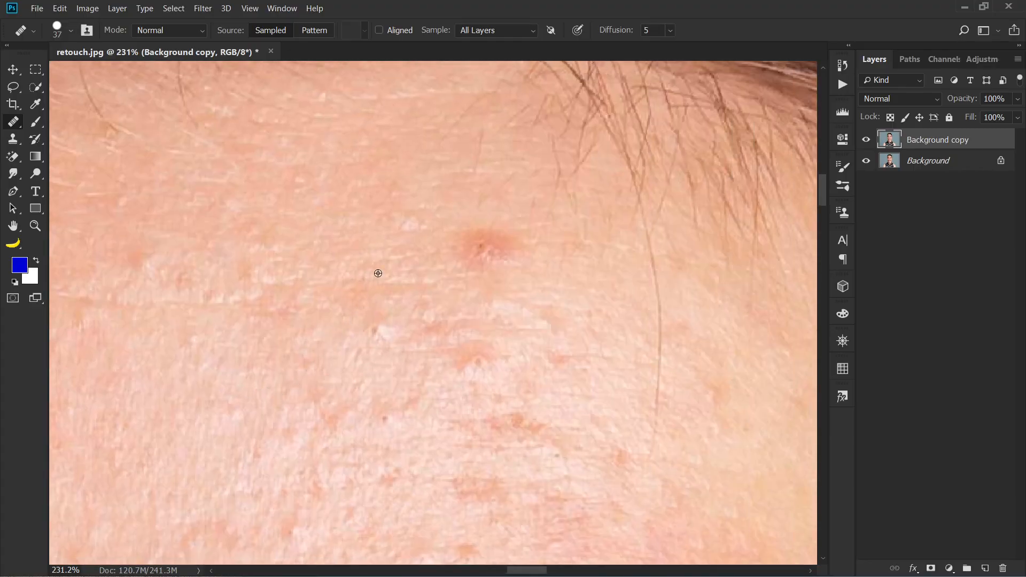
mouse_move(483, 243)
mouse_down()
mouse_move(502, 245)
mouse_move(465, 258)
mouse_up()
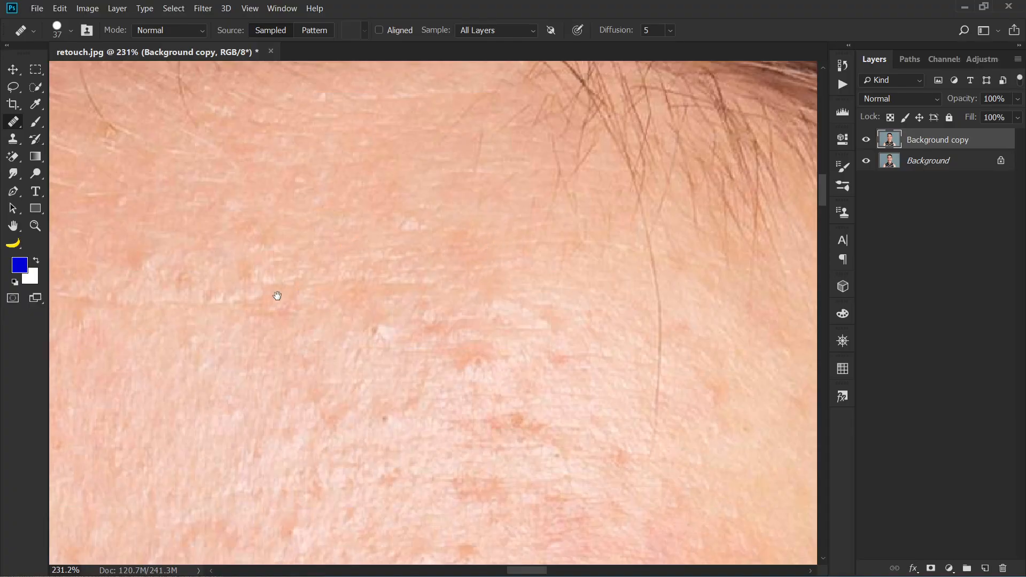
Step: Heal the brownish-red patch on the left half of the forehead, sampling clean skin beside it
mouse_move(277, 293)
mouse_down()
mouse_move(378, 307)
mouse_move(594, 308)
mouse_up()
drag(348, 328, 553, 308)
drag(405, 368, 433, 367)
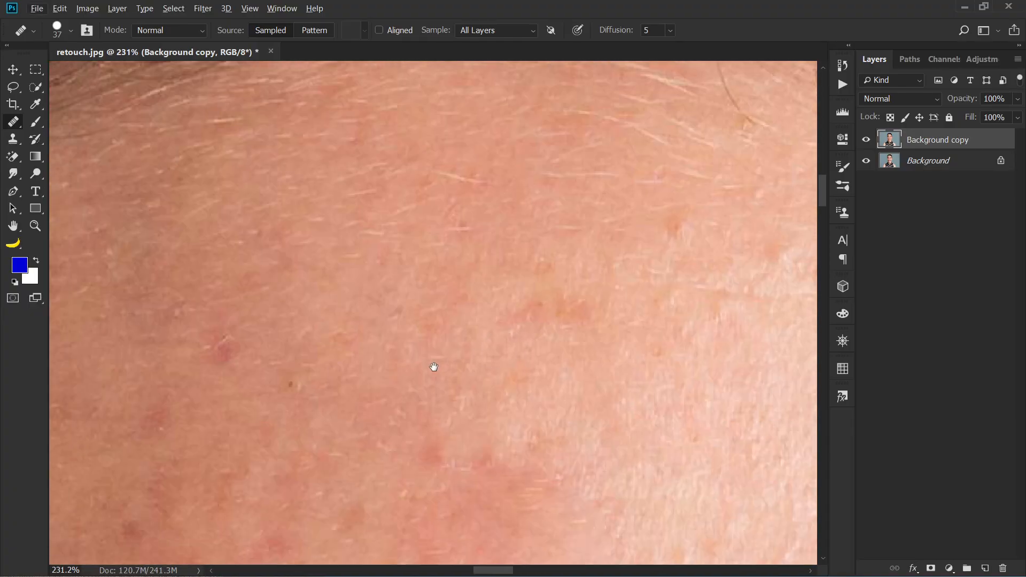
alt+click(439, 315)
drag(535, 310, 554, 314)
Step: Heal the purplish-red spot and the tiny dark dot farther left on the forehead using sampled clean skin
drag(400, 343, 595, 335)
mouse_move(438, 347)
mouse_down()
mouse_move(475, 340)
mouse_move(375, 322)
mouse_up()
alt+click(564, 333)
alt+click(521, 337)
drag(407, 359, 419, 346)
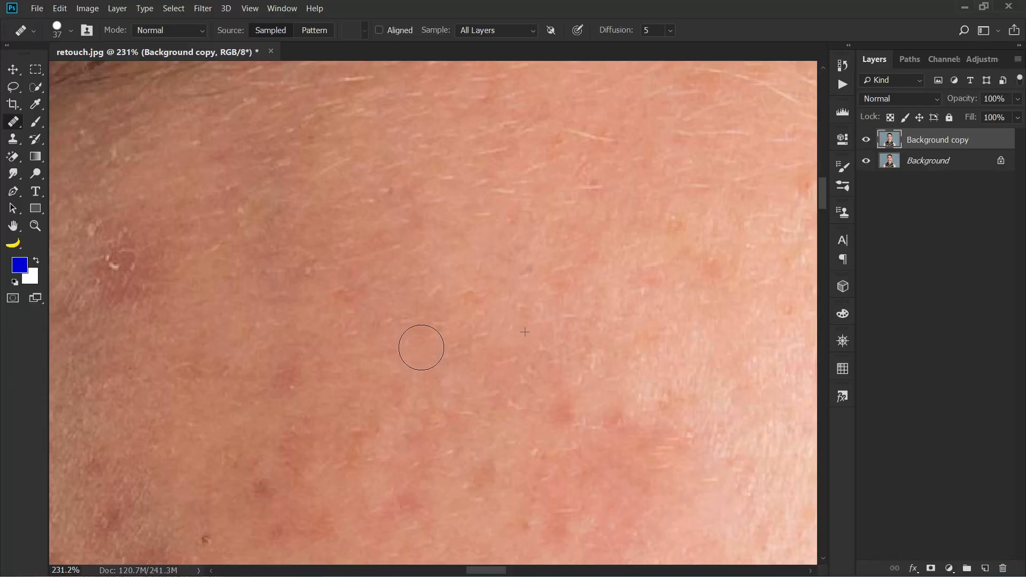
Step: Heal the faint purplish spot on the left side of the forehead, toward the temple
mouse_move(249, 440)
mouse_down()
mouse_move(418, 321)
mouse_move(454, 253)
mouse_up()
drag(426, 344, 351, 384)
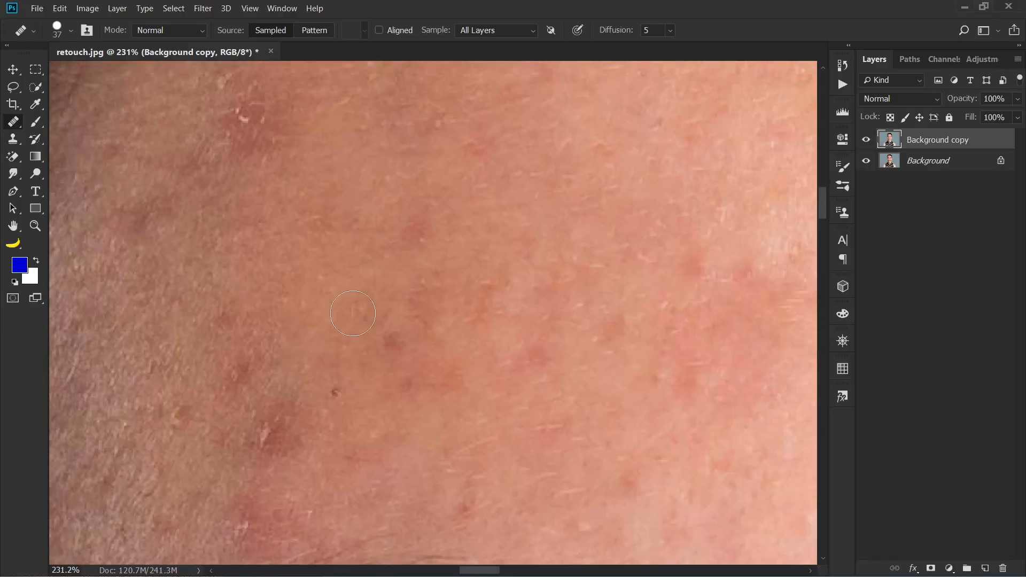
alt+click(339, 258)
drag(414, 237, 412, 236)
Step: Heal the red bump and the small dark dot above the outer end of the left eyebrow
mouse_move(263, 382)
mouse_down()
mouse_move(460, 257)
mouse_move(419, 245)
mouse_up()
alt+click(339, 309)
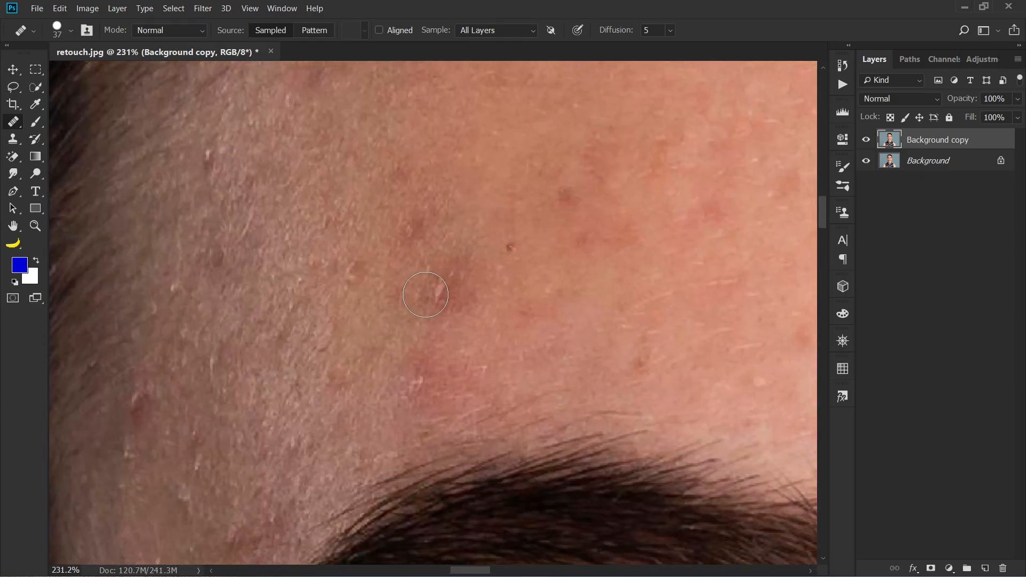
drag(426, 292, 466, 278)
drag(376, 315, 384, 307)
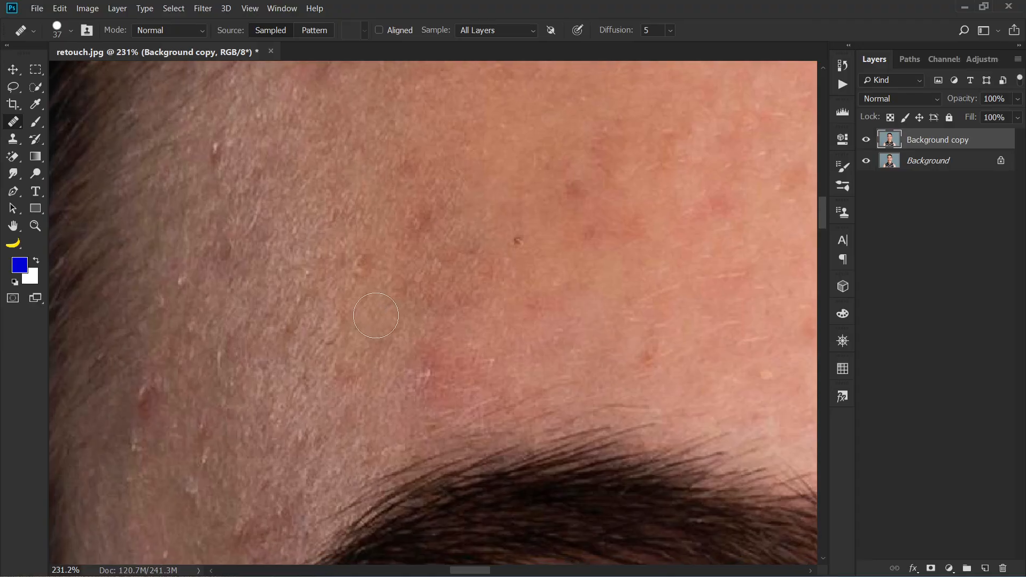
alt+click(337, 318)
click(515, 245)
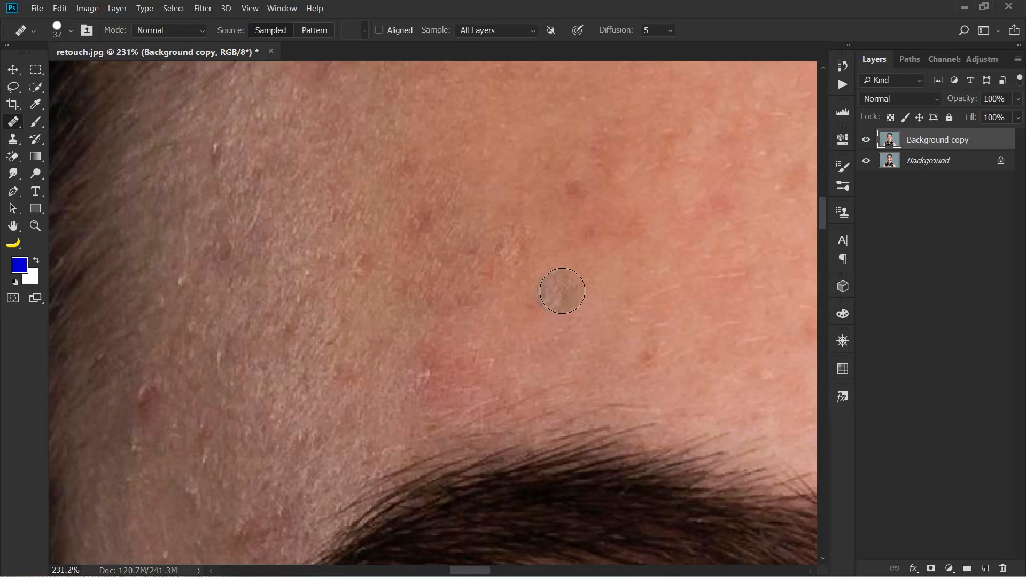
Step: Heal the small red spot on the upper right cheek below the outer corner of the eye
scroll(541, 298, down, 3)
scroll(541, 299, down, 2)
scroll(570, 344, down, 6)
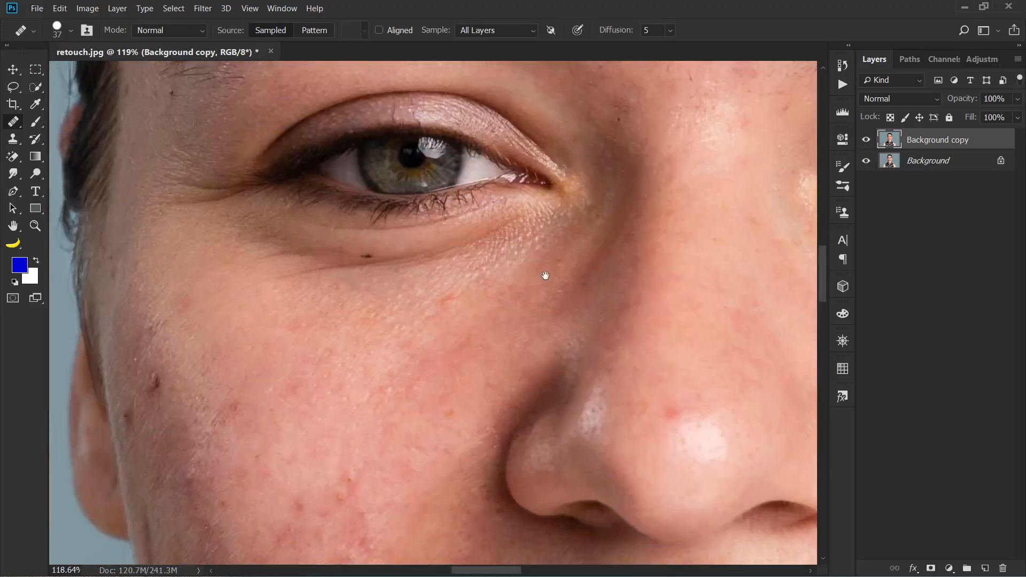
drag(504, 470, 493, 251)
drag(704, 442, 437, 282)
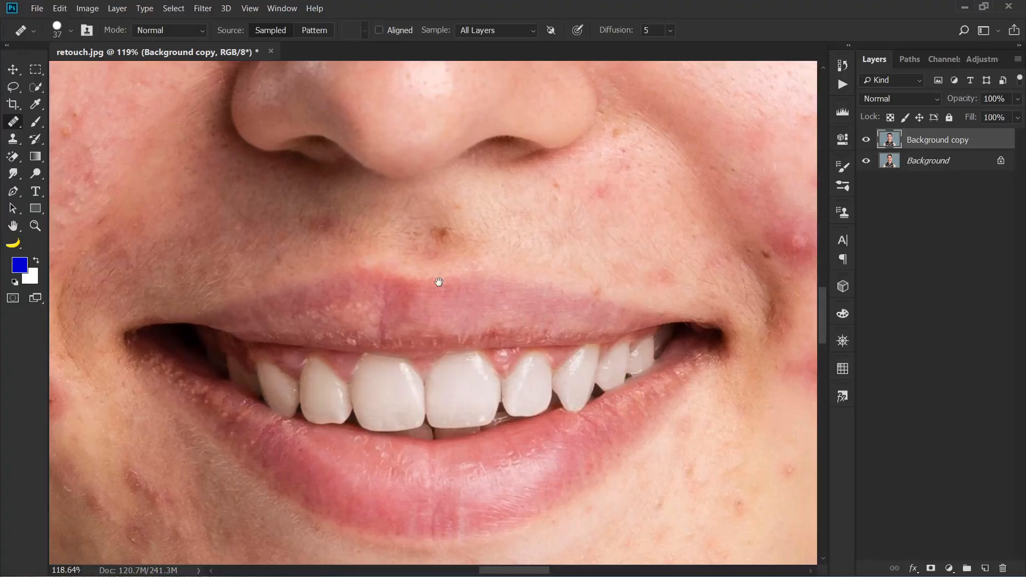
drag(511, 279, 343, 431)
drag(787, 196, 531, 280)
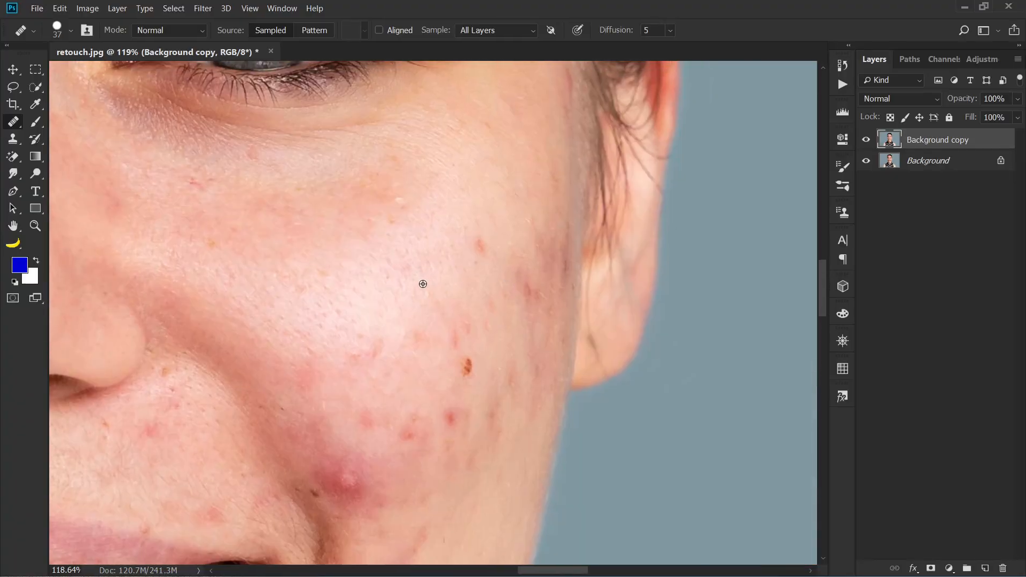
scroll(425, 282, up, 3)
drag(433, 281, 391, 306)
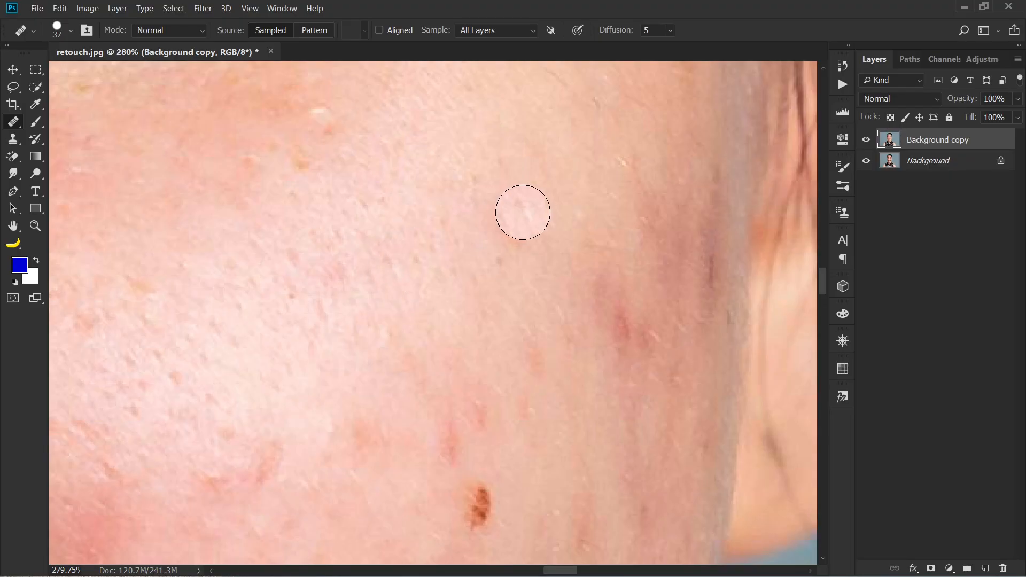
click(507, 224)
Step: Heal the dark brown scab on the right cheek with clean skin sampled beside it
drag(537, 397, 544, 285)
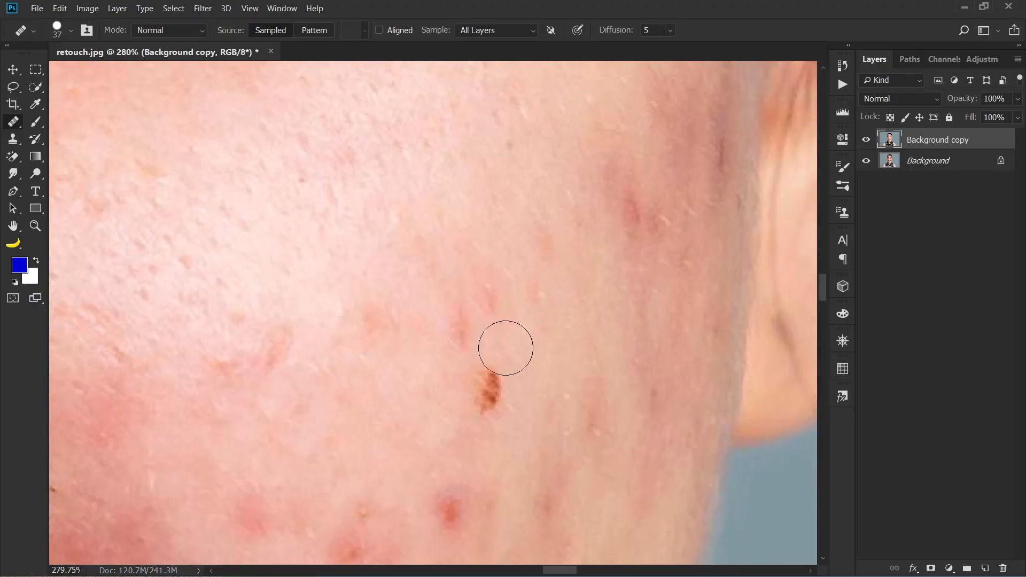
click(531, 354)
click(500, 388)
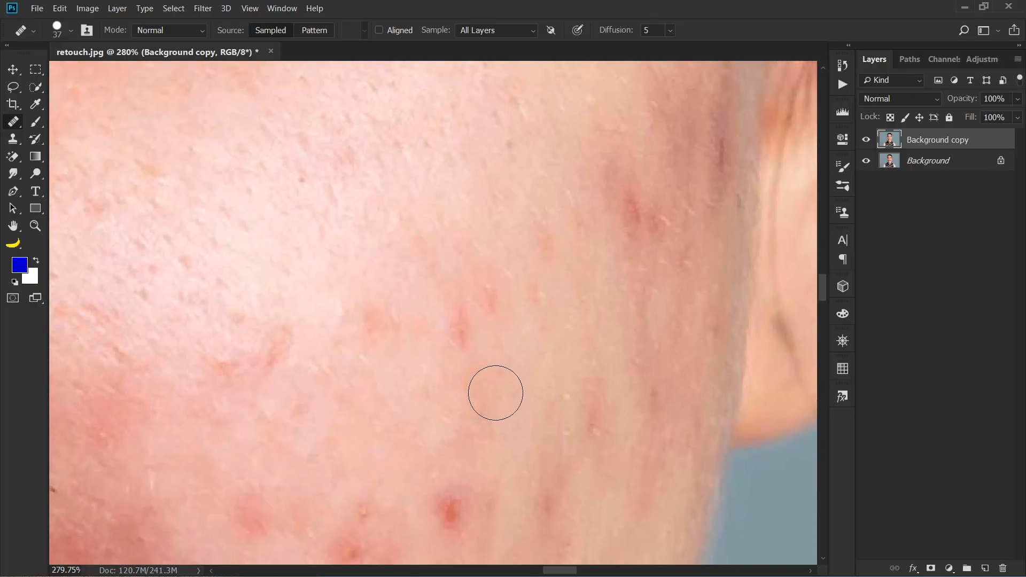
Step: Heal the two small elongated red marks on the right cheek, just above the area of the removed scab
drag(355, 386, 345, 363)
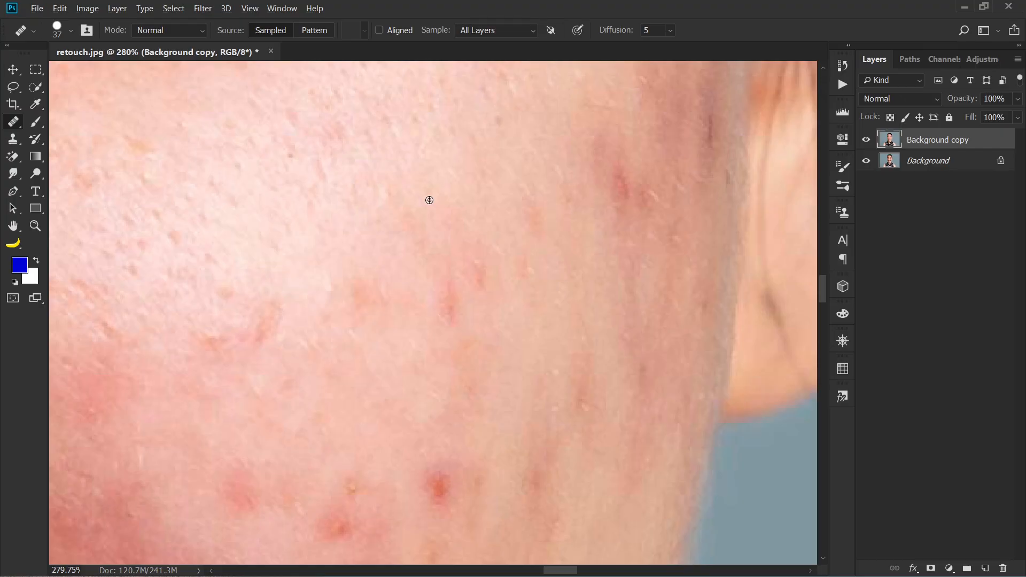
click(462, 225)
click(485, 286)
drag(450, 305, 454, 279)
Step: Heal the bright red spot and the neighbouring reddish blemish on the lower right cheek
drag(348, 312, 345, 286)
click(431, 410)
drag(440, 403, 400, 303)
click(462, 335)
click(403, 354)
drag(343, 346, 420, 250)
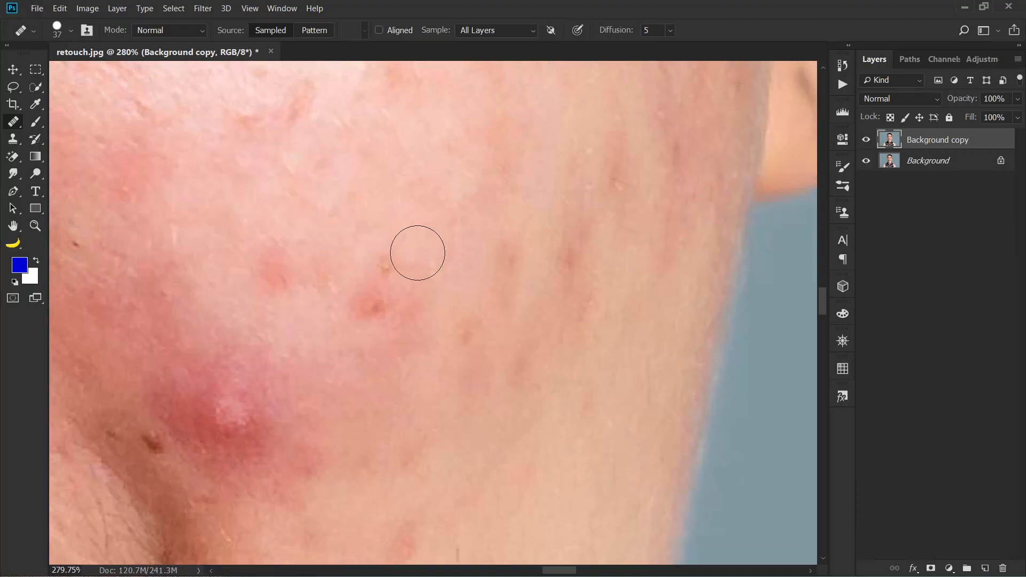
click(374, 296)
Step: Heal the pale, rough top of the large red pimple beside the right corner of the mouth
drag(398, 435, 451, 303)
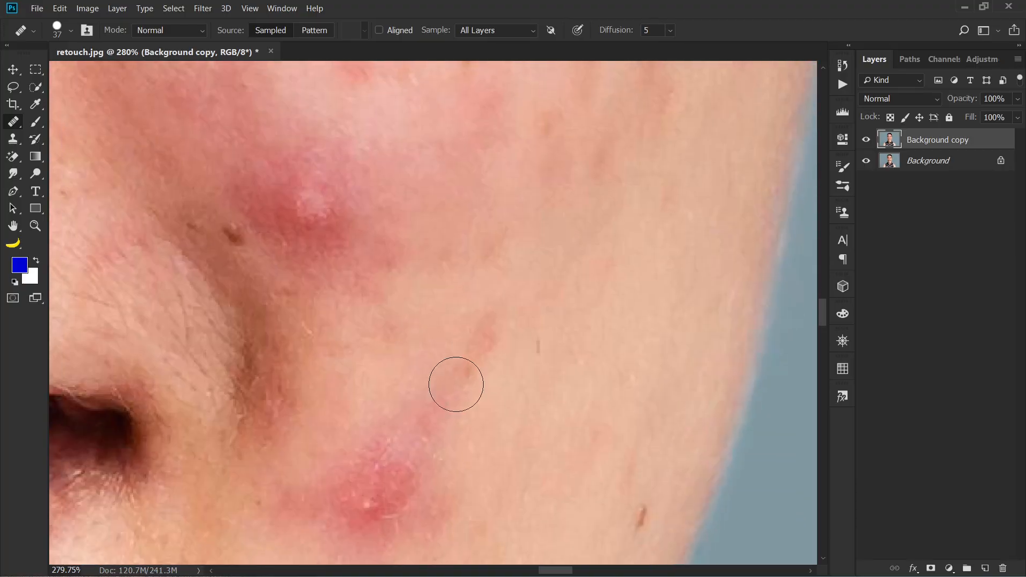
drag(454, 380, 472, 212)
alt+click(534, 287)
mouse_move(436, 321)
mouse_down()
mouse_move(429, 305)
mouse_move(401, 337)
mouse_up()
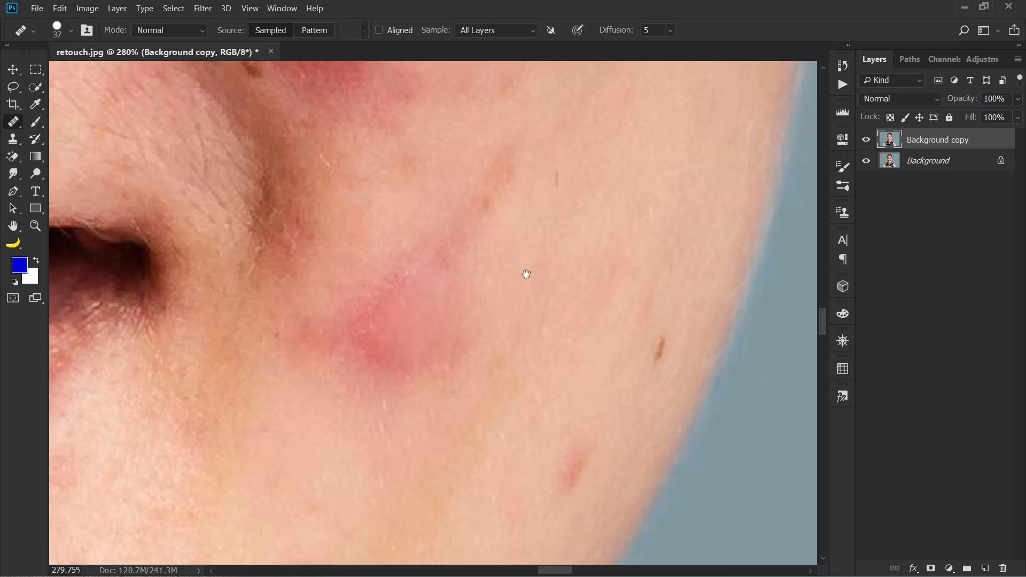
Step: Heal the reddish streak running up and outward from the large pimple beside the mouth
drag(524, 274, 496, 338)
alt+click(566, 250)
drag(467, 271, 456, 287)
drag(531, 332, 551, 242)
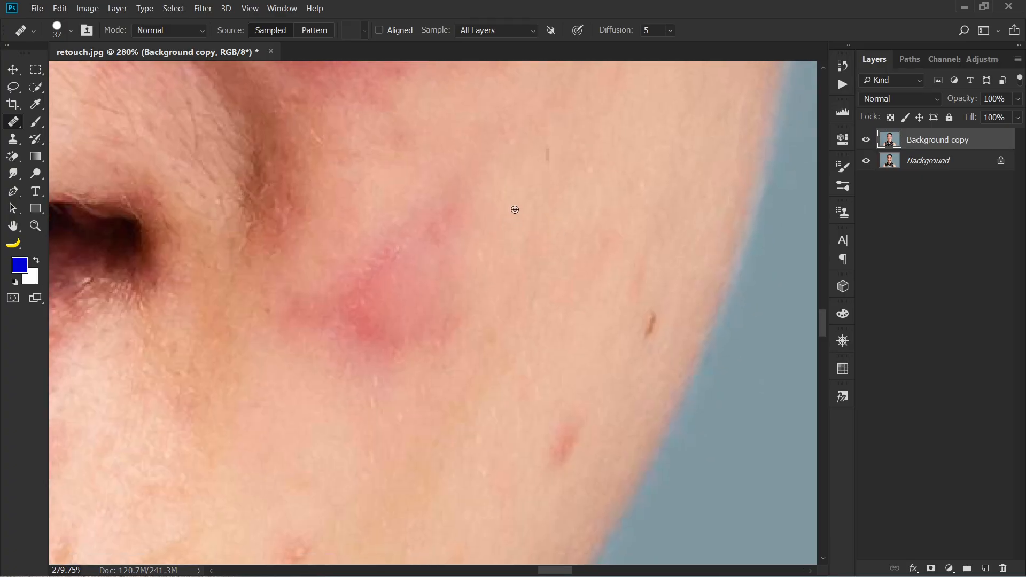
drag(608, 218, 525, 210)
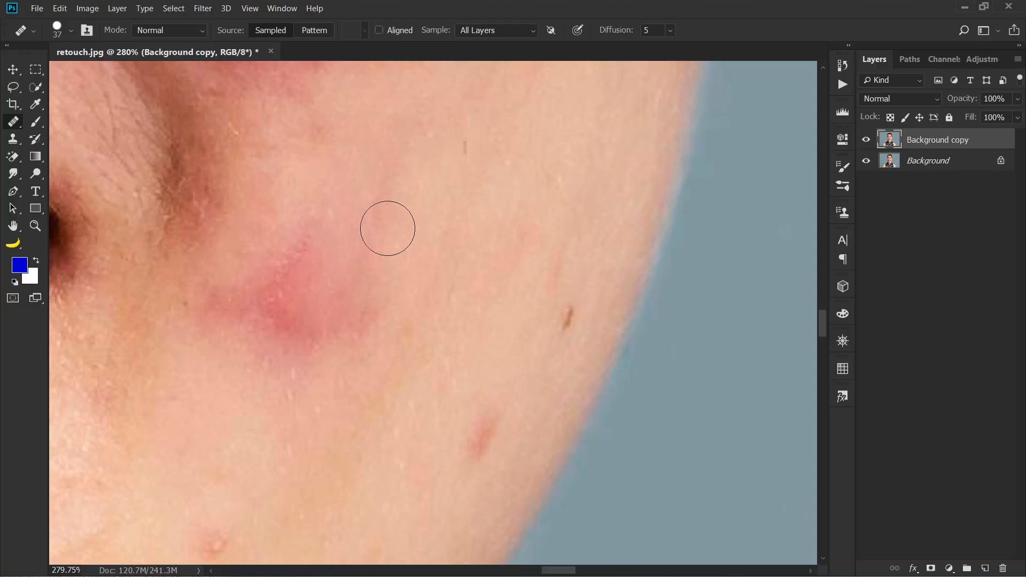
Step: Heal the brown speck and the elongated red mark near the right edge of the jaw
drag(390, 343, 410, 244)
alt+click(515, 264)
mouse_move(505, 314)
mouse_down()
mouse_move(498, 335)
mouse_move(401, 380)
mouse_up()
Step: Heal the small red pimple below the mouth corner and the brown spot at the lower right jaw edge
mouse_move(492, 254)
mouse_down()
mouse_move(485, 294)
mouse_move(667, 146)
mouse_up()
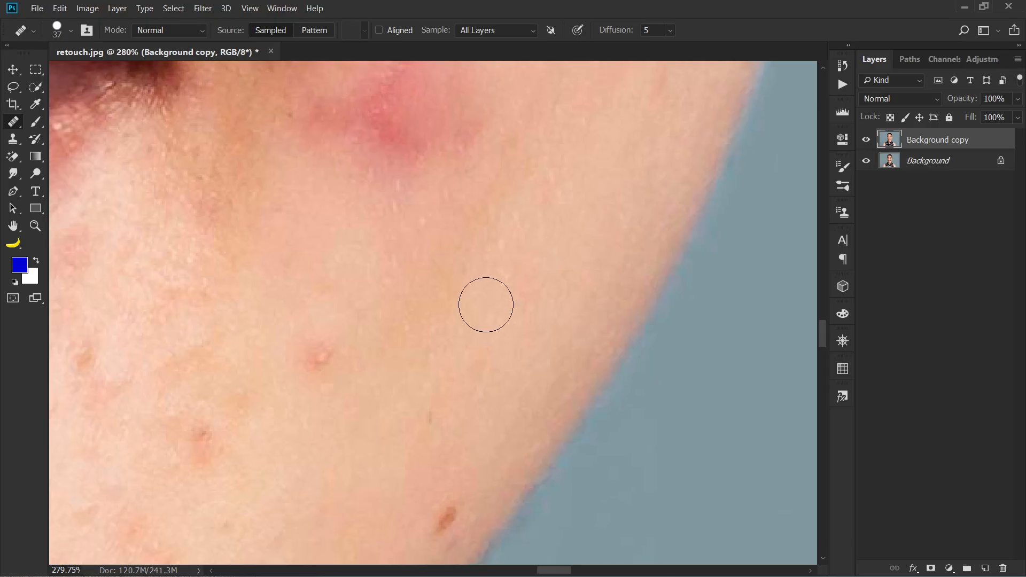
alt+click(433, 330)
drag(317, 350, 309, 386)
drag(382, 376, 389, 268)
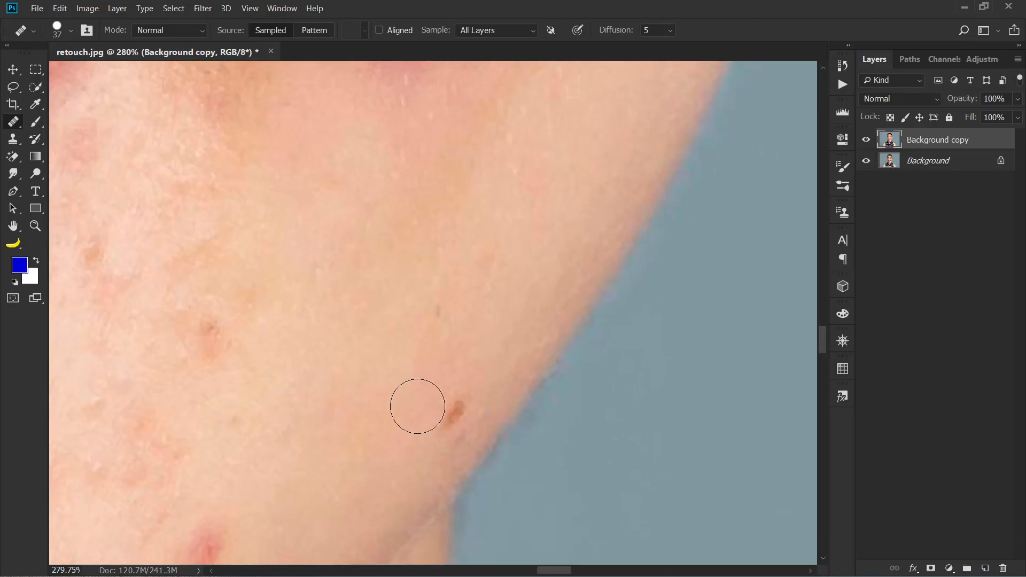
drag(454, 406, 440, 436)
Step: Paint sampled clean skin over the centre and outer side of the large red pimple beside the mouth
drag(511, 221, 450, 397)
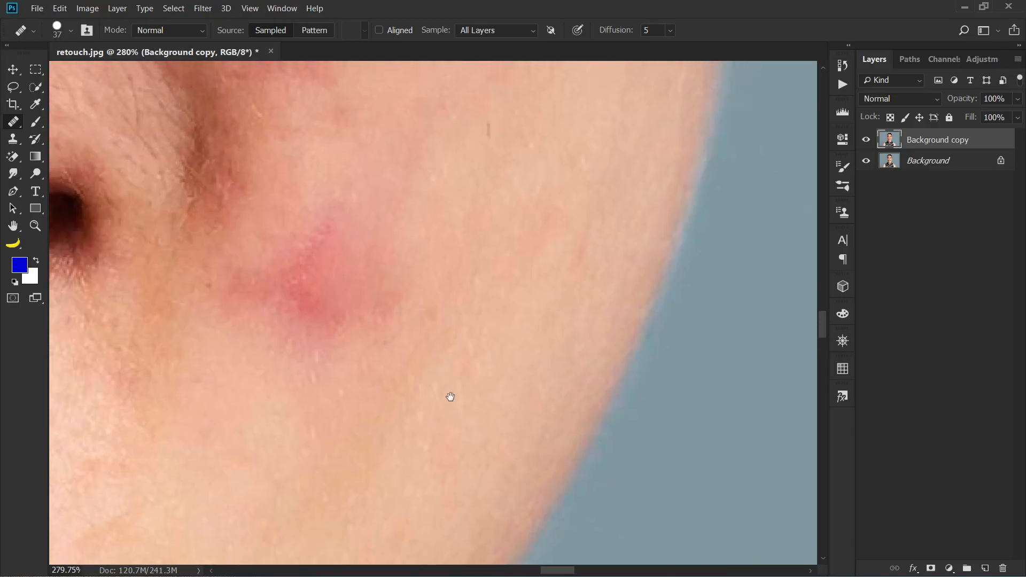
alt+click(487, 310)
drag(371, 263, 338, 310)
drag(390, 222, 334, 321)
drag(396, 251, 352, 319)
drag(494, 286, 508, 283)
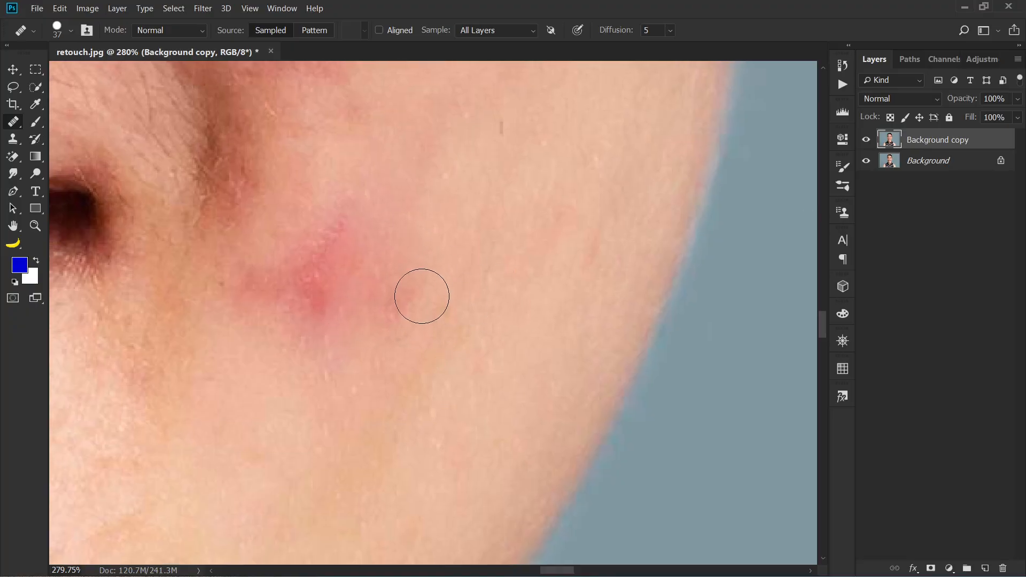
Step: Blend away the bright red peak of the pimple beside the mouth, resampling clean skin around it
drag(390, 346, 452, 415)
alt+click(520, 232)
mouse_move(417, 285)
mouse_down()
mouse_move(354, 383)
mouse_move(372, 358)
mouse_move(426, 379)
mouse_up()
alt+click(551, 273)
alt+click(562, 317)
alt+click(560, 388)
drag(459, 375, 522, 326)
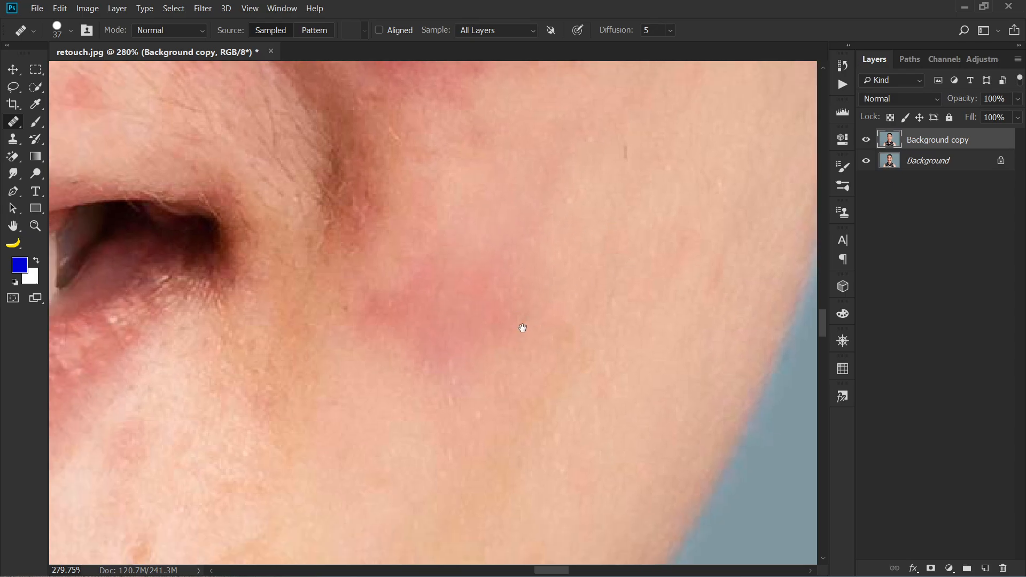
Step: Reduce the redness on the inner side and middle of the pimple area beside the mouth using skin sampled below it
alt+click(346, 410)
click(403, 299)
drag(379, 455, 385, 364)
alt+click(382, 378)
click(374, 238)
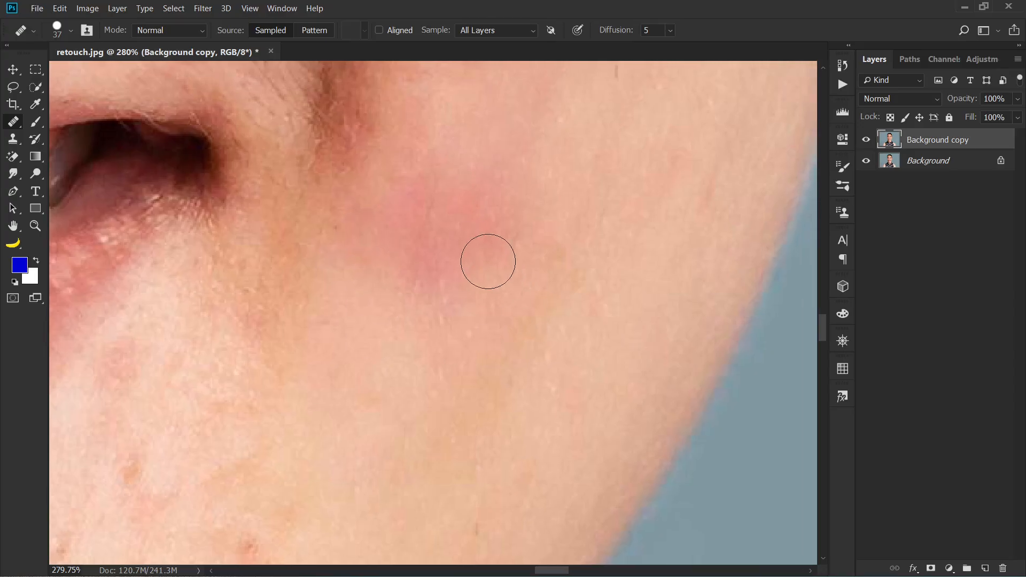
mouse_move(484, 223)
mouse_down()
mouse_move(446, 270)
mouse_move(455, 231)
mouse_up()
Step: Soften the remaining redness at the upper outer edge of the pimple area beside the mouth
drag(521, 258, 483, 339)
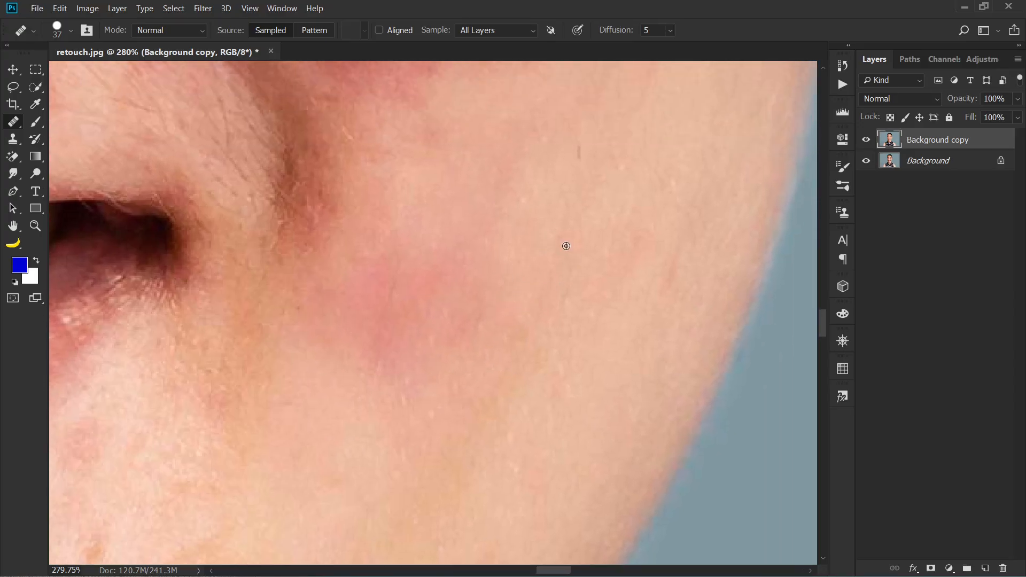
alt+click(566, 245)
drag(500, 224, 415, 302)
click(422, 307)
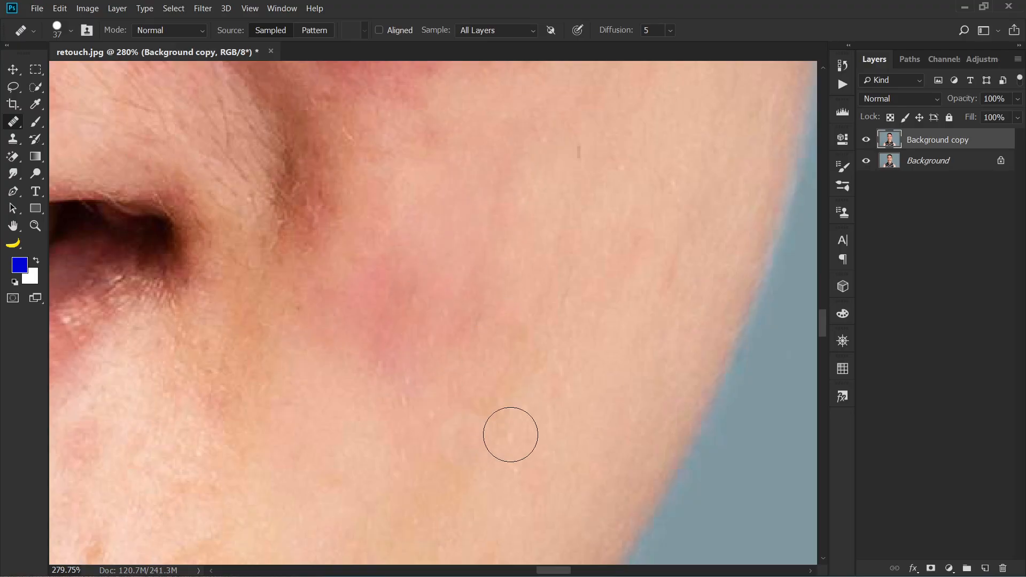
drag(510, 435, 499, 392)
Step: Heal the pale peak of the large red pimple beside the smile line on the right cheek
drag(327, 169, 462, 430)
drag(573, 289, 542, 383)
alt+click(342, 189)
mouse_move(408, 321)
mouse_down()
mouse_move(424, 361)
mouse_move(432, 310)
mouse_up()
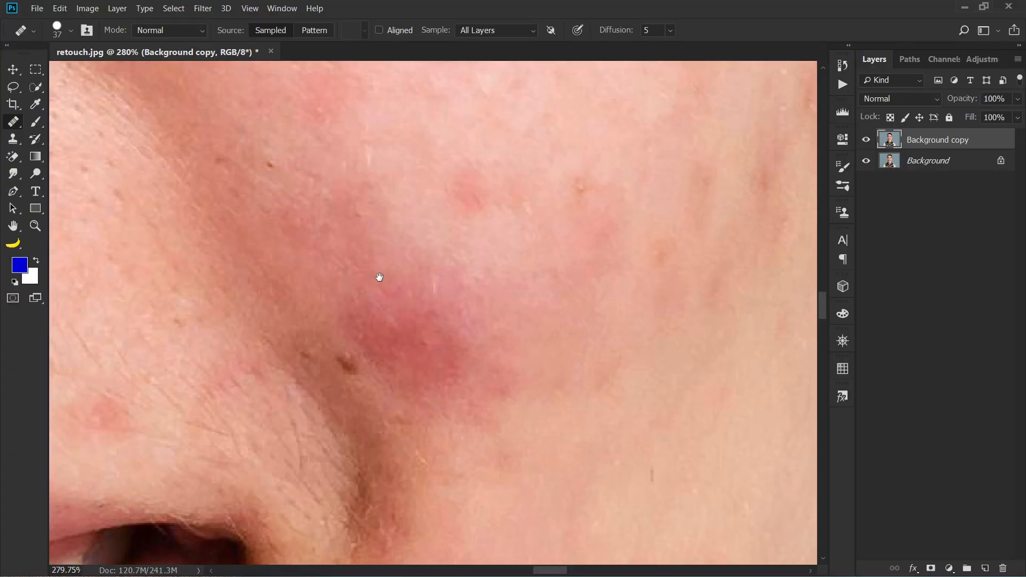
Step: Heal the small red spot above the large pimple on the right cheek
mouse_move(380, 261)
mouse_down()
mouse_move(380, 417)
mouse_move(383, 386)
mouse_up()
mouse_move(460, 323)
mouse_down()
mouse_move(478, 301)
mouse_move(350, 293)
mouse_move(477, 343)
mouse_up()
alt+click(355, 281)
Step: Heal the reddish-brown marks and the adjacent orange spot in the middle of the right cheek
mouse_move(332, 338)
mouse_down()
mouse_move(453, 318)
mouse_move(438, 524)
mouse_up()
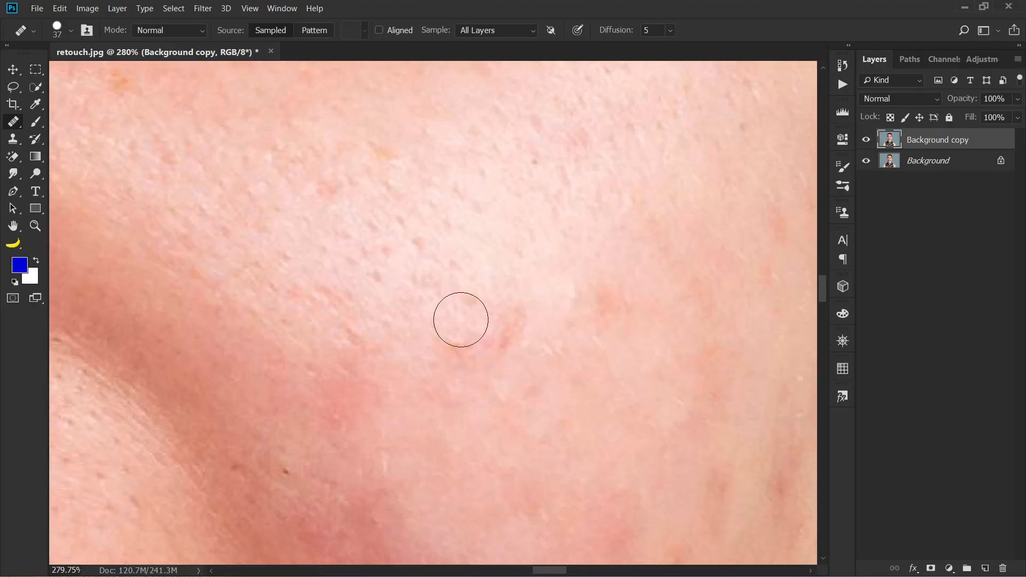
drag(472, 335, 481, 334)
drag(490, 291, 414, 294)
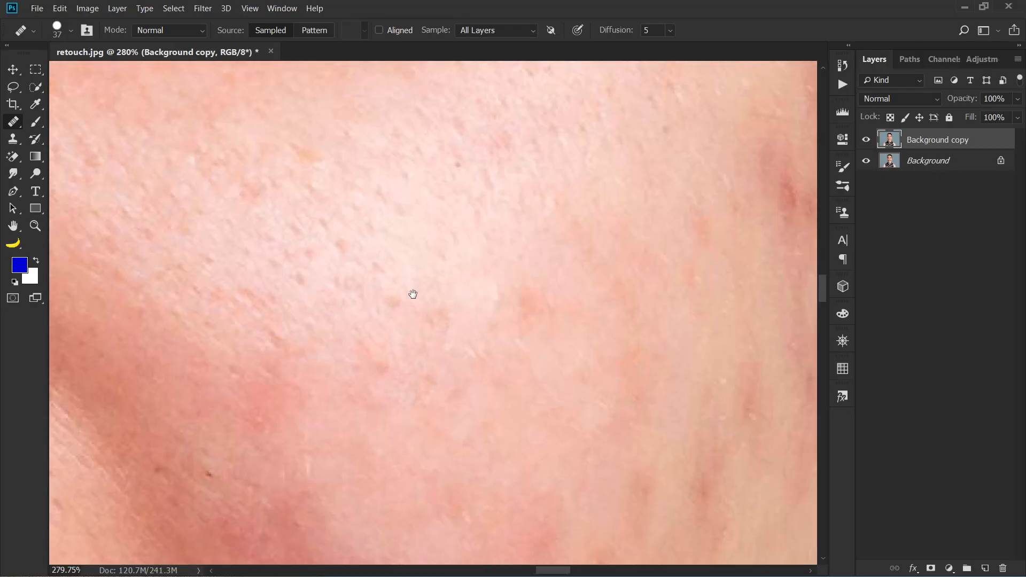
alt+click(565, 325)
drag(531, 302, 546, 306)
Step: Heal the two dark spots near the ear on the outer left cheek
drag(489, 510, 497, 394)
scroll(500, 394, down, 6)
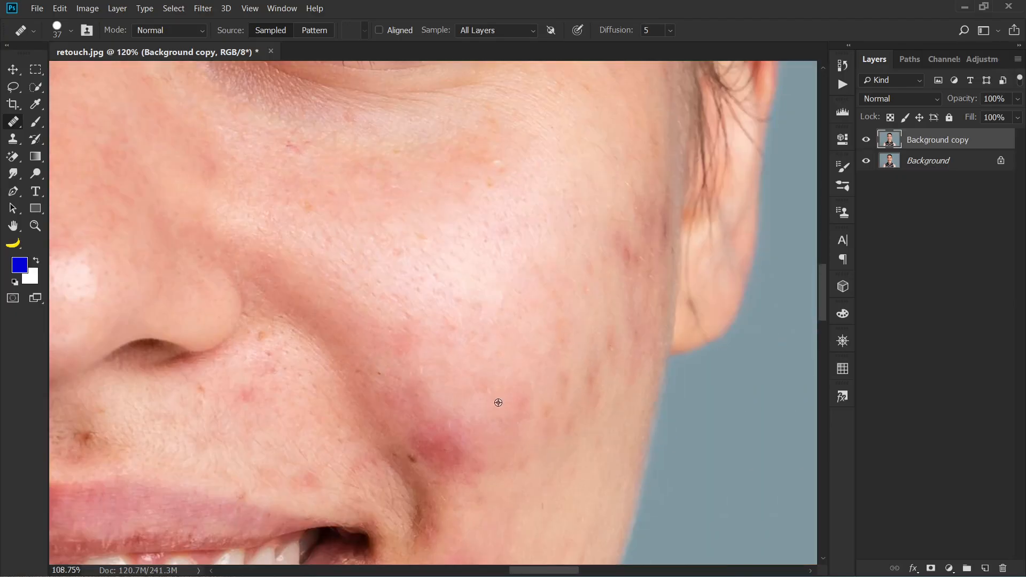
scroll(498, 403, down, 5)
drag(334, 507, 550, 417)
drag(340, 375, 401, 435)
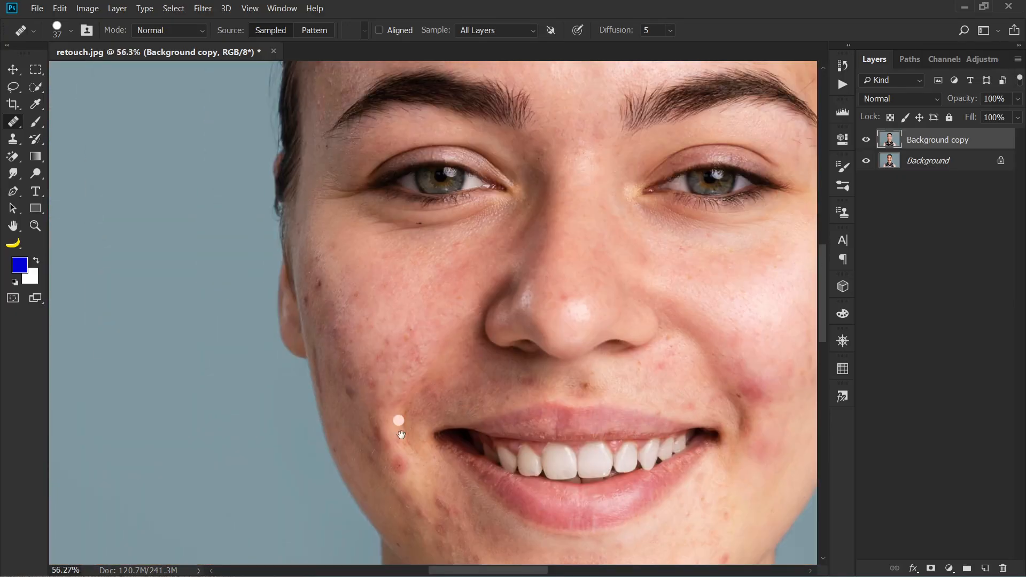
scroll(459, 435, up, 10)
drag(444, 342, 419, 311)
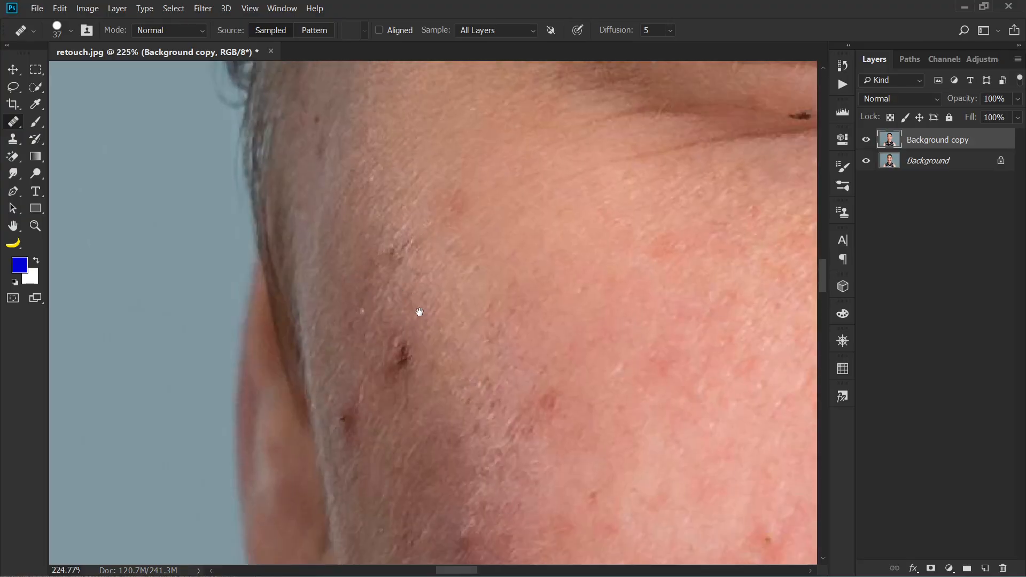
click(400, 367)
drag(419, 376, 421, 278)
click(403, 298)
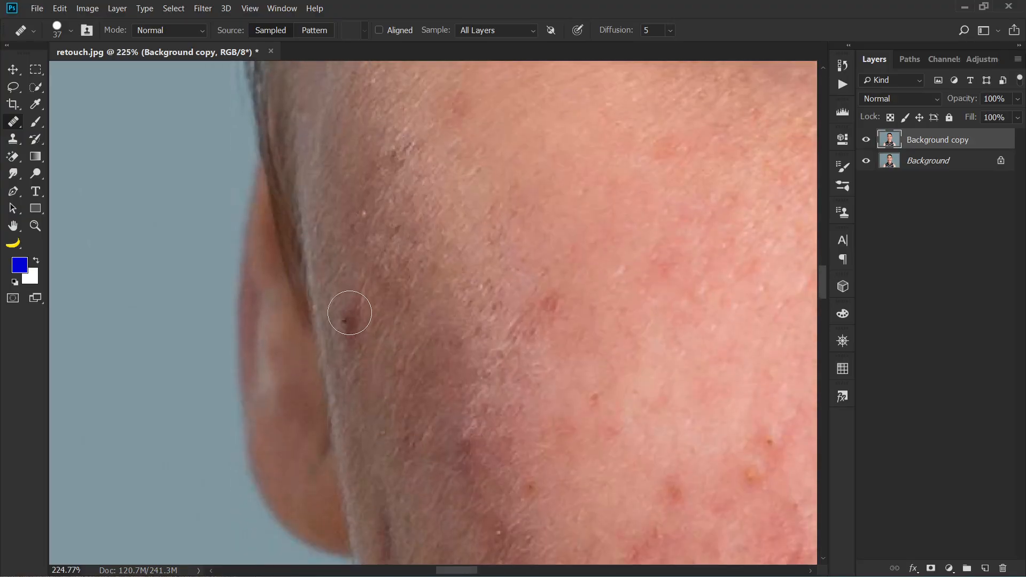
click(348, 315)
Step: Heal the dark marks and the small red spot beside the shadowed outer part of the left cheek
drag(470, 404, 414, 332)
alt+click(417, 341)
click(435, 365)
drag(434, 379, 396, 418)
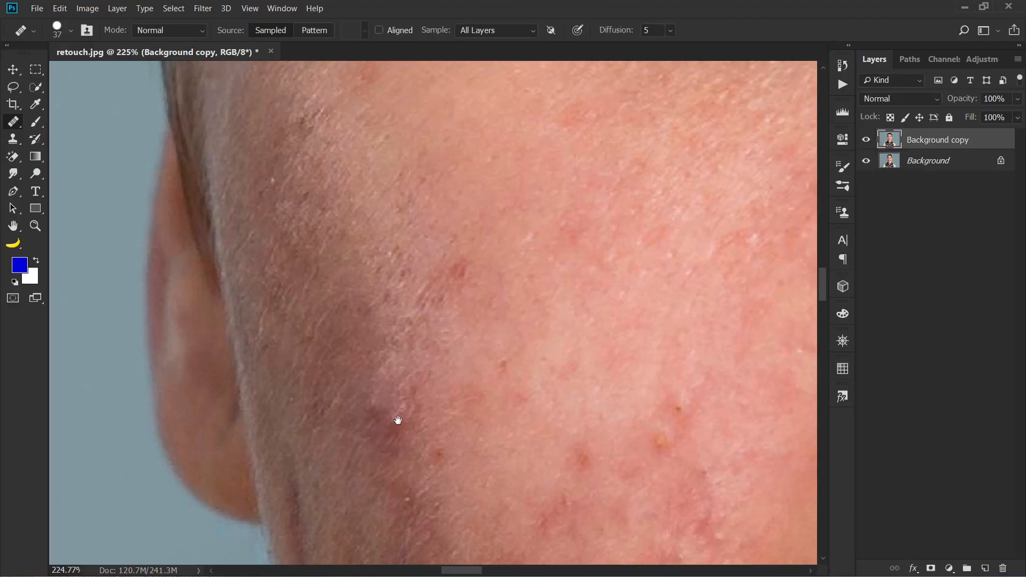
click(382, 352)
drag(392, 358, 381, 411)
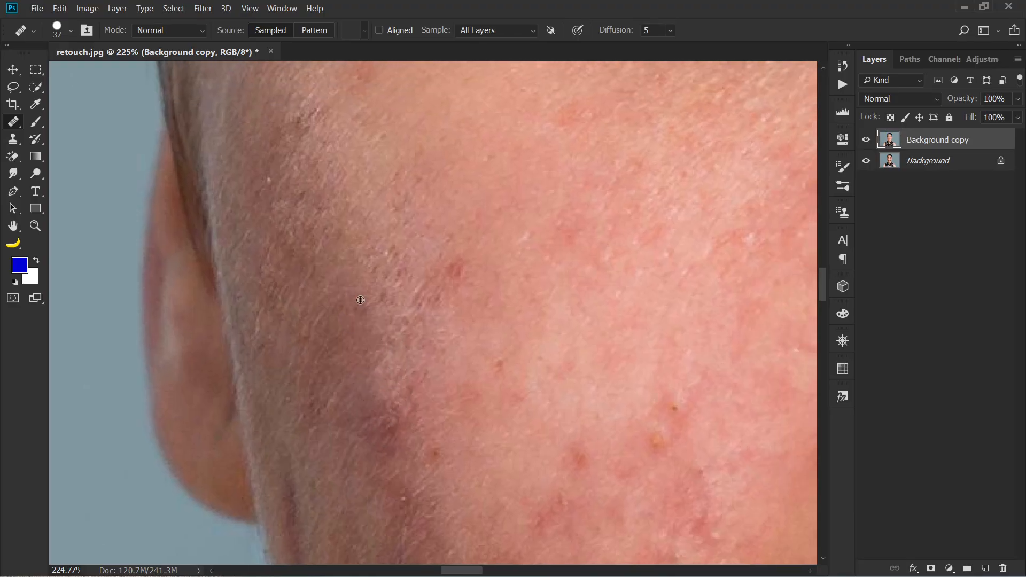
drag(412, 324, 258, 290)
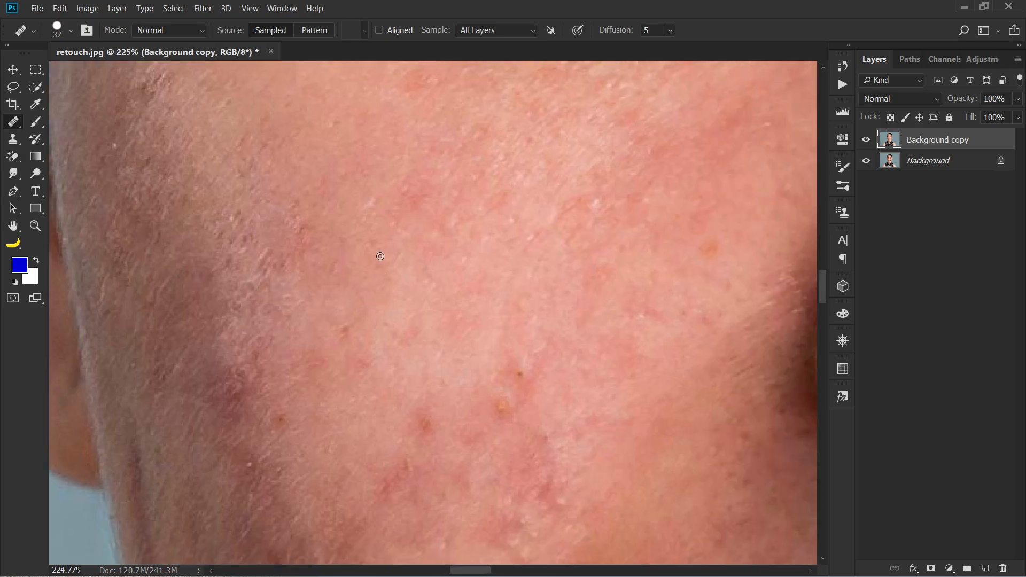
Step: Heal the reddish-brown spot and the adjacent orange spot in the middle of the left cheek
drag(369, 360, 327, 262)
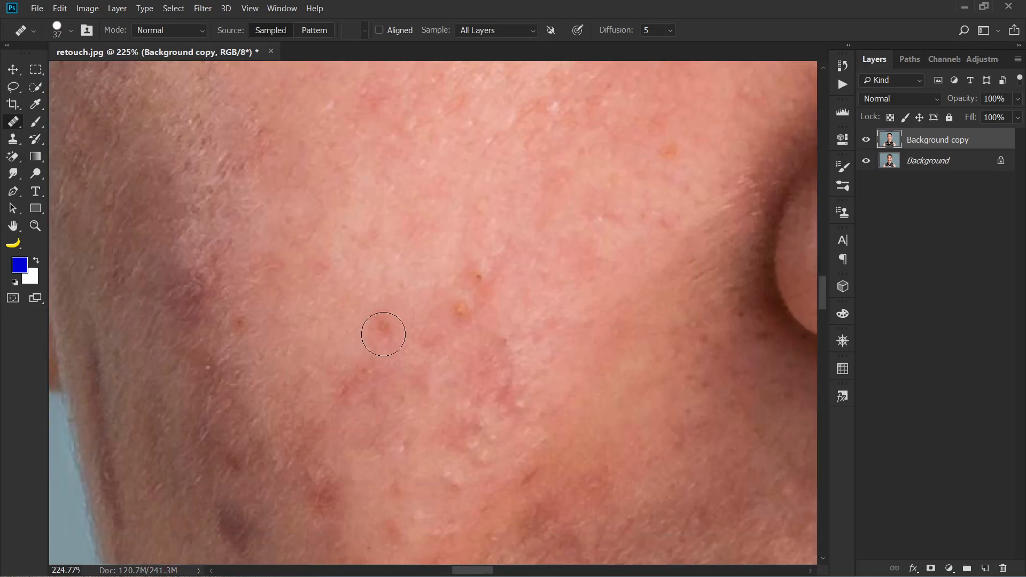
alt+click(380, 247)
drag(354, 289, 322, 284)
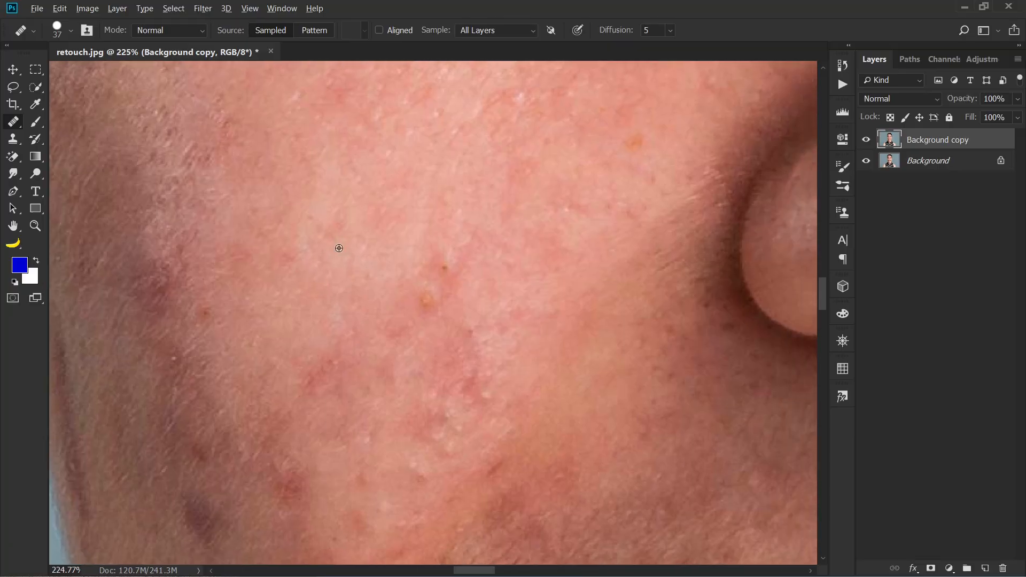
alt+click(339, 248)
drag(413, 305, 420, 302)
drag(337, 301, 462, 236)
Step: Heal the dark grey spot on the lower outer part of the left cheek with skin sampled just above it
drag(414, 339, 398, 269)
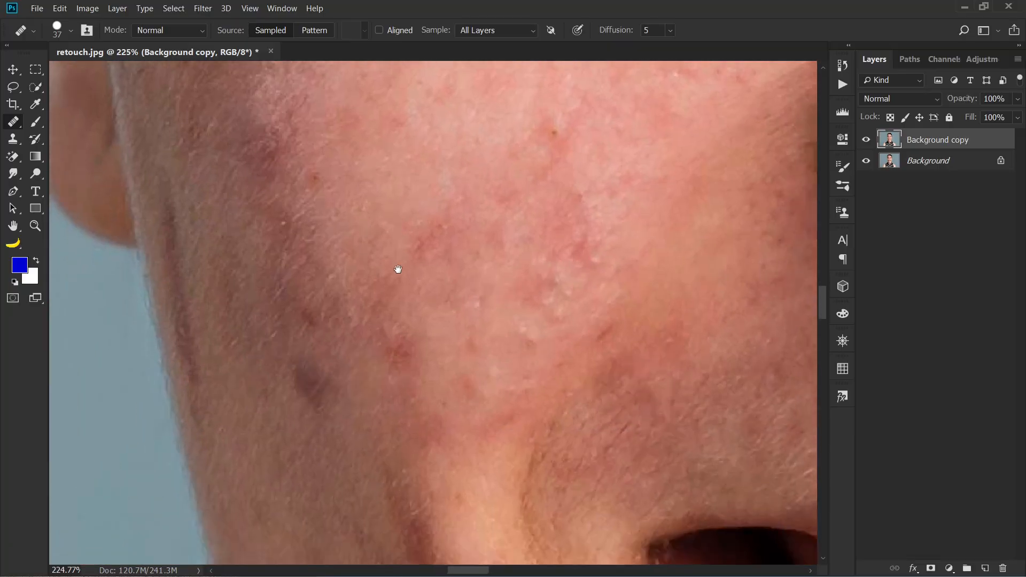
alt+click(310, 333)
click(316, 389)
Step: Heal the red pimple beside the left mouth corner and blend the redness around it using clear skin sampled below
mouse_move(403, 540)
mouse_down()
mouse_move(358, 374)
mouse_move(289, 262)
mouse_up()
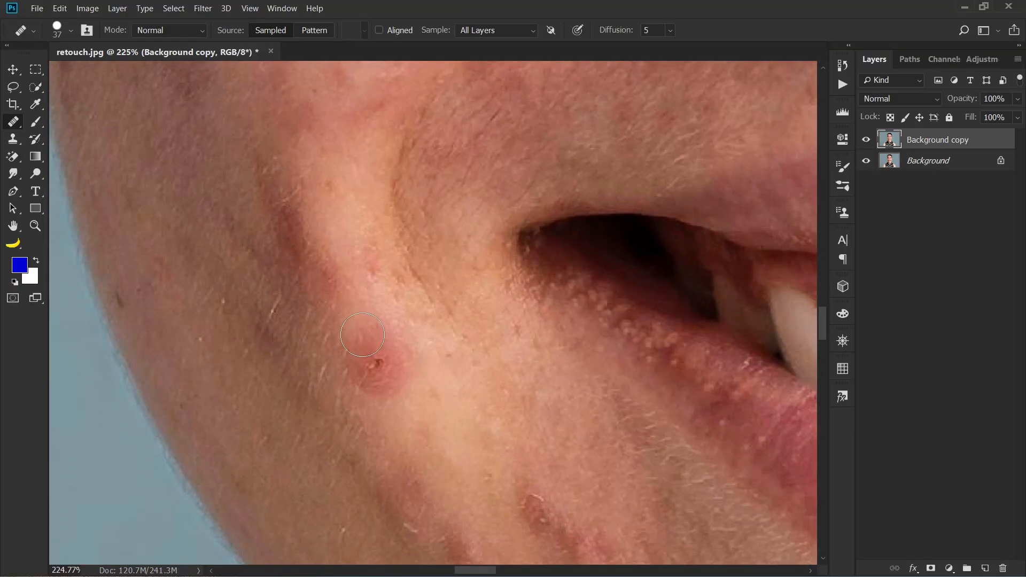
alt+click(416, 429)
click(380, 355)
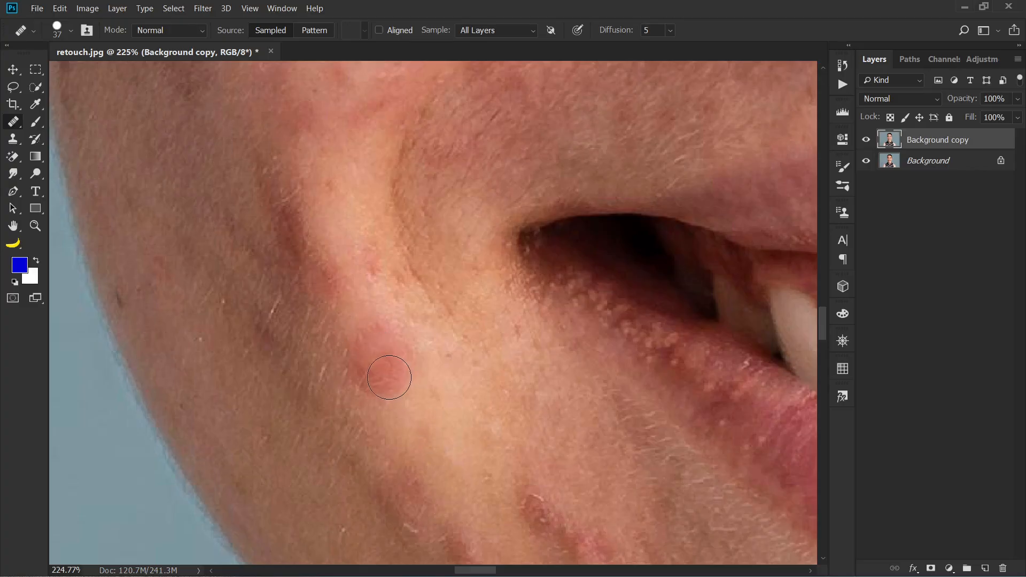
drag(389, 377, 389, 348)
drag(454, 449, 409, 388)
alt+click(398, 376)
drag(347, 322, 322, 285)
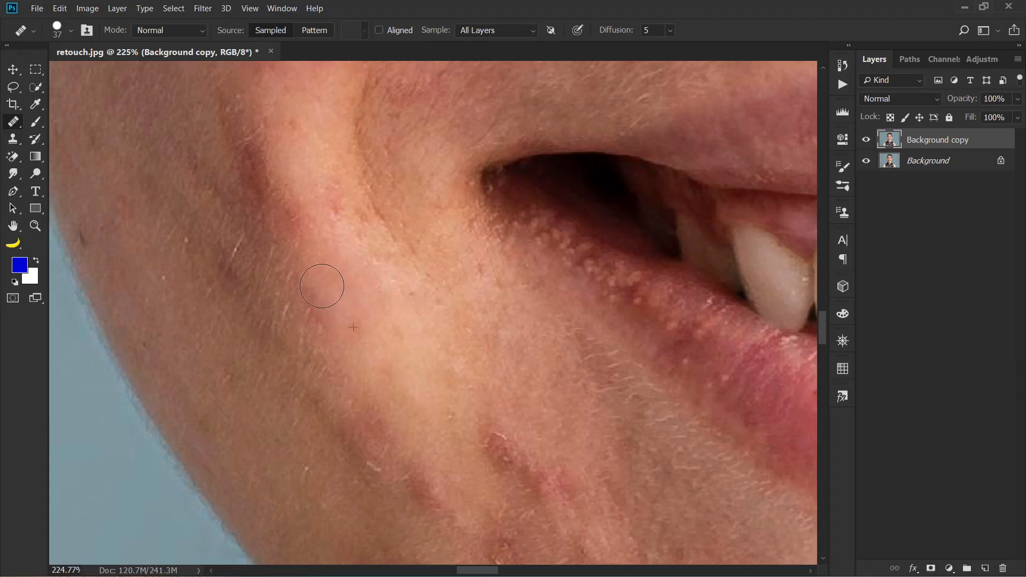
drag(379, 324, 366, 351)
Step: Heal the reddish streak running down the lower left cheek below the mouth corner
mouse_move(386, 398)
mouse_down()
mouse_move(411, 436)
mouse_move(337, 236)
mouse_move(344, 275)
mouse_up()
mouse_move(414, 311)
mouse_down()
mouse_move(463, 365)
mouse_move(493, 373)
mouse_move(378, 345)
mouse_up()
alt+click(387, 297)
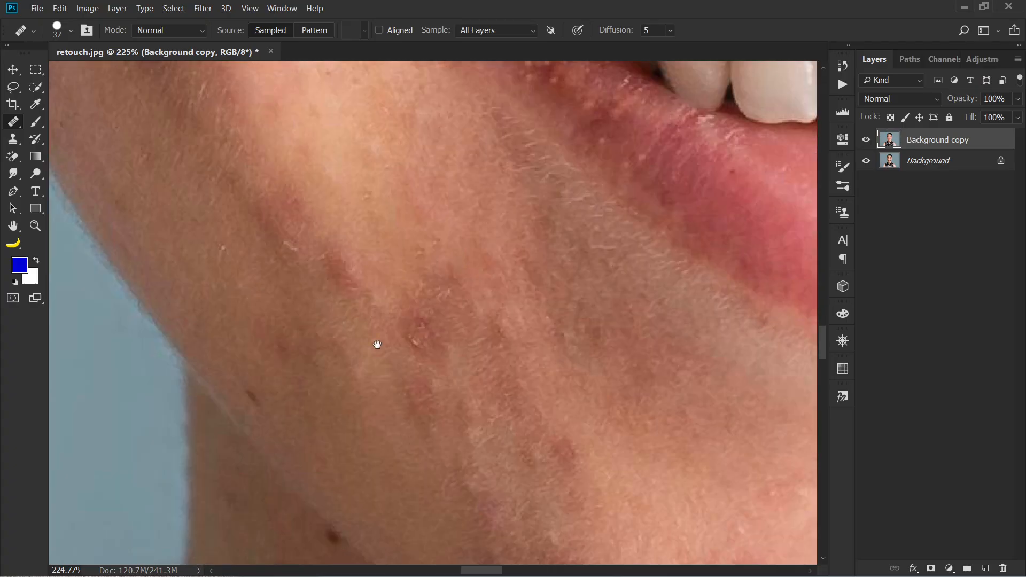
alt+click(324, 425)
mouse_move(379, 283)
mouse_down()
mouse_move(307, 261)
mouse_move(416, 336)
mouse_up()
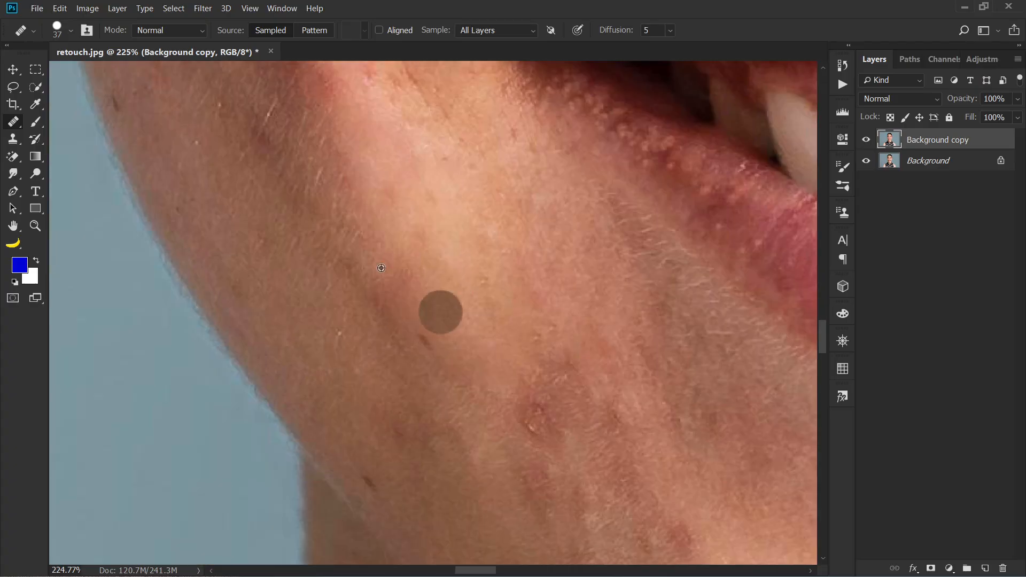
alt+click(451, 273)
mouse_move(372, 262)
mouse_down()
mouse_move(445, 363)
mouse_move(402, 233)
mouse_up()
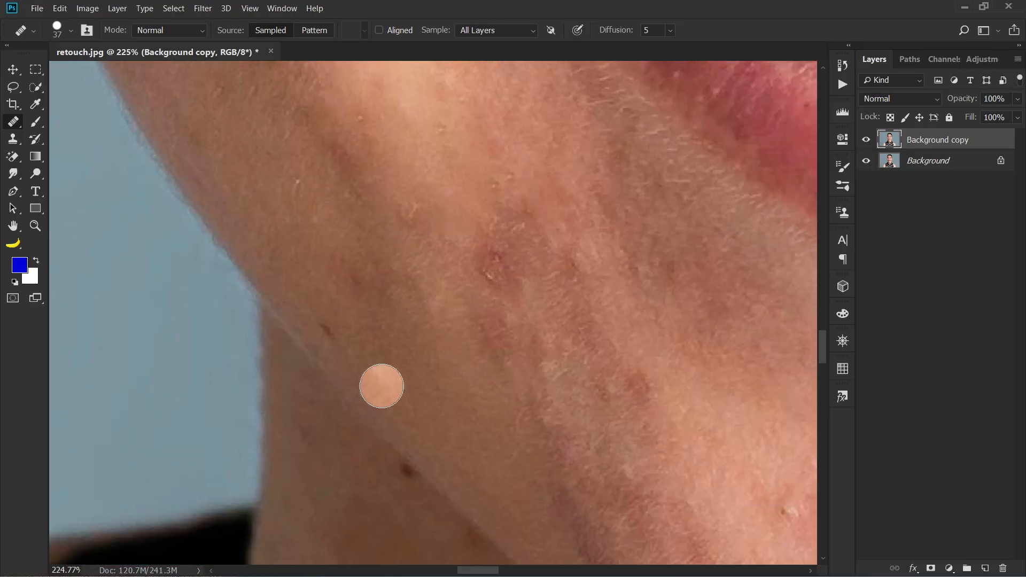
Step: Heal the small raised bump on the left side of the chin with nearby clear skin
drag(337, 336, 315, 303)
mouse_move(429, 372)
mouse_down()
mouse_move(412, 283)
mouse_move(396, 304)
mouse_up()
drag(568, 348, 403, 361)
drag(554, 459, 458, 357)
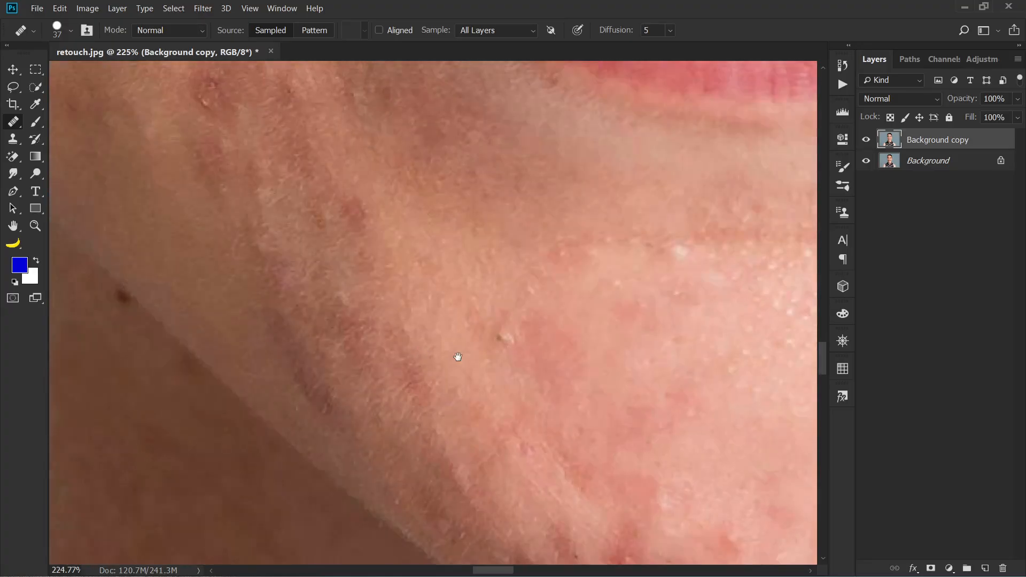
alt+click(471, 308)
click(497, 334)
Step: Heal the red spots and the brown-tipped pimple along the lower edge of the chin
mouse_move(582, 425)
mouse_down()
mouse_move(472, 360)
mouse_move(431, 304)
mouse_up()
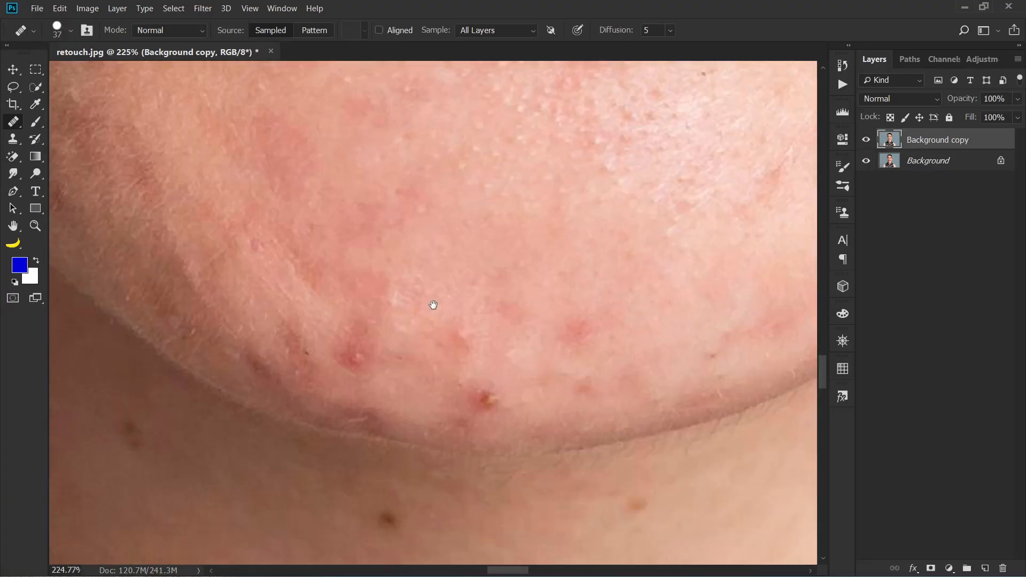
alt+click(467, 278)
click(464, 343)
drag(494, 361, 405, 354)
mouse_move(486, 354)
mouse_down()
mouse_move(427, 341)
mouse_move(506, 264)
mouse_up()
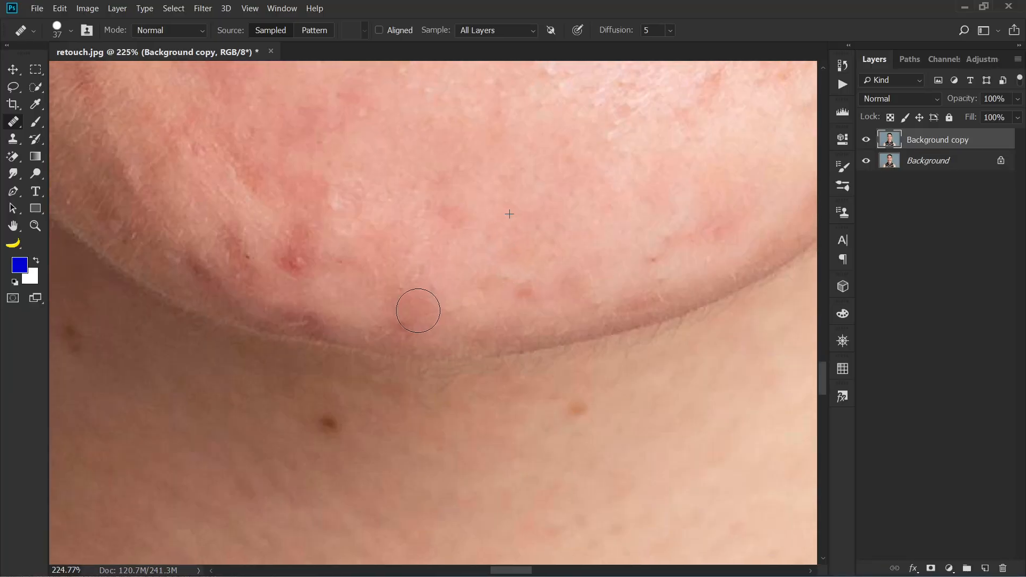
Step: Heal the white bump at the crease below the lower lip
mouse_move(352, 273)
mouse_down()
mouse_move(540, 293)
mouse_move(476, 287)
mouse_move(452, 272)
mouse_move(495, 298)
mouse_move(450, 312)
mouse_up()
alt+click(565, 236)
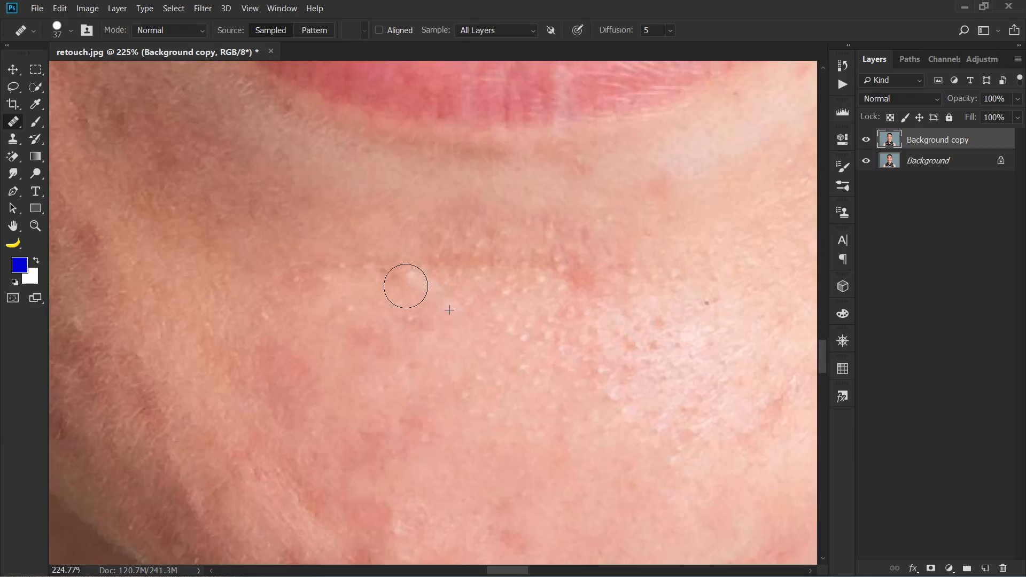
scroll(449, 310, down, 6)
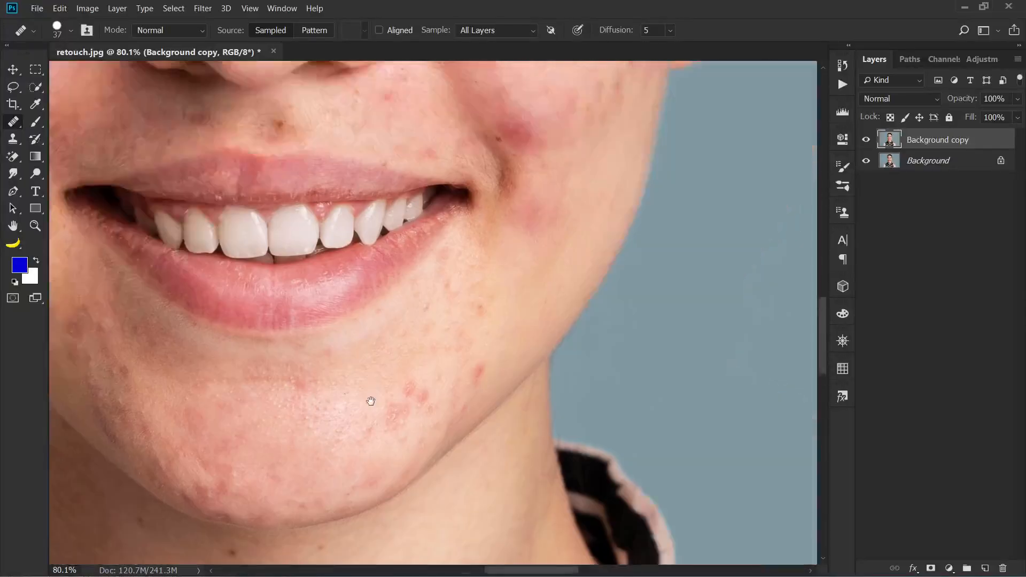
Step: Soften the redness of the large pimple area beside the smile line on the right cheek
drag(369, 401, 502, 395)
scroll(549, 332, up, 6)
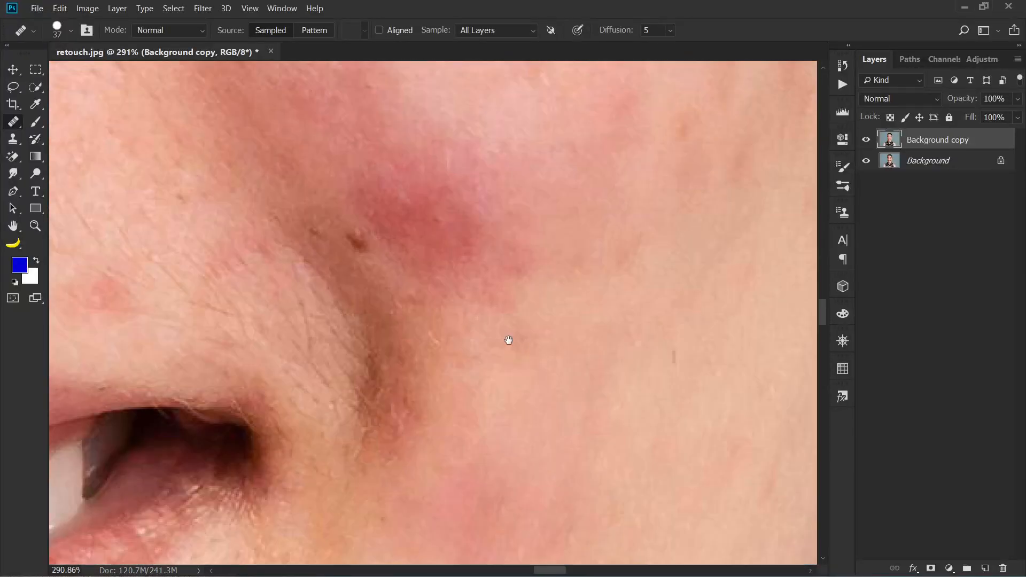
drag(524, 364, 514, 331)
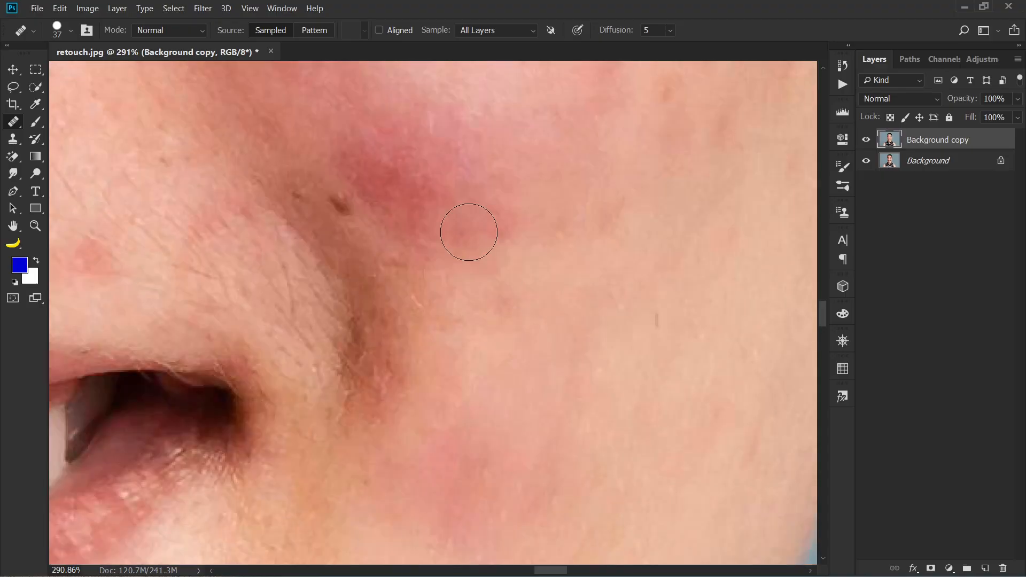
drag(500, 293, 503, 293)
drag(430, 235, 371, 162)
drag(451, 277, 465, 288)
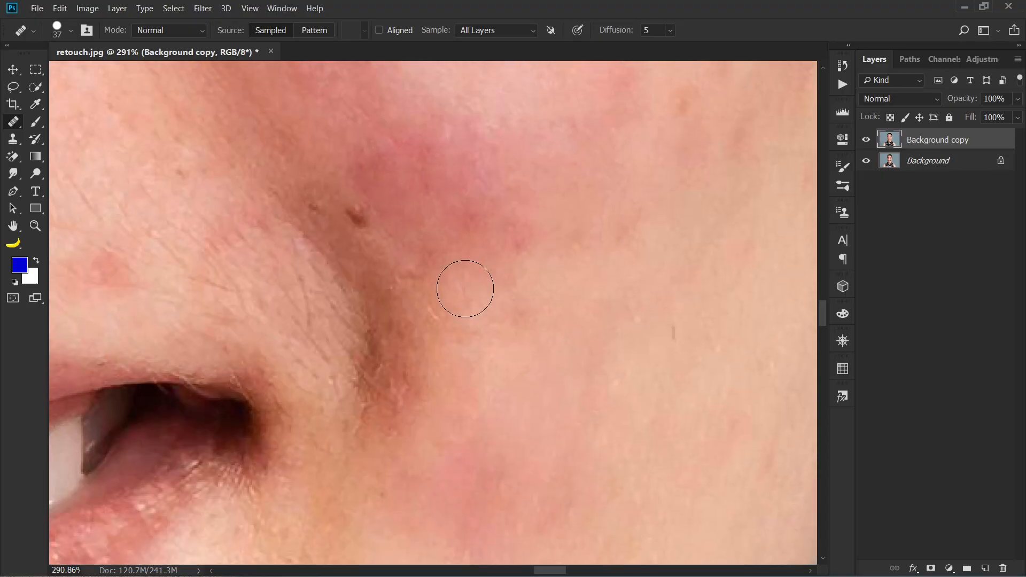
Step: Heal the small dark mole in the right smile line next to the reddened pimple area
click(360, 230)
mouse_move(347, 262)
mouse_down()
mouse_move(585, 356)
mouse_move(475, 401)
mouse_up()
drag(579, 317, 544, 342)
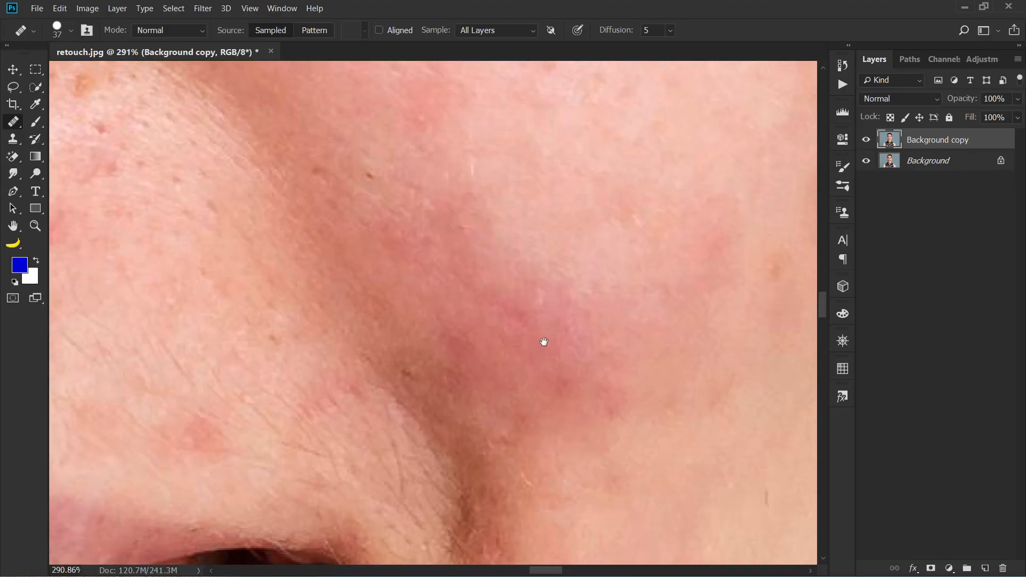
Step: Heal the dark blemish above the middle of the upper lip and the reddish spot below the left nostril
scroll(527, 399, down, 8)
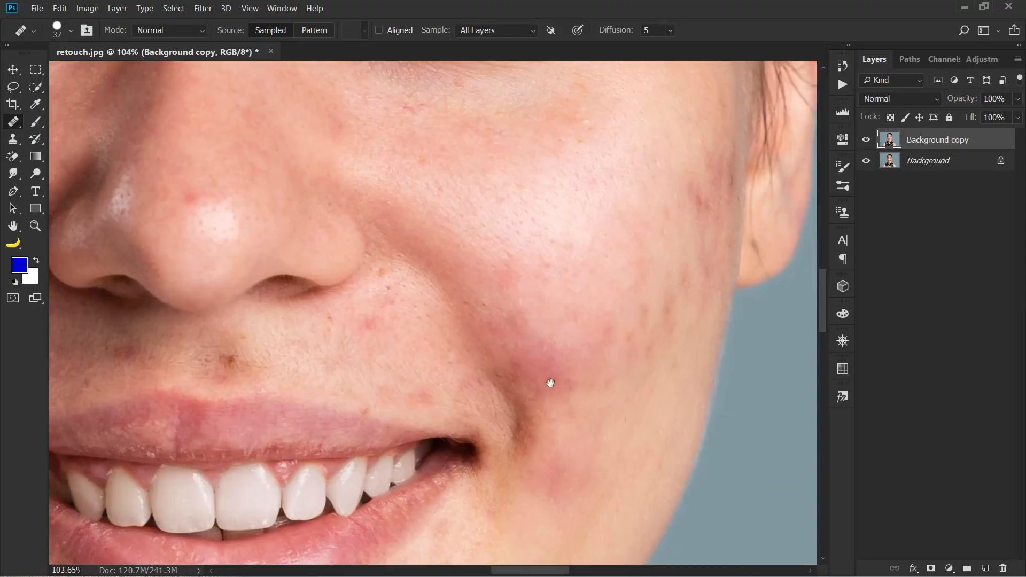
drag(271, 443, 582, 366)
scroll(572, 294, up, 8)
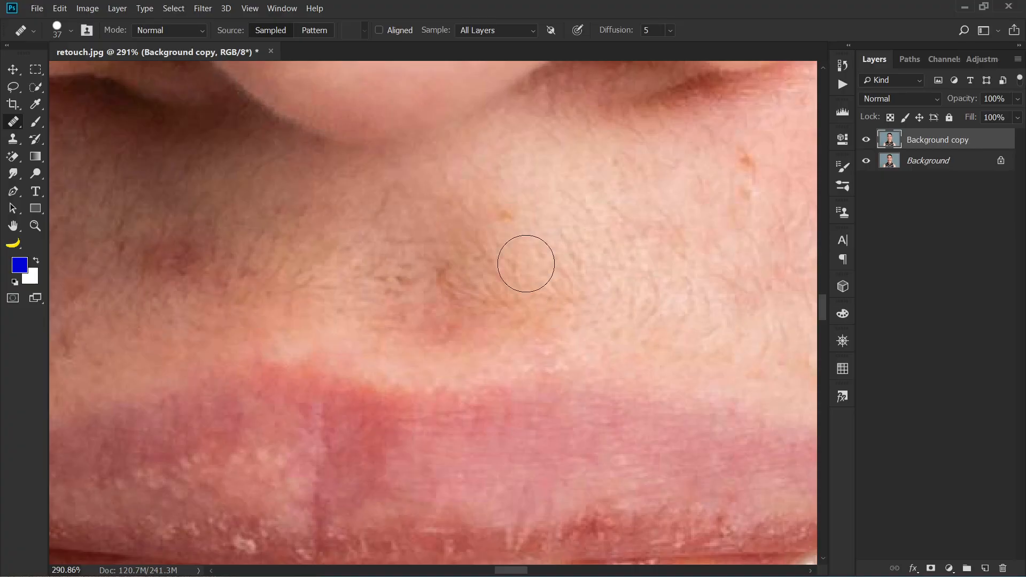
drag(454, 290, 593, 394)
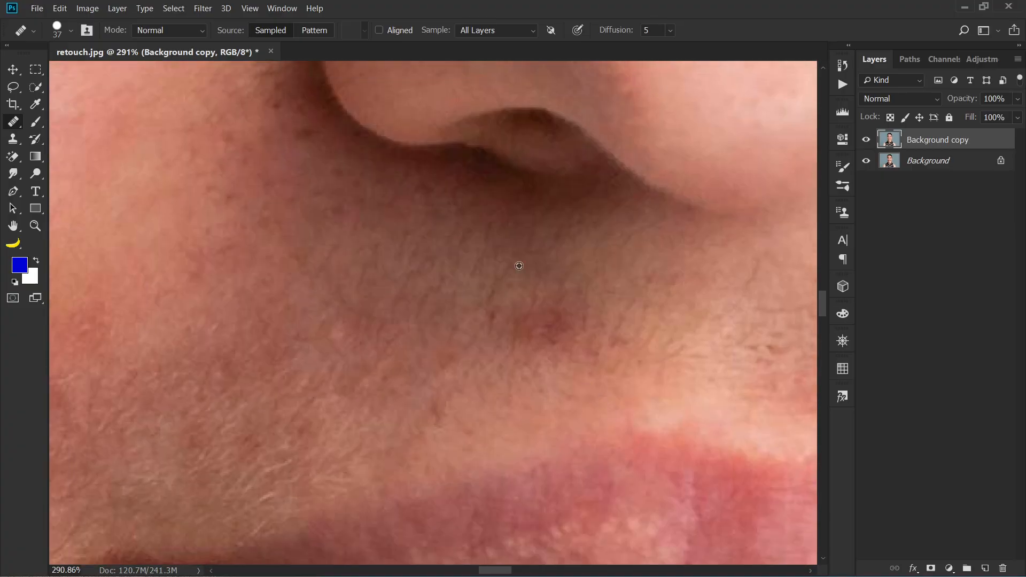
drag(540, 322, 557, 323)
Step: Heal the tiny dark brown spot in the middle of the left cheek
drag(415, 345, 682, 270)
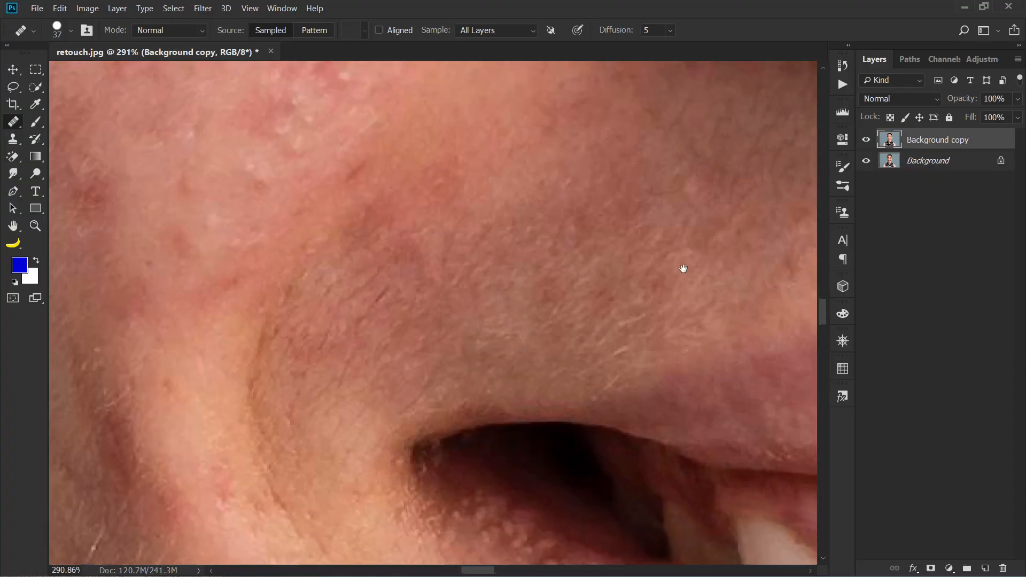
drag(428, 229, 577, 360)
drag(502, 94, 539, 349)
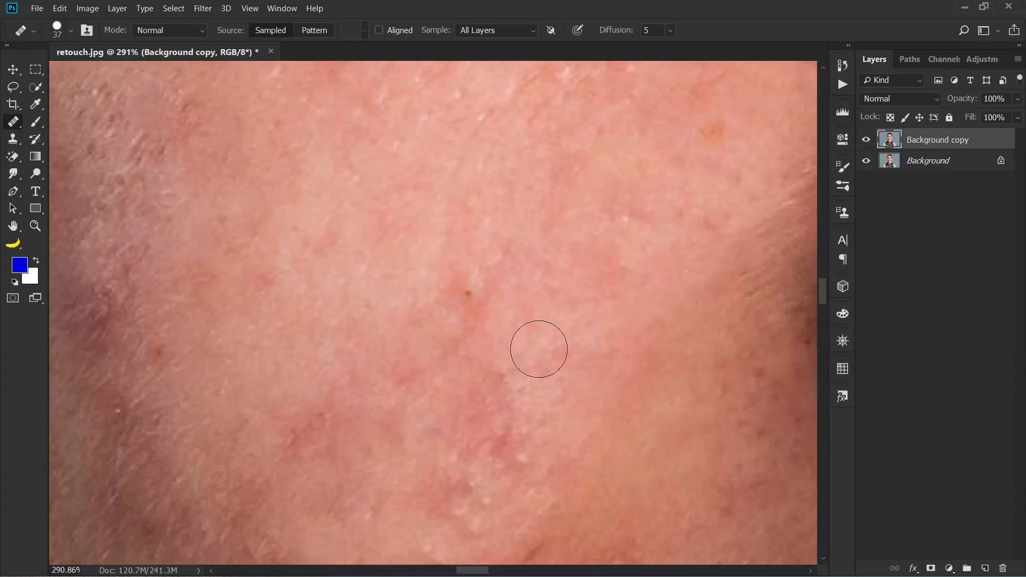
click(474, 298)
Step: Heal most of the dark speck above the crease under the left eye with skin sampled beside it
mouse_move(446, 270)
mouse_down()
mouse_move(435, 362)
mouse_move(322, 376)
mouse_move(357, 334)
mouse_up()
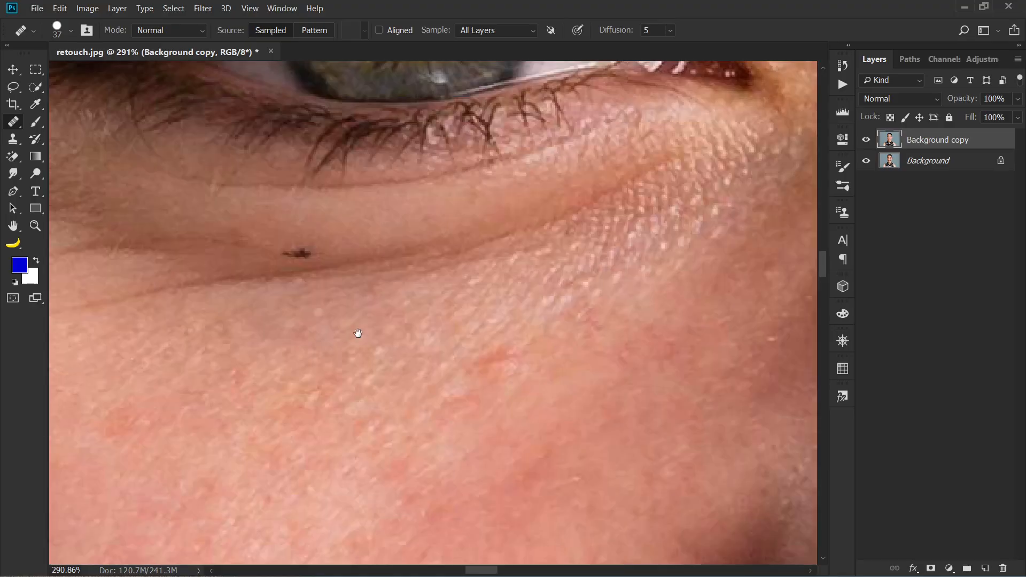
scroll(357, 335, up, 5)
scroll(382, 355, down, 3)
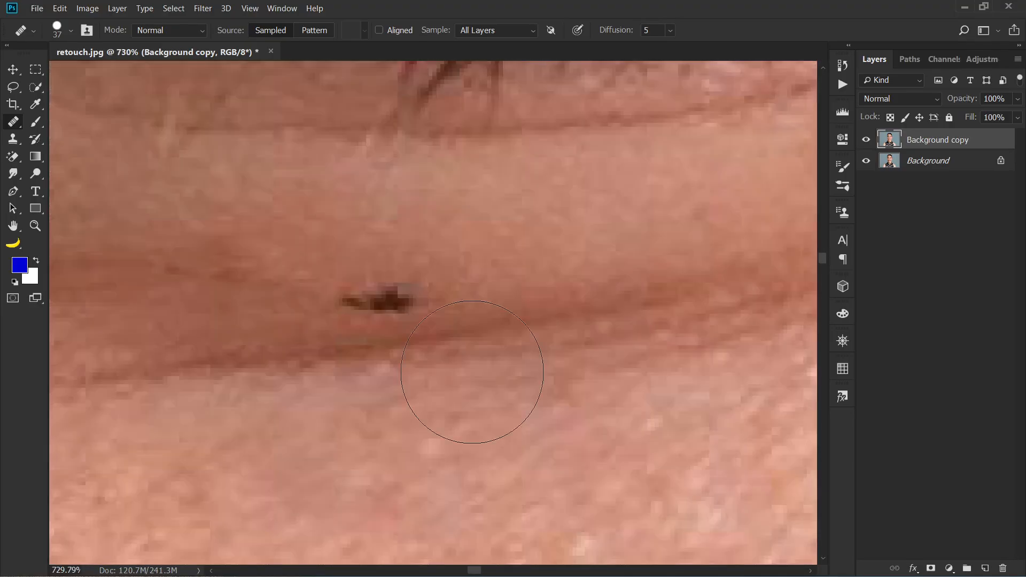
drag(472, 373, 417, 397)
alt+click(444, 315)
drag(366, 323, 323, 323)
Step: Try another healing dab on the crease beside the speck under the left eye, and undo it
click(437, 341)
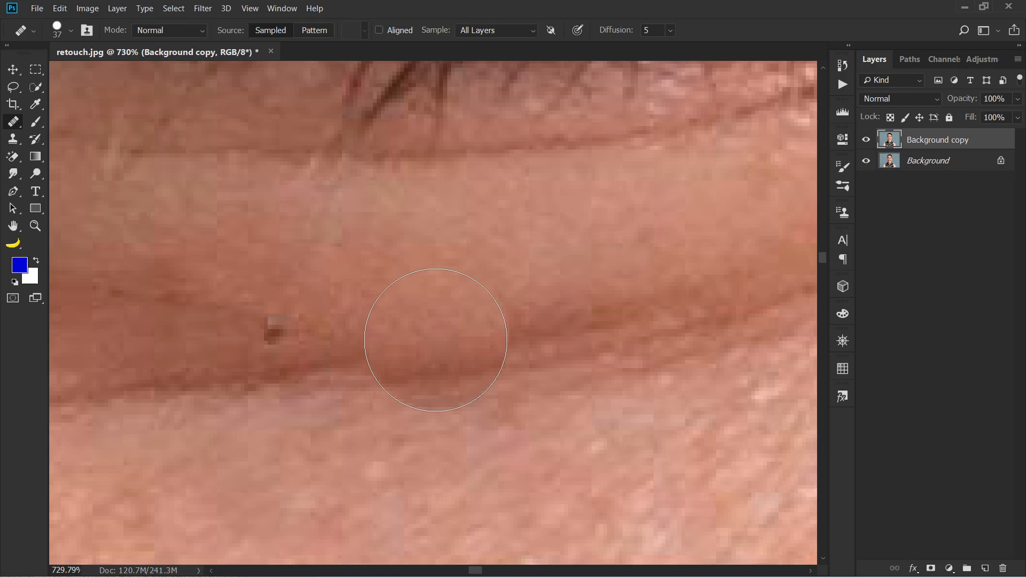
key(z)
drag(384, 369, 405, 373)
key(ctrl+z)
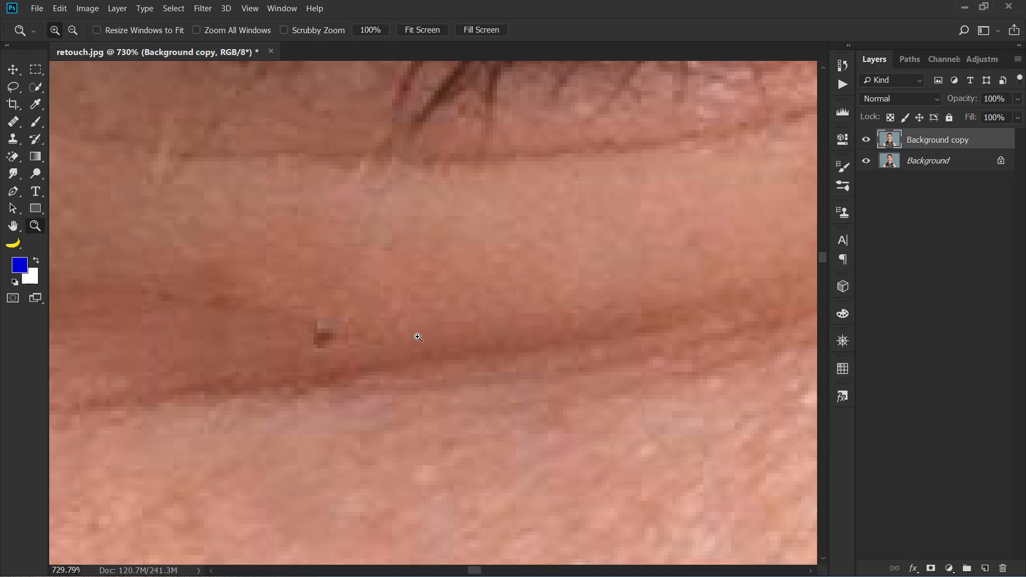
Step: Heal the remaining dark speck above the crease under the left eye using the 14 px Healing Brush with skin sampled beside it
right_click(17, 120)
click(86, 133)
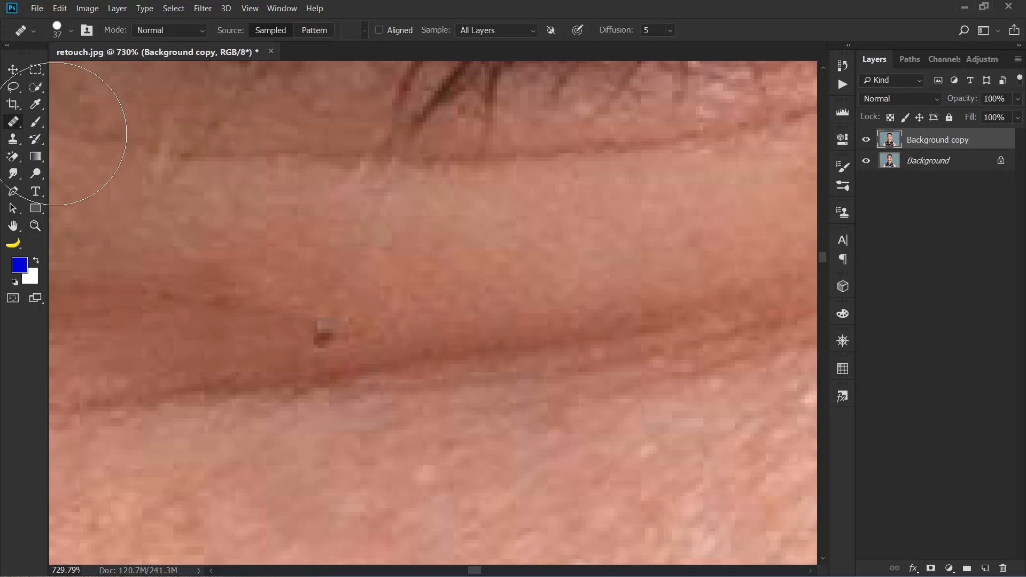
right_click(13, 122)
click(57, 135)
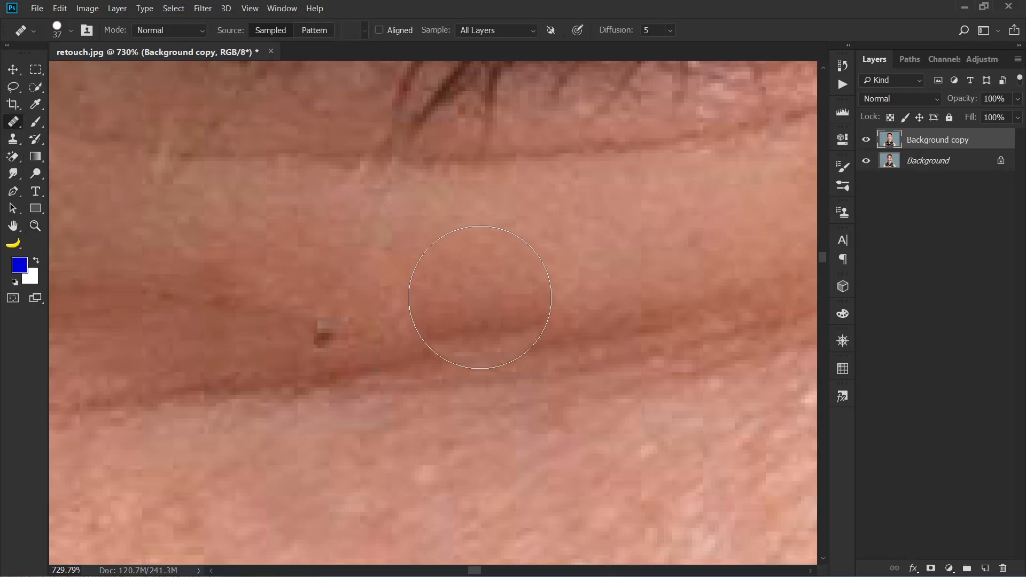
drag(480, 298, 420, 302)
alt+click(414, 310)
drag(339, 339, 318, 337)
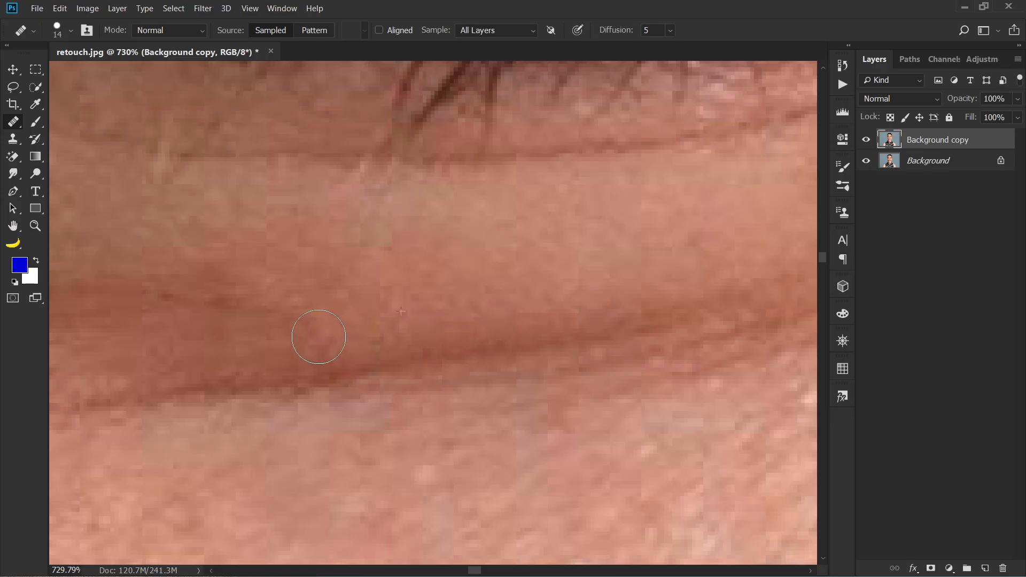
Step: Set the healing brush to 32 px and heal the reddish spot on the lower left cheek with clear skin sampled above it
scroll(345, 363, down, 4)
drag(259, 440, 425, 341)
drag(326, 454, 419, 343)
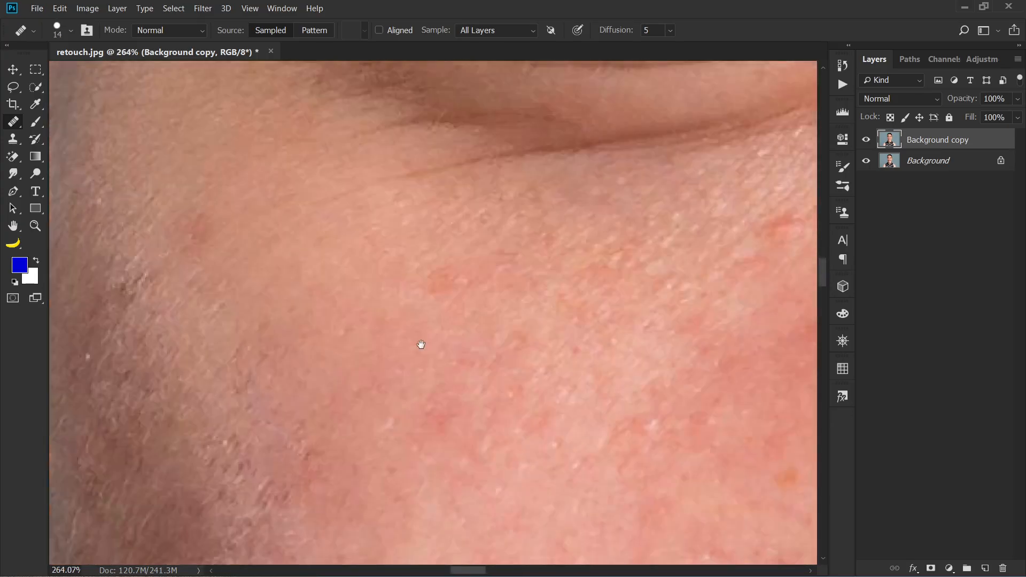
drag(342, 470, 484, 317)
drag(510, 459, 462, 251)
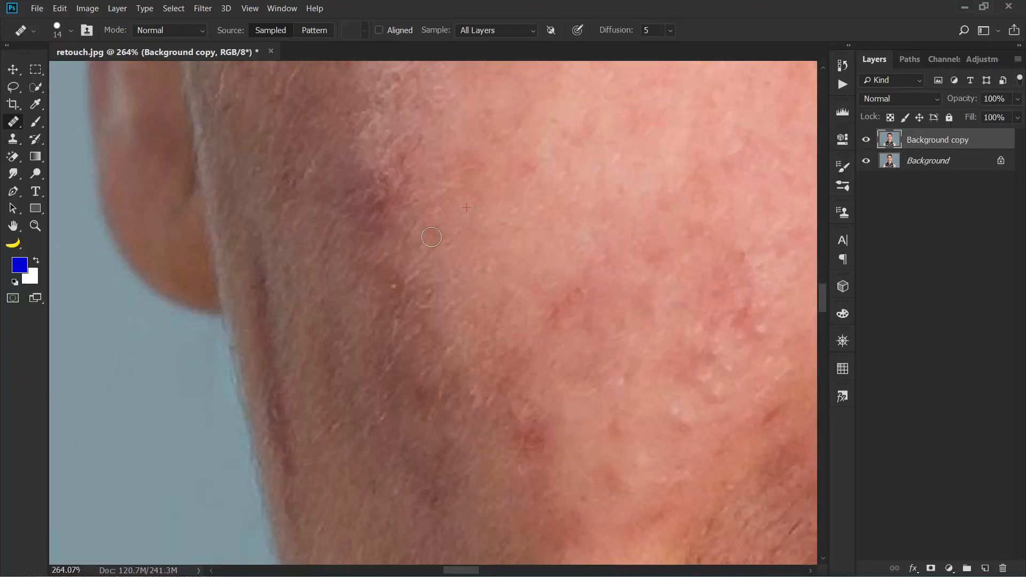
drag(512, 297, 430, 301)
drag(467, 259, 478, 258)
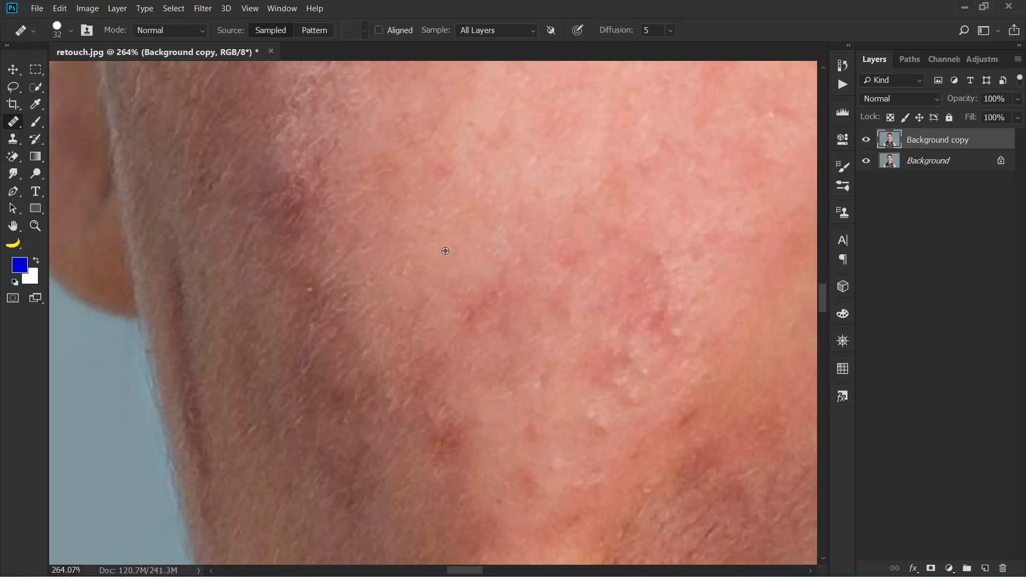
alt+click(446, 250)
drag(488, 295, 488, 301)
drag(473, 342, 428, 275)
mouse_move(514, 339)
mouse_down()
mouse_move(410, 297)
mouse_move(397, 312)
mouse_move(429, 369)
mouse_move(428, 332)
mouse_up()
Step: Heal the reddish-brown spot on the lower outer left cheek with skin sampled beside it
alt+click(345, 241)
alt+click(389, 306)
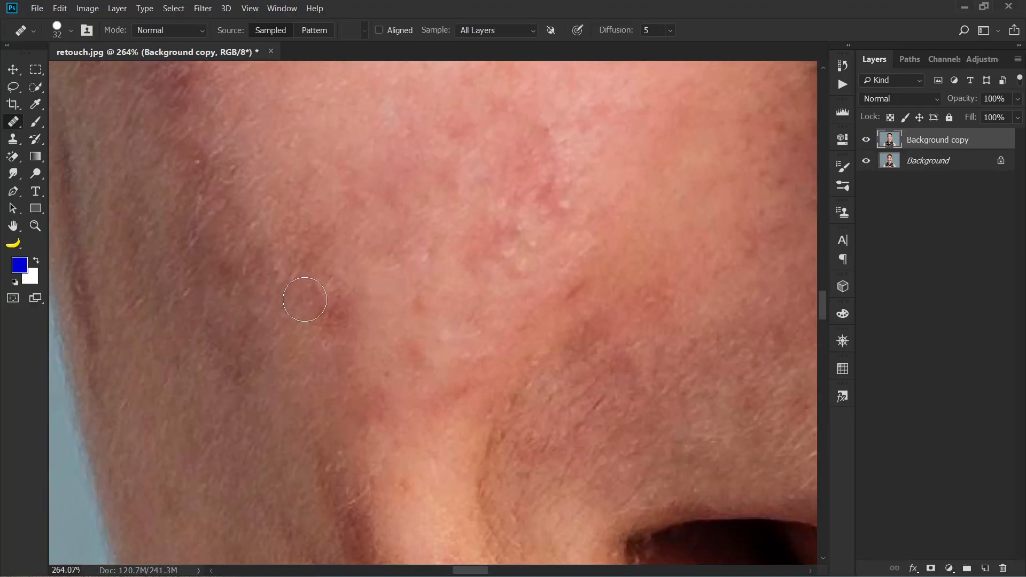
drag(305, 294, 347, 307)
mouse_move(331, 402)
mouse_down()
mouse_move(398, 247)
mouse_move(383, 140)
mouse_up()
mouse_move(404, 286)
mouse_down()
mouse_move(407, 266)
mouse_move(357, 252)
mouse_up()
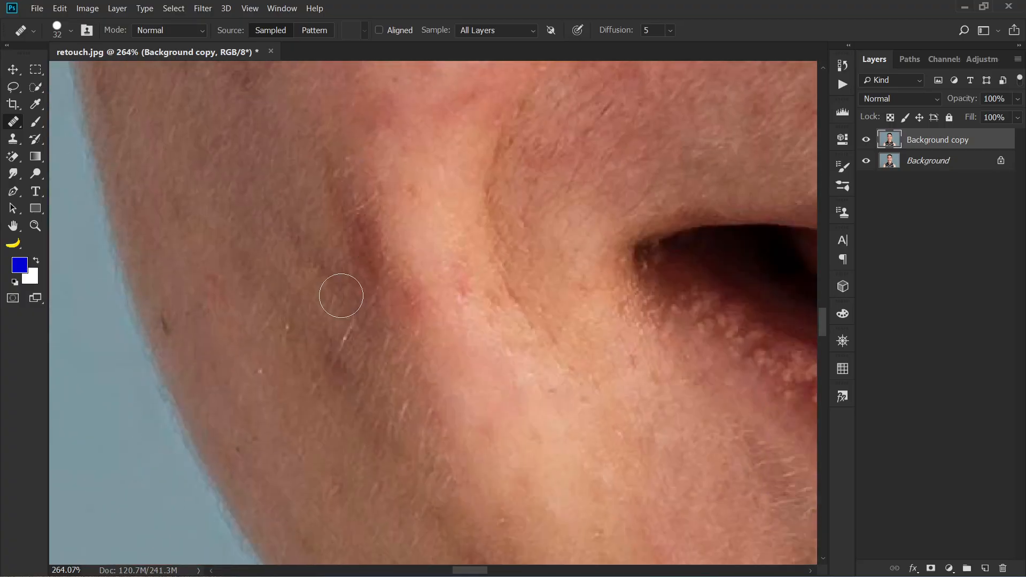
Step: Try healing the small dark mark by the left jaw edge with the 32 px brush, and undo it
drag(410, 401, 376, 328)
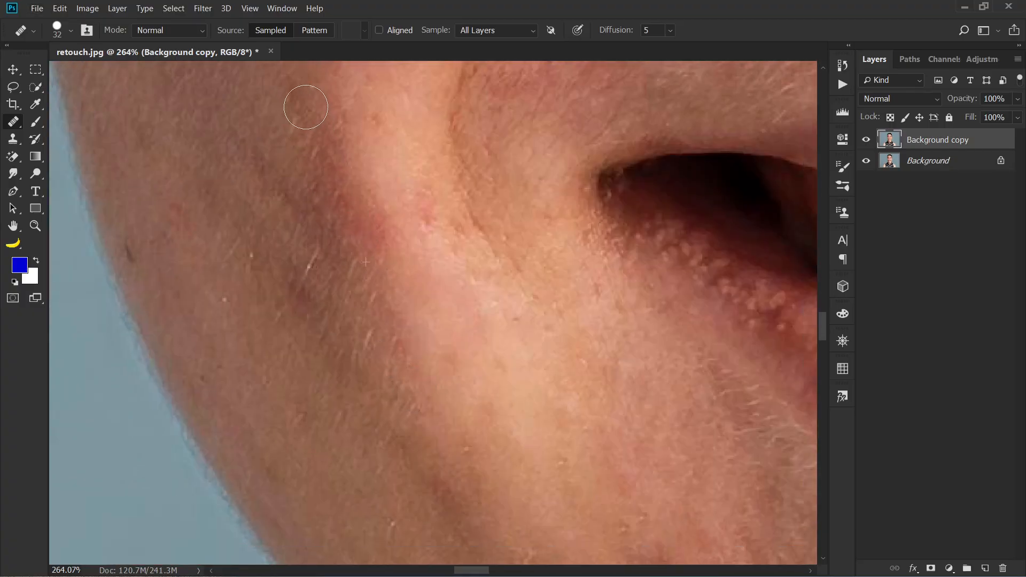
drag(377, 279, 394, 351)
scroll(374, 297, down, 6)
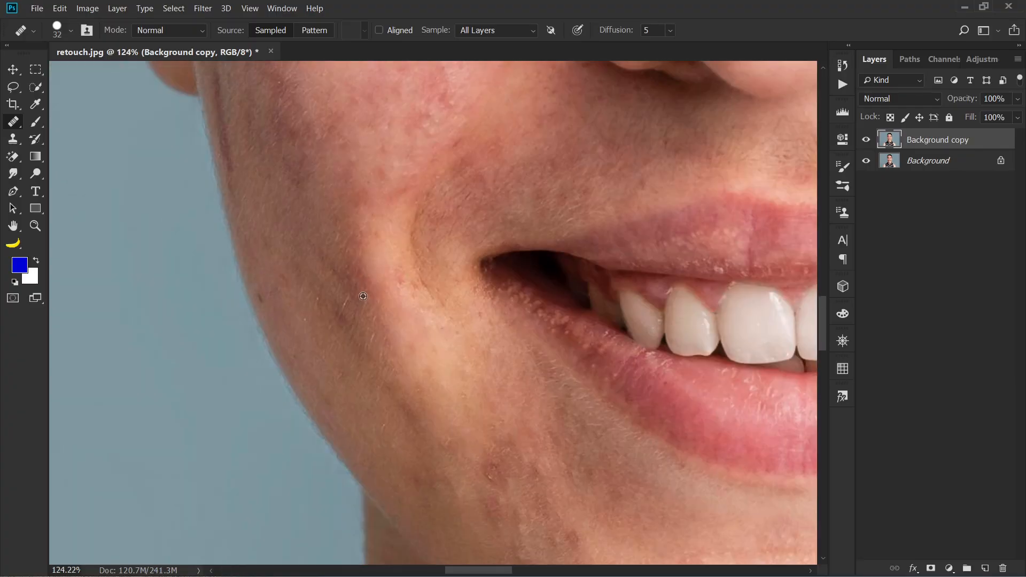
drag(412, 390, 539, 427)
scroll(392, 371, up, 7)
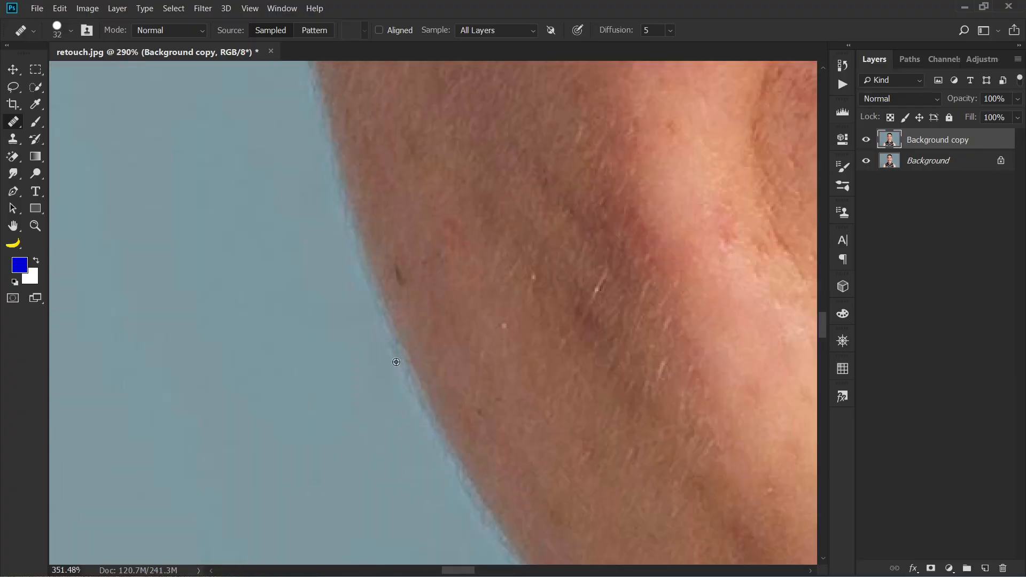
click(347, 289)
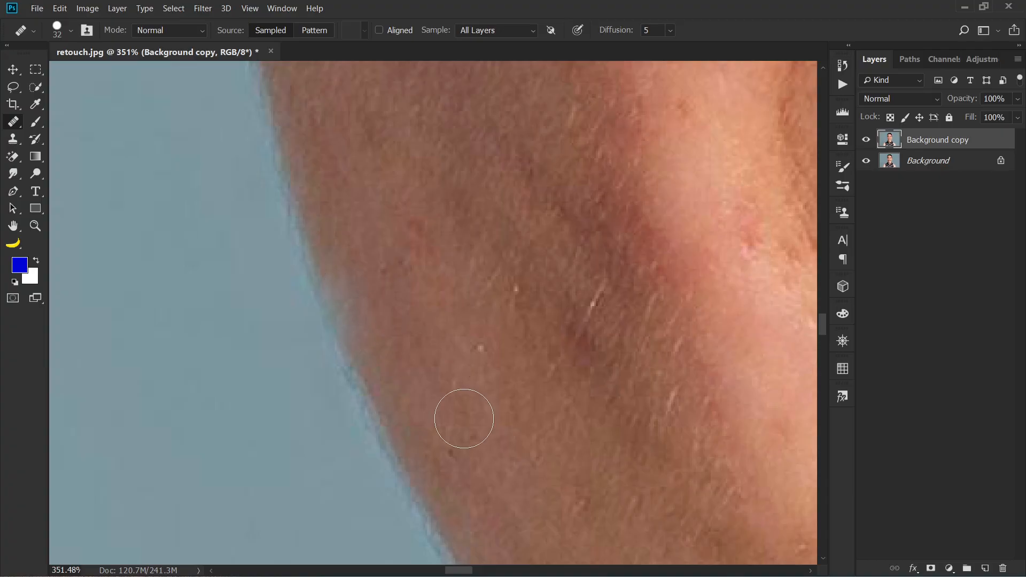
key(ctrl+z)
Step: Set the healing brush to 19 px and heal the dark mole where the left jawline meets the neck
drag(426, 381, 410, 382)
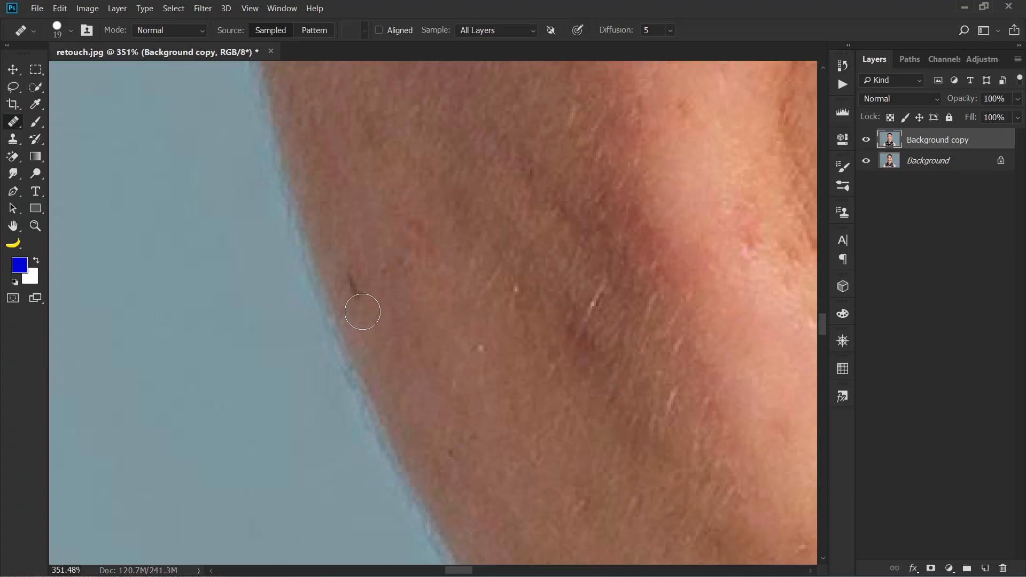
scroll(450, 394, down, 4)
drag(604, 518, 422, 238)
scroll(324, 255, up, 2)
scroll(323, 254, up, 4)
drag(279, 252, 542, 457)
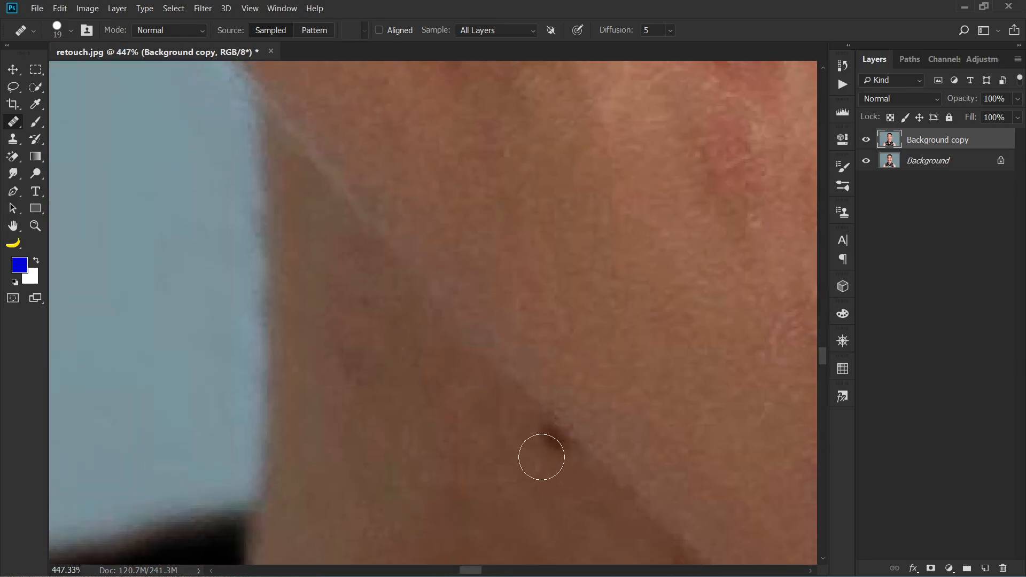
drag(524, 422, 559, 438)
scroll(483, 467, down, 4)
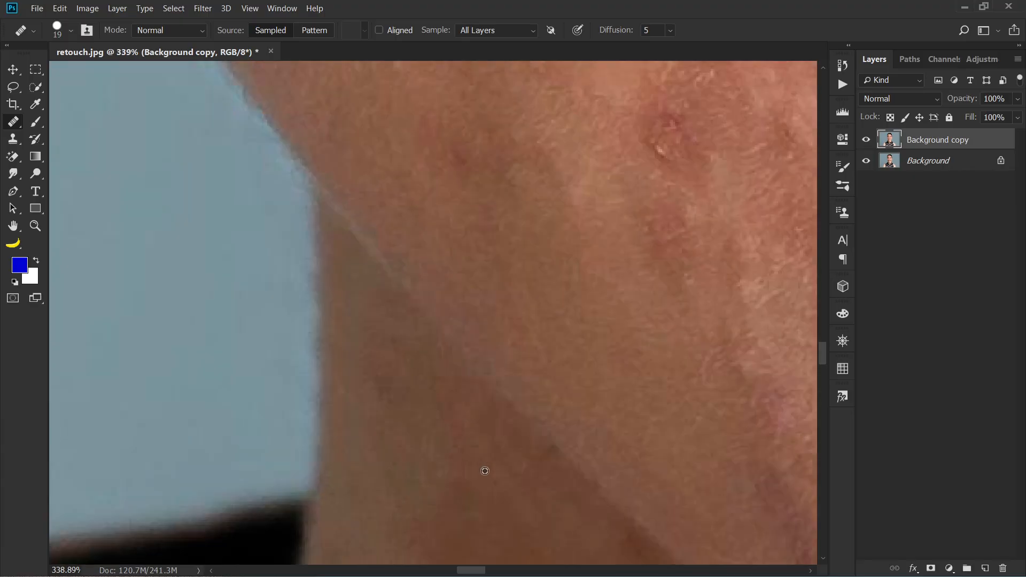
Step: Set the healing brush to 54 px and heal the brown spots on the neck below the chin with clear neck skin
drag(631, 556, 435, 220)
drag(626, 321, 509, 326)
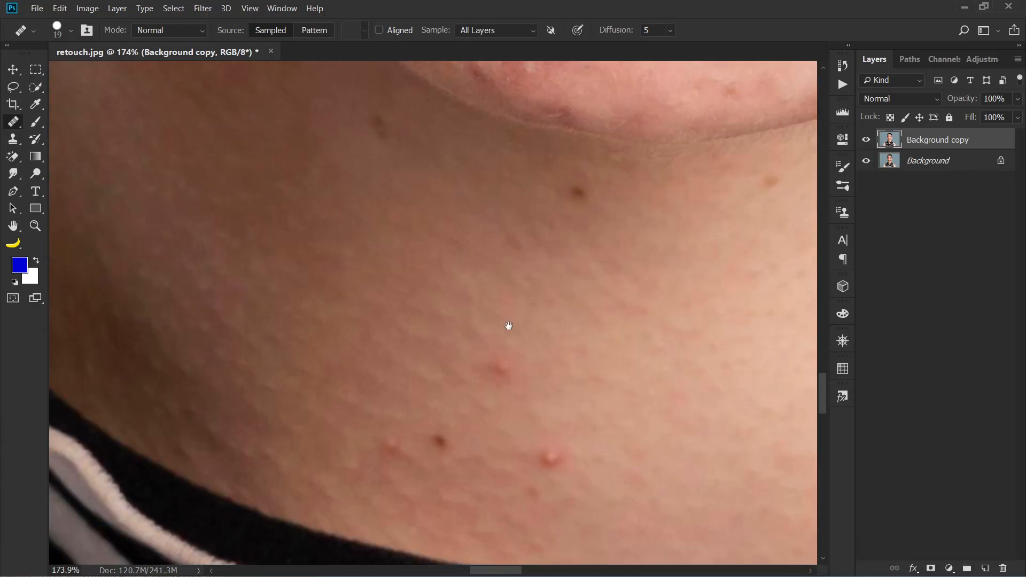
drag(713, 220, 407, 302)
drag(495, 293, 517, 293)
alt+click(510, 323)
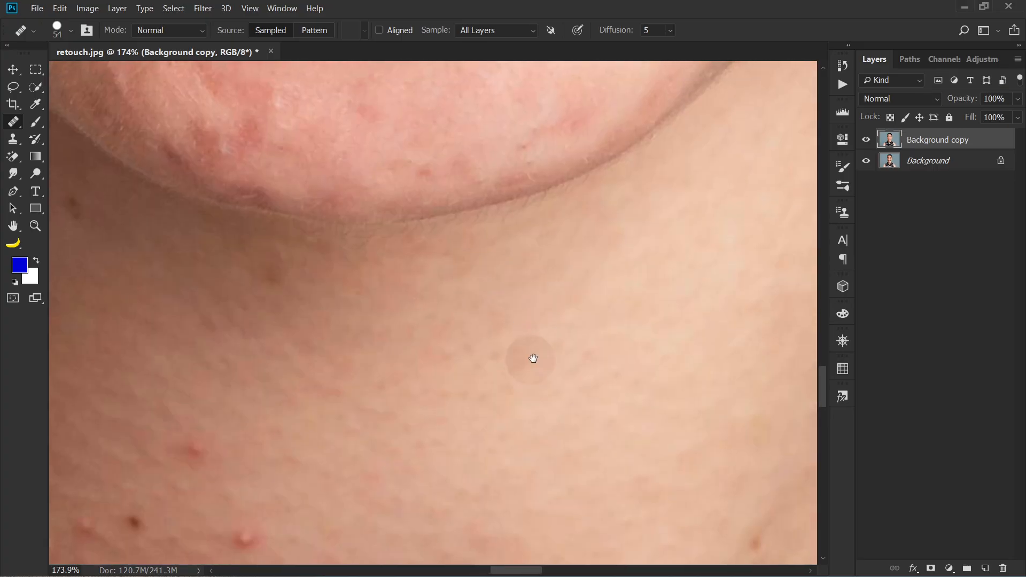
Step: Heal the red spot near the right jawline and the reddish patches on the right side of the chin with sampled clear skin
drag(718, 247, 433, 399)
drag(474, 239, 531, 488)
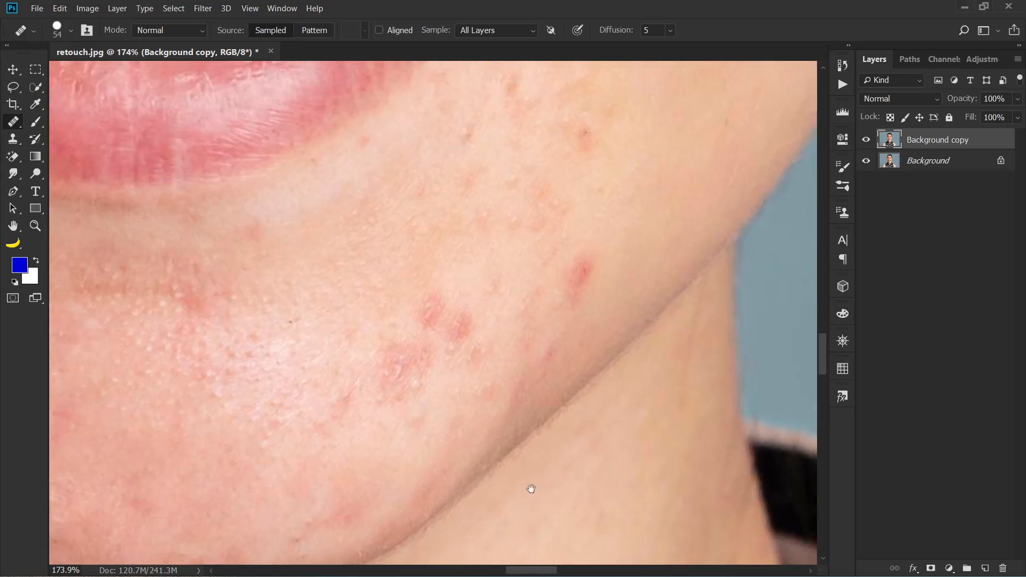
click(596, 268)
drag(626, 253, 656, 242)
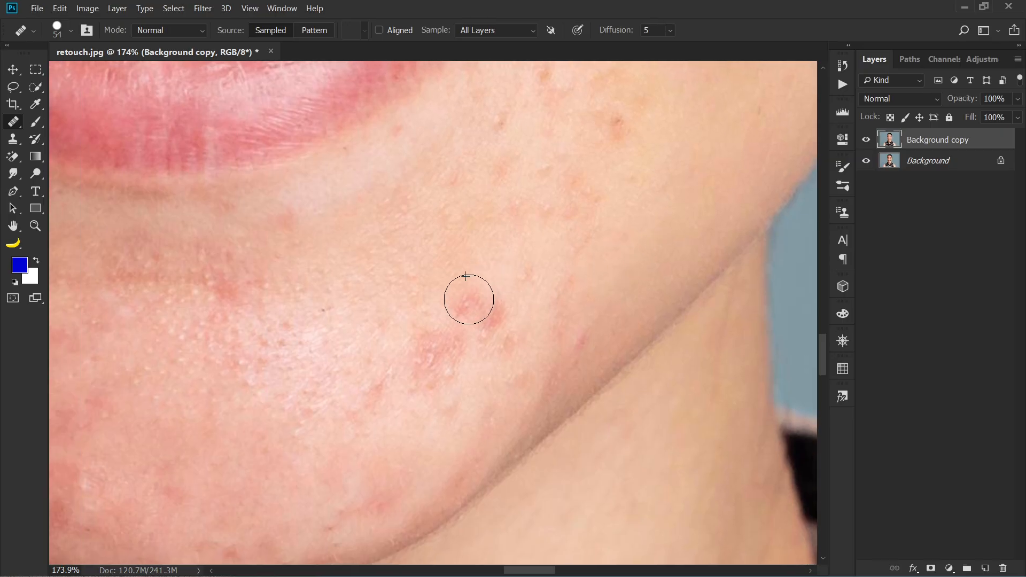
drag(467, 299, 526, 272)
alt+click(380, 313)
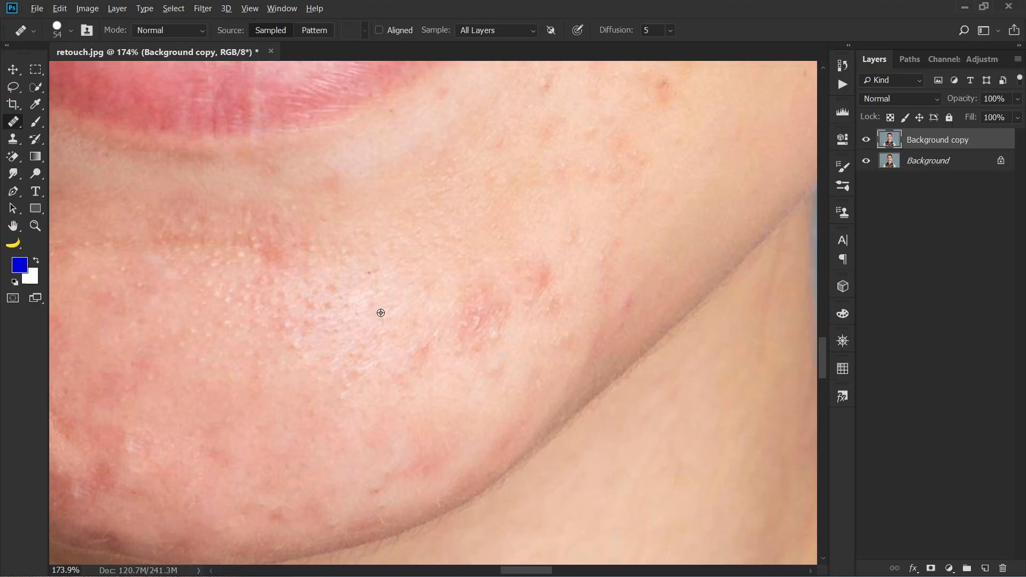
mouse_move(454, 325)
mouse_down()
mouse_move(462, 325)
mouse_move(404, 351)
mouse_up()
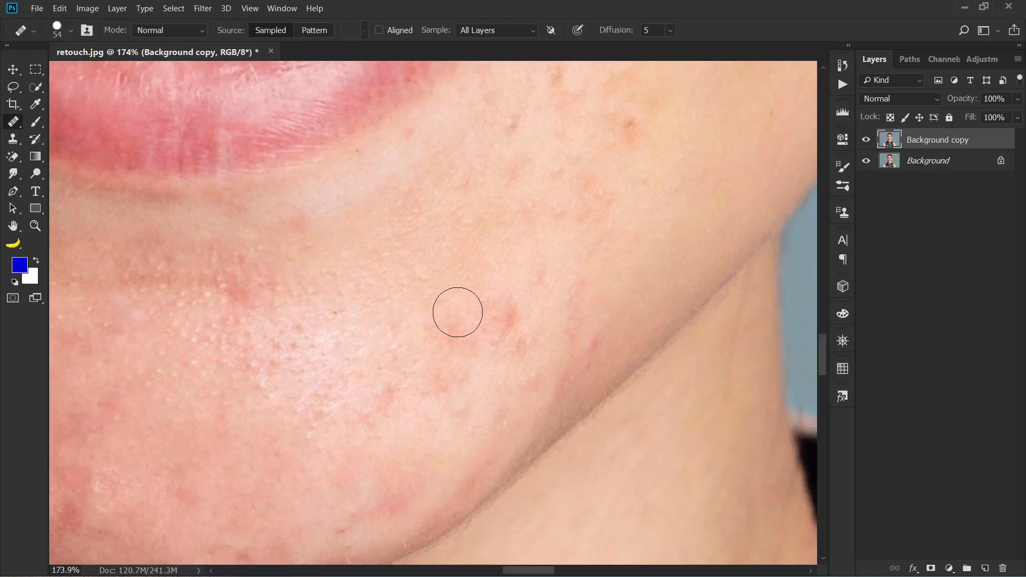
Step: Heal the brownish spots on the left side of the chin below the corner of the mouth with nearby skin
scroll(537, 325, down, 8)
drag(515, 262, 535, 406)
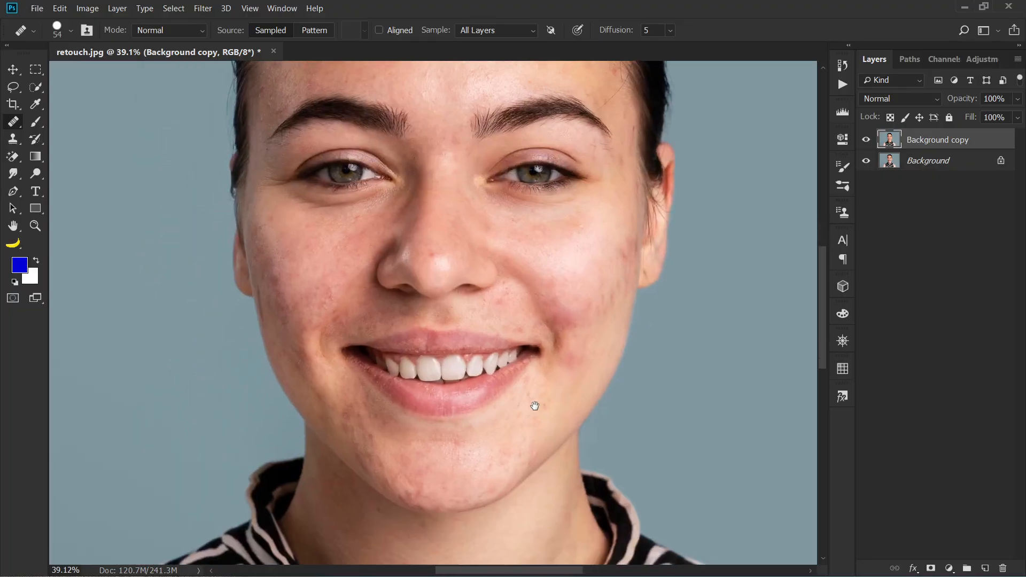
scroll(569, 336, up, 6)
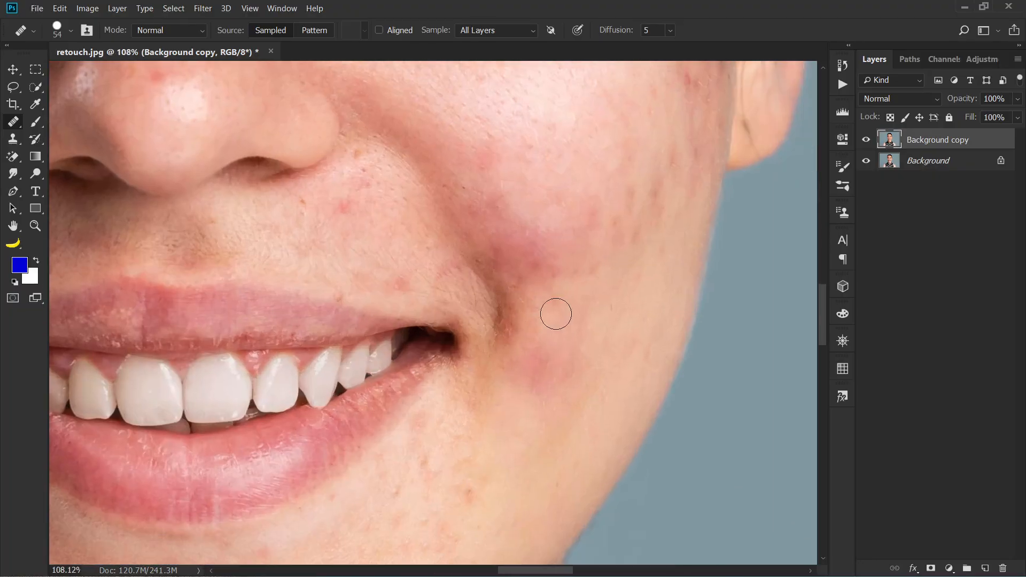
scroll(591, 333, left, 10)
scroll(591, 334, down, 3)
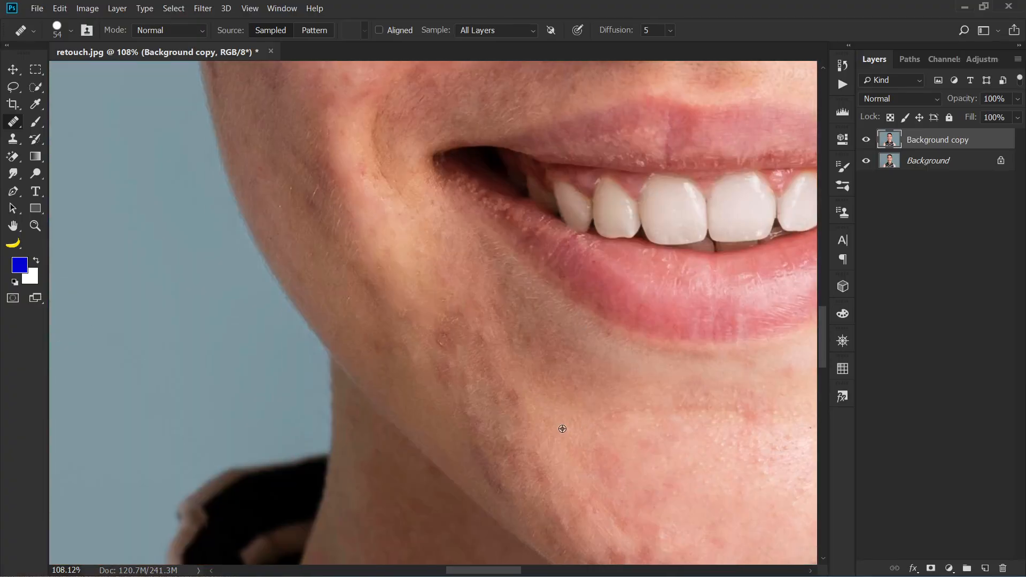
scroll(570, 428, left, 2)
scroll(570, 429, up, 1)
click(435, 327)
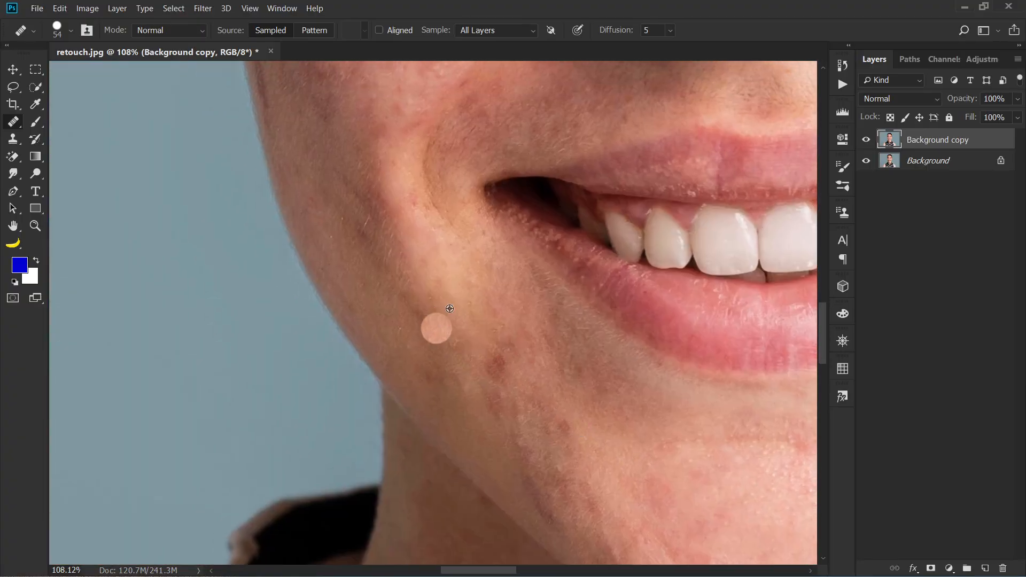
click(499, 367)
Step: Toggle the Background copy layer's visibility to compare the retouched face with the original
scroll(467, 297, up, 8)
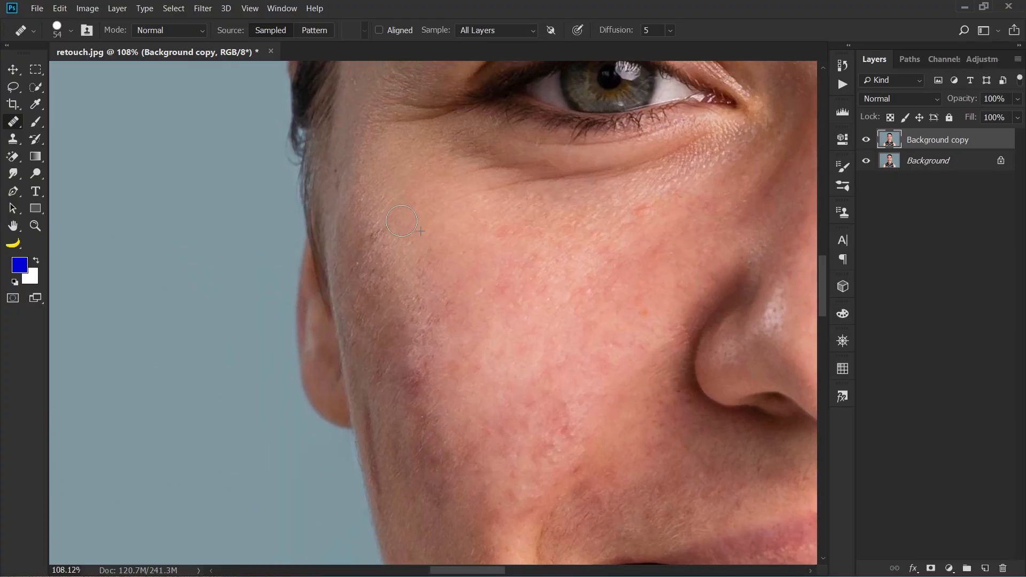
scroll(415, 254, down, 3)
scroll(415, 254, down, 5)
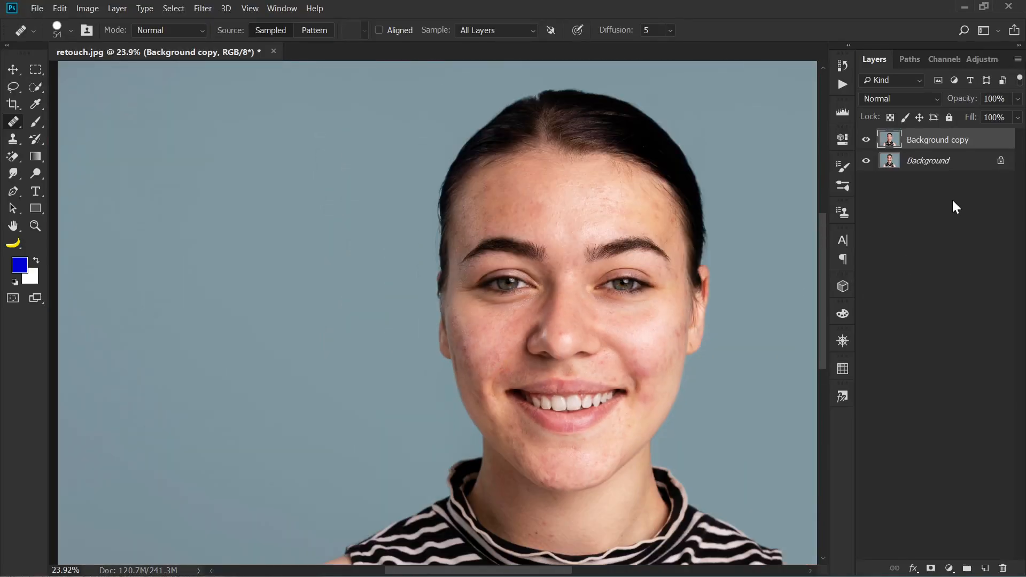
click(867, 140)
click(868, 140)
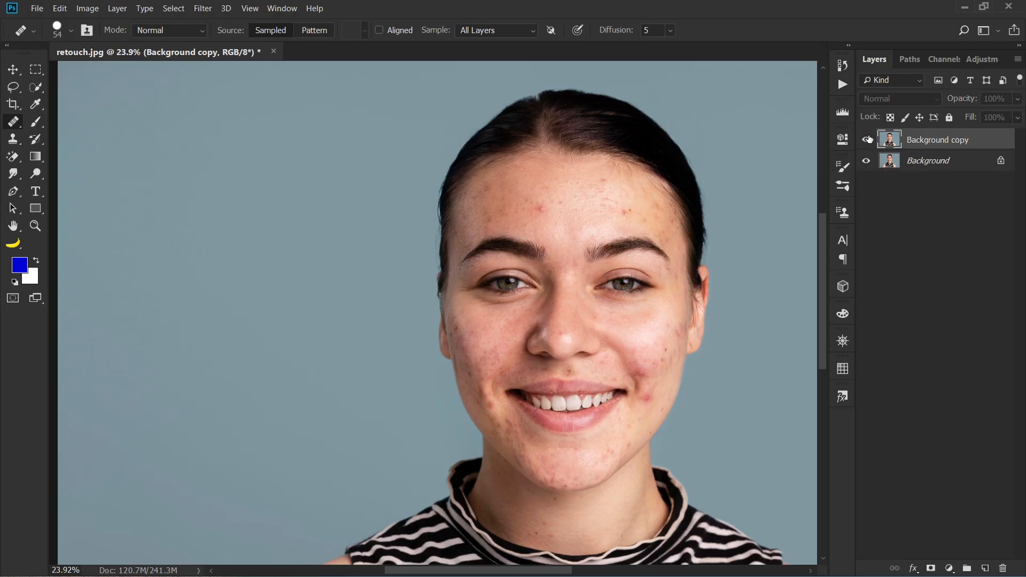
click(867, 139)
click(867, 140)
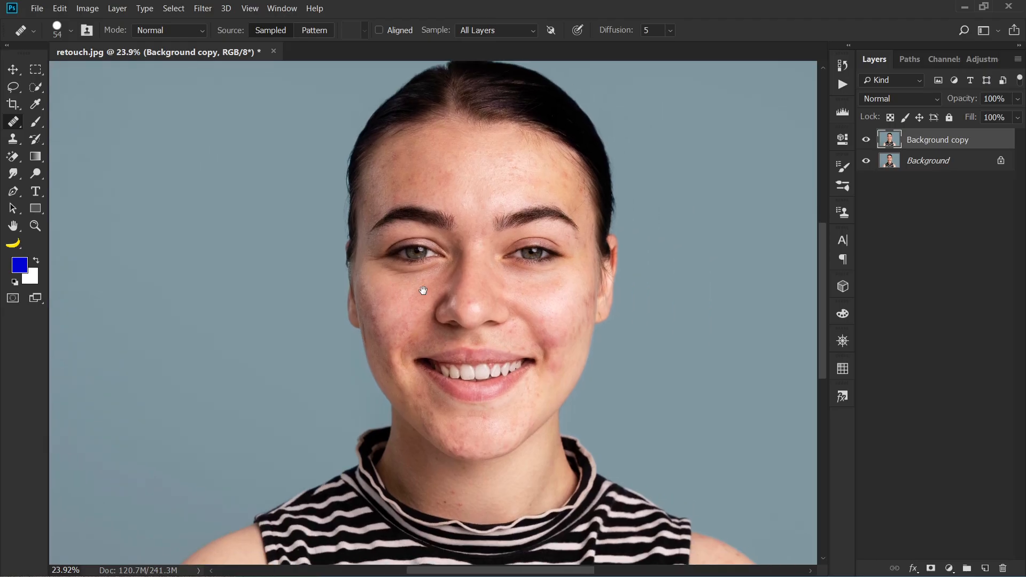
Step: Duplicate the Background copy layer and rename the lower of the two copies "girll"
drag(513, 322, 422, 291)
scroll(455, 282, up, 5)
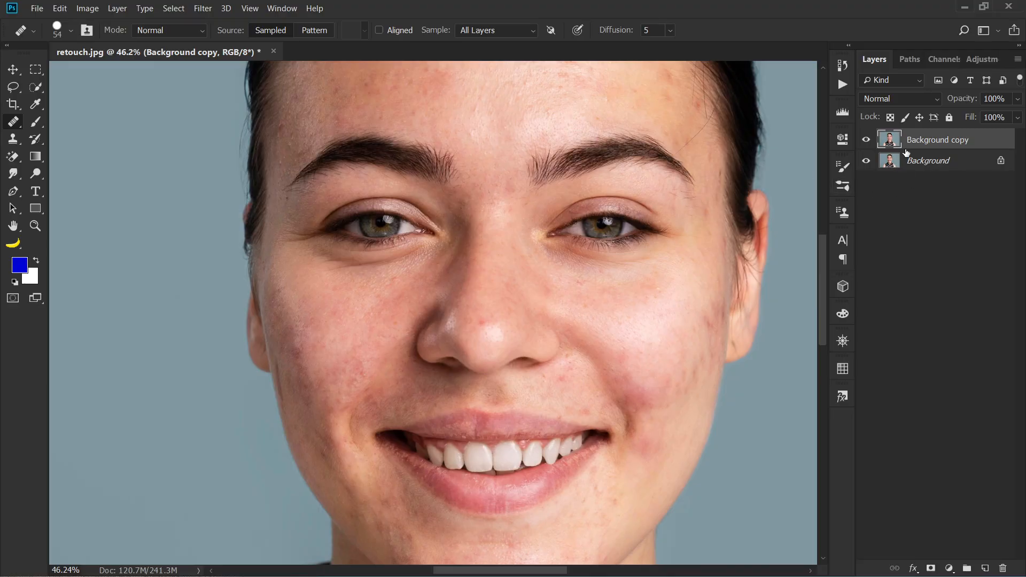
key(ctrl+j)
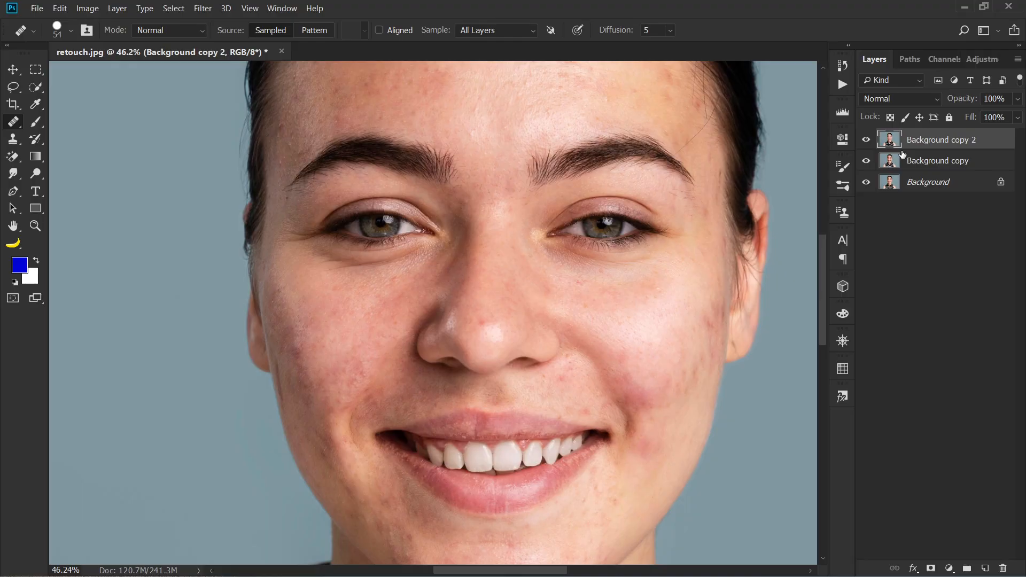
double_click(936, 161)
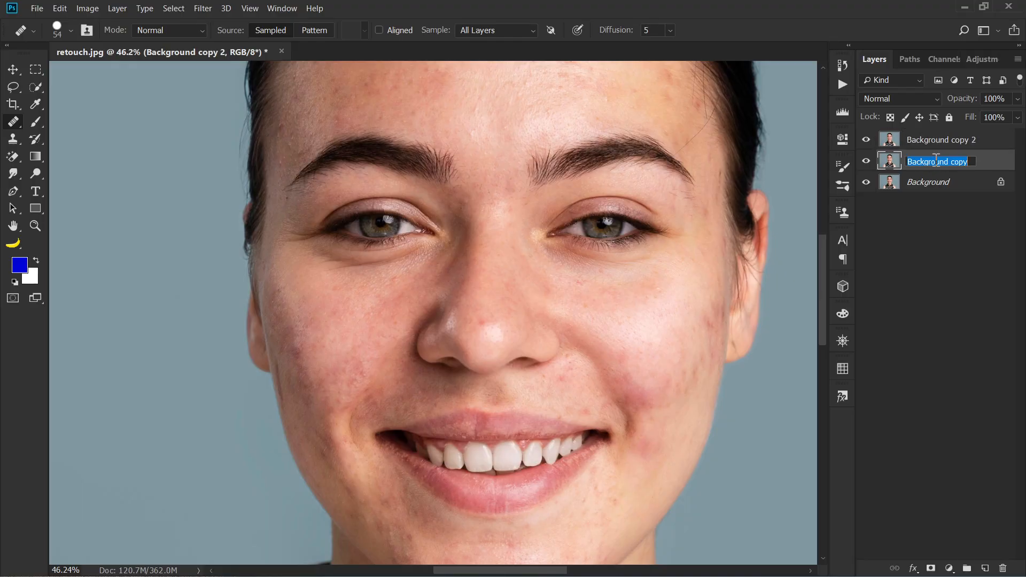
text(girl)
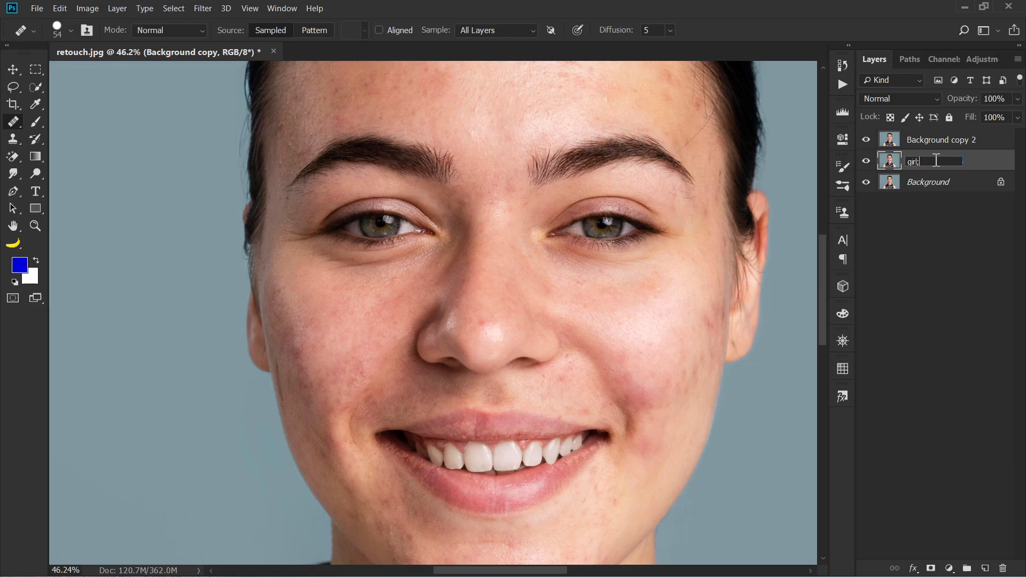
text(l)
key(Return)
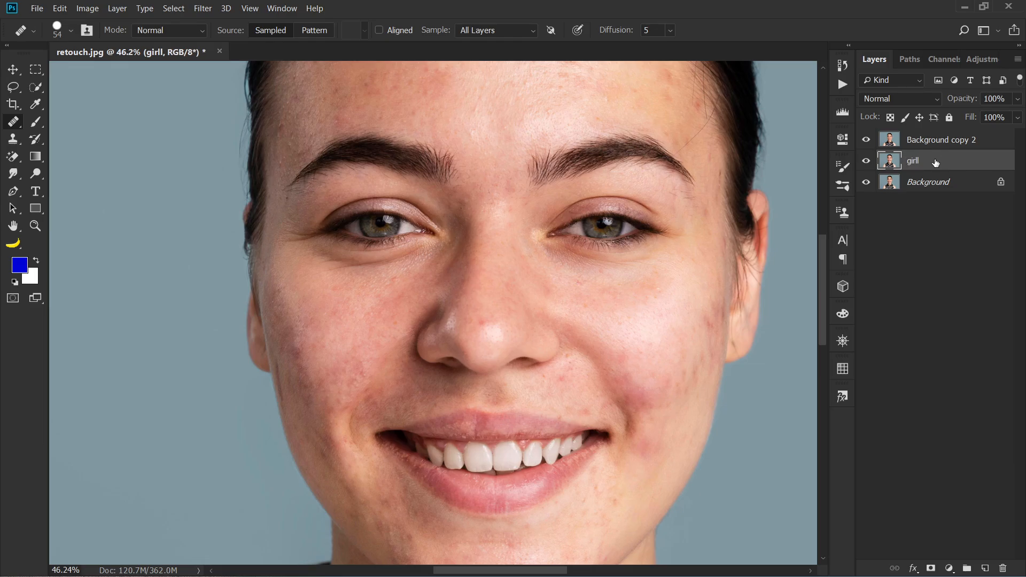
Step: Rename the top layer copy "softening" and convert it to a smart object
double_click(915, 147)
text(so)
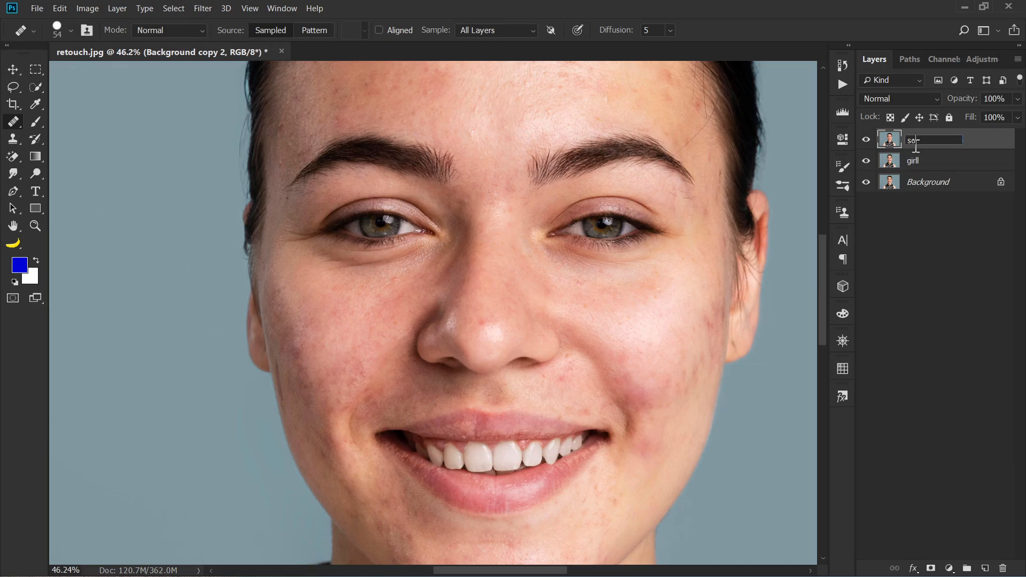
text(ftening)
key(Return)
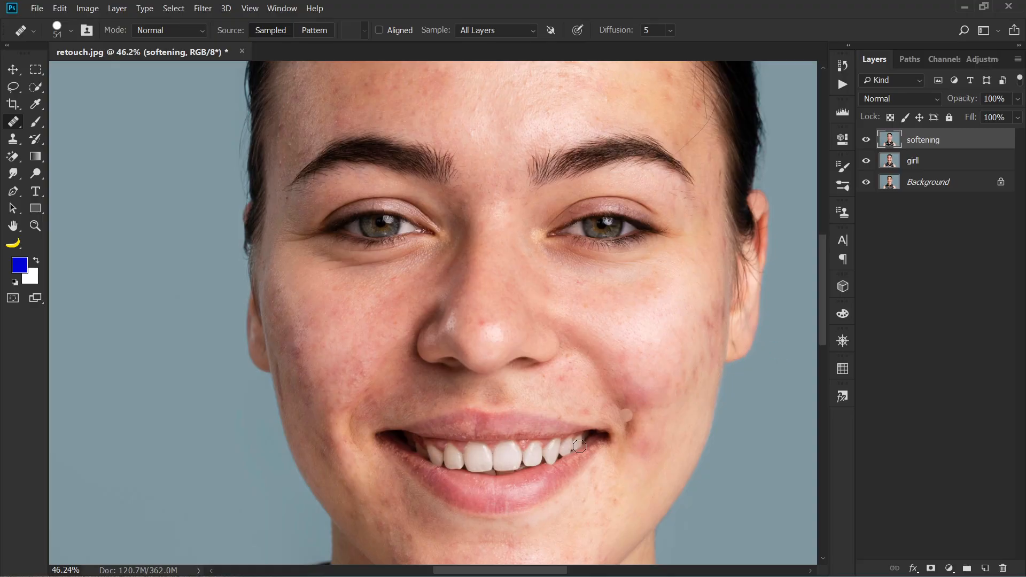
scroll(500, 485, up, 1)
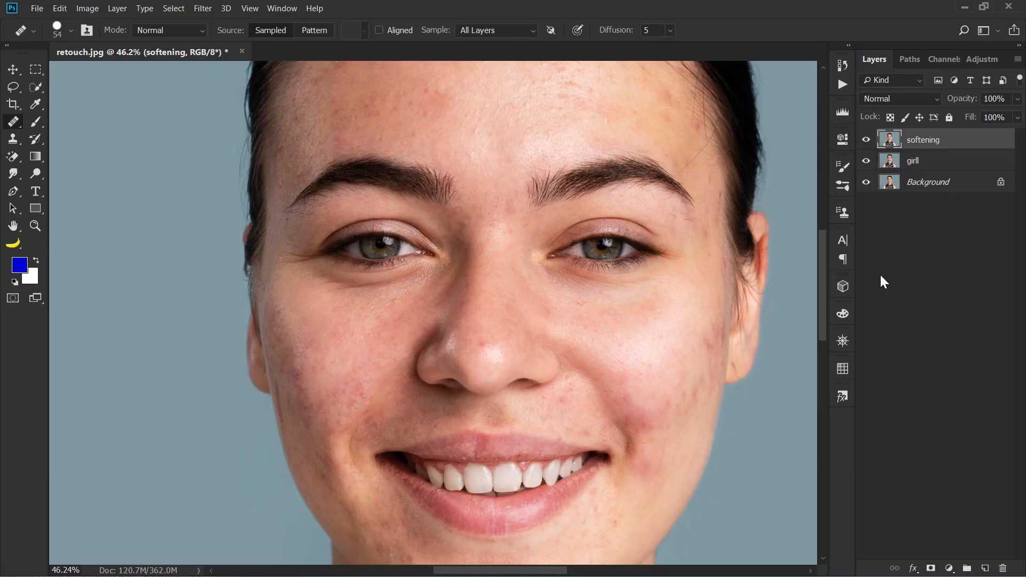
right_click(960, 137)
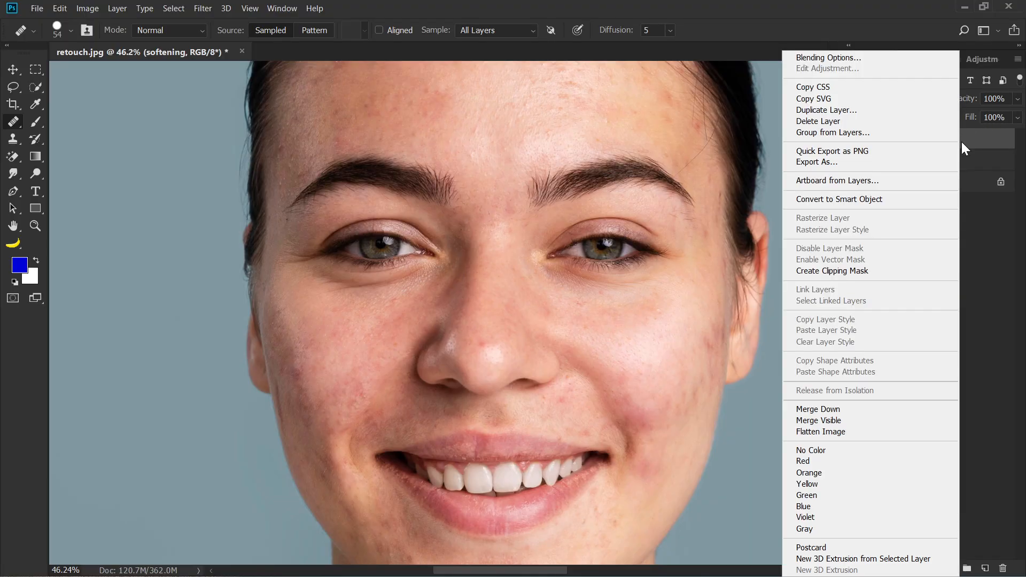
click(838, 199)
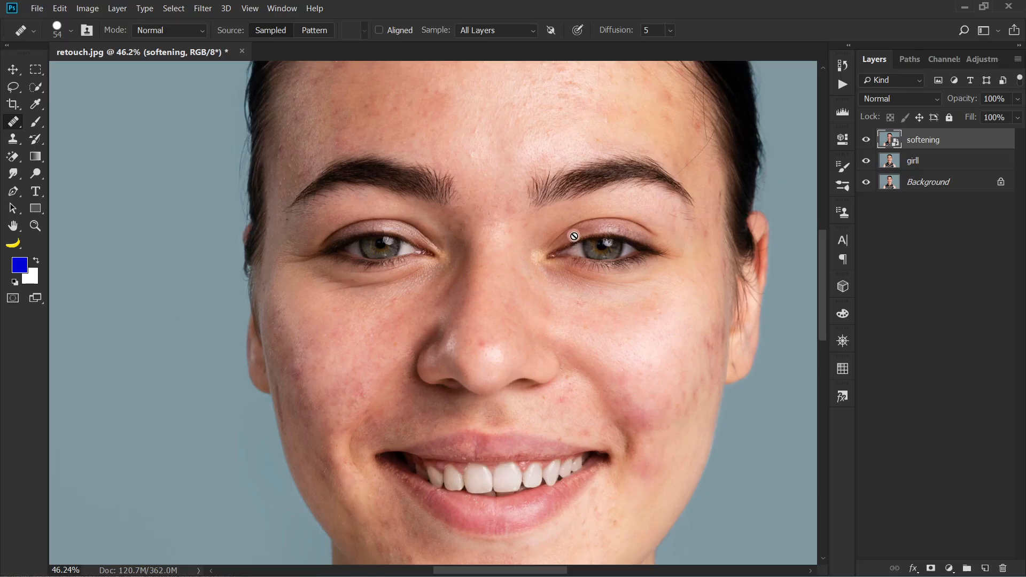
Step: Invert the colours of the softening layer and set its blend mode to Vivid Light
scroll(573, 240, down, 3)
scroll(573, 241, down, 1)
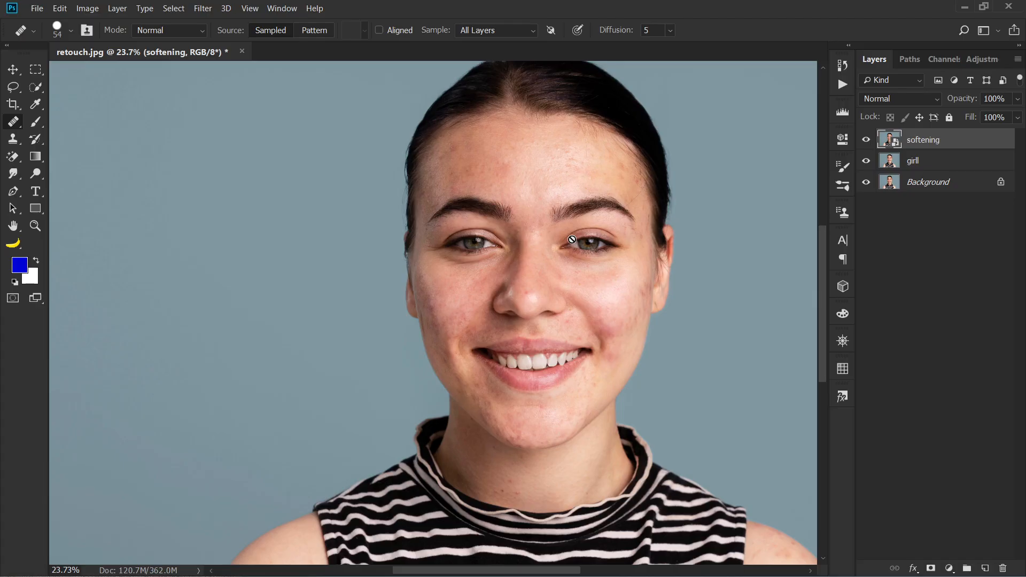
key(ctrl+i)
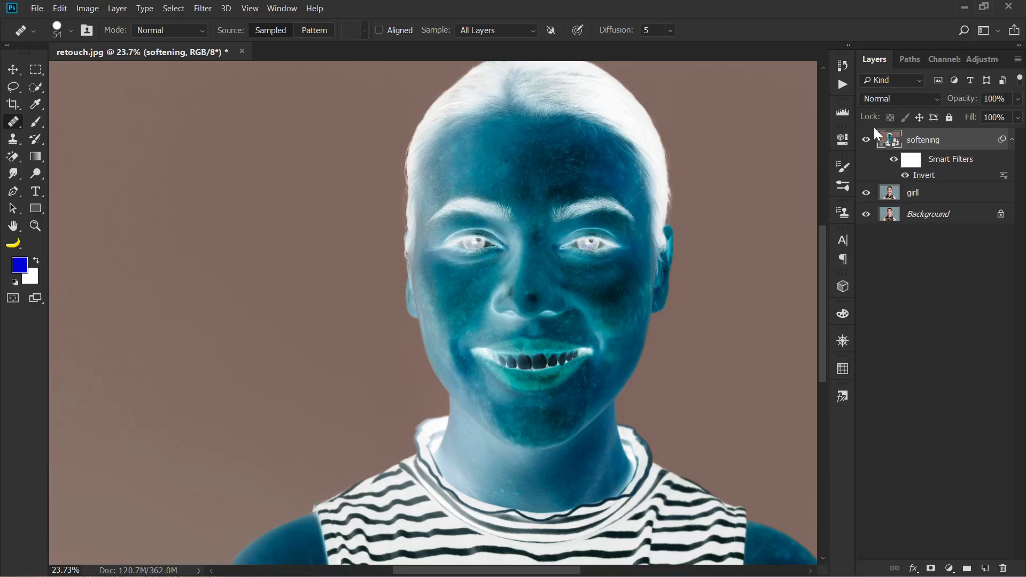
click(881, 101)
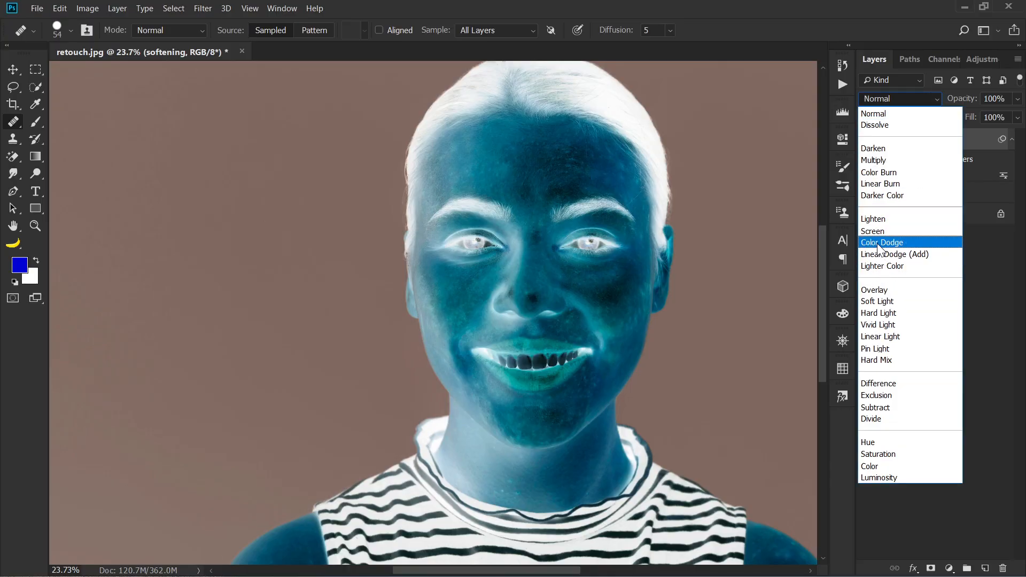
click(878, 325)
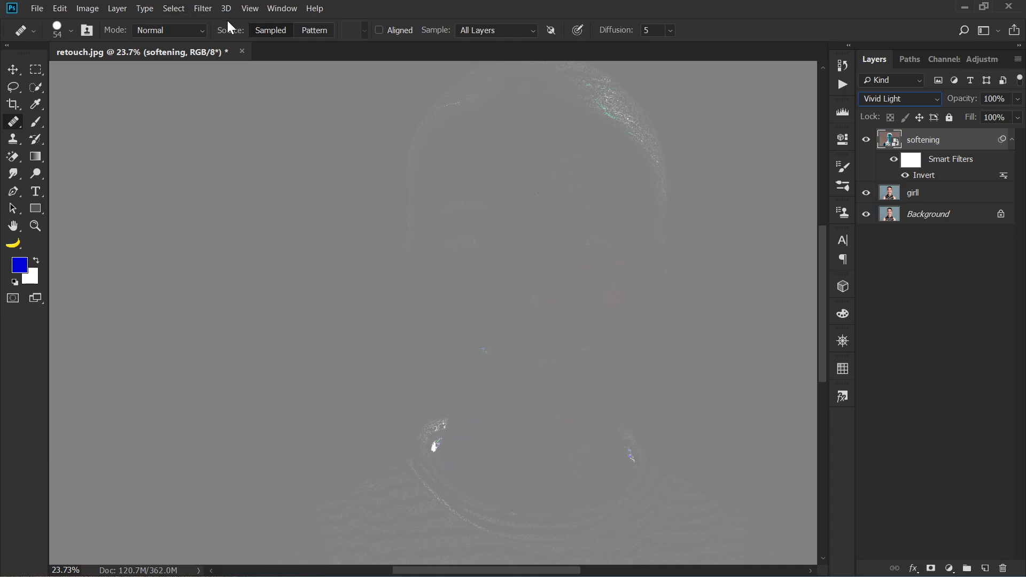
Step: Apply a High Pass filter to the softening layer with a radius of about 41.5 pixels, judging the effect on the face
click(203, 13)
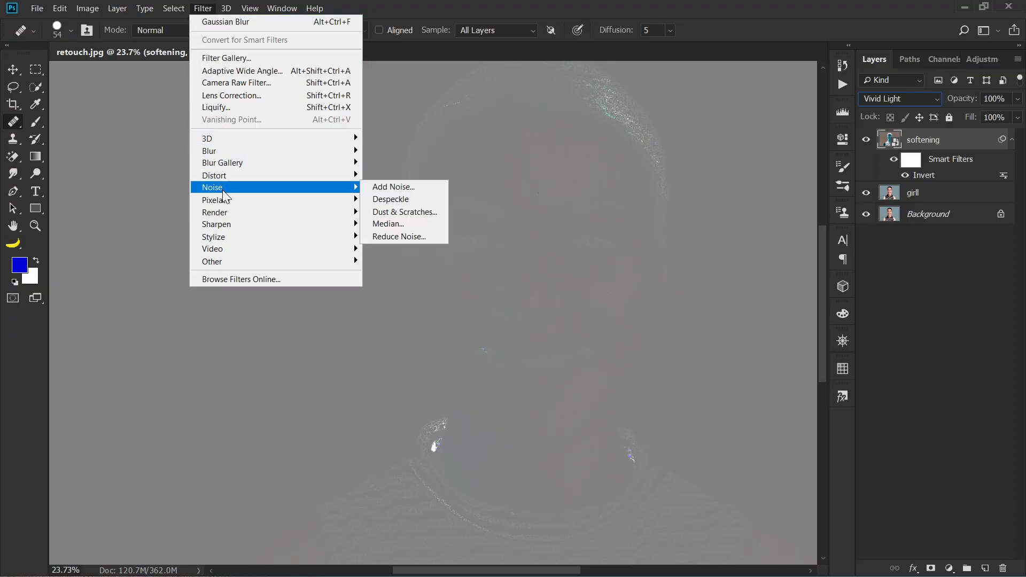
mouse_move(227, 239)
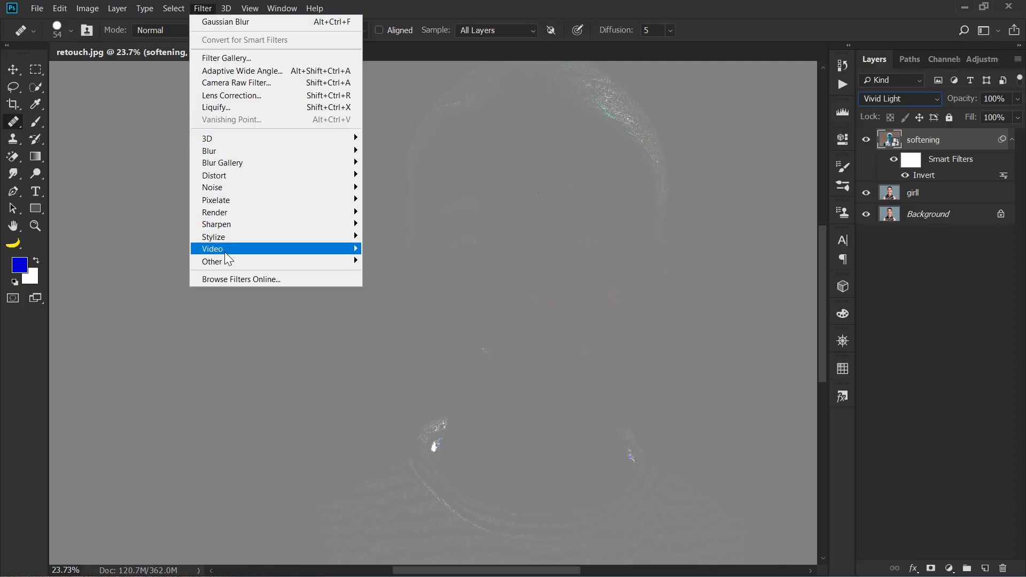
mouse_move(230, 263)
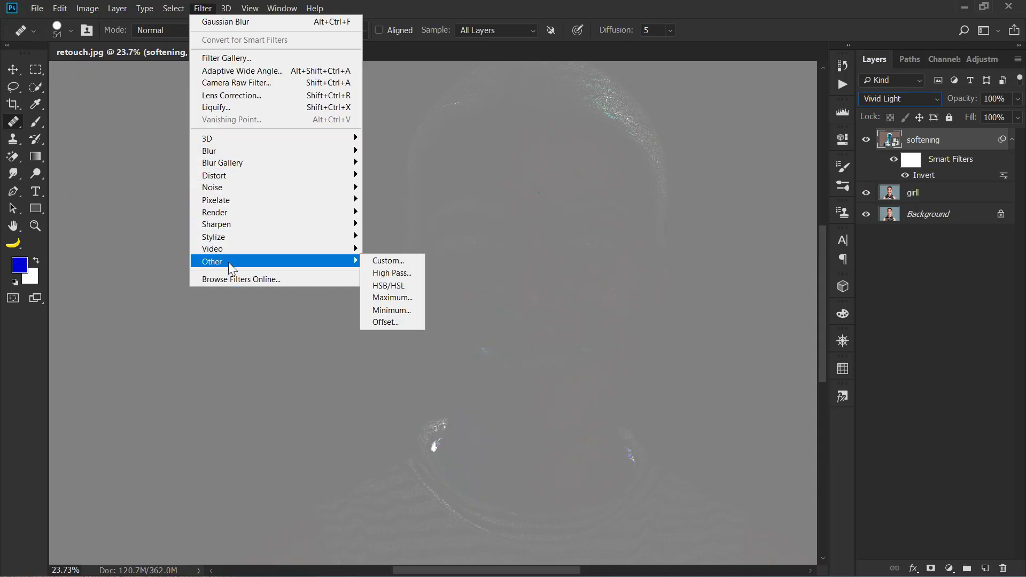
click(367, 273)
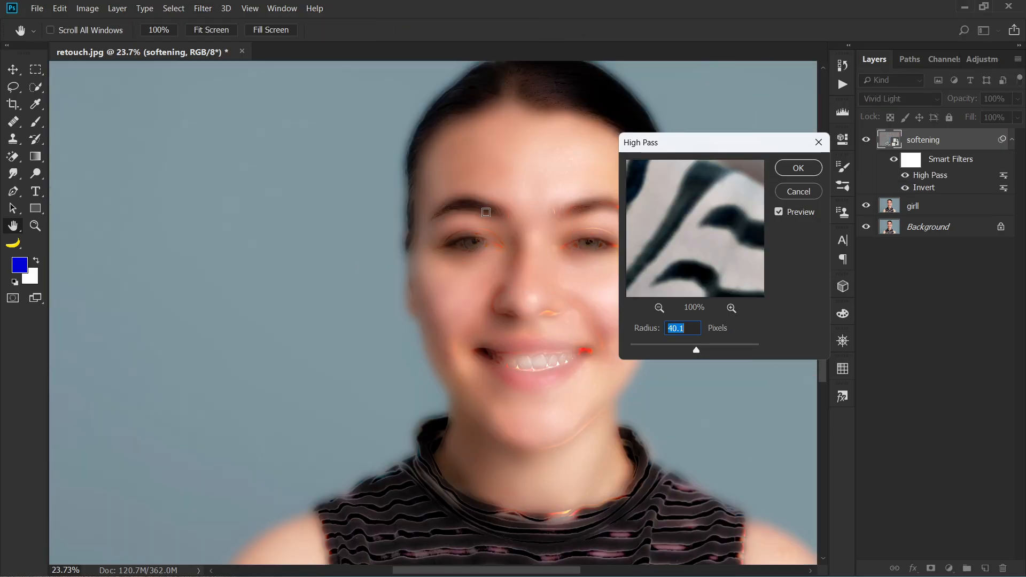
drag(723, 142, 230, 154)
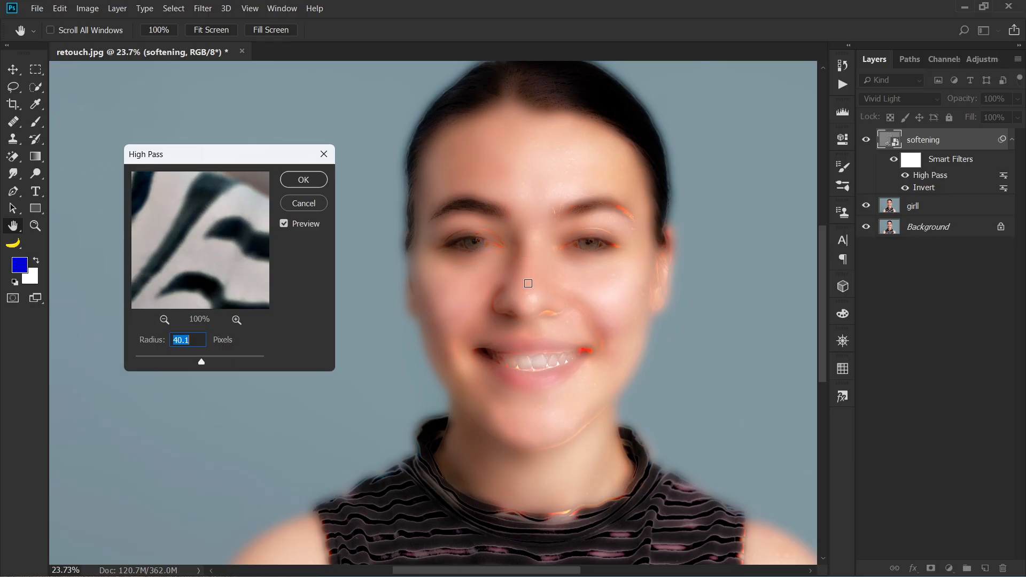
ctrl+click(549, 277)
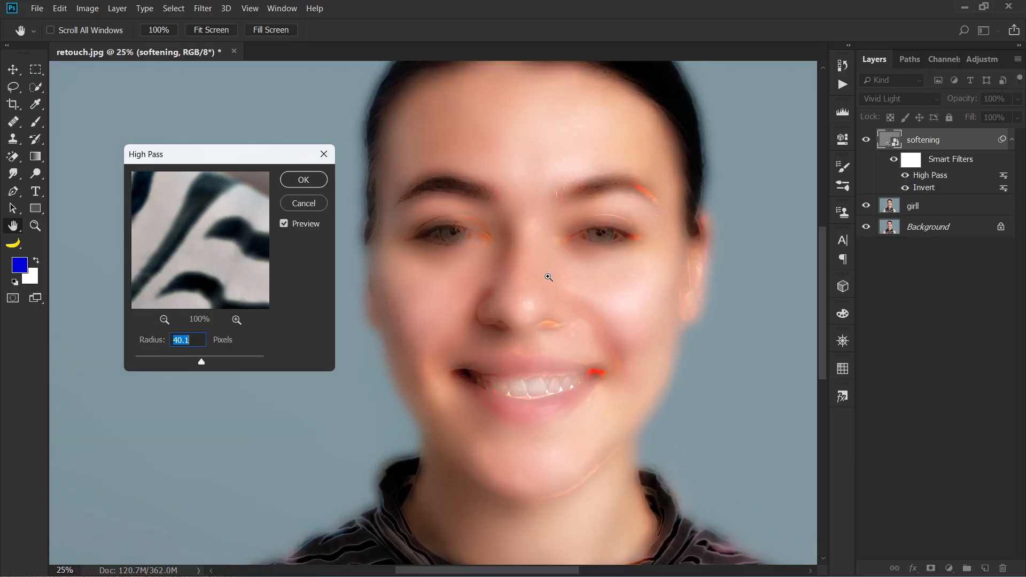
ctrl+click(548, 277)
ctrl+click(548, 277)
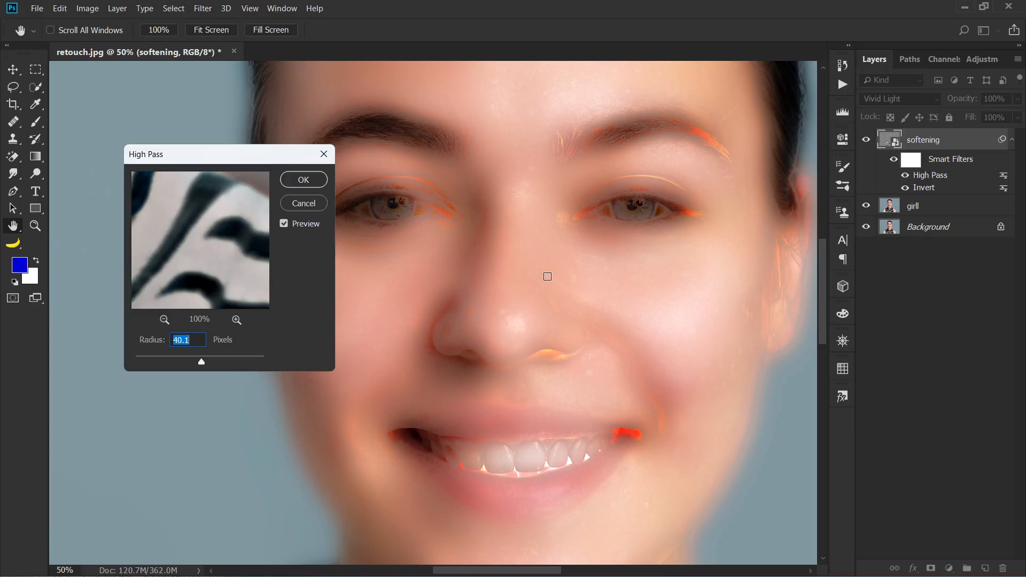
click(203, 361)
drag(209, 361, 129, 358)
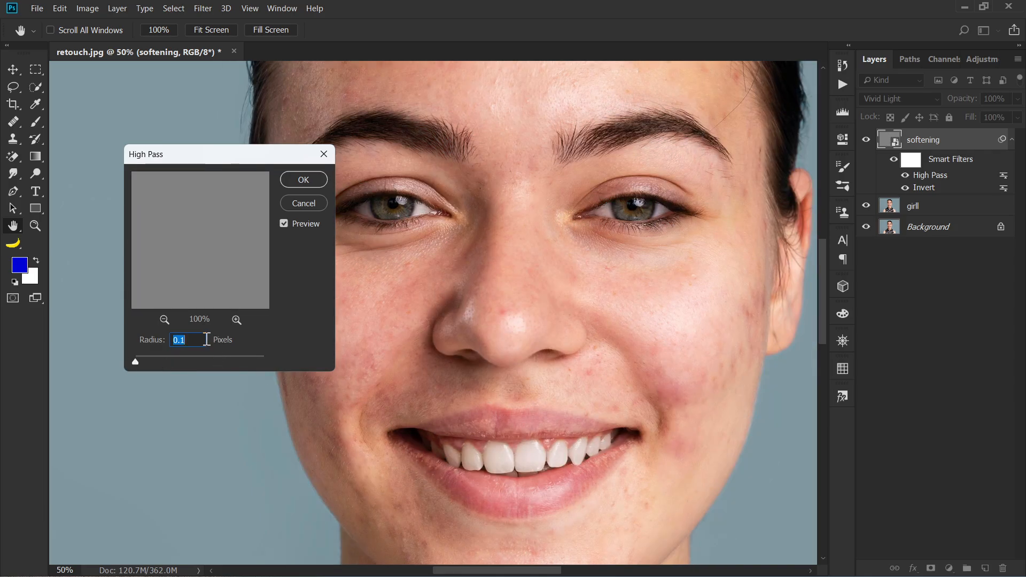
drag(177, 357, 210, 356)
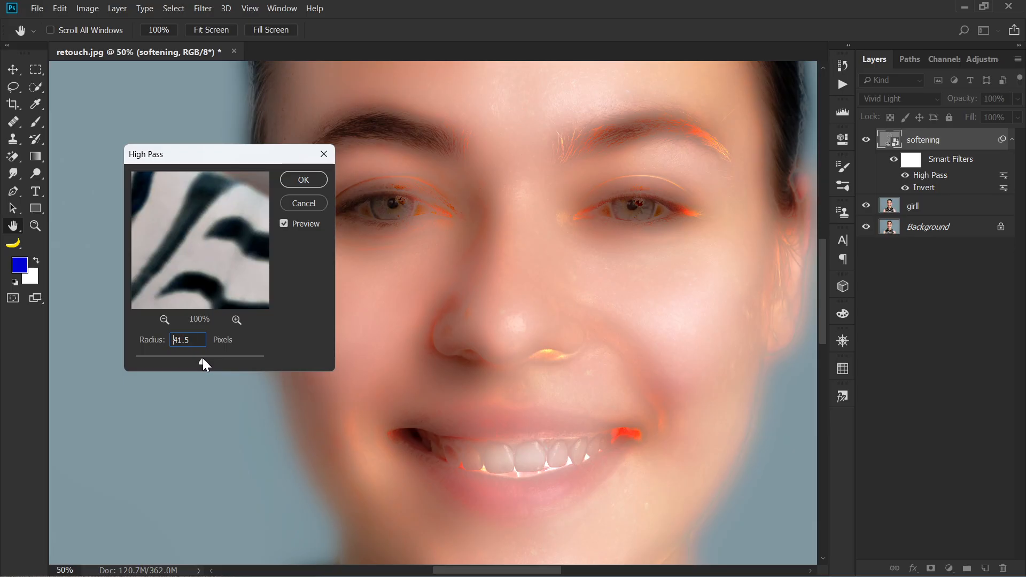
drag(204, 359, 207, 361)
click(297, 181)
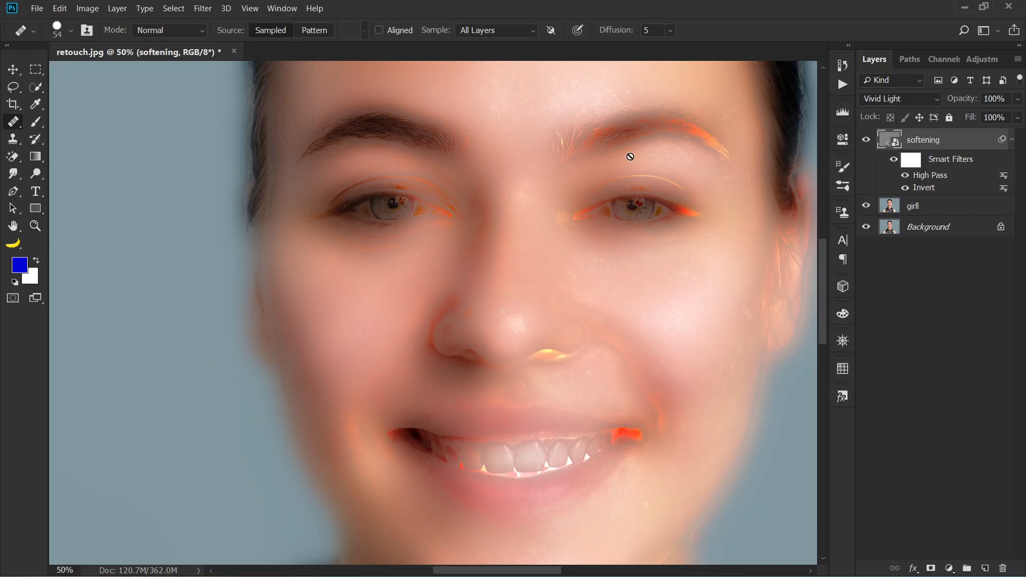
Step: Apply a Gaussian Blur filter to the softening layer with a radius of about 3.2 pixels
click(200, 9)
mouse_move(215, 151)
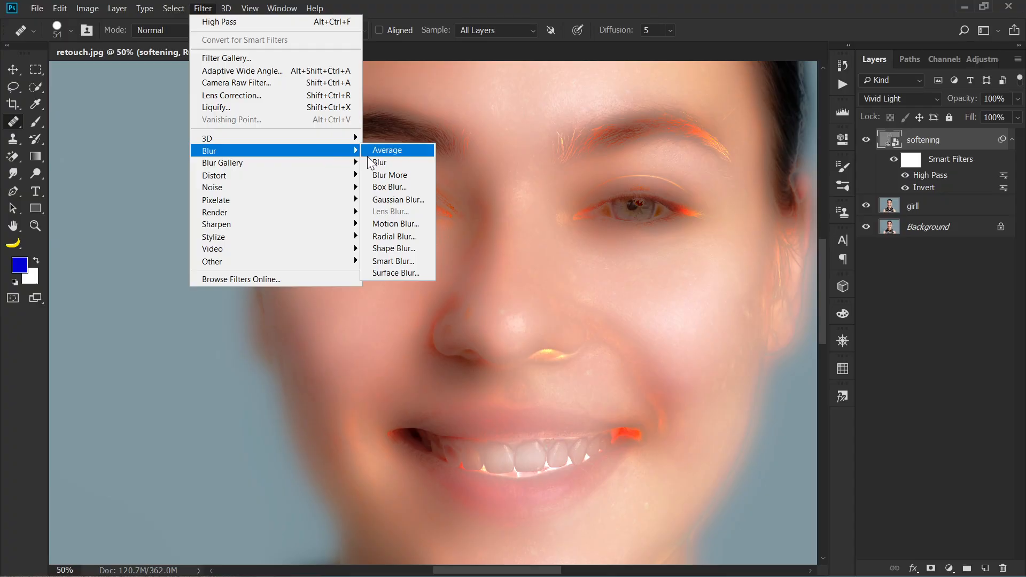
click(386, 199)
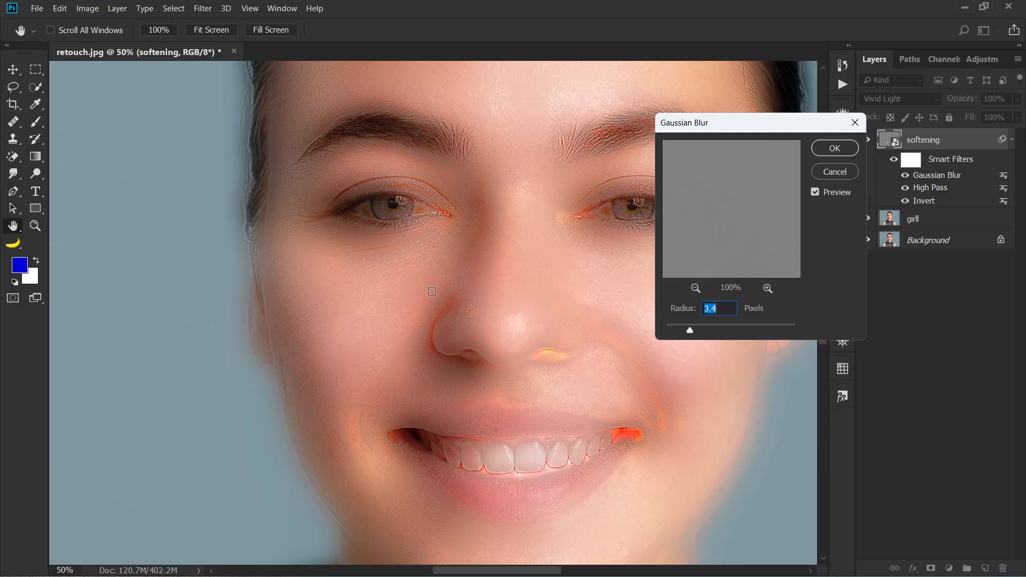
drag(701, 331, 703, 332)
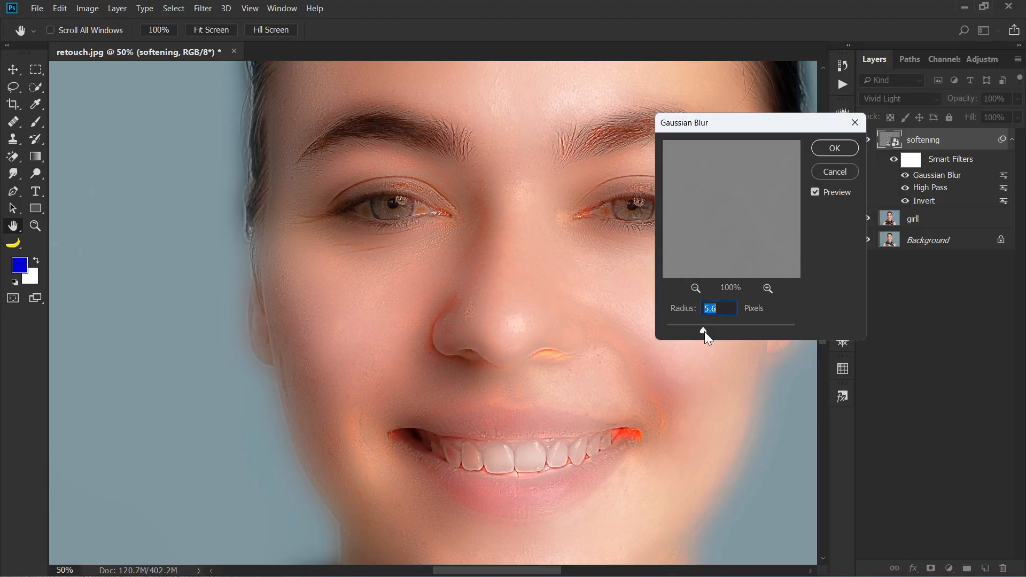
click(698, 328)
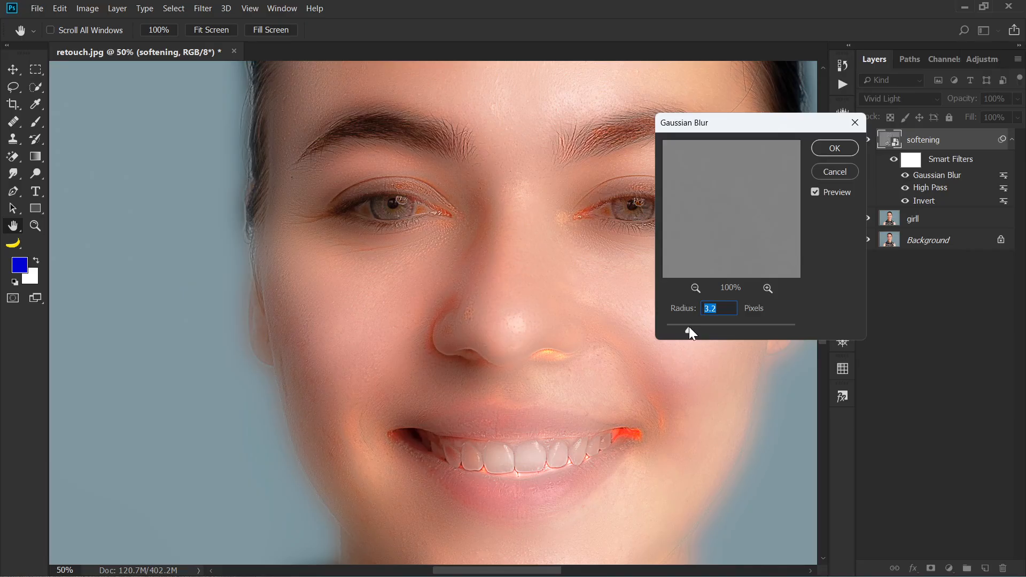
key(j)
click(838, 147)
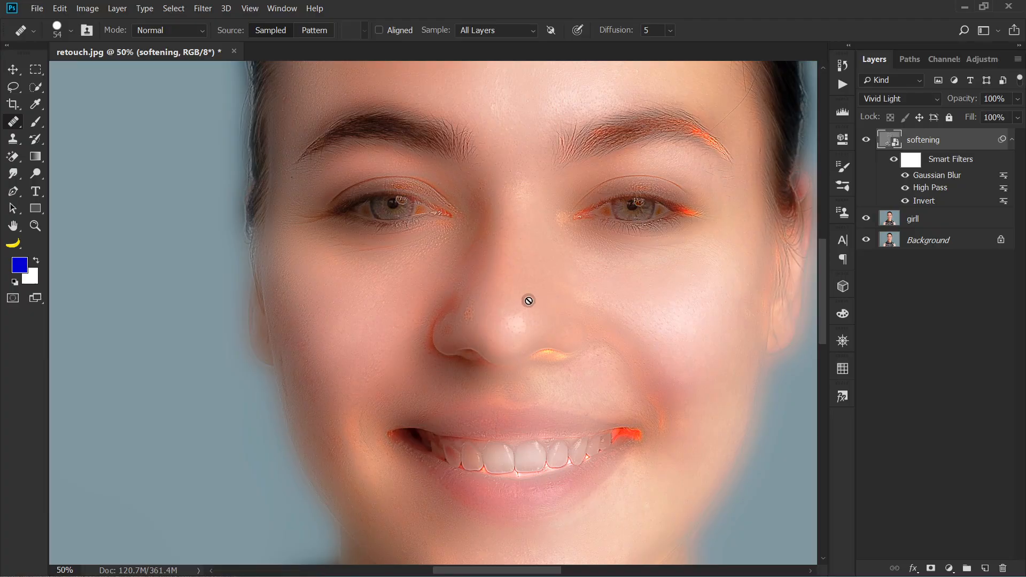
Step: Add a black layer mask to the softening layer that hides the whole effect
scroll(529, 300, down, 3)
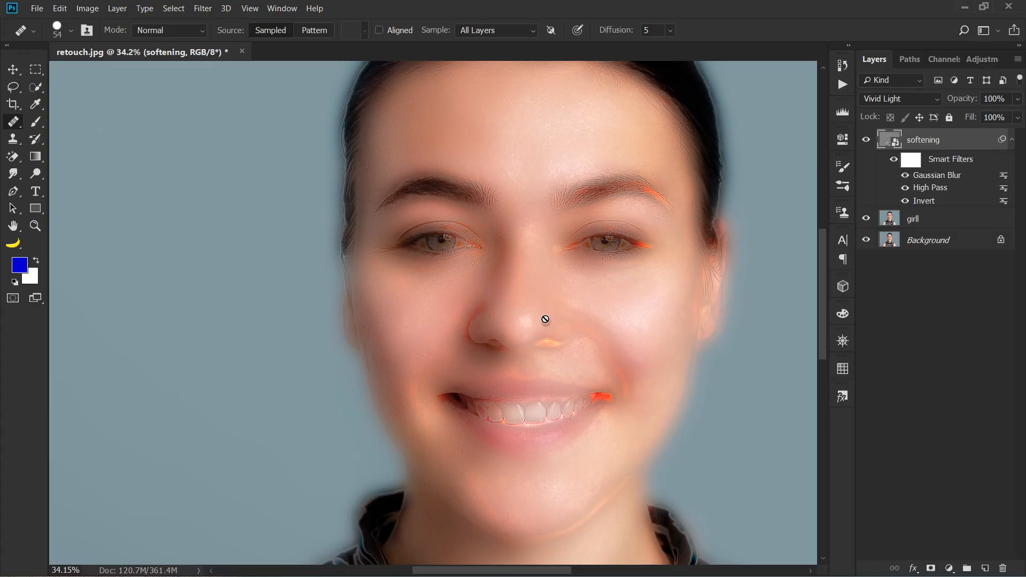
click(931, 568)
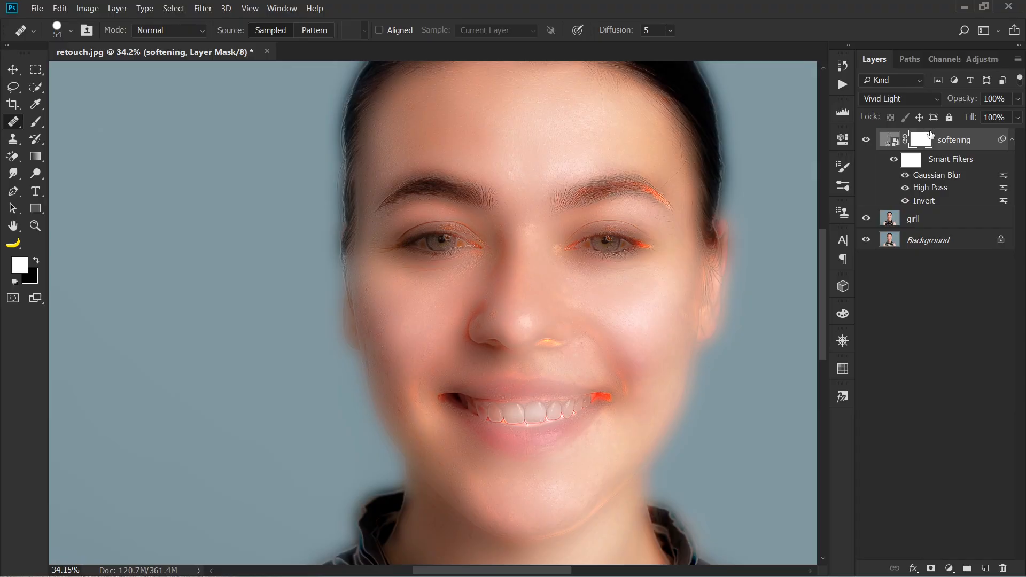
key(ctrl+z)
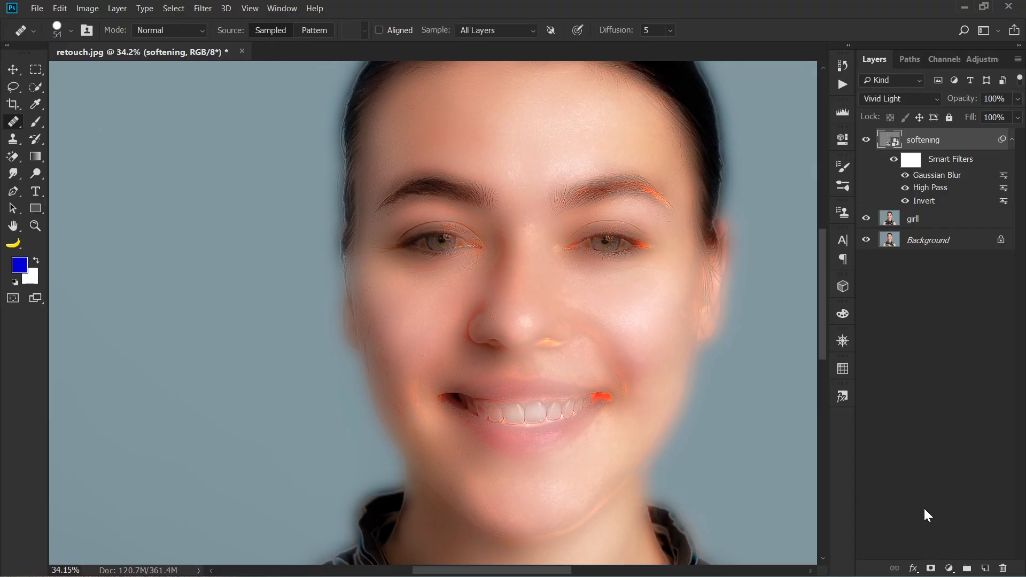
alt+click(931, 568)
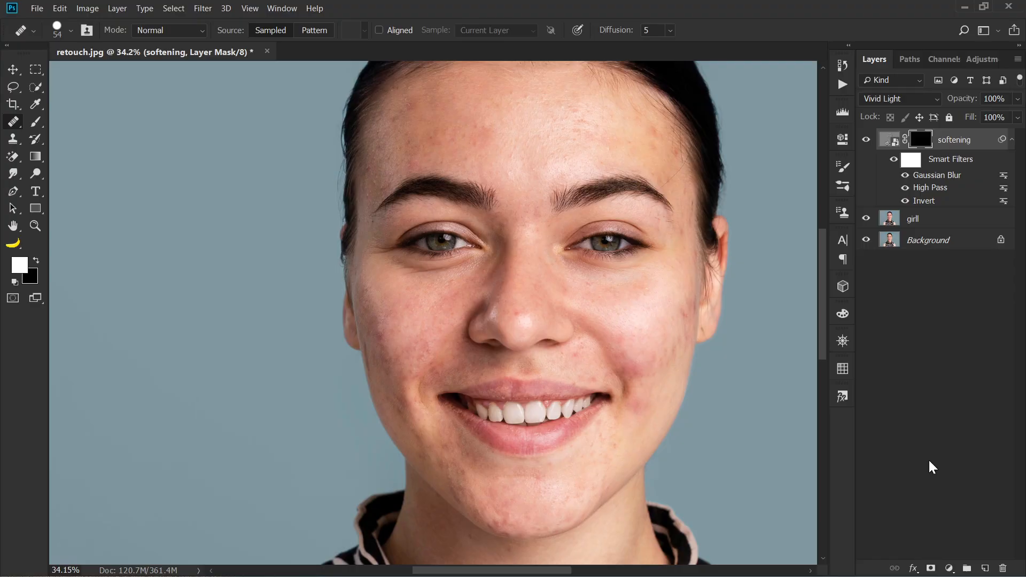
Step: Switch to the Brush tool with a soft round tip at 0% hardness and size it to 241 px for the forehead
key(b)
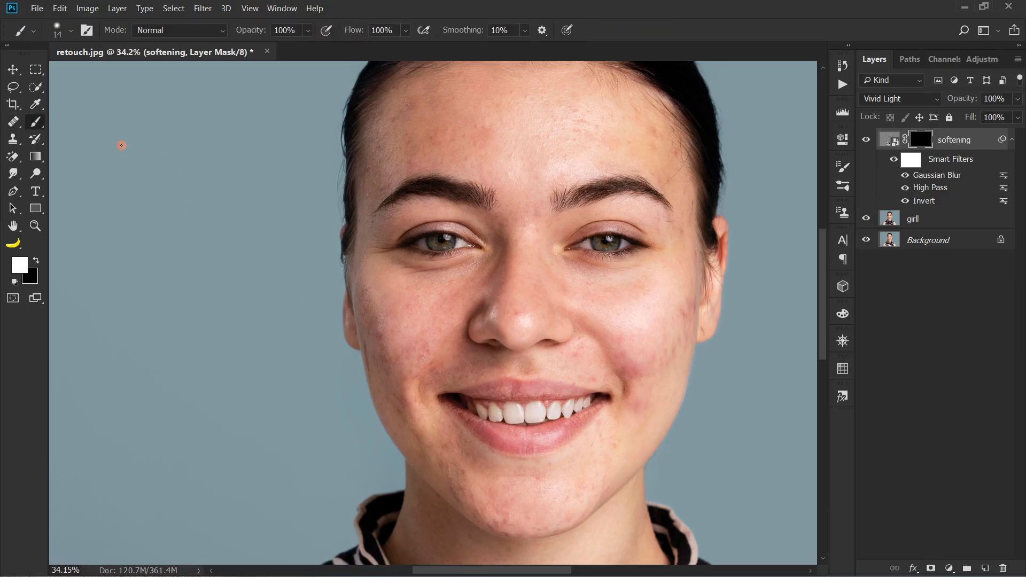
click(72, 31)
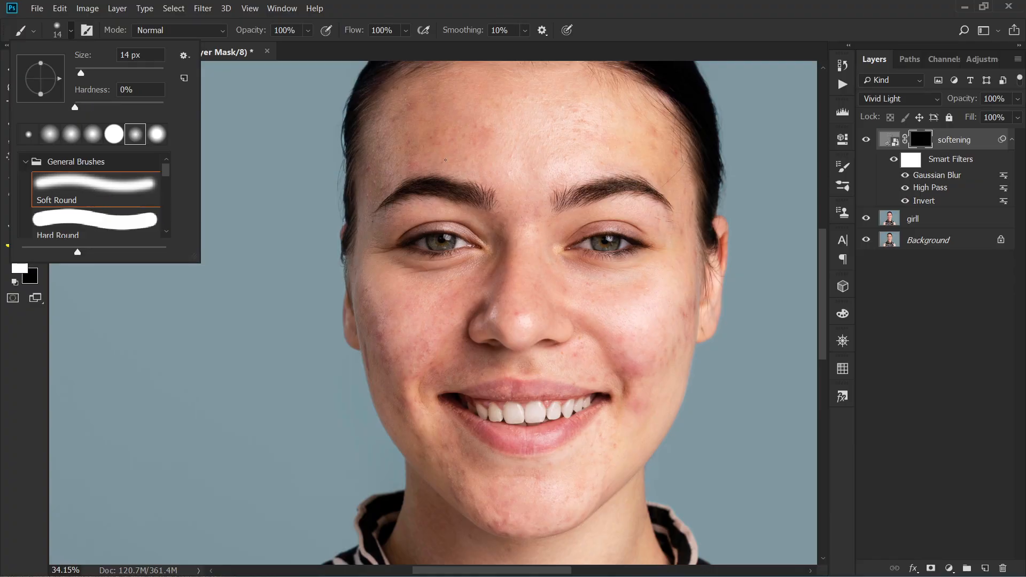
click(374, 51)
drag(436, 146, 470, 155)
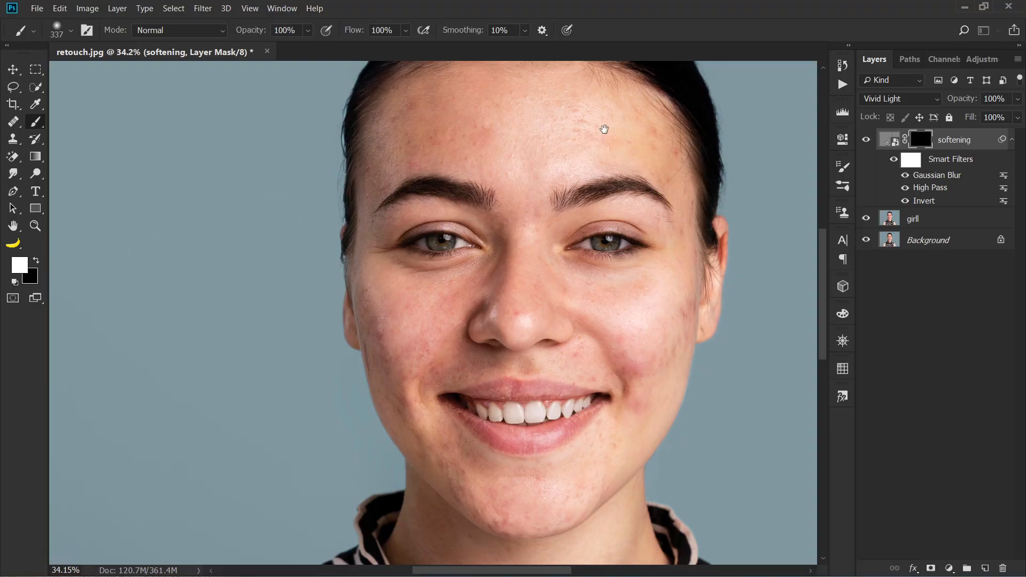
scroll(556, 211, up, 3)
scroll(505, 230, up, 3)
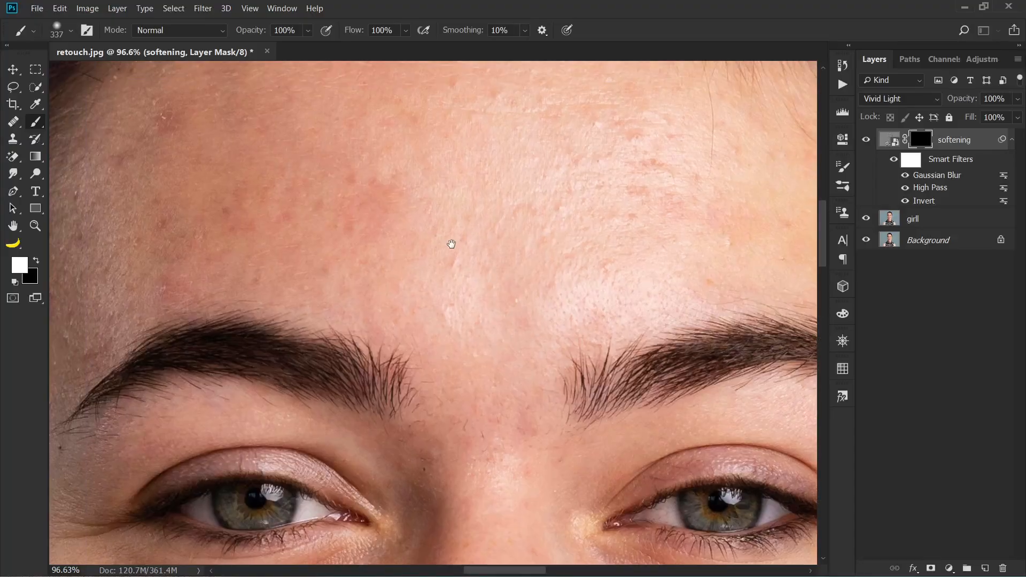
drag(465, 187, 443, 185)
Step: Paint white on the softening mask over the middle and shadowed side of the forehead, reducing the brush from 241 to 197 px
scroll(458, 168, up, 3)
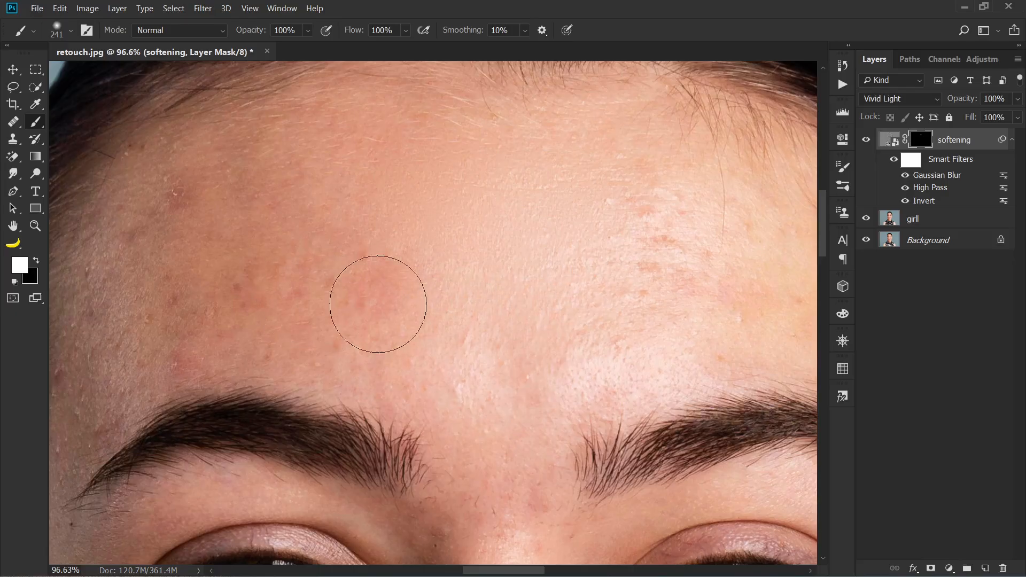
click(673, 255)
scroll(588, 255, left, 5)
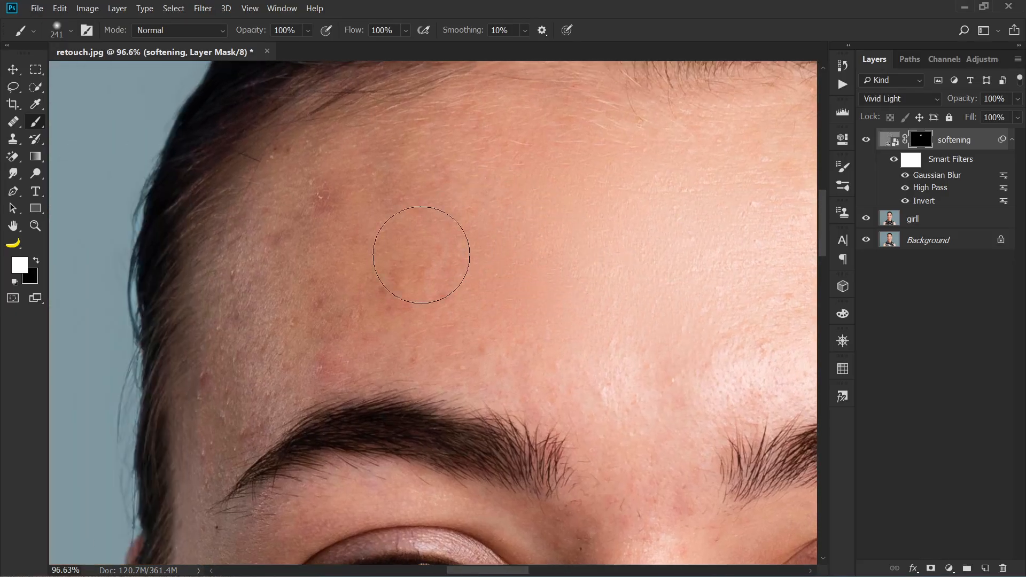
mouse_move(330, 264)
mouse_down()
mouse_move(447, 159)
mouse_move(419, 188)
mouse_move(402, 188)
mouse_move(396, 173)
mouse_move(366, 245)
mouse_move(463, 235)
mouse_move(416, 253)
mouse_up()
scroll(430, 222, right, 5)
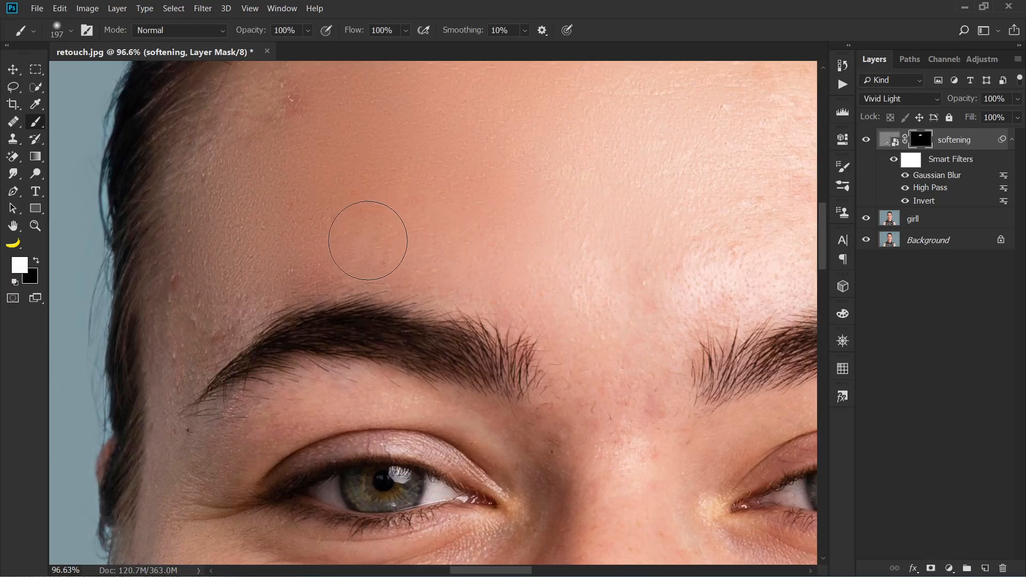
Step: Paint the softening effect in over the brightly lit side of the forehead and above the brows, enlarging the brush to 236 px
scroll(367, 233, right, 9)
scroll(366, 233, up, 3)
drag(565, 244, 625, 230)
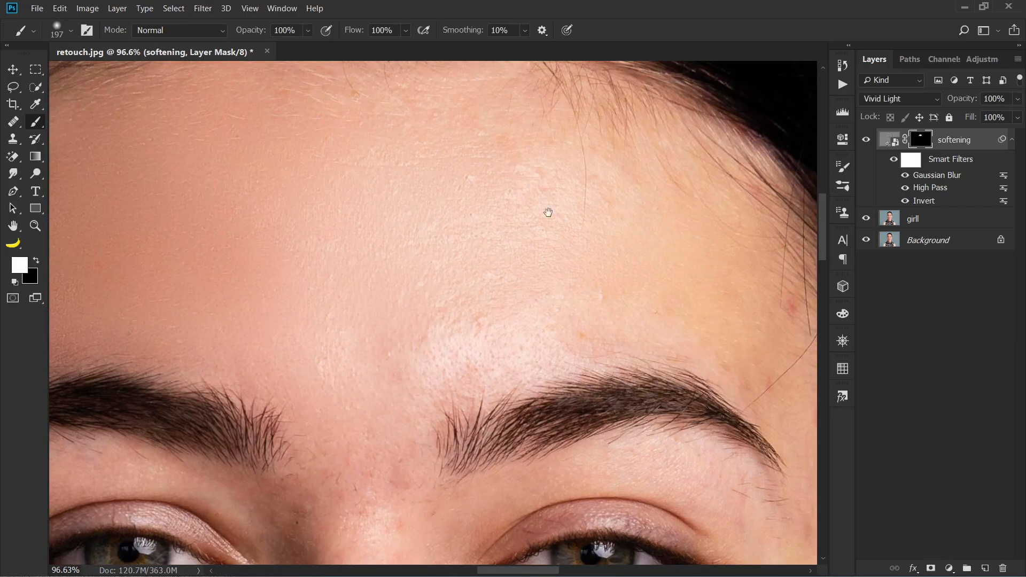
drag(548, 212, 559, 158)
drag(486, 263, 502, 255)
mouse_move(366, 189)
mouse_down()
mouse_move(374, 141)
mouse_move(361, 235)
mouse_up()
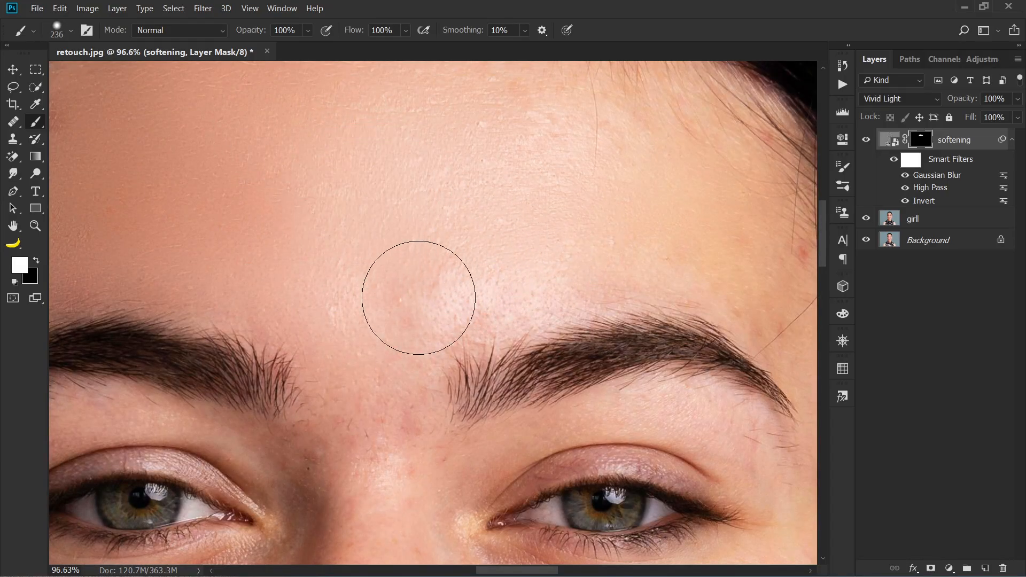
drag(419, 297, 413, 266)
drag(266, 390, 173, 515)
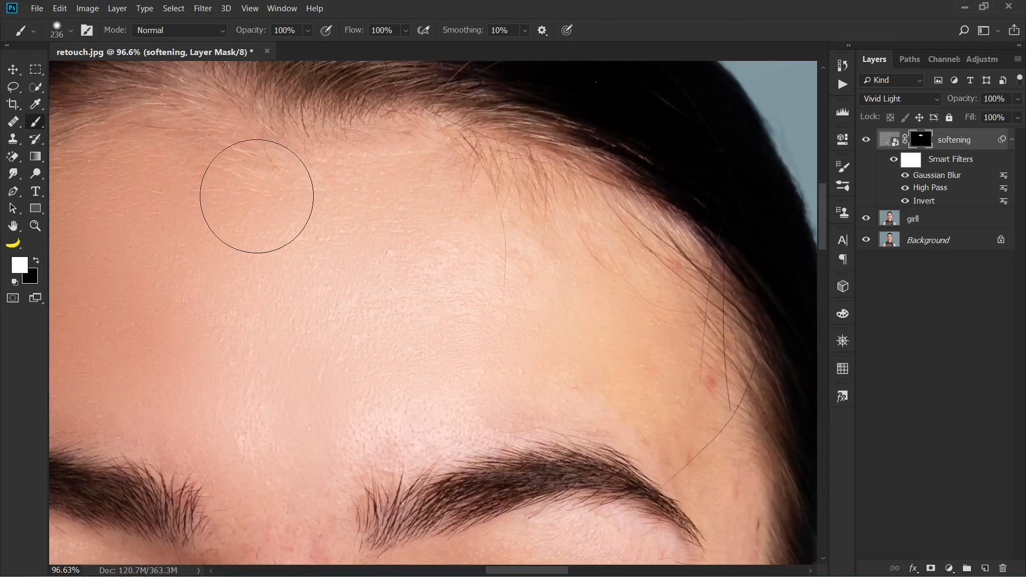
Step: Reduce the brush to 158 px and reveal the softening on the lit-side temple, between the eyebrow and the hairline
mouse_move(574, 375)
mouse_down()
mouse_move(458, 260)
mouse_move(346, 190)
mouse_move(508, 286)
mouse_up()
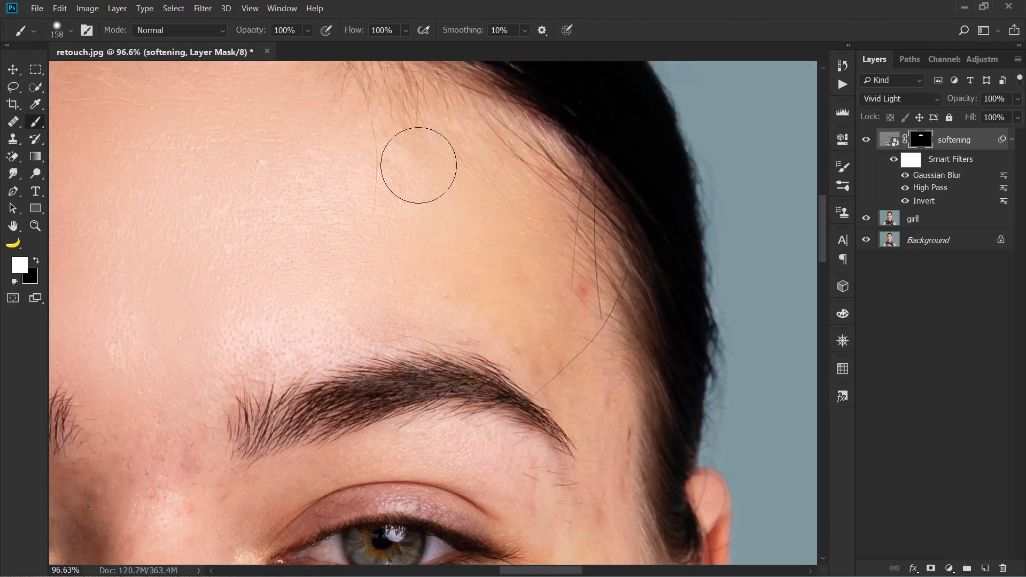
drag(431, 224, 341, 155)
drag(424, 227, 464, 239)
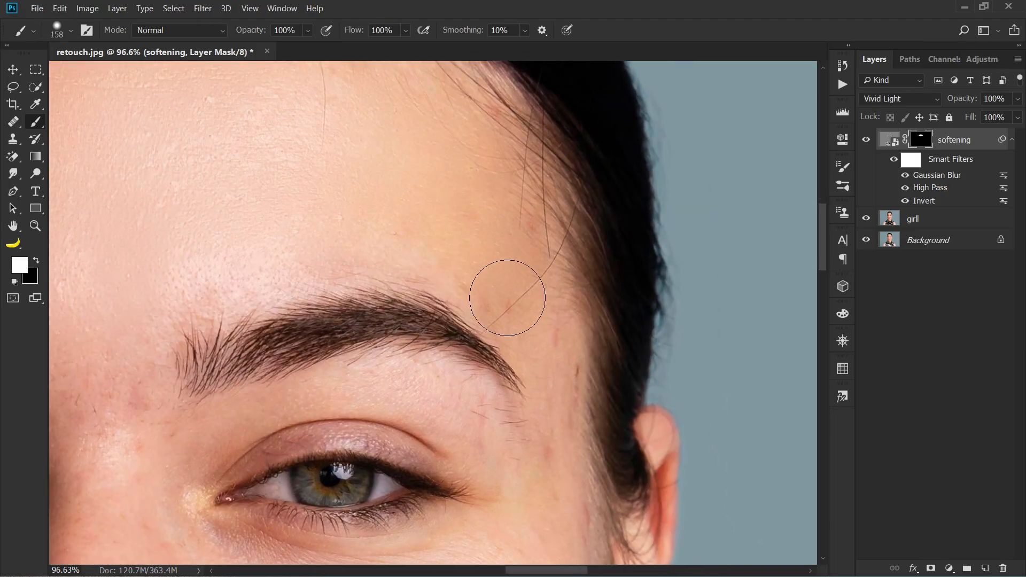
drag(522, 339, 523, 201)
Step: Paint white on the softening mask over the lit cheek, from the outer eye corner and ear to the nose and smile line
scroll(531, 277, up, 4)
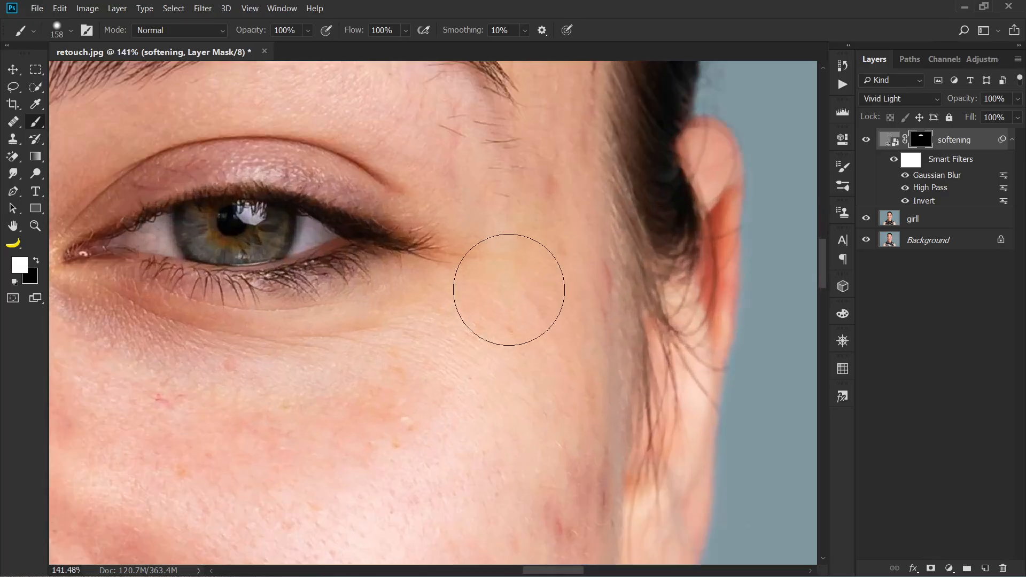
drag(534, 342, 554, 246)
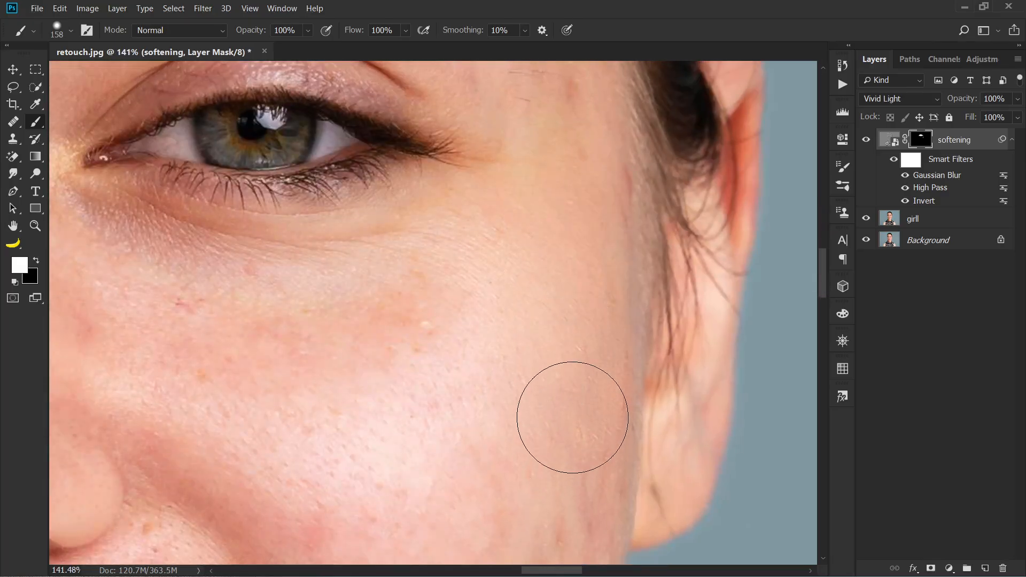
mouse_move(415, 408)
mouse_down()
mouse_move(635, 289)
mouse_move(519, 140)
mouse_up()
drag(639, 280, 552, 197)
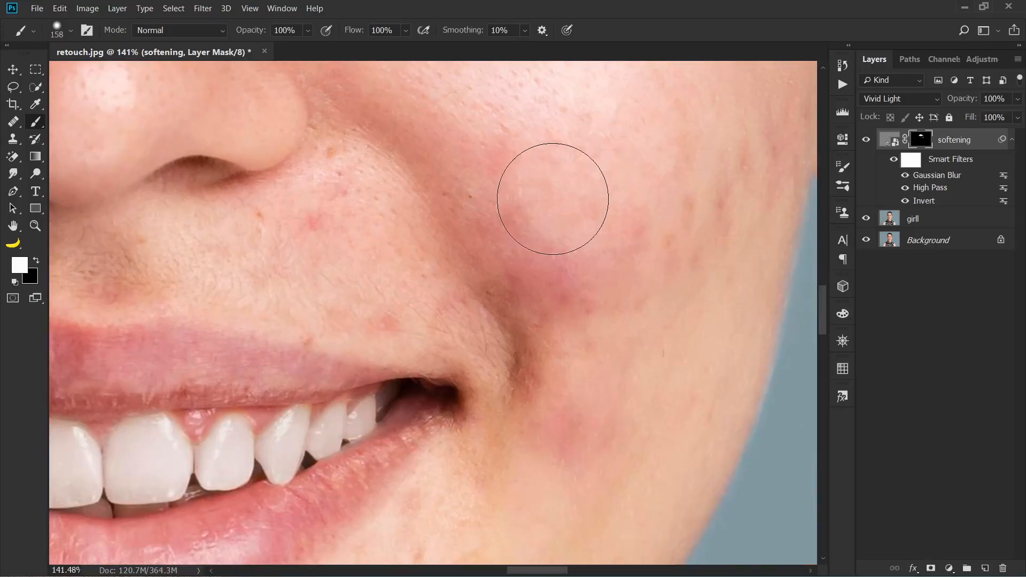
mouse_move(717, 120)
mouse_down()
mouse_move(634, 334)
mouse_move(635, 288)
mouse_up()
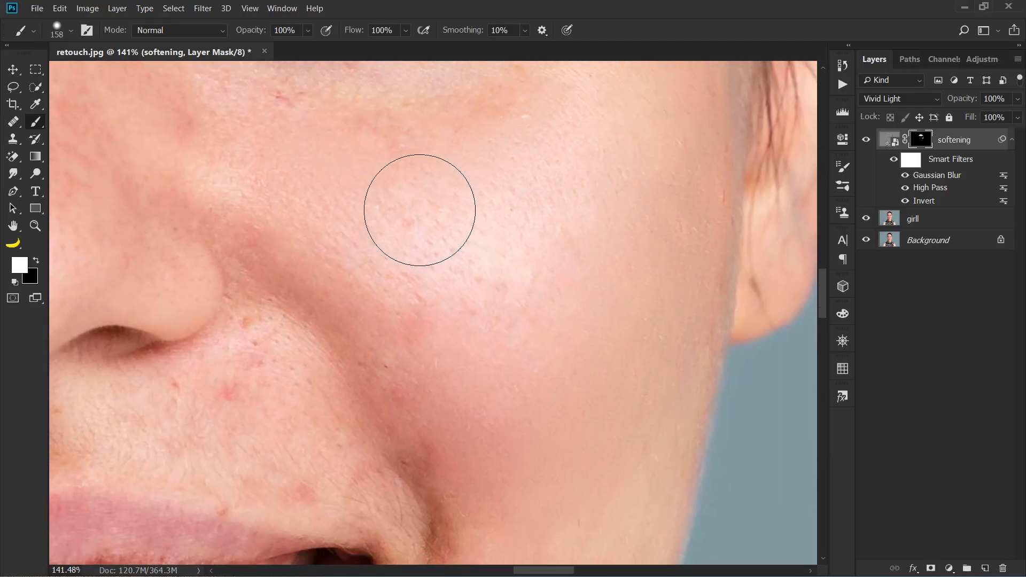
drag(419, 210, 546, 304)
drag(485, 254, 588, 324)
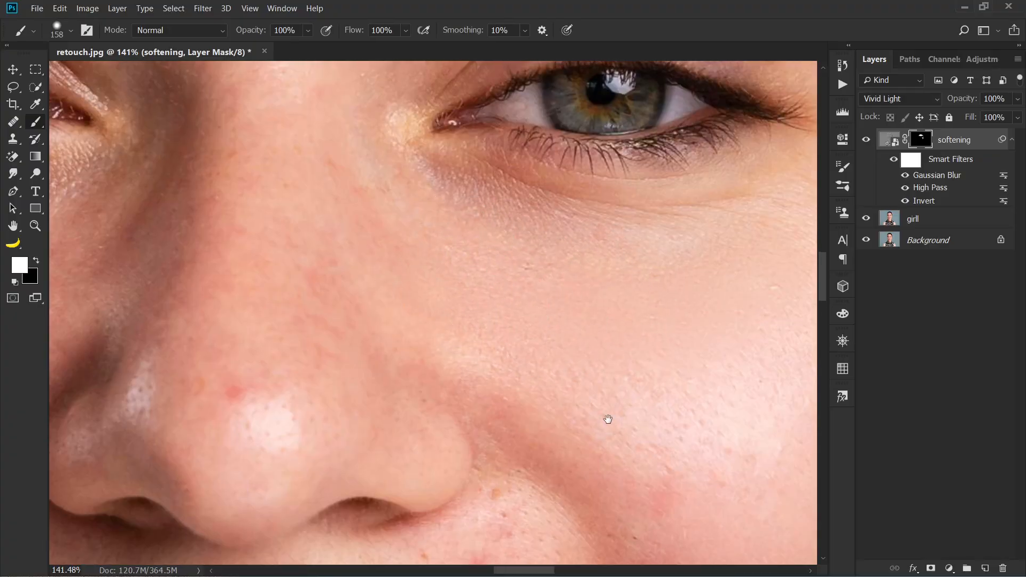
drag(606, 419, 492, 222)
Step: Paint the softening in over the skin beside the lit-side mouth corner, below the lower lip and across the chin
drag(488, 259, 529, 131)
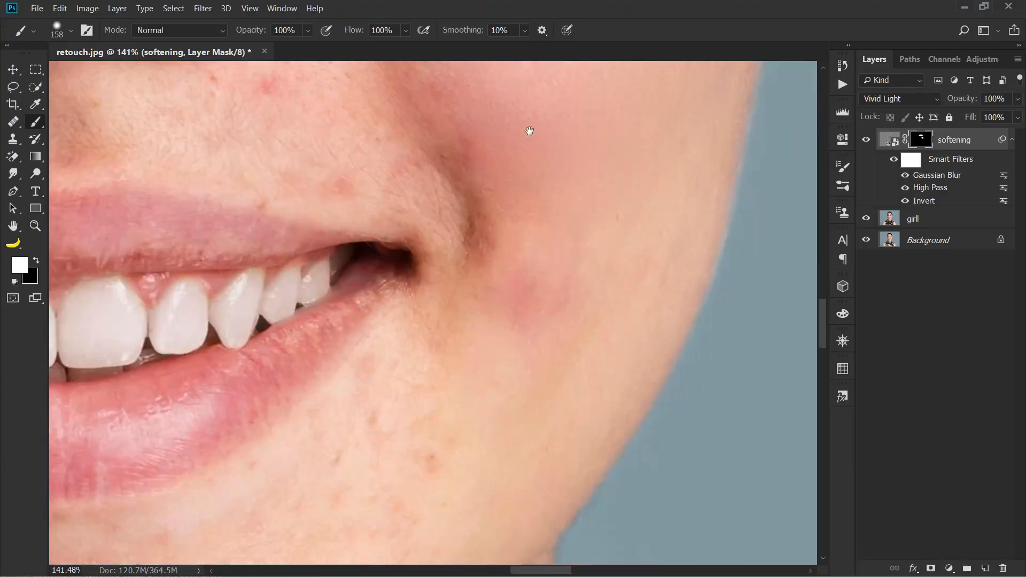
drag(385, 474, 596, 200)
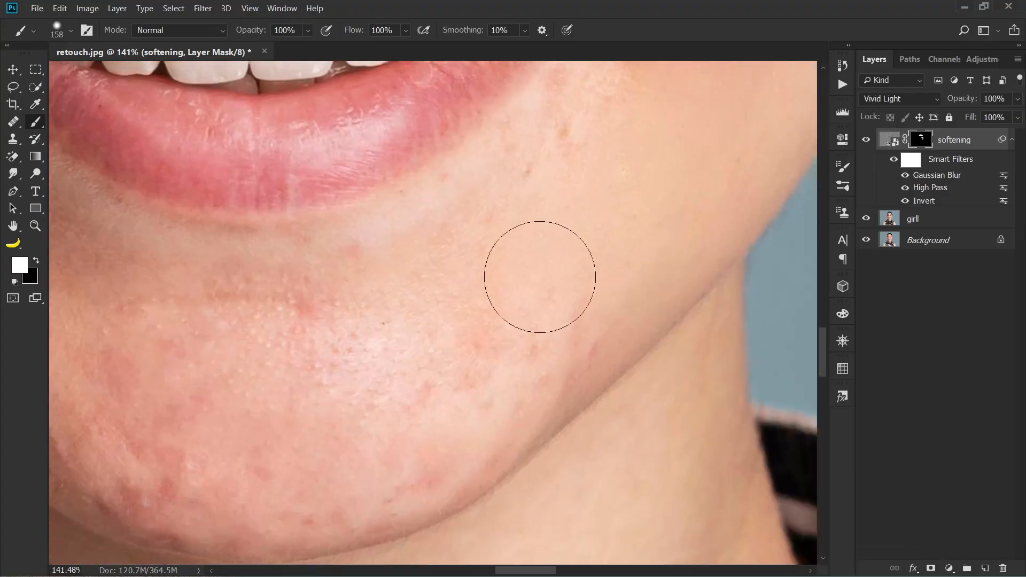
drag(450, 394, 573, 406)
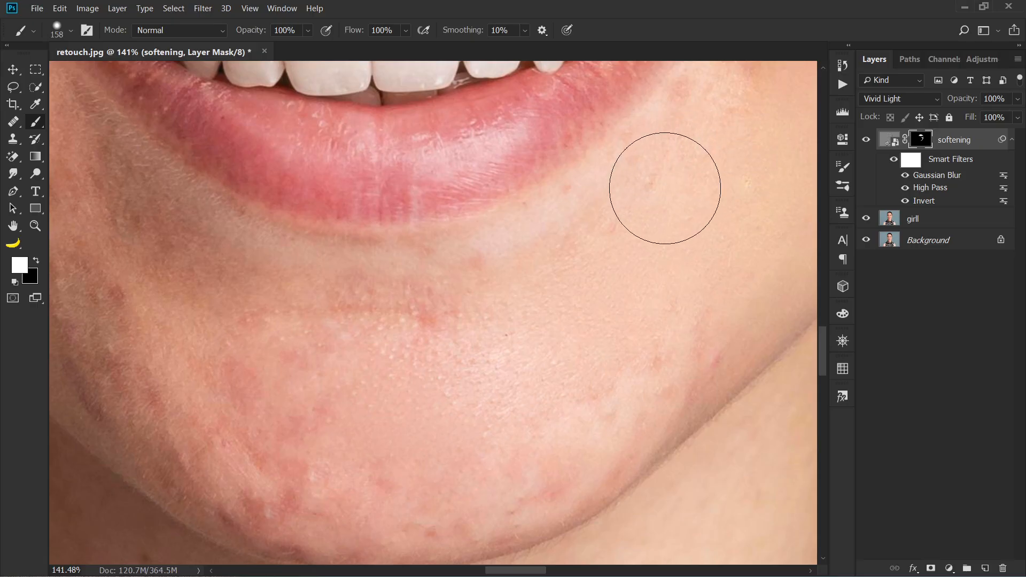
drag(227, 371, 324, 222)
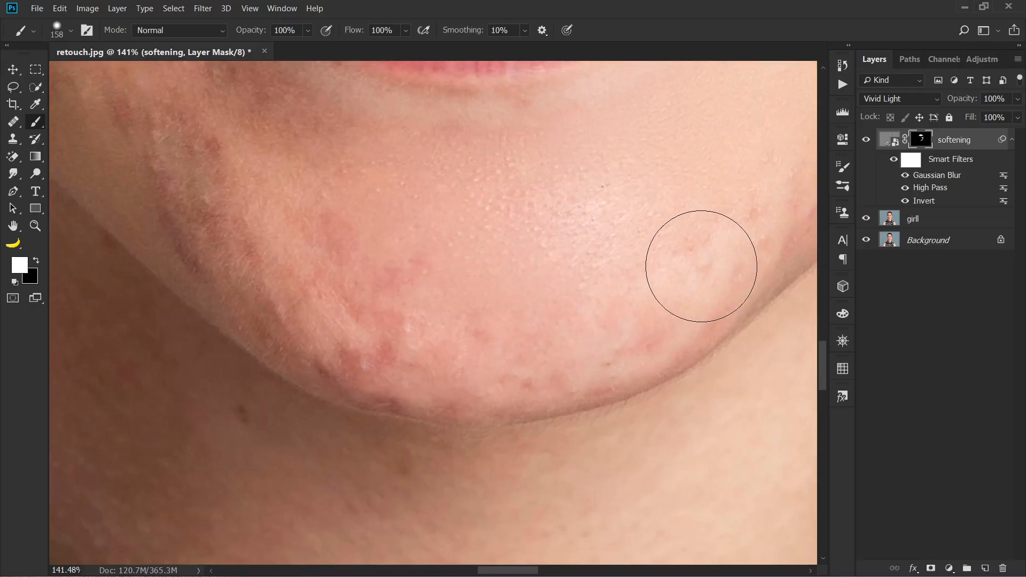
drag(256, 222, 577, 339)
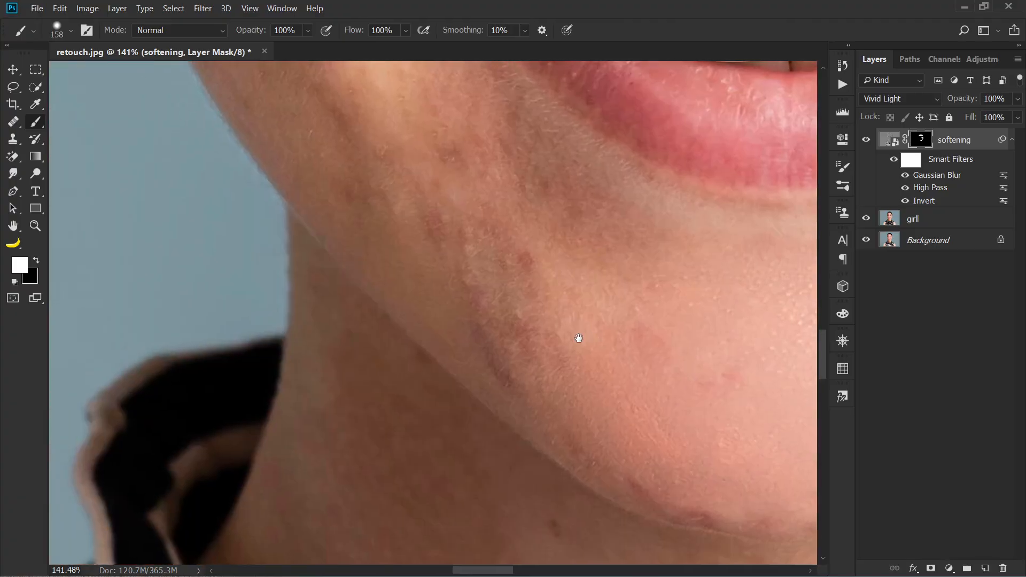
Step: Paint white on the mask along the shadowed side of the chin and jaw, up towards the mouth corner
drag(410, 197, 490, 344)
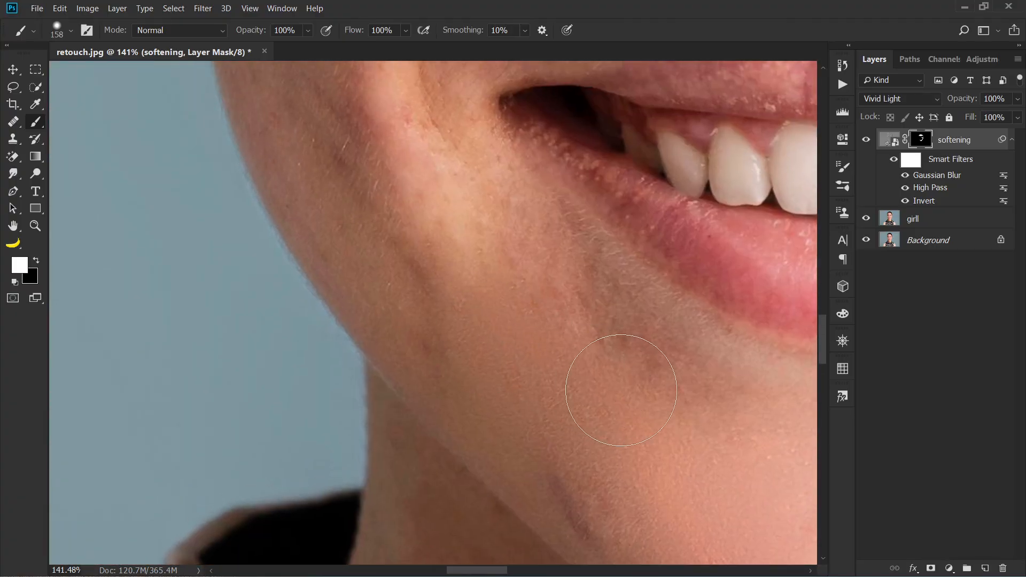
mouse_move(430, 184)
mouse_down()
mouse_move(518, 382)
mouse_move(510, 435)
mouse_up()
drag(490, 380, 492, 391)
drag(472, 218, 492, 396)
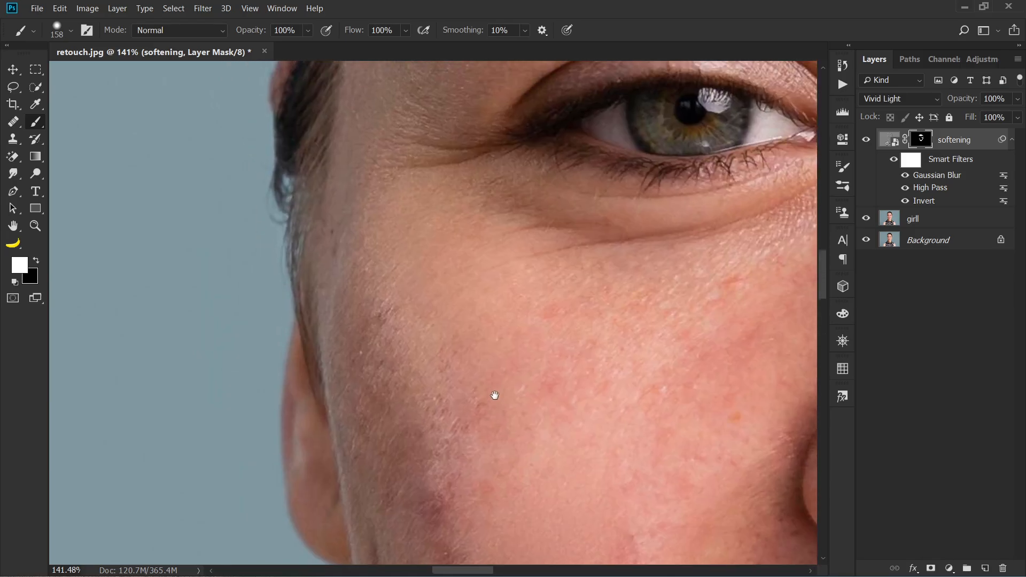
Step: Reveal the softening over the shadowed cheek, from under the eye to beside the nose and along the ear
drag(454, 430, 442, 412)
scroll(481, 422, right, 5)
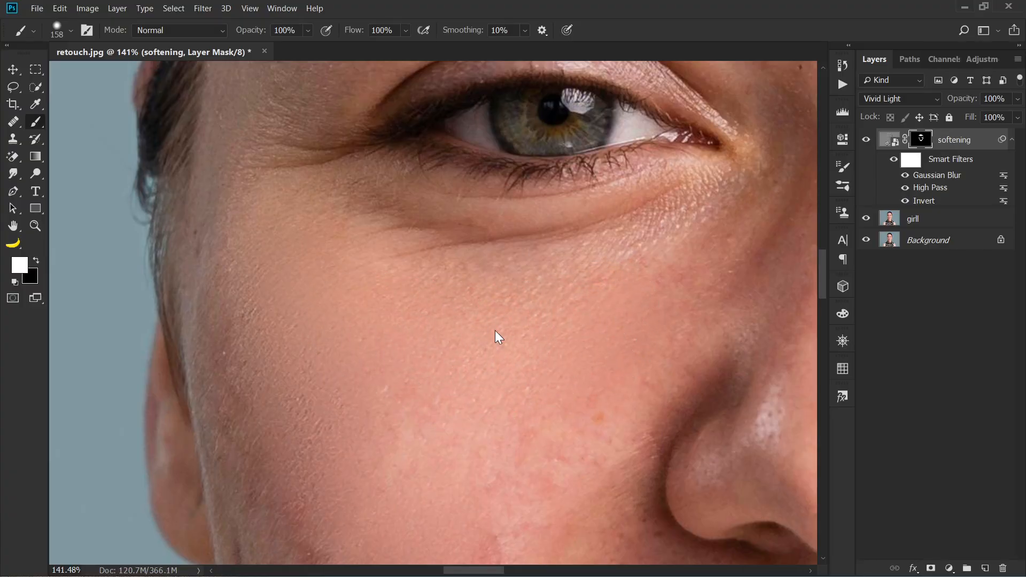
drag(535, 514, 479, 364)
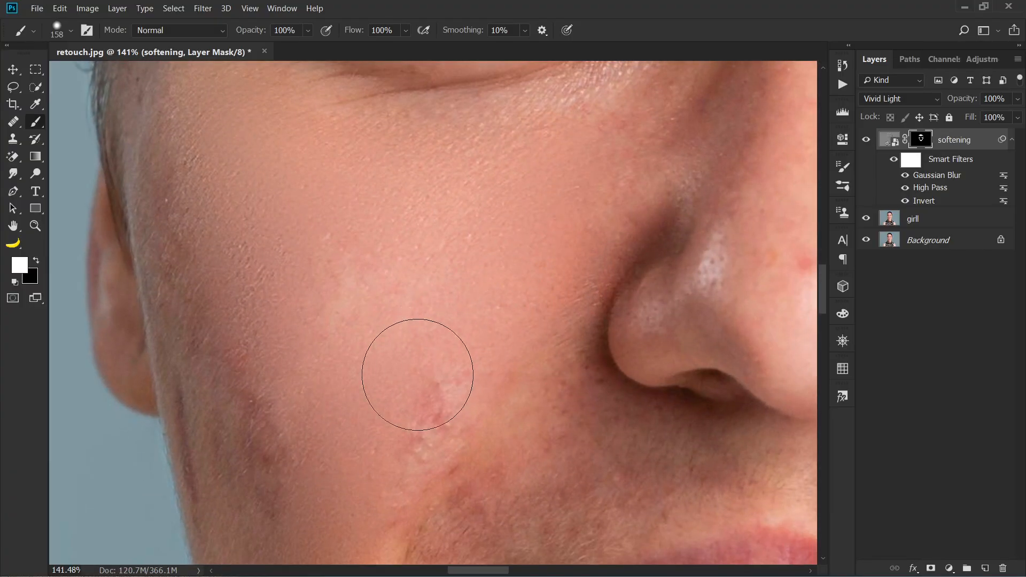
drag(403, 291, 529, 241)
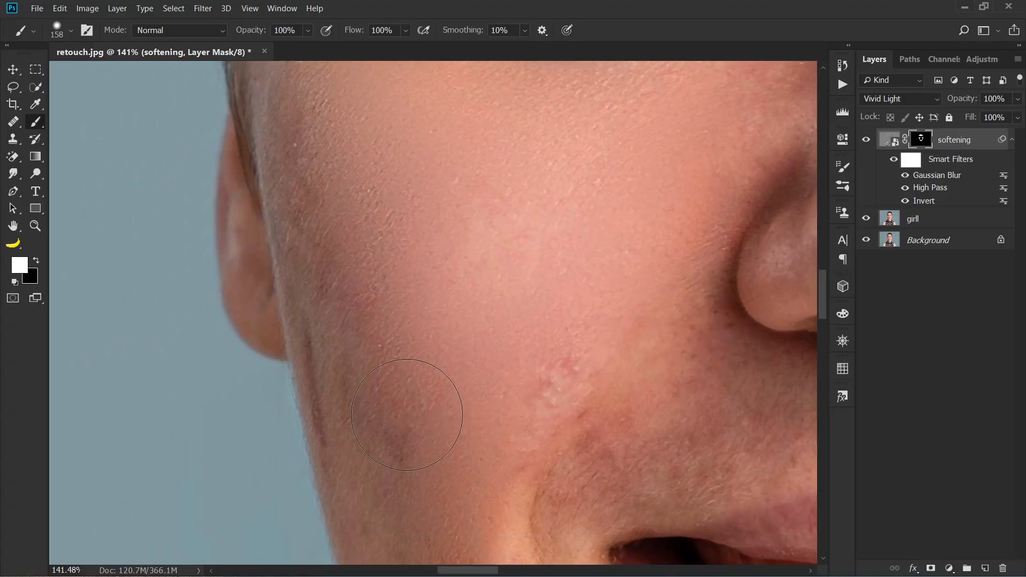
drag(393, 362, 435, 339)
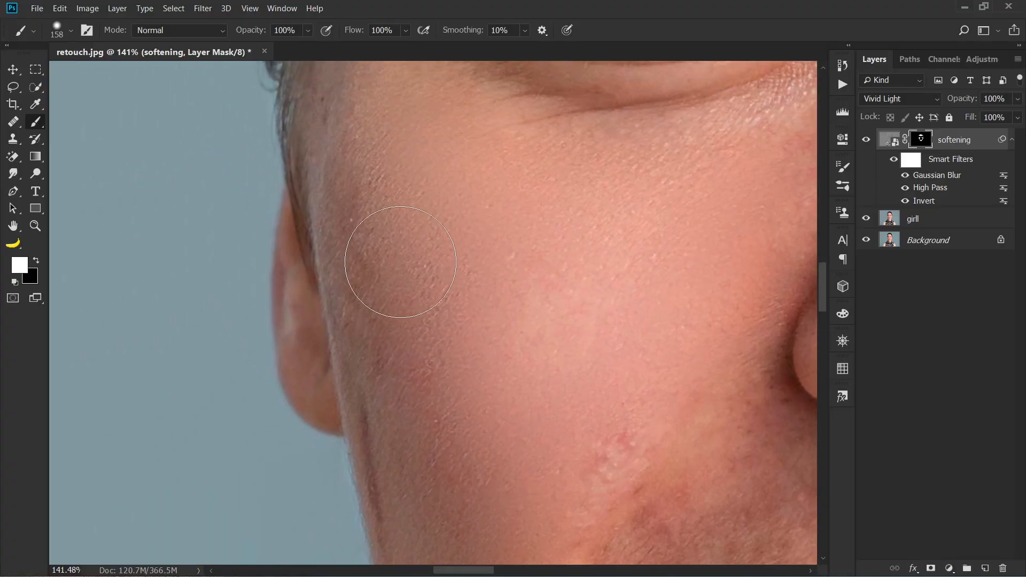
drag(390, 264, 504, 240)
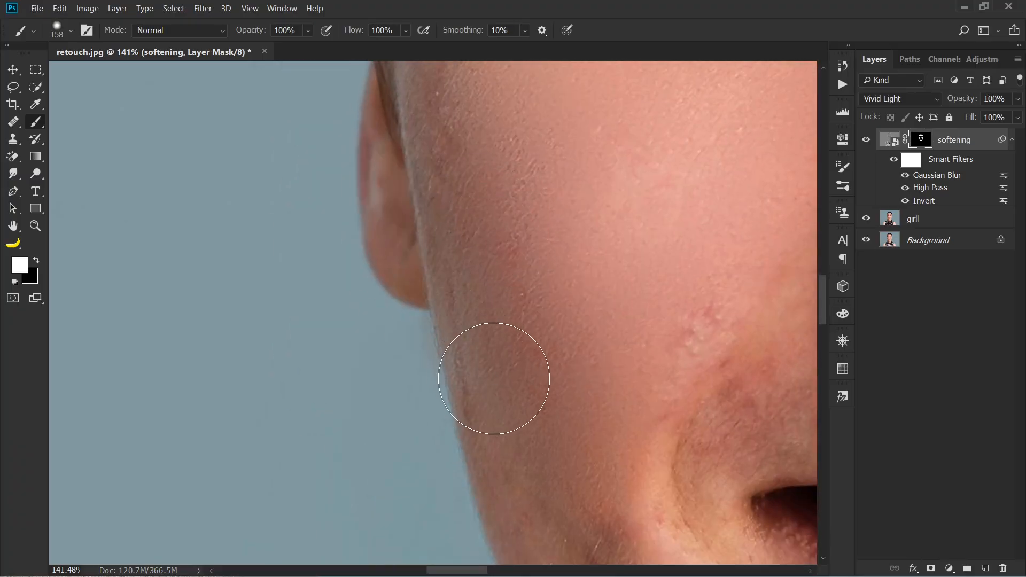
Step: Paint white on the mask over the lower shadowed cheek and jawline, including the skin outside the smile crease
drag(534, 465, 550, 331)
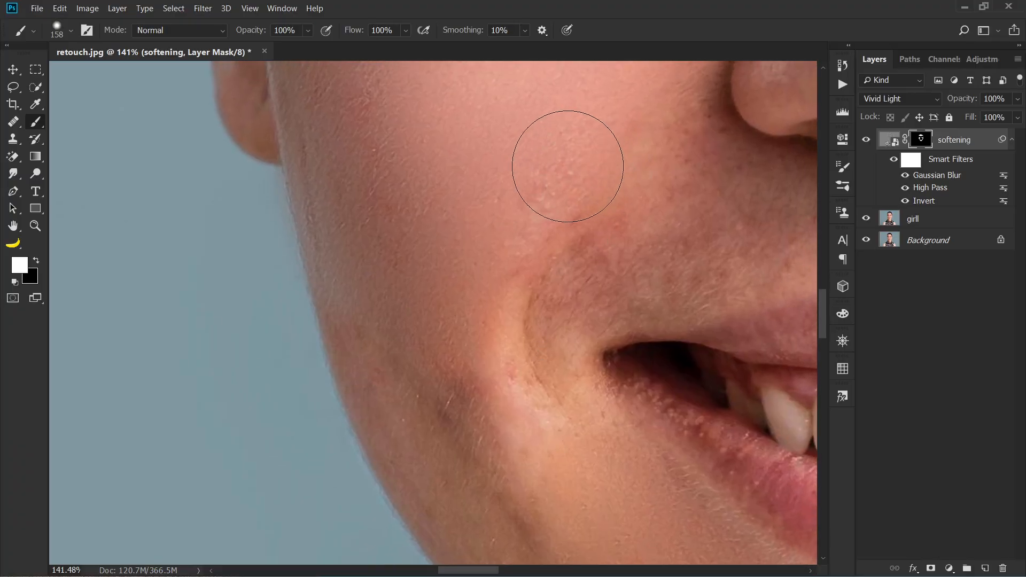
drag(458, 240, 466, 209)
drag(461, 287, 500, 376)
drag(561, 416, 522, 362)
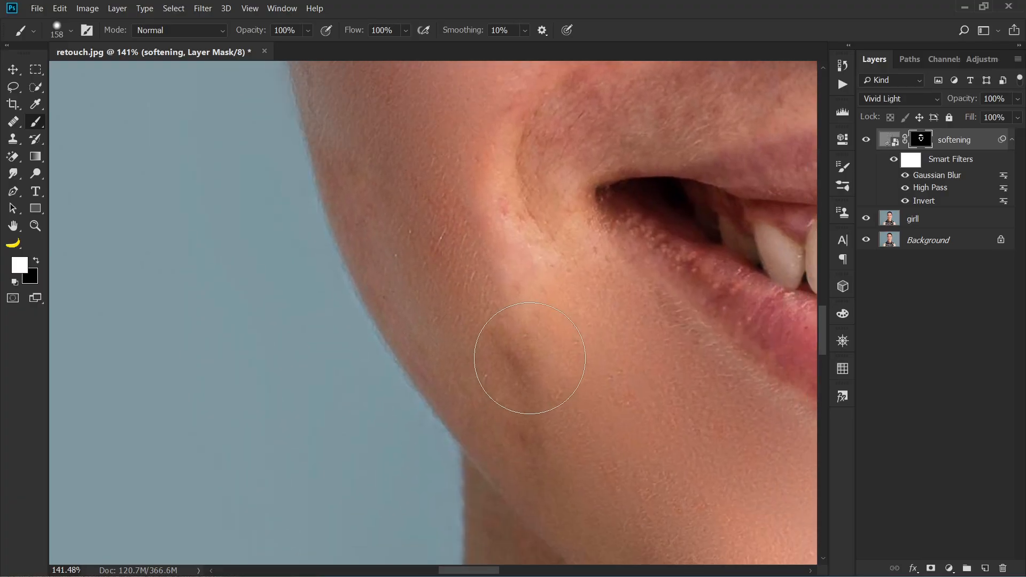
drag(588, 410, 485, 385)
Step: Reduce the brush to 58 px and soften the skin between the nose and upper lip and around the lit-side smile crease
drag(546, 332, 367, 462)
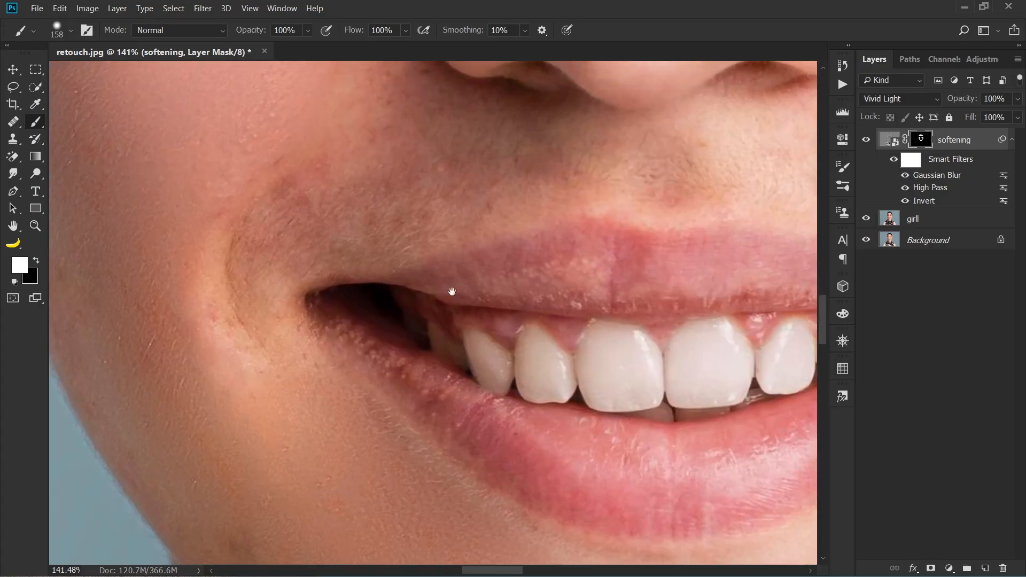
drag(451, 292, 302, 404)
drag(527, 294, 311, 380)
drag(492, 350, 440, 348)
drag(507, 323, 497, 316)
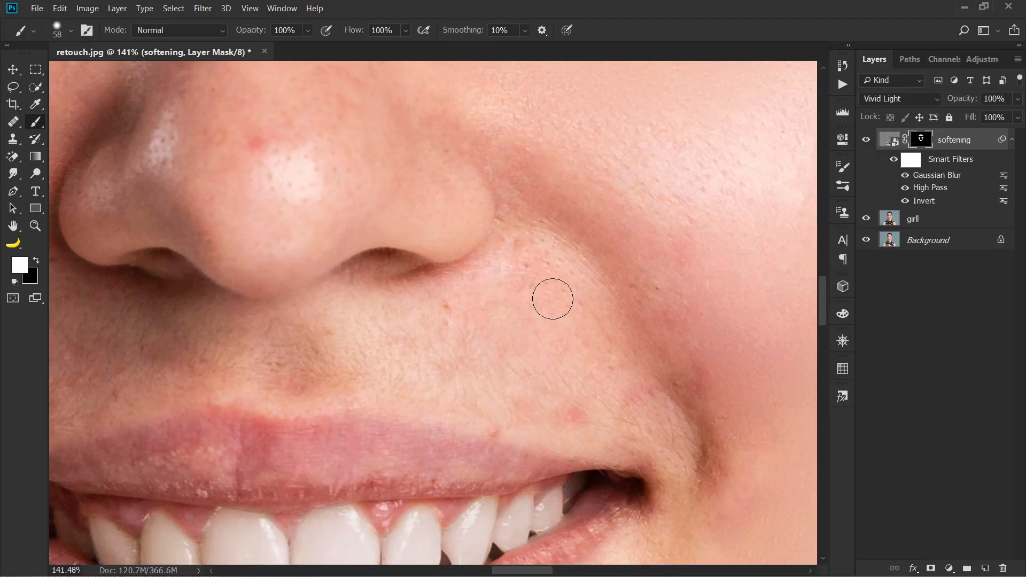
click(575, 413)
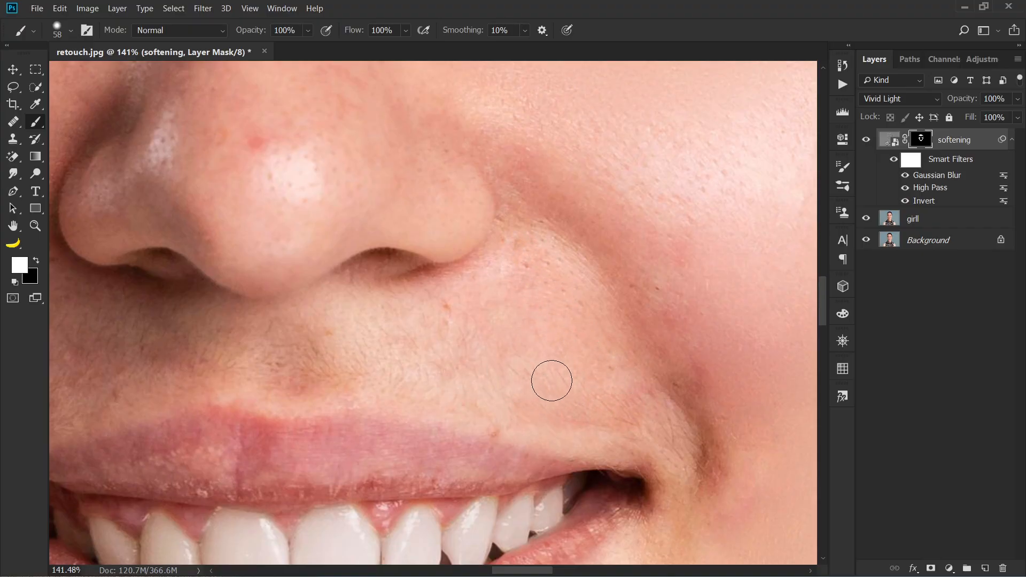
drag(496, 355, 293, 269)
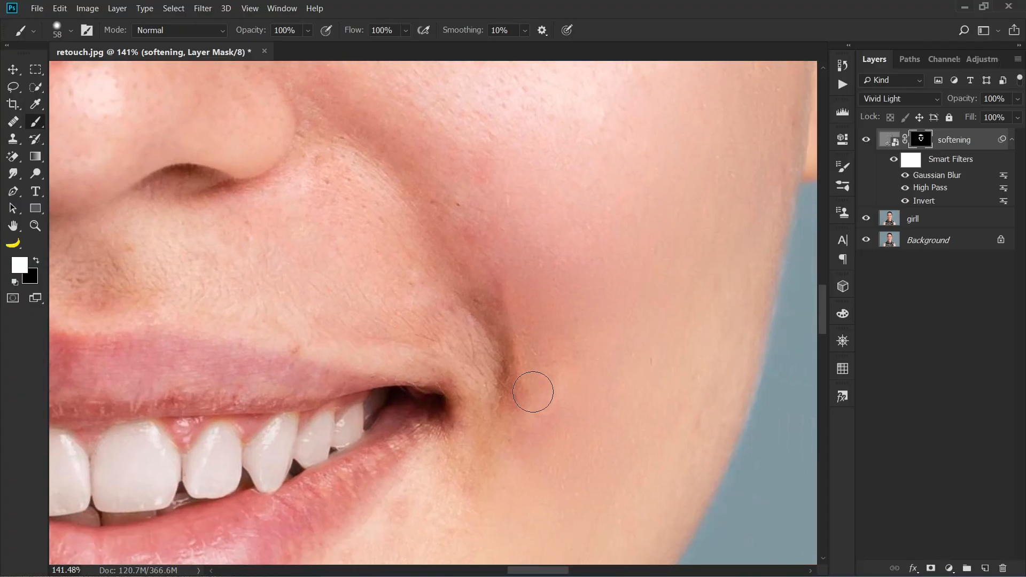
drag(494, 463, 599, 477)
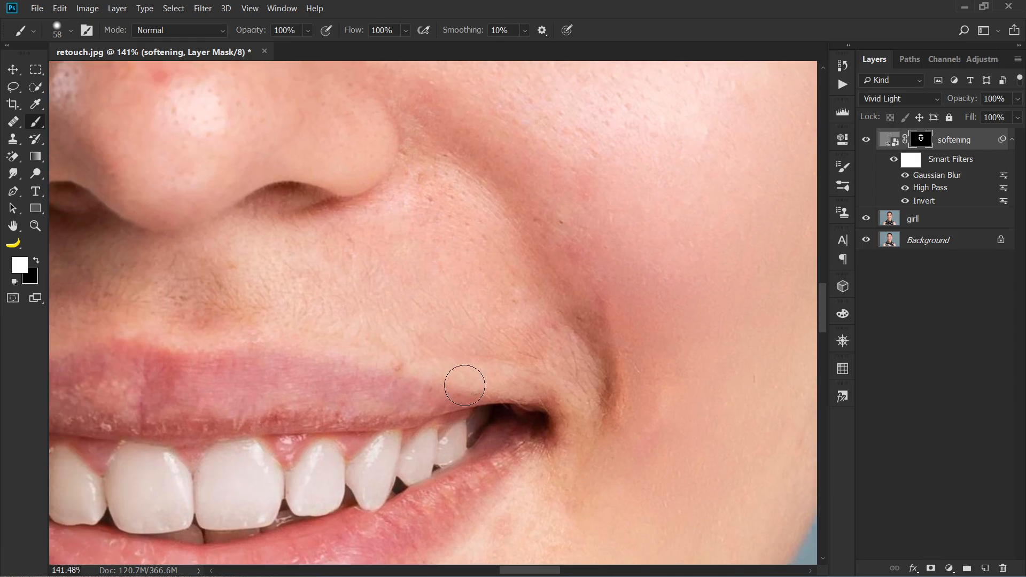
drag(404, 414, 518, 310)
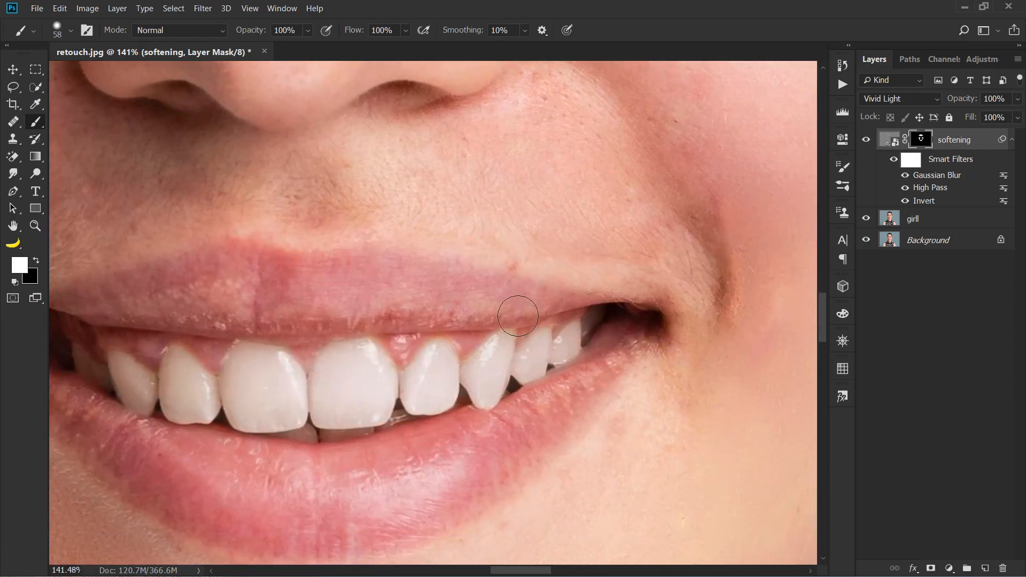
Step: Try painting the softening over the teeth and lips with a 275 px brush, and undo it
drag(339, 386, 455, 392)
mouse_move(569, 371)
mouse_down()
mouse_move(387, 378)
mouse_move(507, 382)
mouse_up()
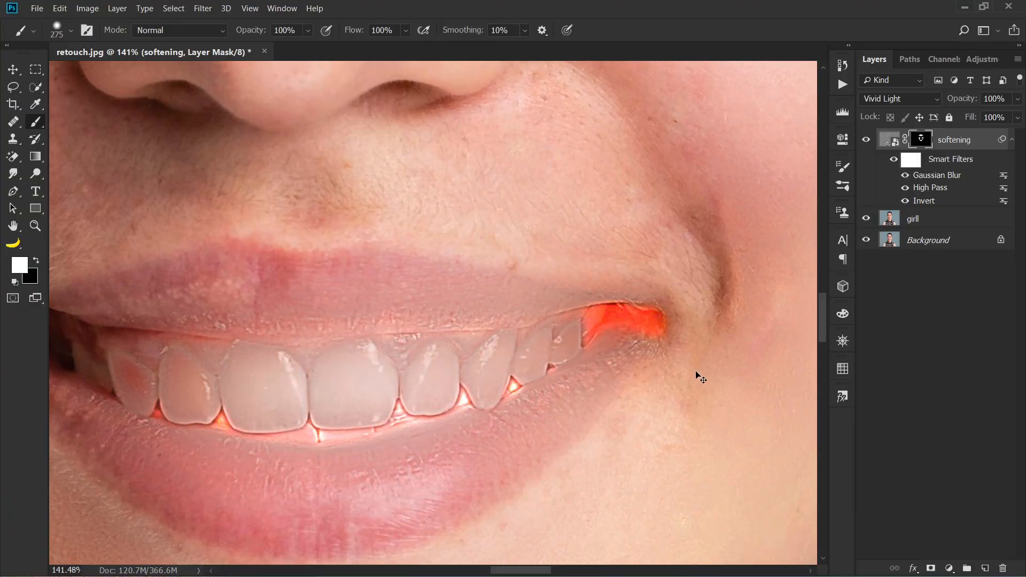
key(ctrl+z)
drag(662, 365, 538, 366)
scroll(561, 312, down, 2)
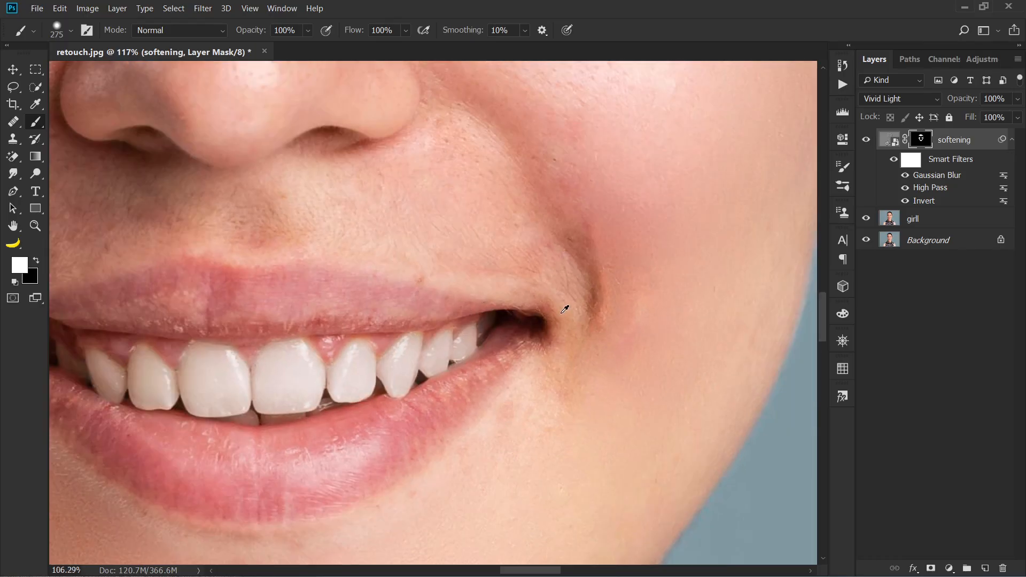
Step: Reduce the brush to 111 px and soften the skin between the lit-side eyebrow and eyelid, out past the eye's outer corner
scroll(561, 312, down, 3)
drag(543, 185, 545, 396)
scroll(659, 175, up, 3)
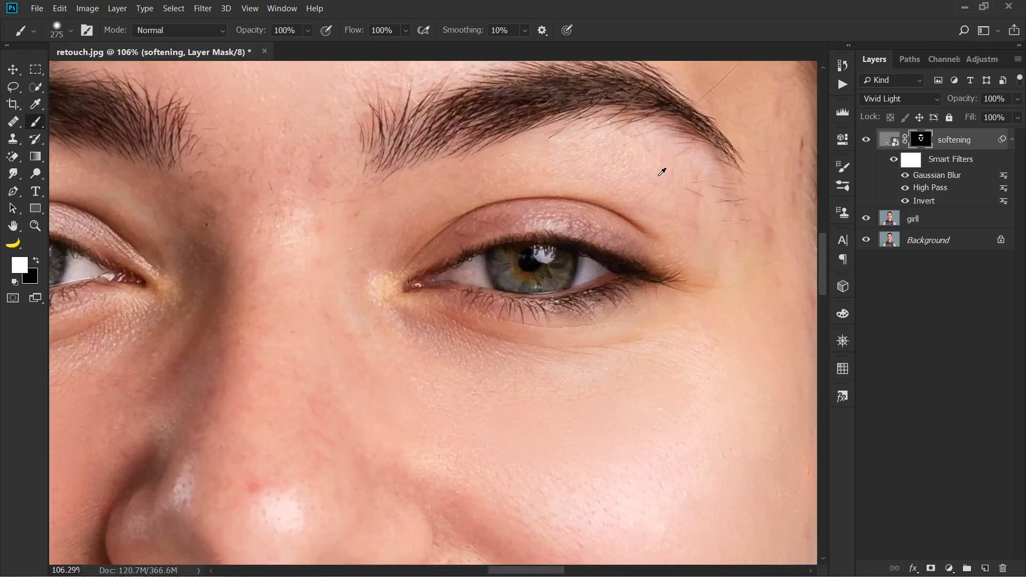
scroll(662, 172, up, 2)
drag(442, 238, 383, 238)
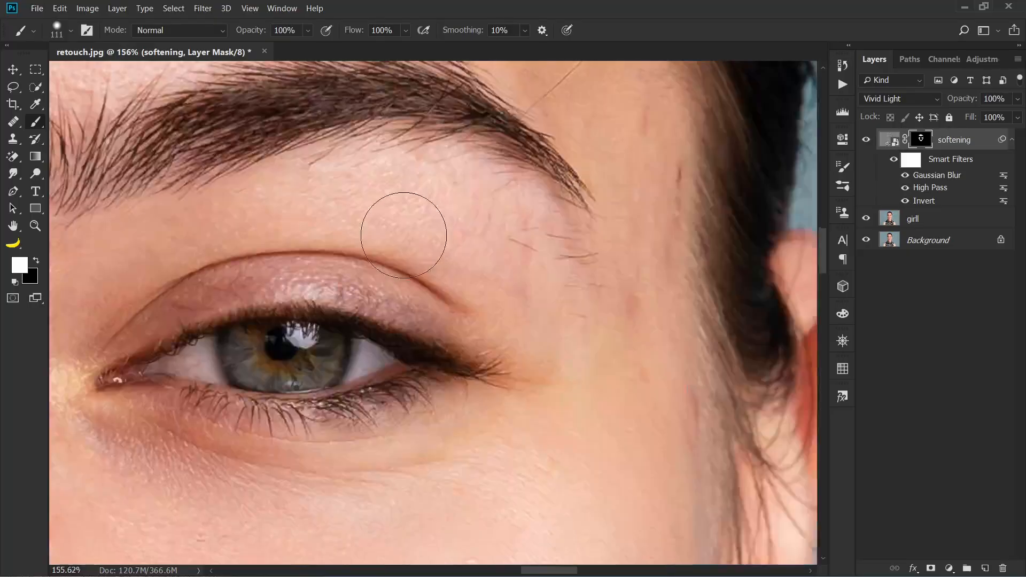
mouse_move(422, 202)
mouse_down()
mouse_move(519, 237)
mouse_move(464, 233)
mouse_up()
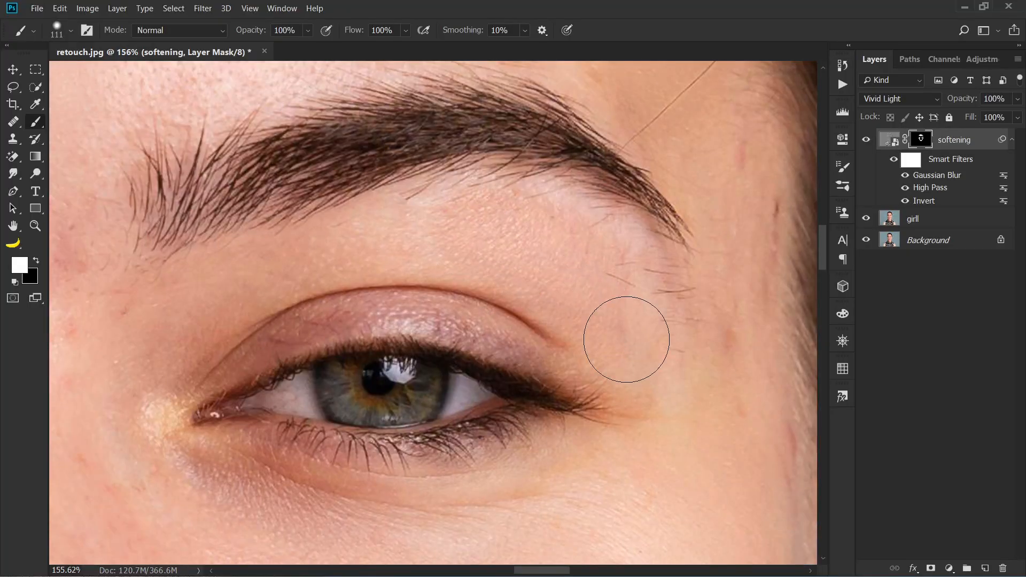
drag(637, 309, 731, 341)
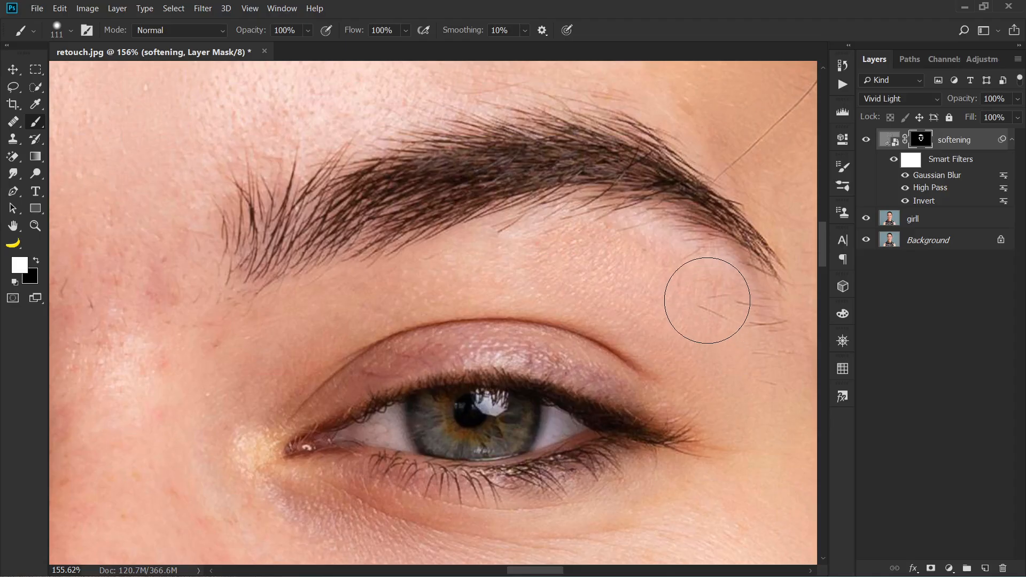
drag(566, 266, 630, 271)
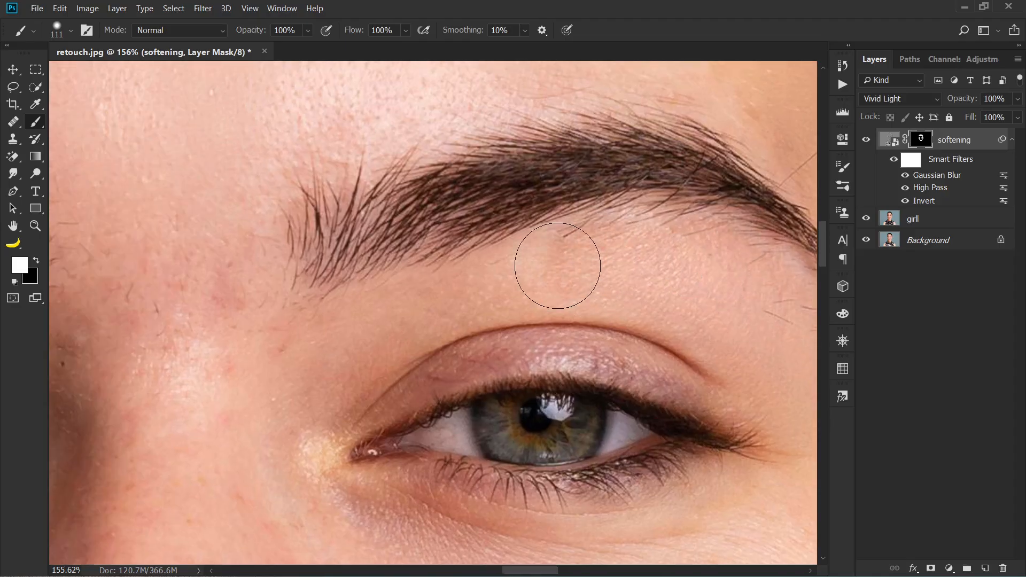
Step: Reveal the softening around the inner corner of the lit-side eye, between the eyebrows and over the nose bridge
drag(406, 310, 459, 238)
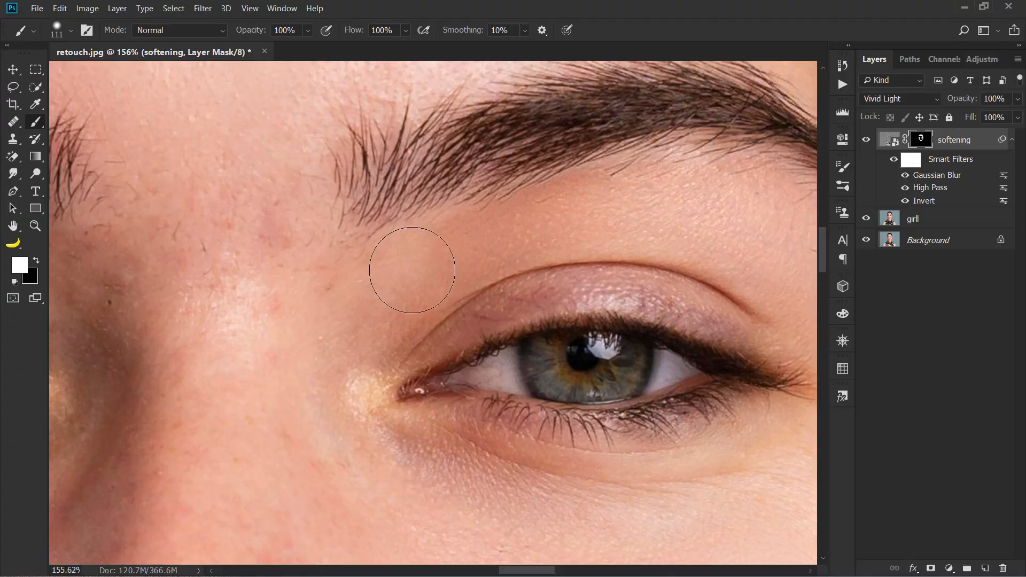
mouse_move(330, 224)
mouse_down()
mouse_move(389, 323)
mouse_move(507, 305)
mouse_up()
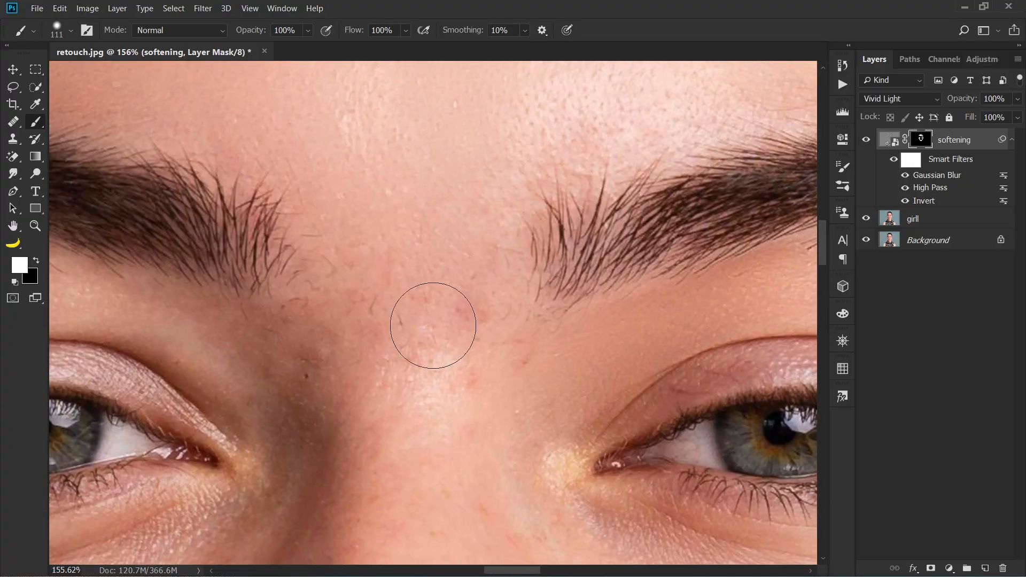
drag(364, 289, 339, 193)
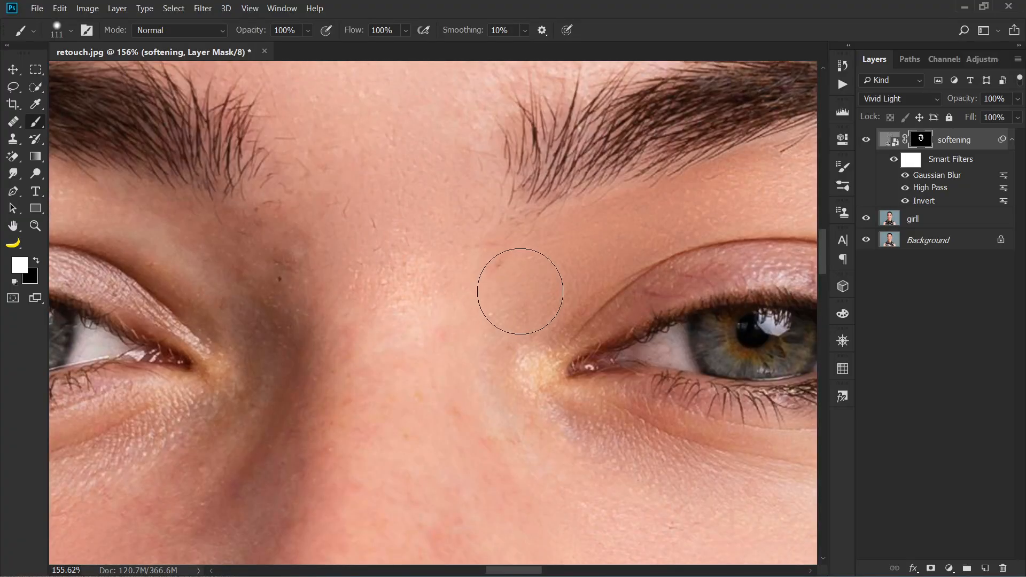
drag(520, 291, 476, 433)
drag(509, 489, 455, 385)
Step: Paint white on the mask down the shadowed side of the nose, from the inner eye corner to above the nostril
drag(419, 317, 740, 309)
drag(550, 292, 494, 367)
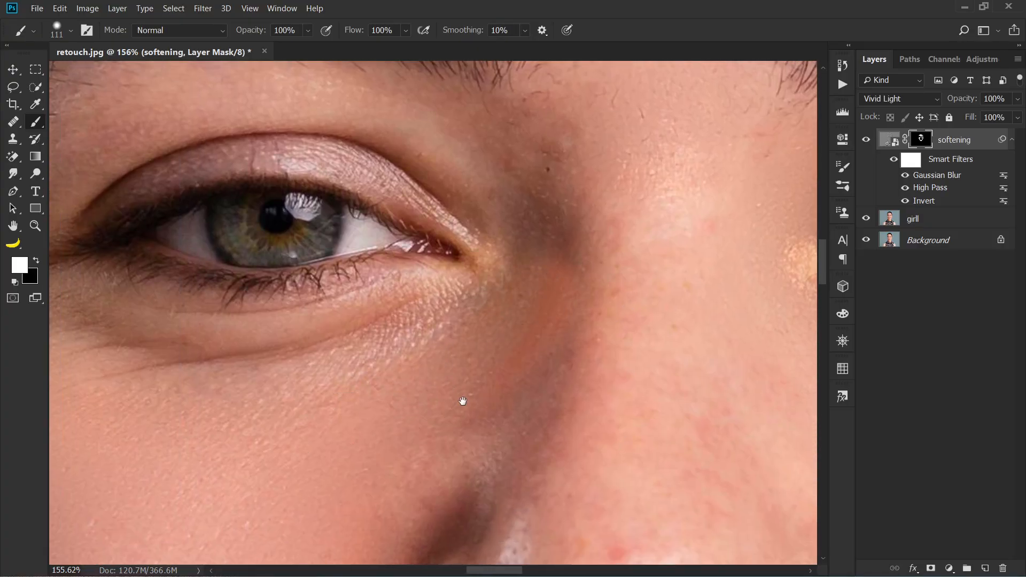
drag(460, 403, 498, 277)
drag(644, 227, 622, 402)
drag(619, 293, 682, 253)
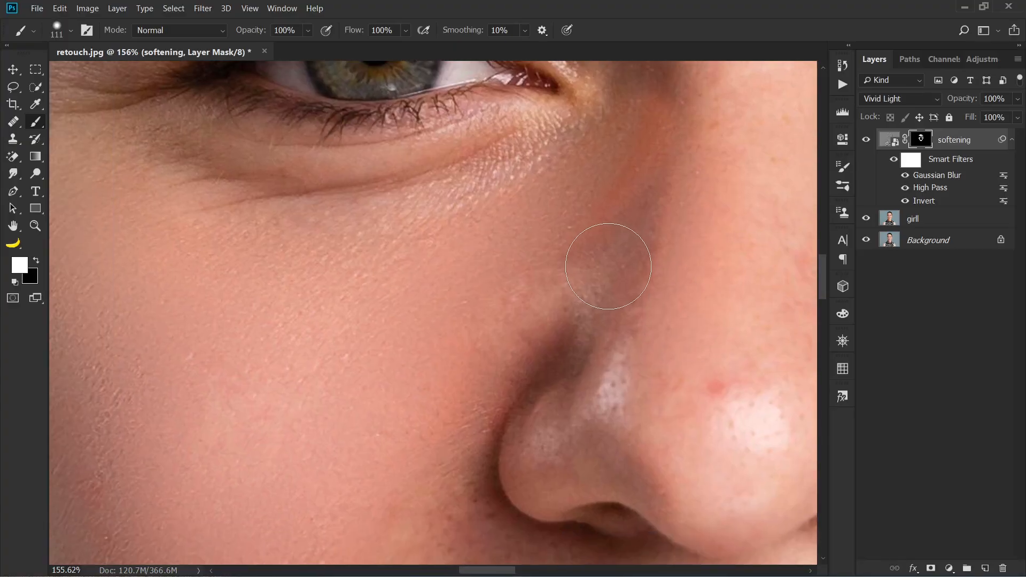
mouse_move(612, 266)
mouse_down()
mouse_move(647, 206)
mouse_move(627, 182)
mouse_up()
drag(542, 247, 638, 224)
Step: Soften the skin between the shadowed-side eyebrow and eyelid, from the temple to the inner eye corner
drag(204, 218, 547, 293)
mouse_move(591, 234)
mouse_down()
mouse_move(505, 164)
mouse_move(511, 383)
mouse_up()
mouse_move(618, 131)
mouse_down()
mouse_move(499, 294)
mouse_move(472, 364)
mouse_up()
drag(505, 217, 327, 358)
drag(619, 211, 495, 247)
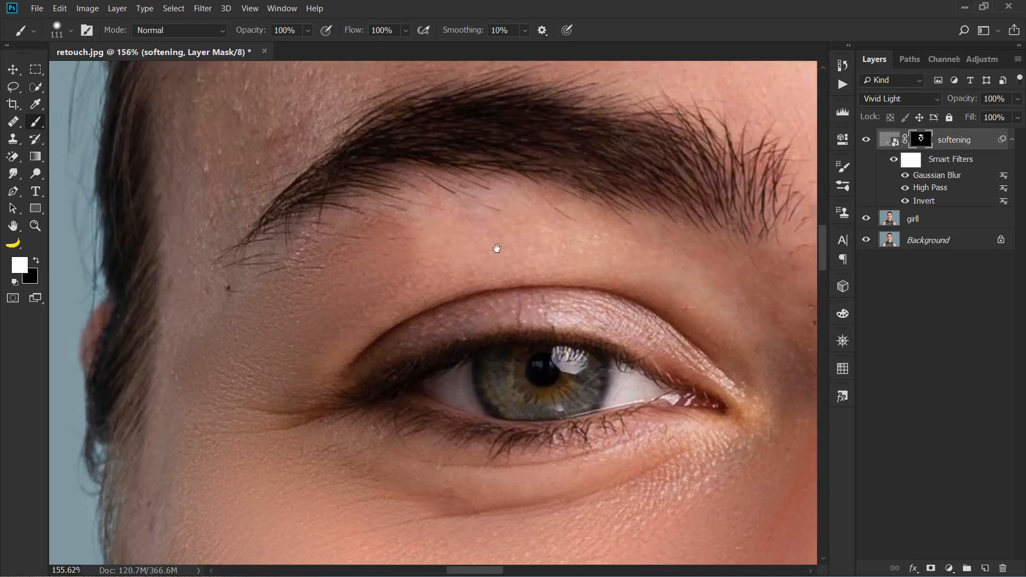
mouse_move(407, 251)
mouse_down()
mouse_move(583, 245)
mouse_move(711, 308)
mouse_move(762, 368)
mouse_move(633, 252)
mouse_move(636, 232)
mouse_up()
scroll(636, 232, down, 5)
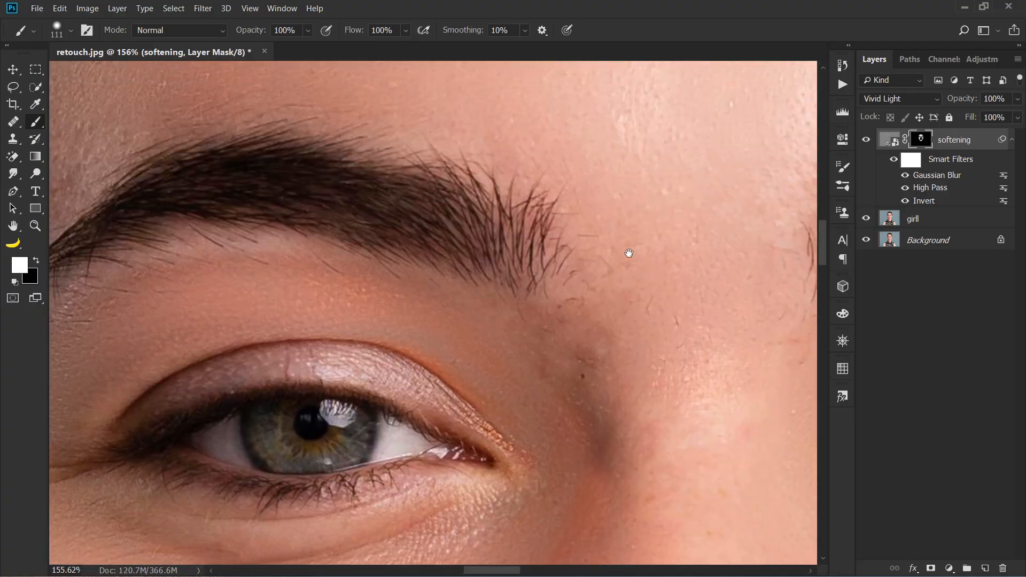
Step: Enlarge the brush to 150 px and soften the shadowed skin beside the mouth and between the nose and upper lip
scroll(615, 251, down, 4)
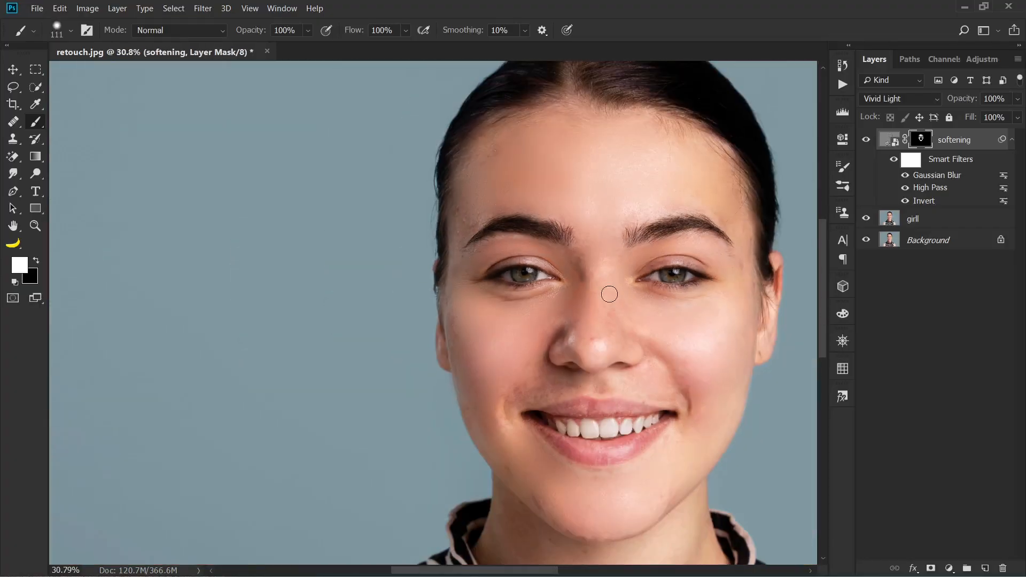
scroll(555, 318, up, 3)
scroll(554, 318, up, 3)
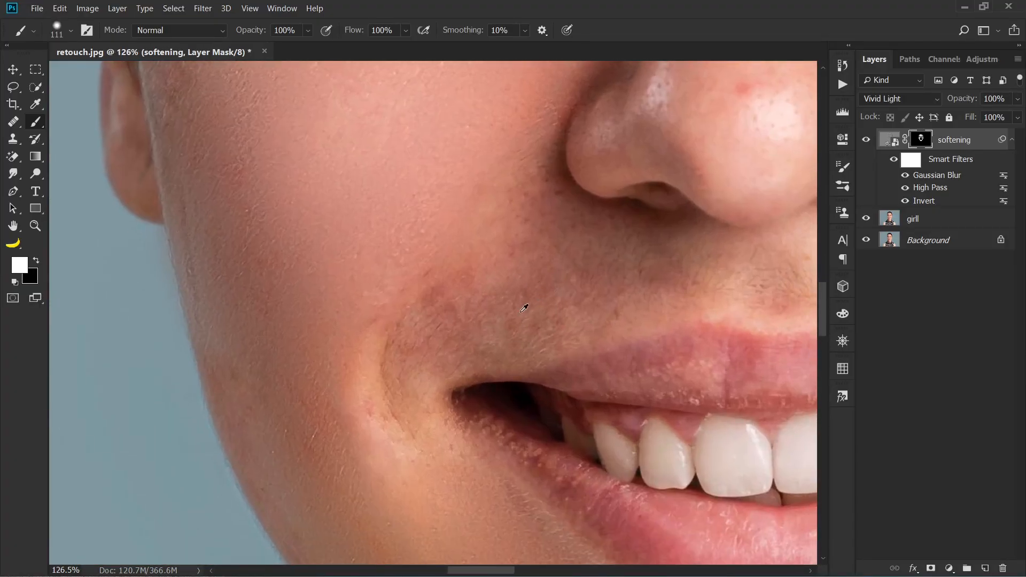
key(bracketright)
key(bracketright)
key(bracketright)
key(bracketright)
mouse_move(463, 314)
mouse_down()
mouse_move(434, 330)
mouse_move(364, 321)
mouse_move(257, 347)
mouse_up()
drag(544, 293, 465, 287)
scroll(541, 297, down, 2)
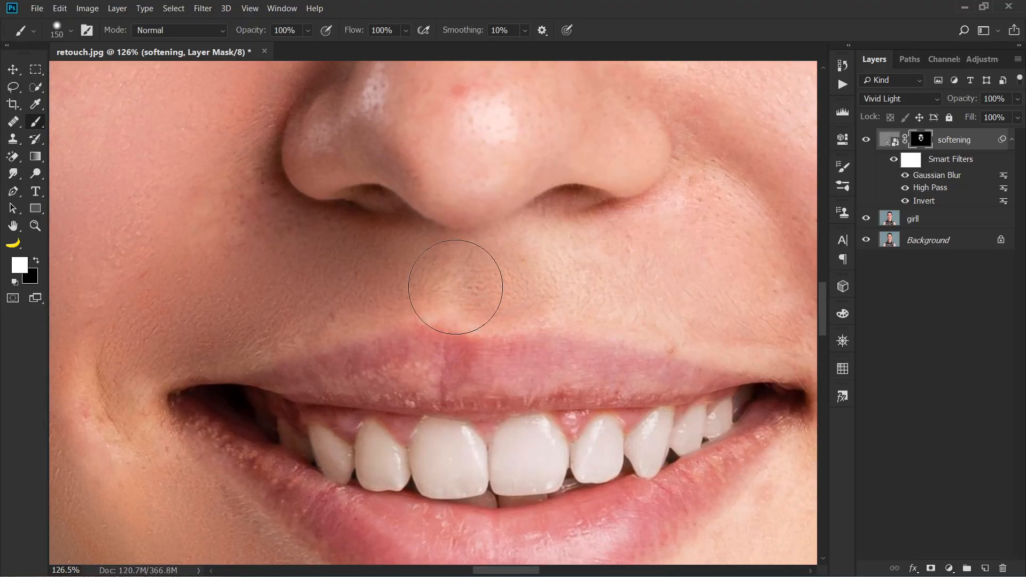
scroll(447, 286, up, 2)
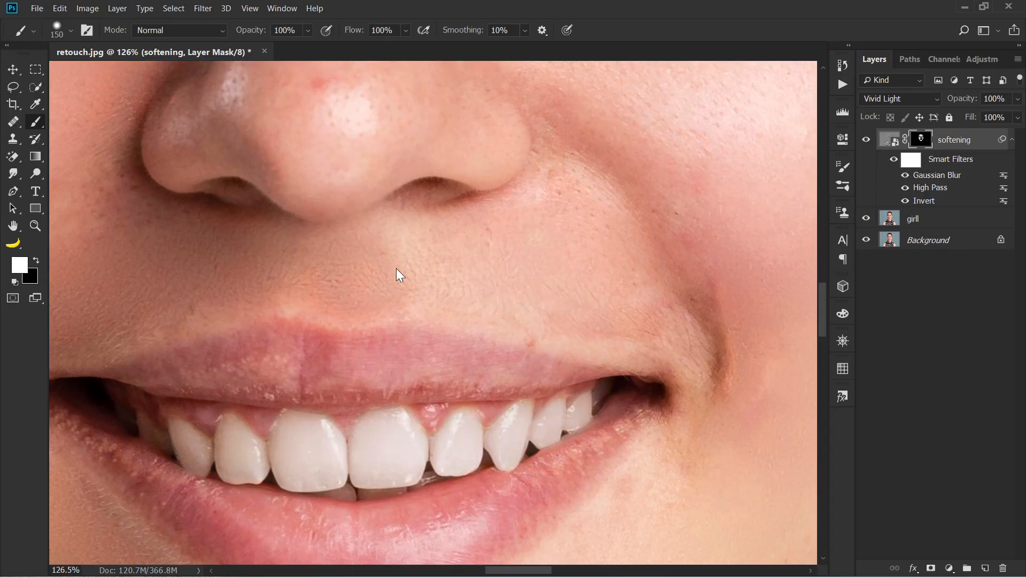
Step: Reduce the brush to 86 px and soften the skin inside the lit-side smile crease and along the upper lip's edge
mouse_move(704, 316)
mouse_down()
mouse_move(720, 329)
mouse_move(623, 249)
mouse_up()
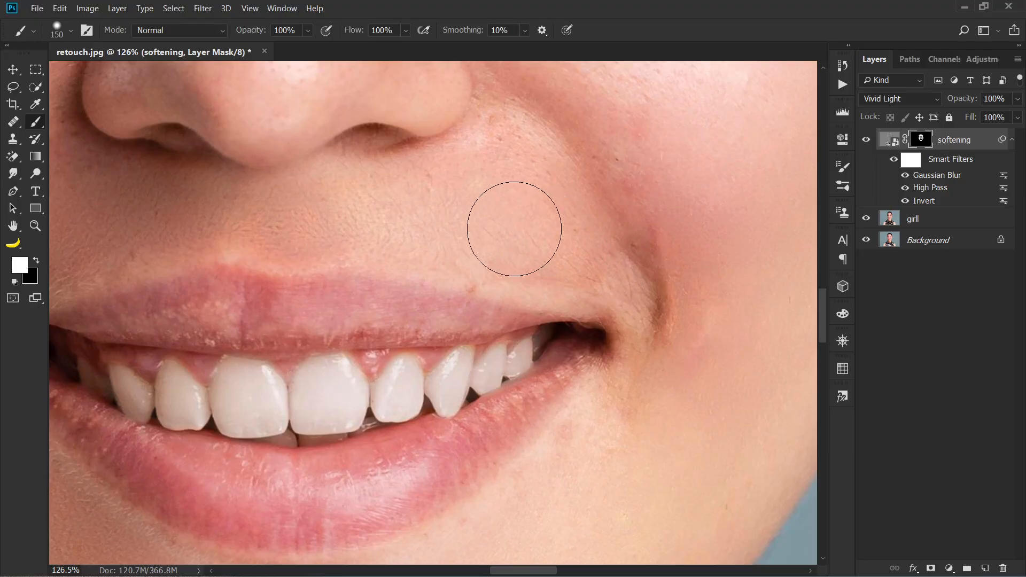
alt+right_click(681, 304)
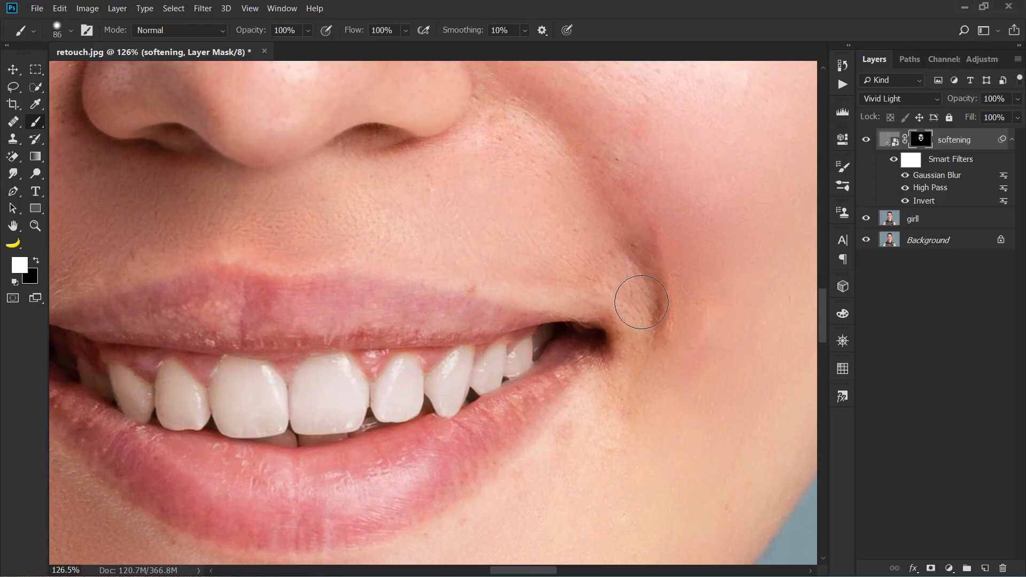
click(638, 304)
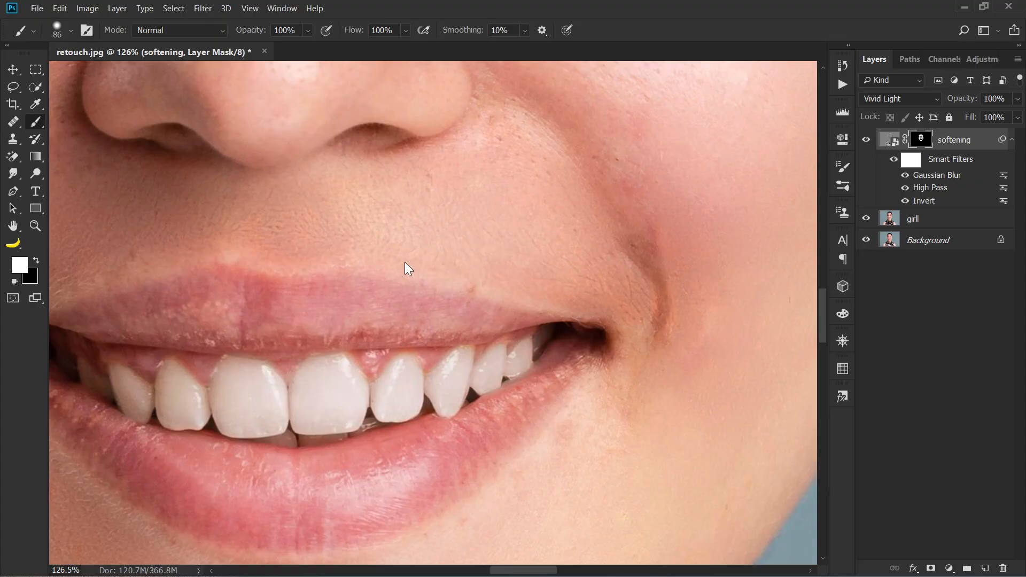
drag(285, 262, 522, 301)
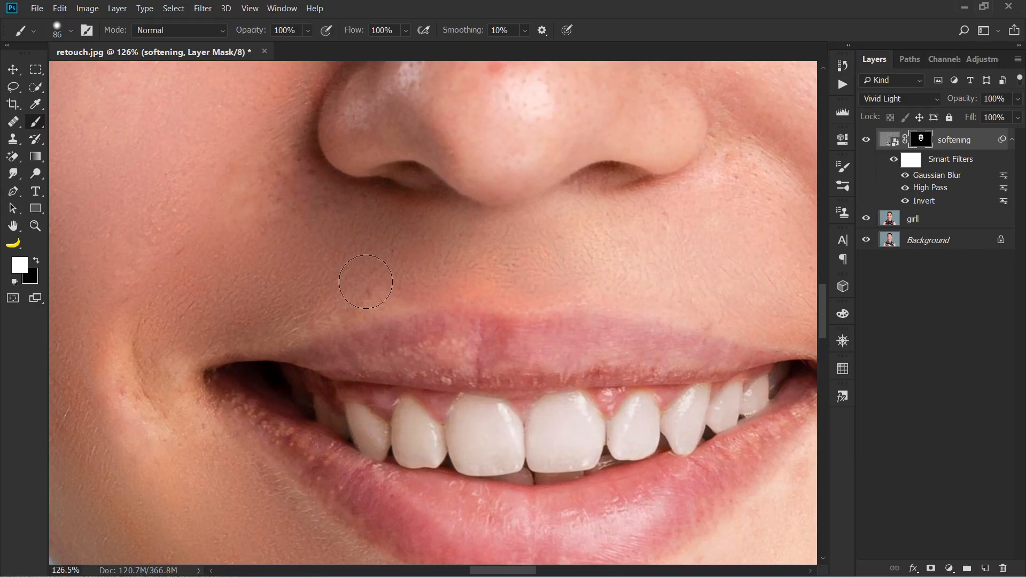
Step: Paint the softening above the upper lip, from the shadowed mouth corner across to the skin beside the lit-side nostril
scroll(483, 273, left, 4)
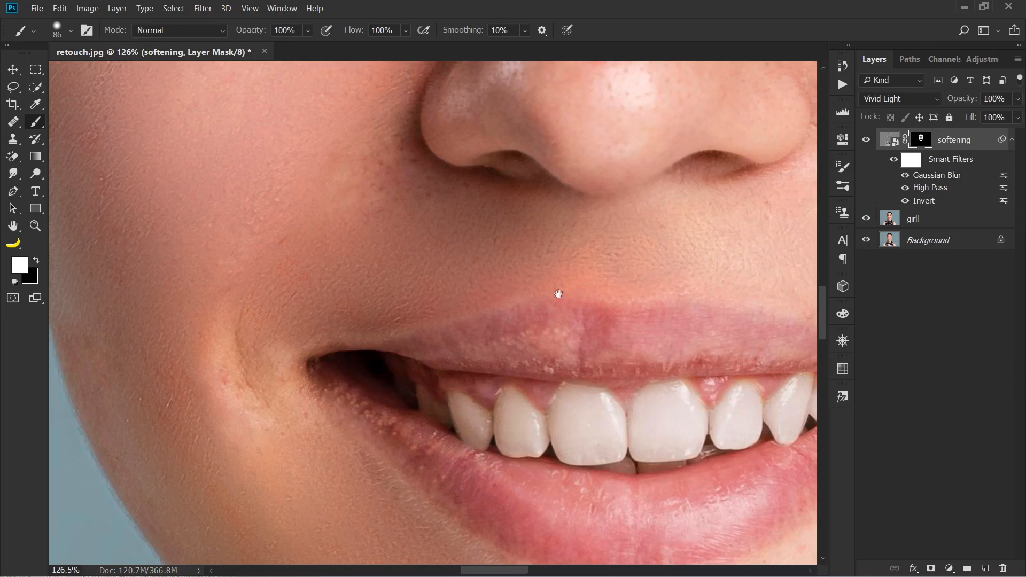
scroll(556, 298, right, 10)
scroll(609, 266, up, 2)
scroll(385, 331, left, 6)
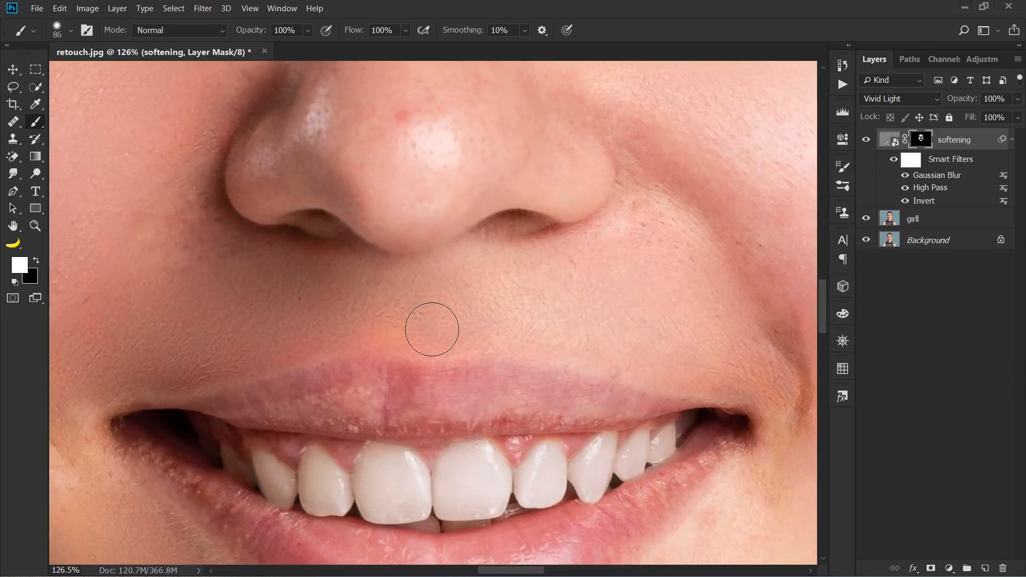
scroll(617, 271, right, 3)
scroll(617, 271, up, 2)
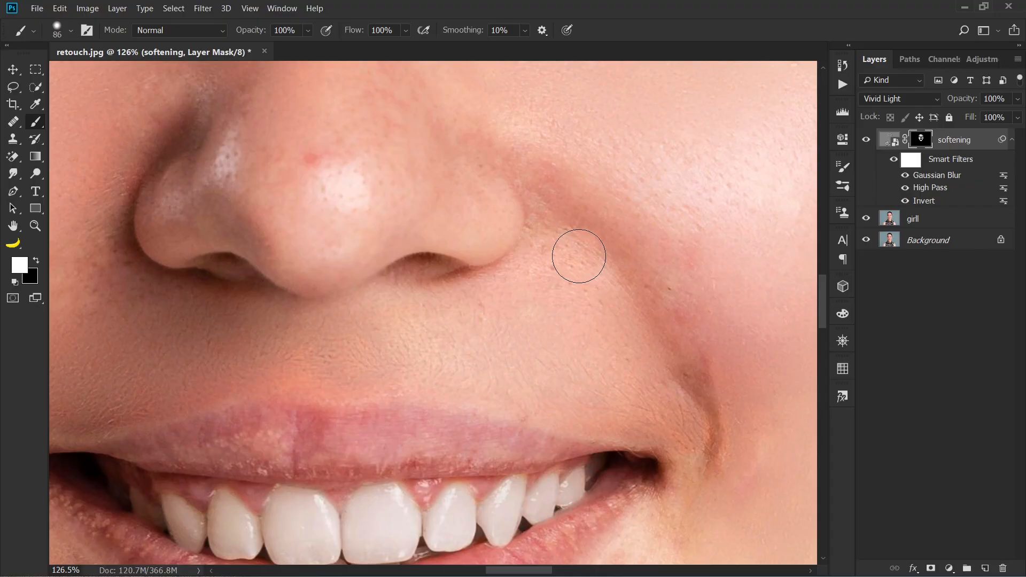
scroll(613, 301, down, 8)
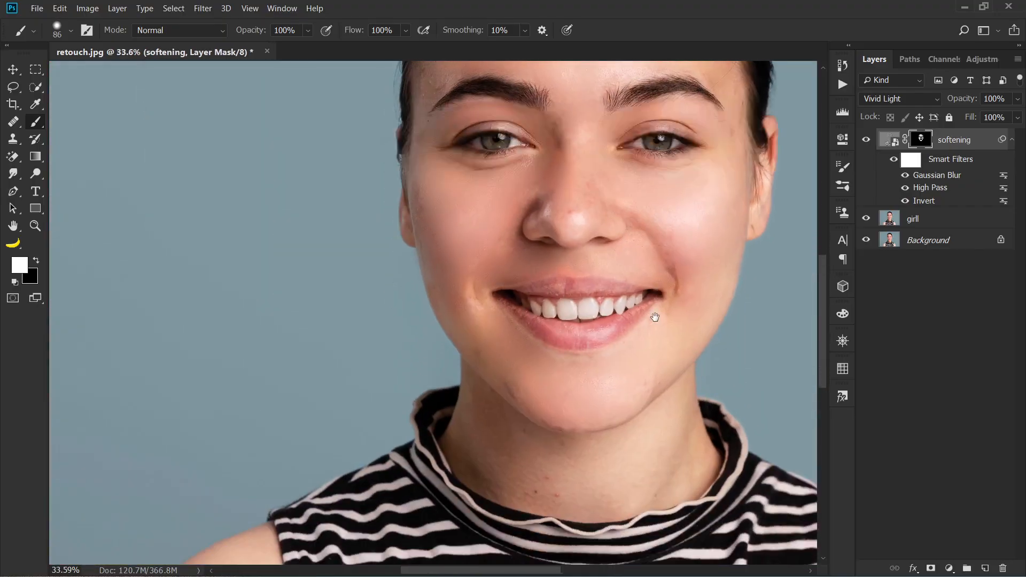
Step: Set the brush to 102 px and soften the shadowed-side smile crease, the skin below the mouth corner and the jaw
scroll(502, 338, up, 5)
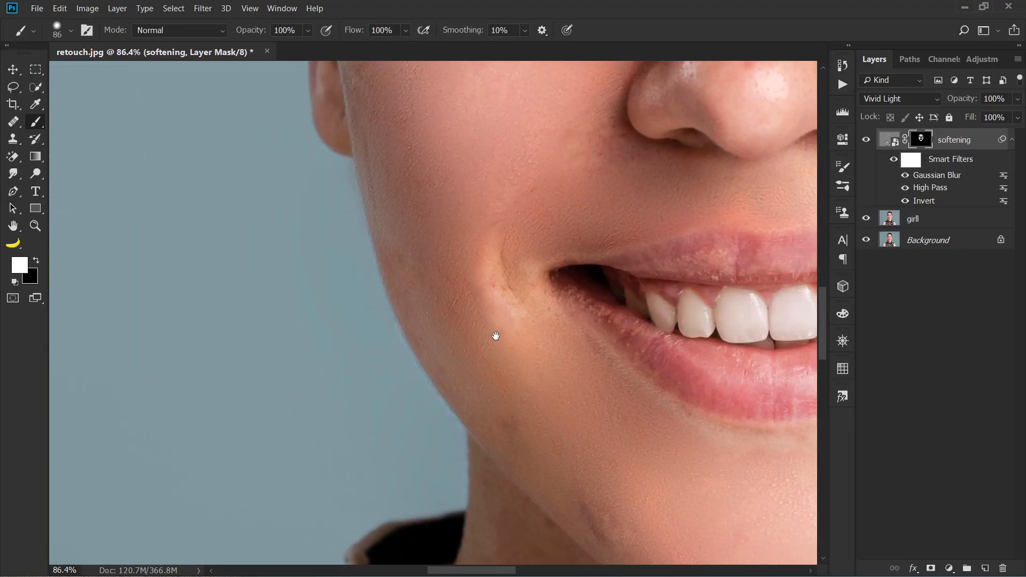
drag(495, 280, 516, 326)
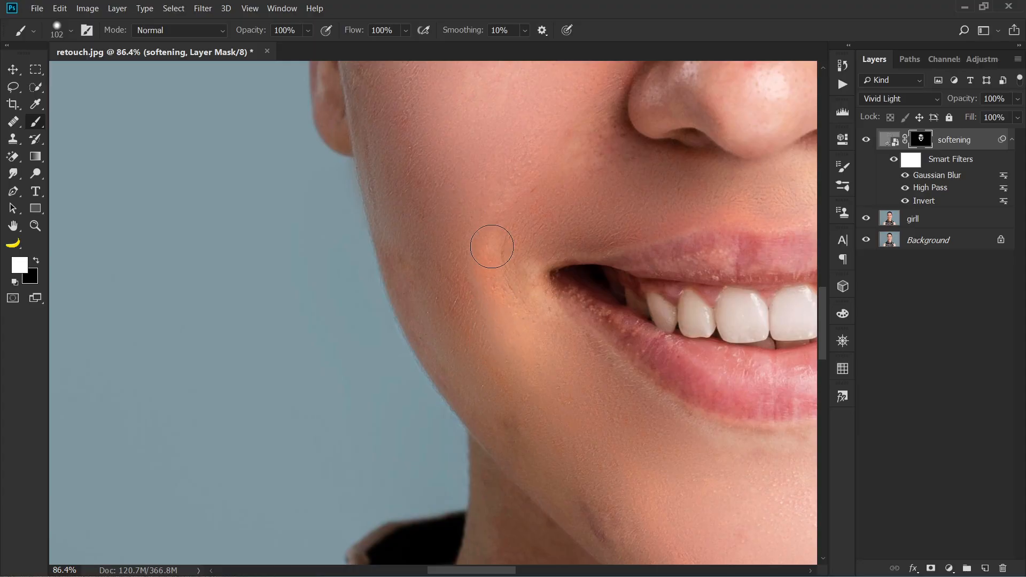
key(ctrl+z)
drag(564, 399, 473, 269)
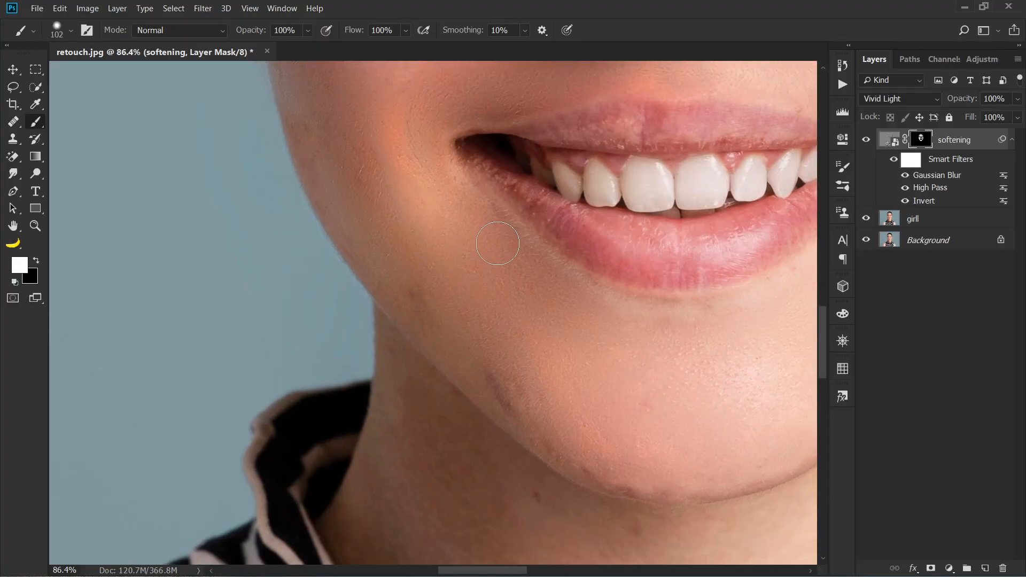
drag(625, 375, 580, 303)
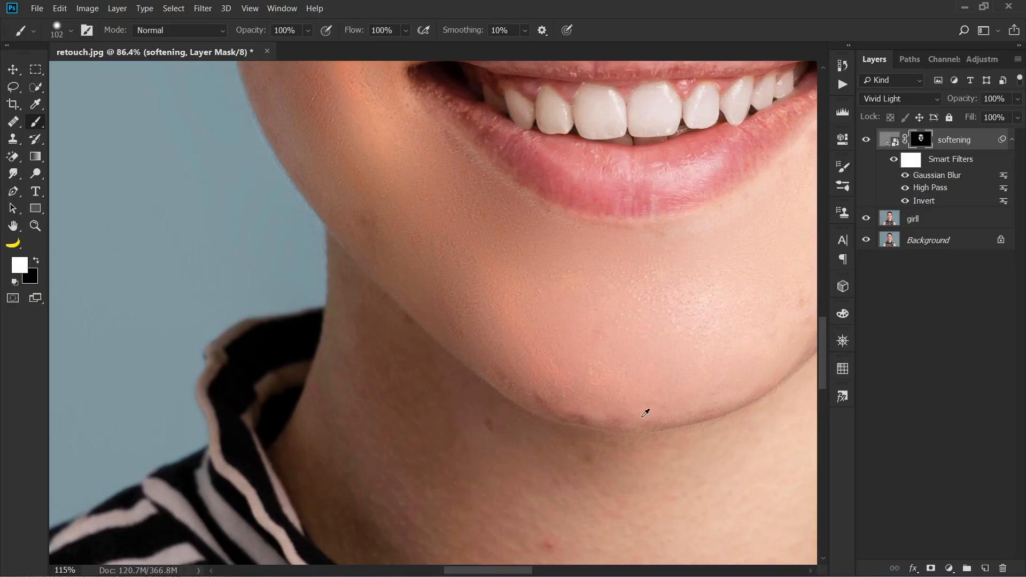
Step: Reveal the softening along the chin's lower edge and up the lit-side jaw to the mouth corner
scroll(645, 413, up, 3)
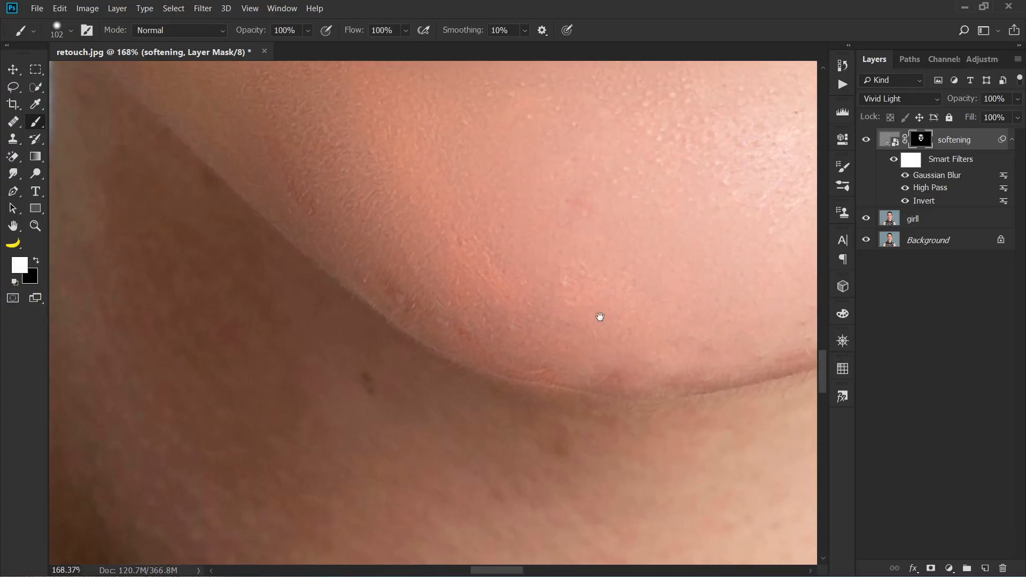
drag(600, 317, 369, 381)
drag(675, 295, 452, 423)
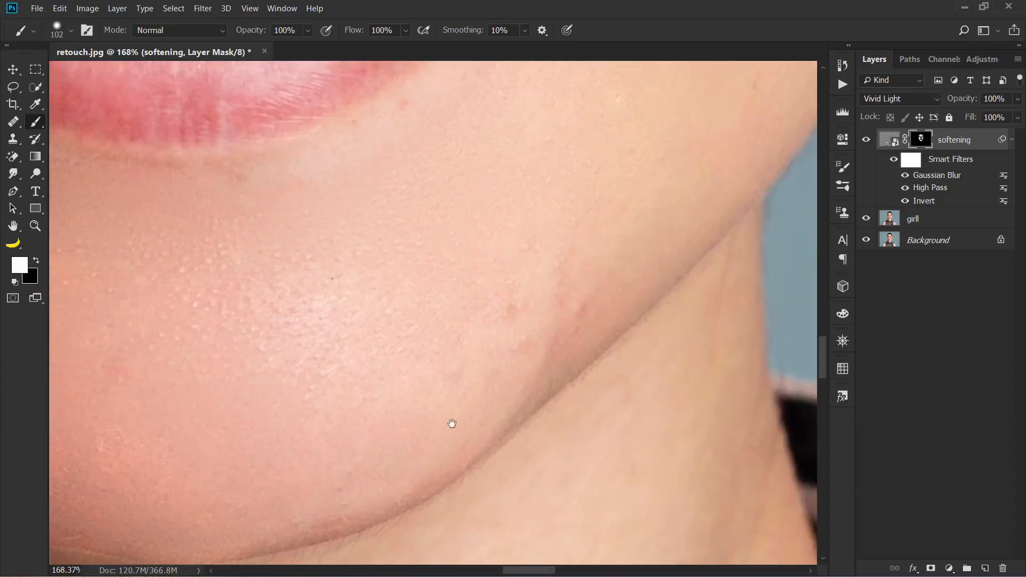
mouse_move(537, 304)
mouse_down()
mouse_move(355, 474)
mouse_move(319, 553)
mouse_up()
mouse_move(452, 248)
mouse_down()
mouse_move(518, 264)
mouse_move(582, 340)
mouse_up()
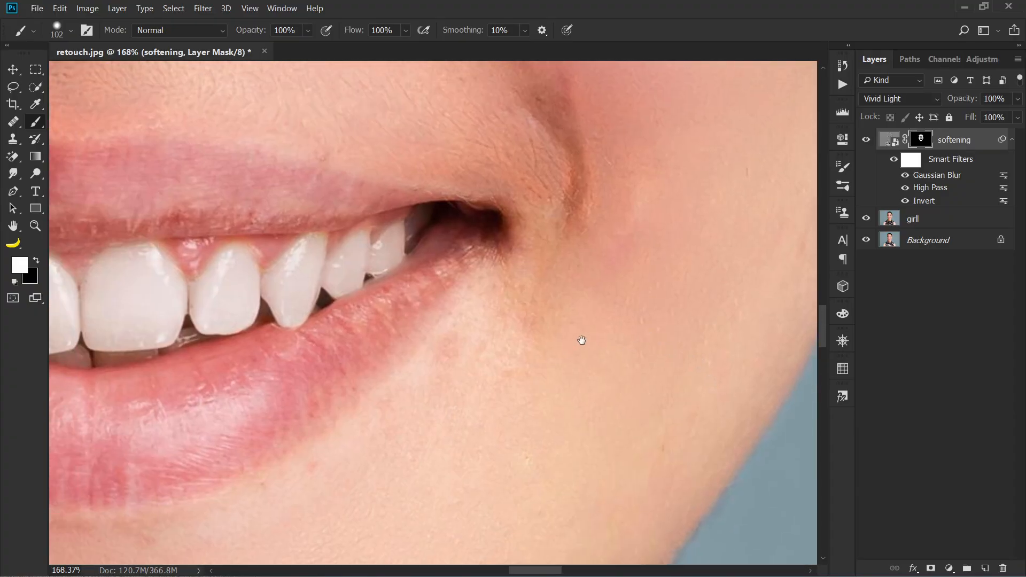
Step: Soften the cheek skin just outside the lit-side smile crease with the 102 px brush
scroll(538, 367, down, 4)
scroll(538, 394, up, 1)
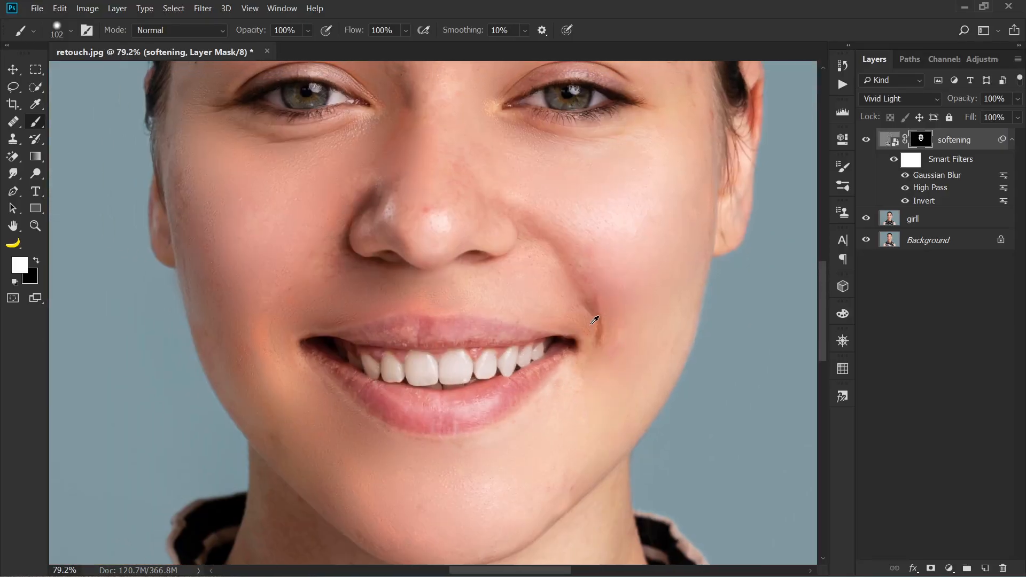
scroll(594, 319, up, 5)
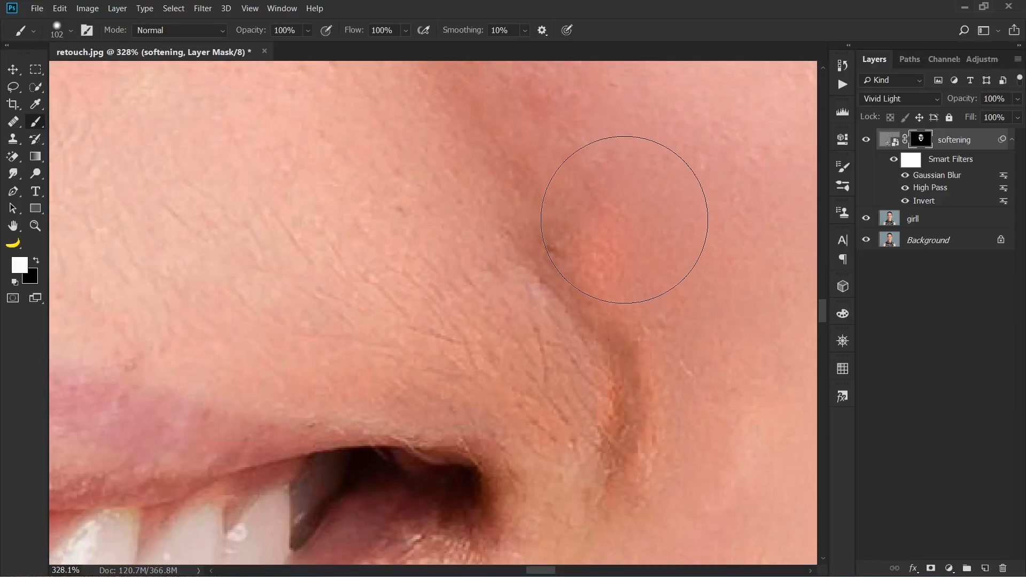
drag(627, 164, 673, 300)
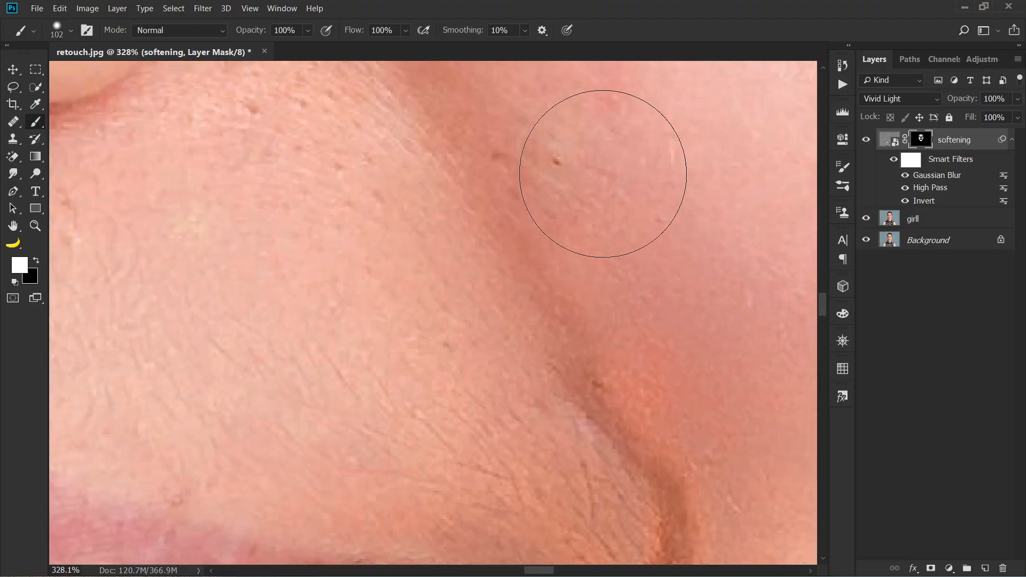
scroll(648, 223, down, 1)
scroll(615, 222, down, 2)
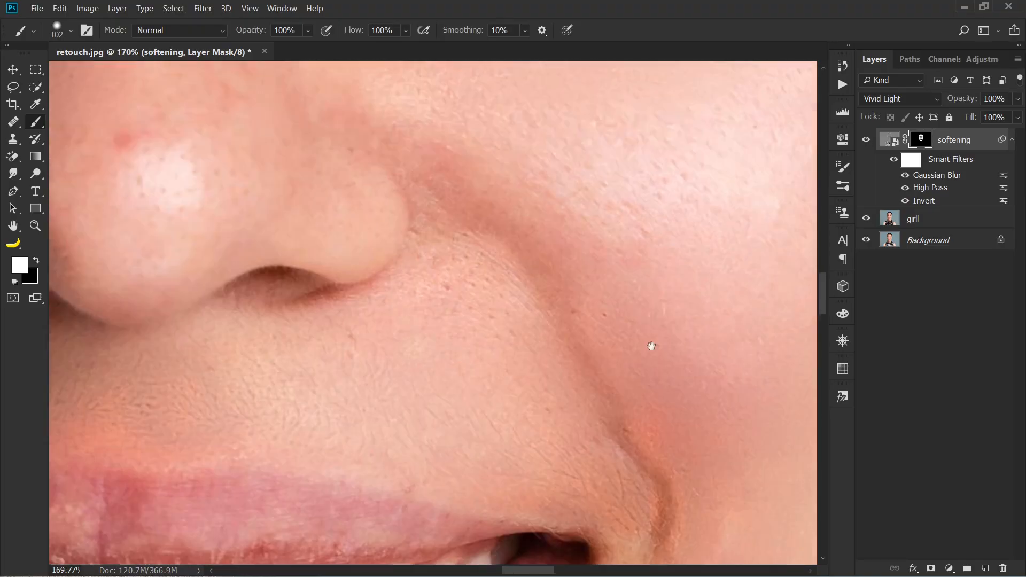
Step: Examine the lit-side cheek, the nose and the shadowed-side cheek and temple for skin that still needs softening
drag(561, 176, 671, 394)
drag(566, 204, 726, 405)
drag(492, 357, 767, 346)
mouse_move(590, 394)
mouse_down()
mouse_move(591, 257)
mouse_move(650, 198)
mouse_up()
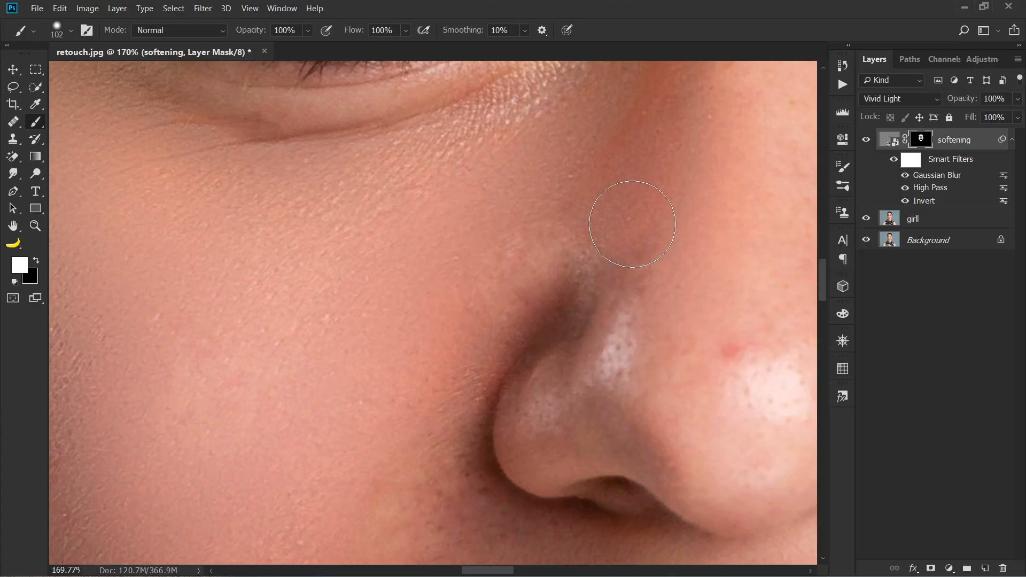
drag(596, 274, 483, 227)
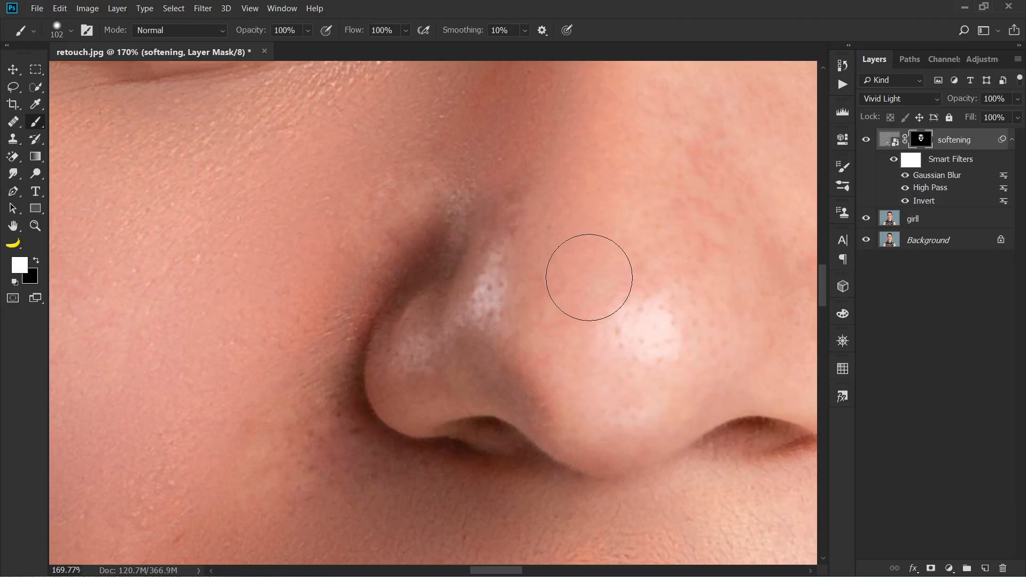
drag(600, 237, 529, 330)
drag(509, 367, 633, 155)
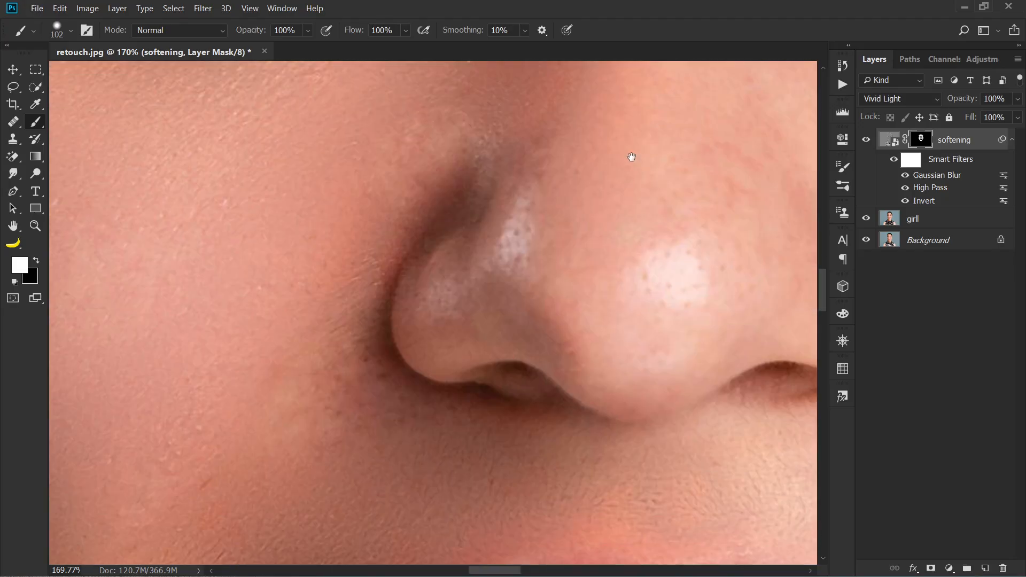
drag(450, 304, 600, 235)
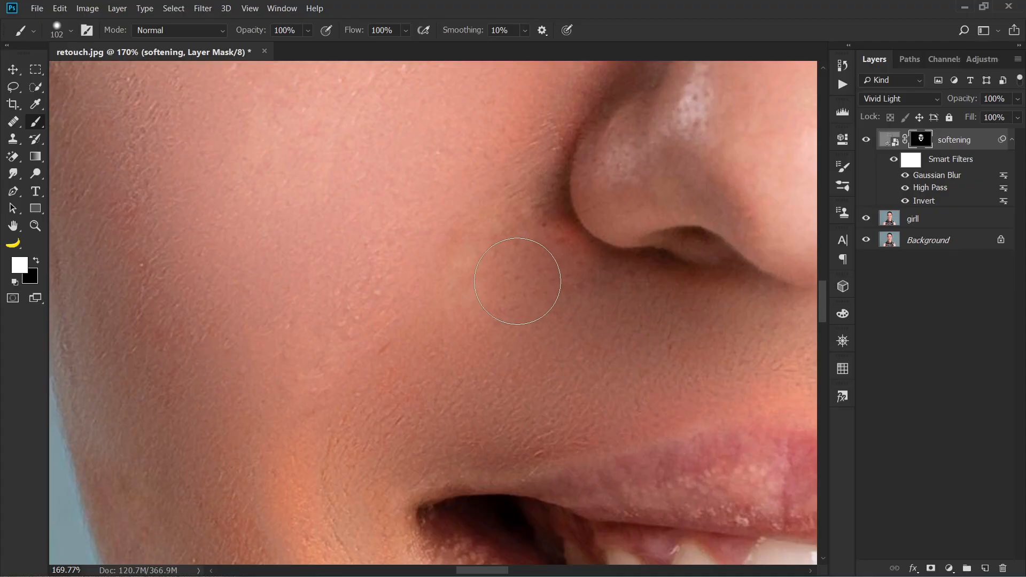
drag(436, 302, 543, 207)
drag(513, 278, 460, 284)
drag(434, 282, 471, 367)
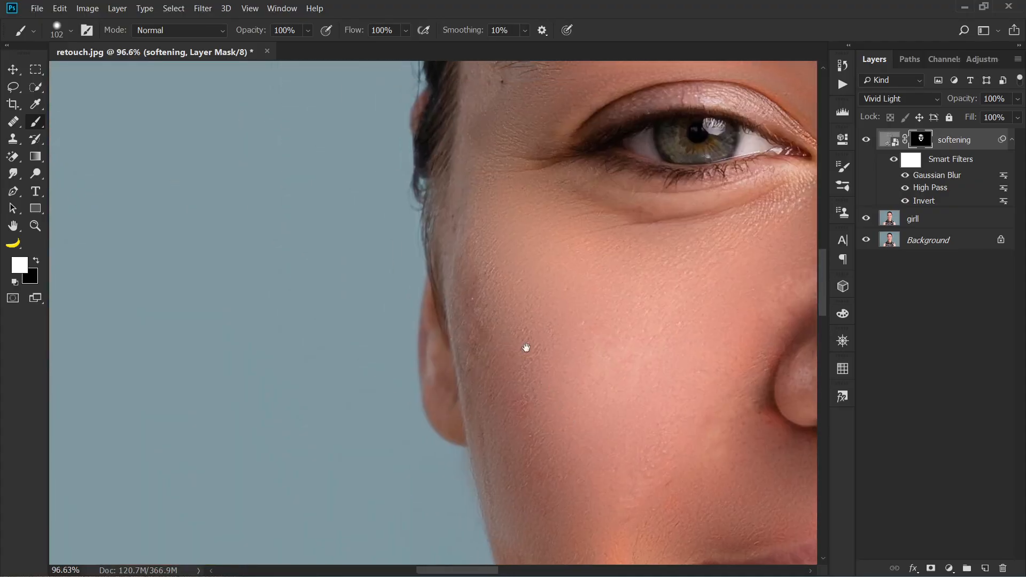
drag(468, 254, 461, 397)
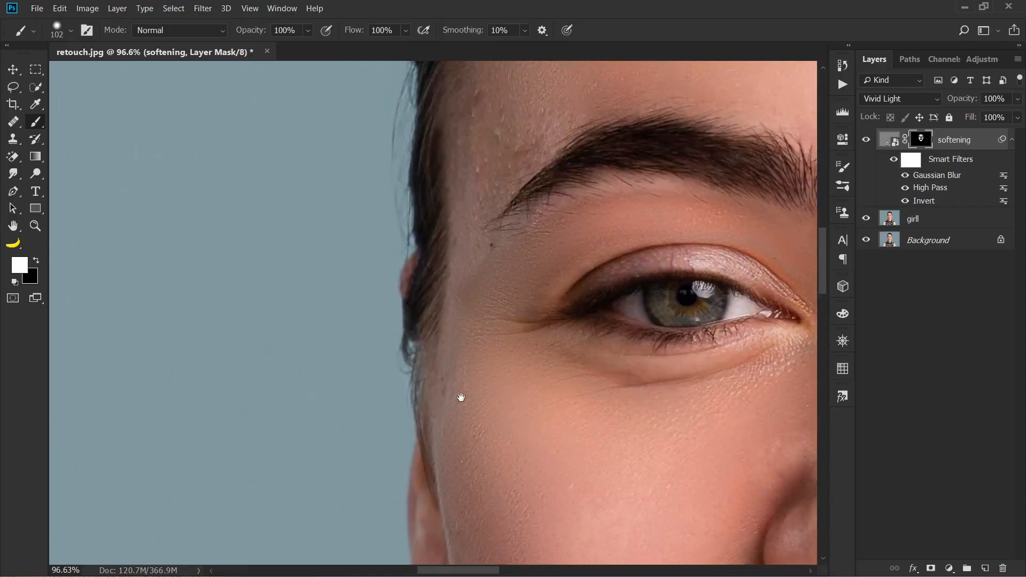
drag(488, 272, 448, 284)
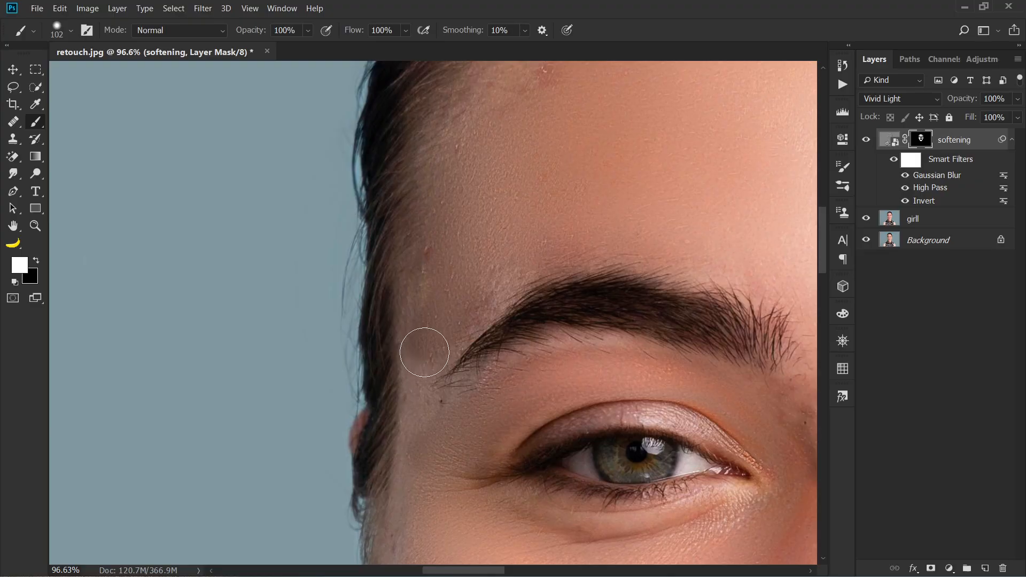
Step: Reduce the brush to 58 px and soften the temple skin beside the tail of the shadowed-side eyebrow
scroll(435, 373, up, 3)
scroll(452, 350, up, 4)
mouse_move(424, 390)
mouse_down()
mouse_move(396, 389)
mouse_move(373, 373)
mouse_up()
drag(375, 328, 371, 405)
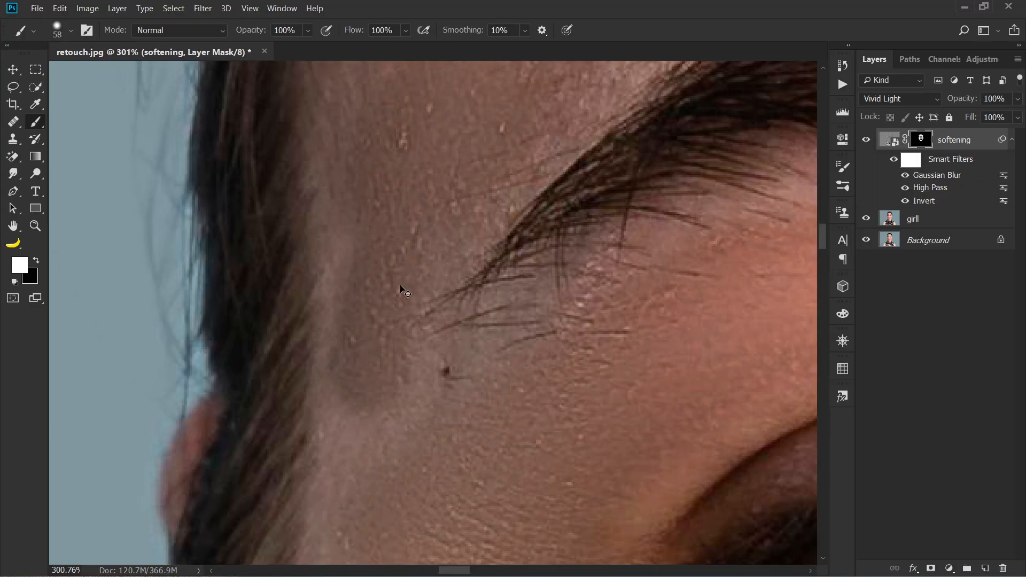
scroll(423, 291, down, 2)
scroll(441, 302, down, 2)
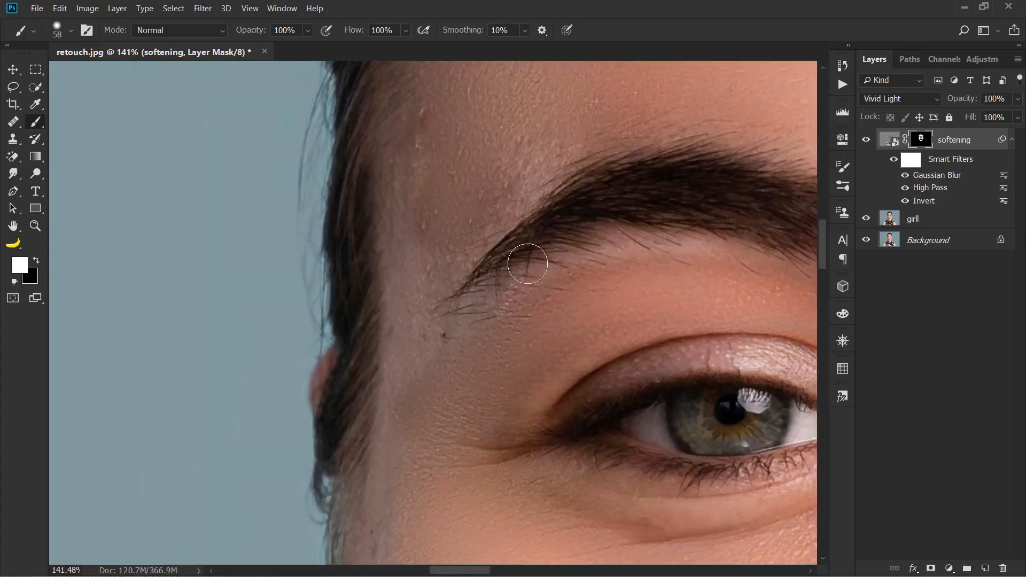
Step: Examine the lit-side forehead, temple, cheek, jaw and chin for remaining rough skin
drag(528, 263, 207, 197)
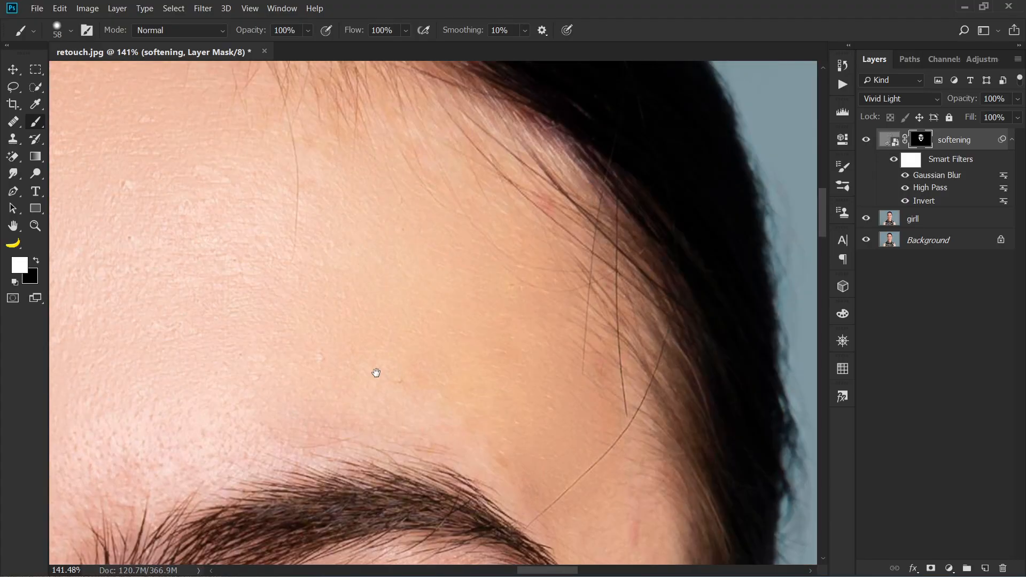
drag(377, 373, 341, 101)
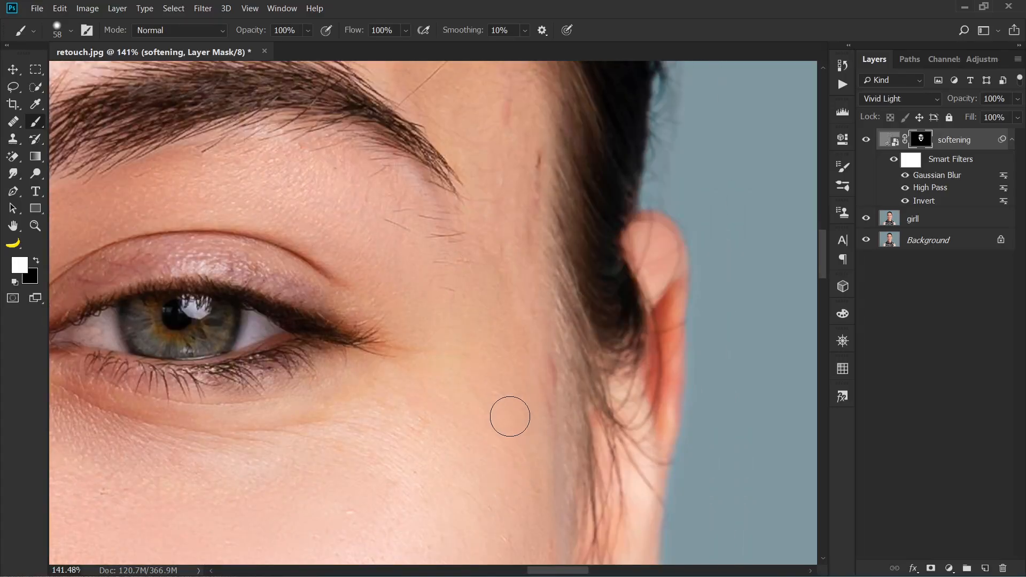
drag(529, 444, 598, 197)
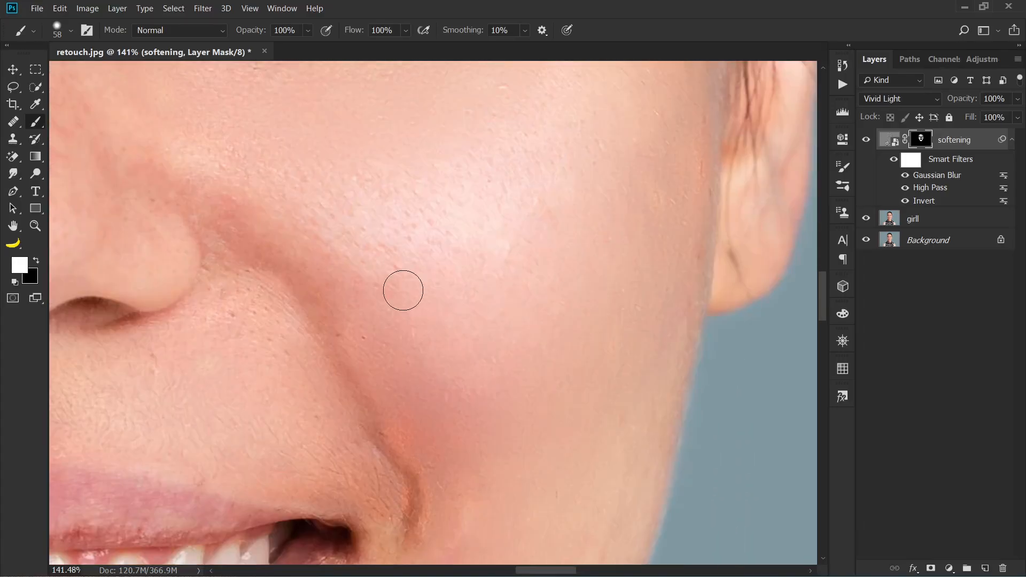
drag(454, 244, 489, 251)
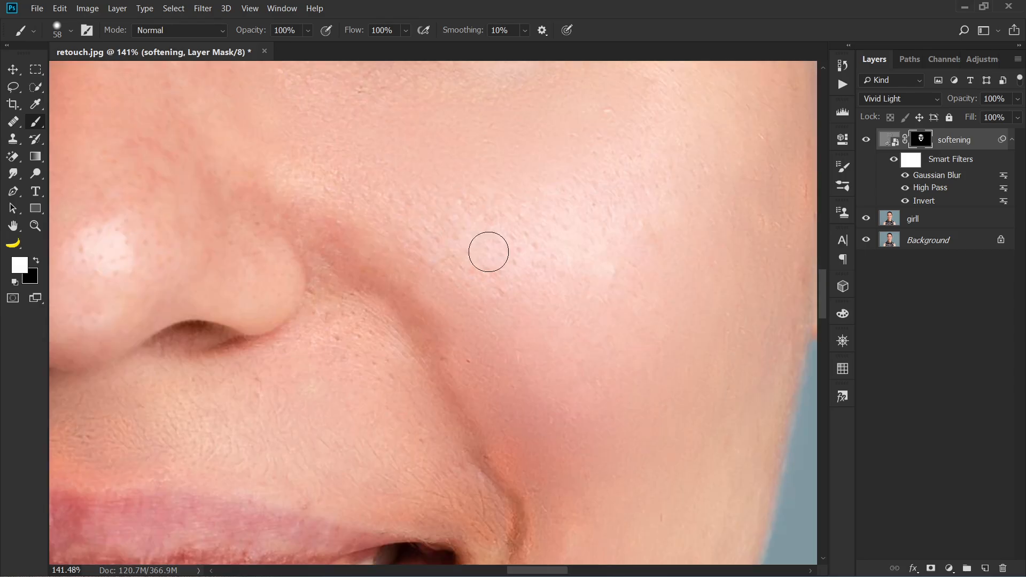
drag(562, 298, 563, 188)
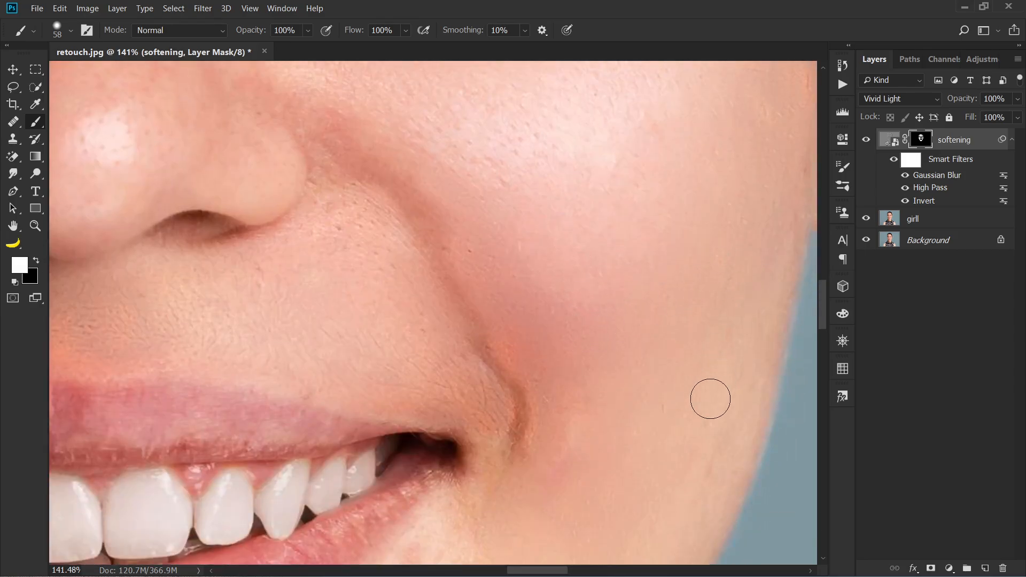
drag(685, 429, 776, 130)
drag(535, 431, 716, 130)
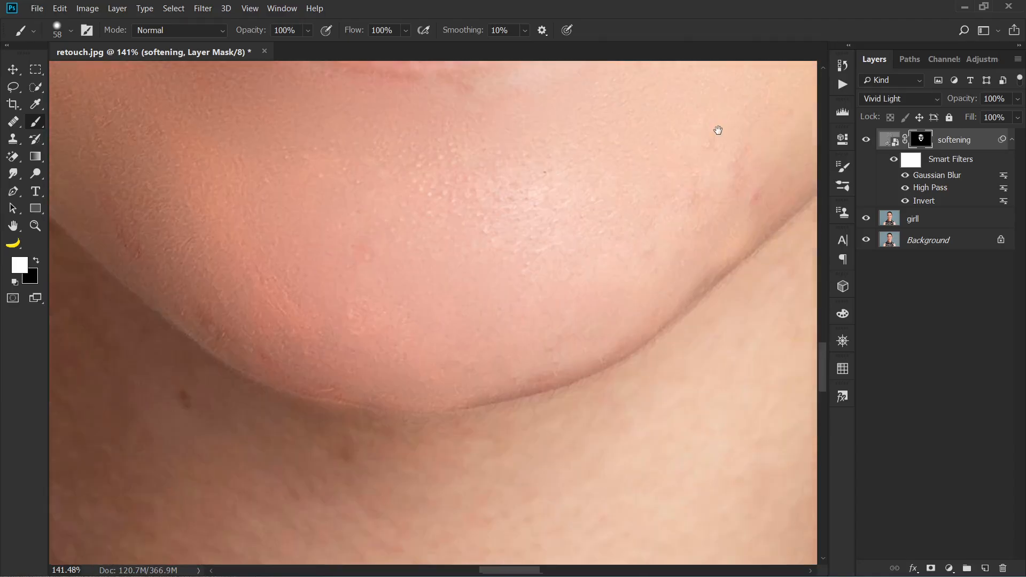
Step: Dab the softening onto small moles and spots across the neck with the 58 px brush
drag(622, 447, 679, 144)
click(384, 364)
click(336, 289)
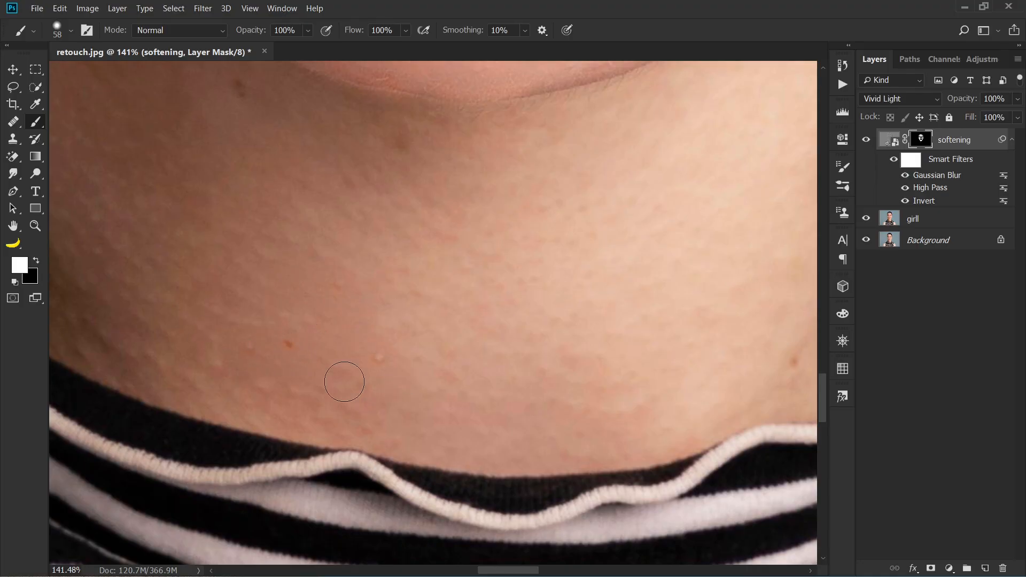
drag(548, 355, 326, 323)
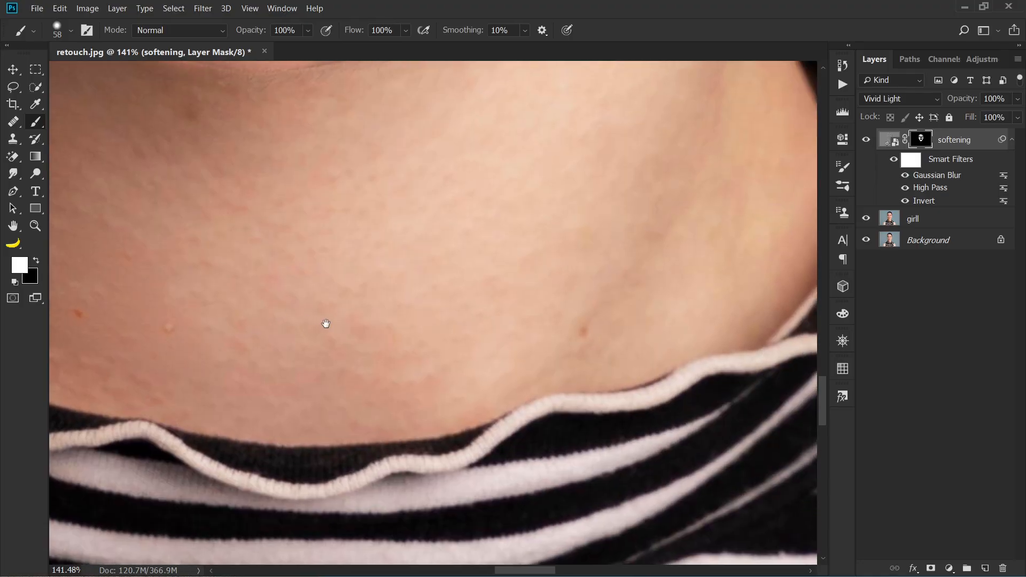
click(580, 330)
click(620, 297)
drag(573, 237, 523, 342)
mouse_move(133, 323)
mouse_down()
mouse_move(425, 283)
mouse_move(517, 328)
mouse_move(535, 396)
mouse_up()
click(686, 292)
drag(535, 271, 622, 326)
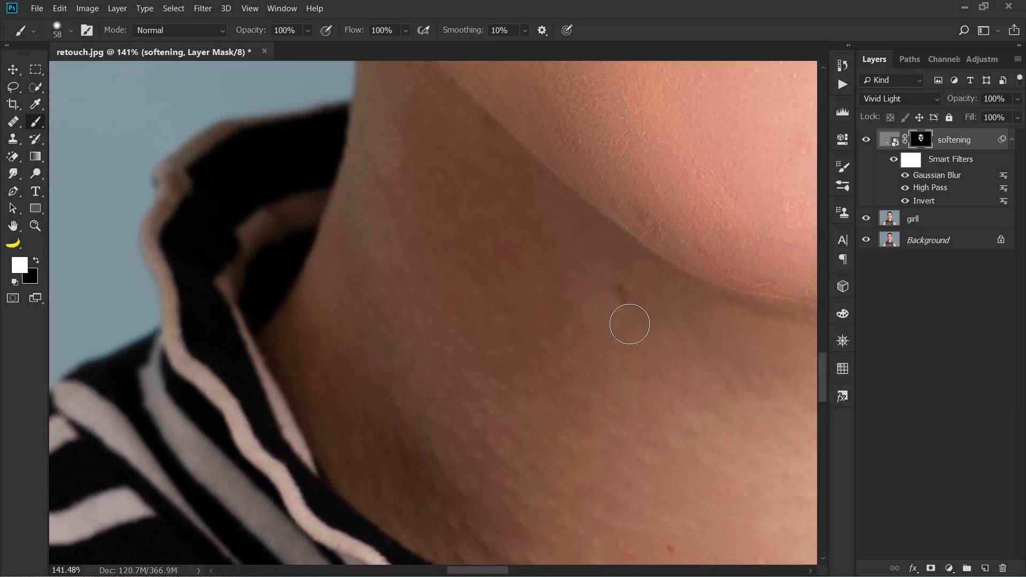
click(619, 298)
drag(487, 288, 599, 319)
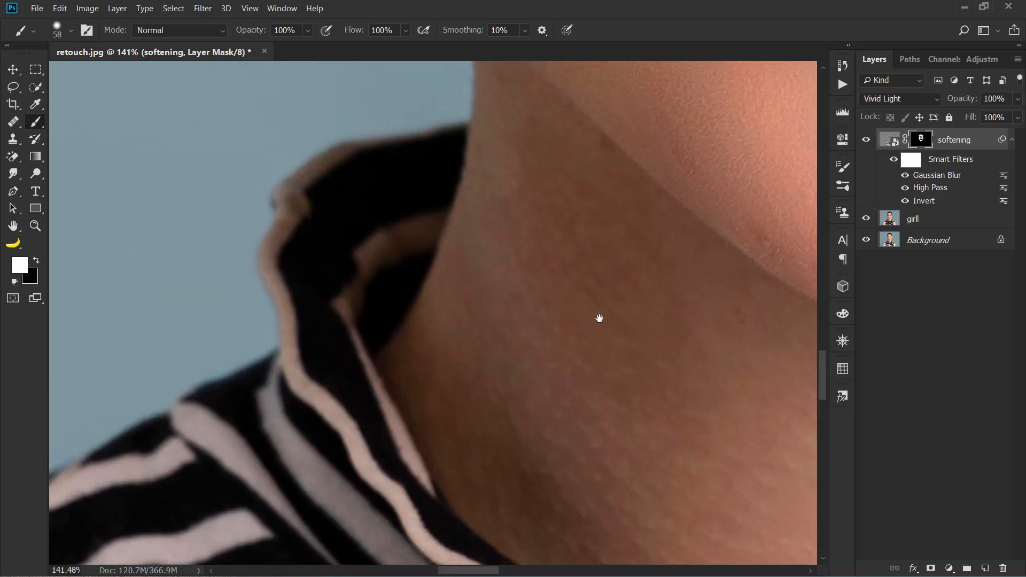
Step: Undo the last brush stroke and soften the skin along the lit-side jaw with a 147 px brush
scroll(513, 351, down, 4)
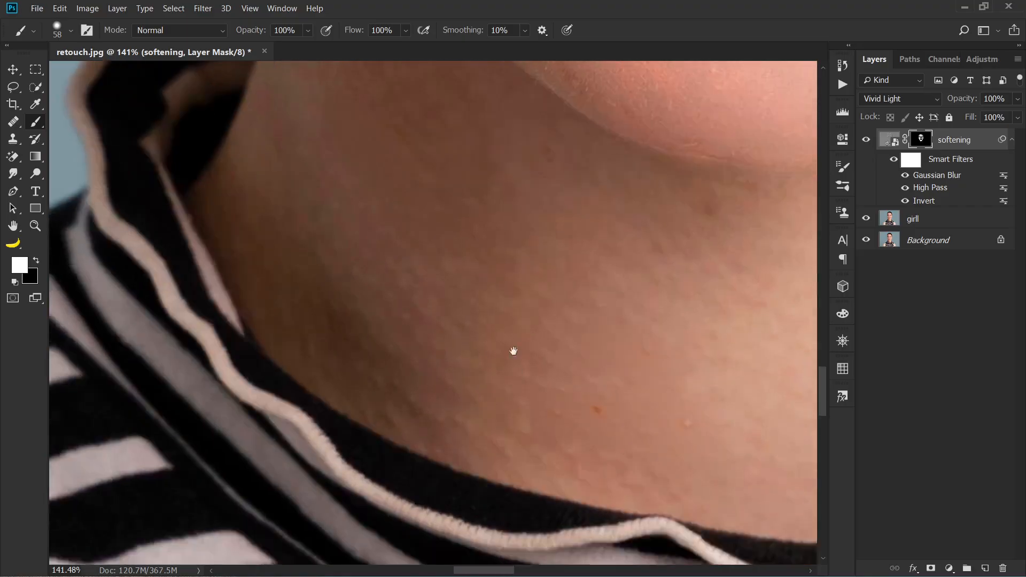
scroll(555, 275, down, 2)
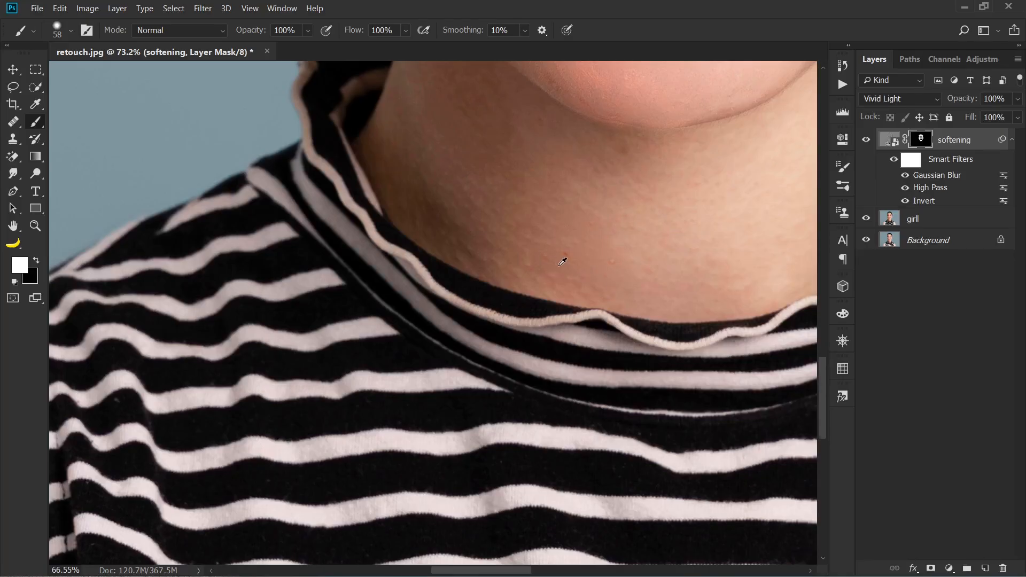
scroll(562, 261, down, 5)
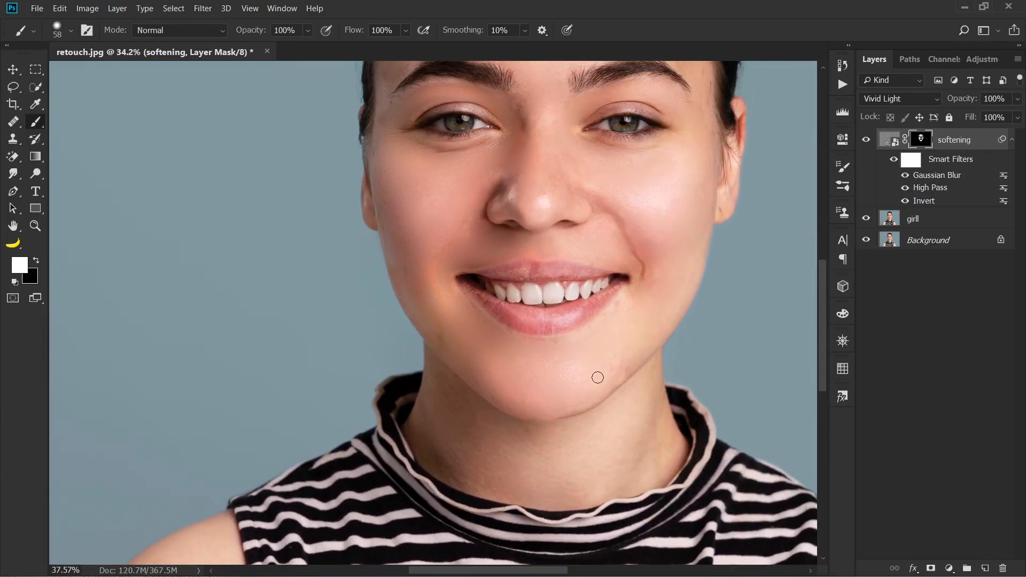
scroll(597, 378, up, 8)
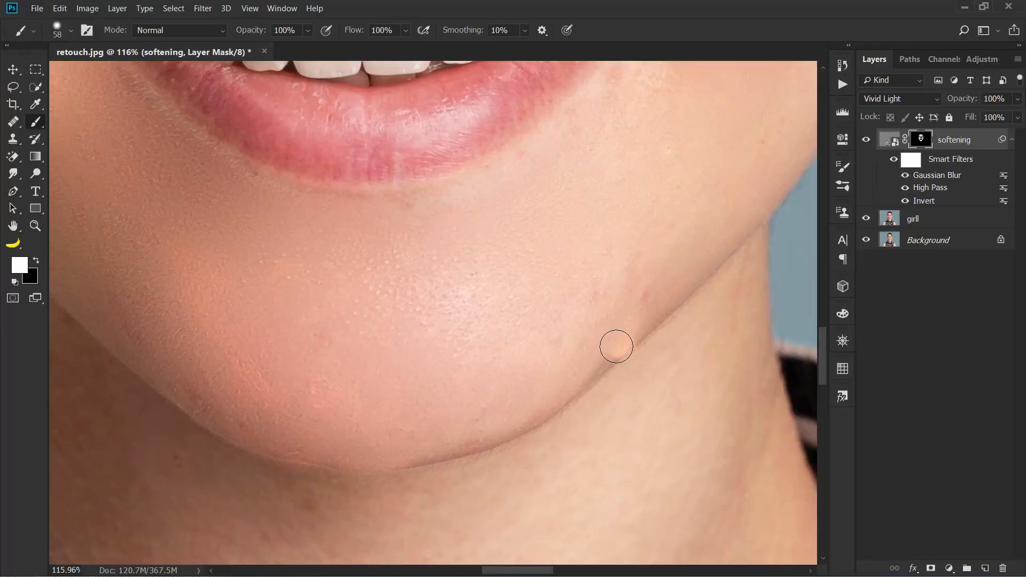
key(ctrl+z)
mouse_move(596, 345)
mouse_down()
mouse_move(634, 343)
mouse_move(643, 255)
mouse_up()
scroll(607, 346, up, 5)
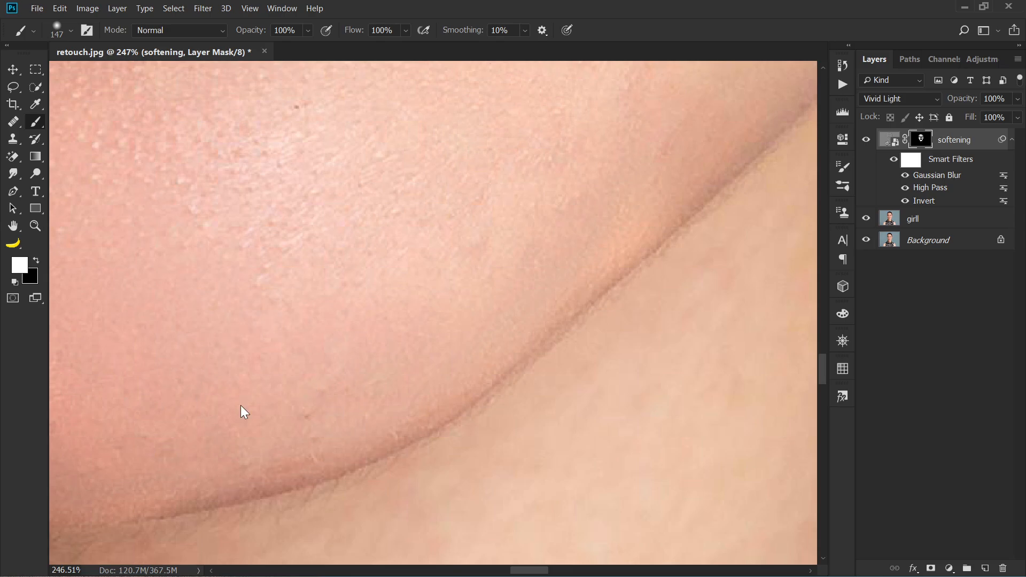
mouse_move(472, 248)
mouse_down()
mouse_move(434, 304)
mouse_move(353, 329)
mouse_up()
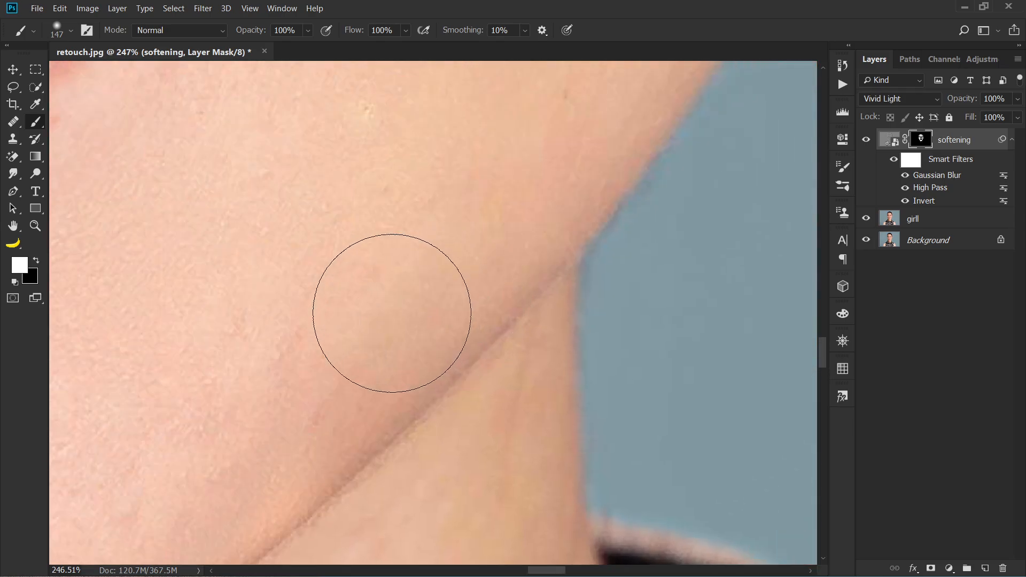
scroll(284, 355, down, 6)
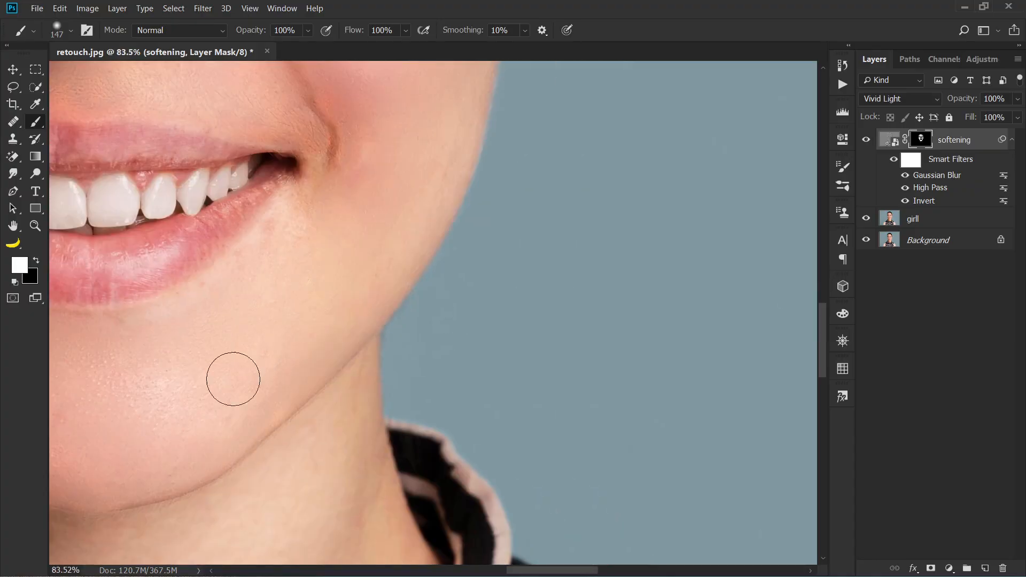
Step: Compare the retouched face with the original by temporarily showing only the Background layer
scroll(560, 300, down, 5)
scroll(488, 399, up, 4)
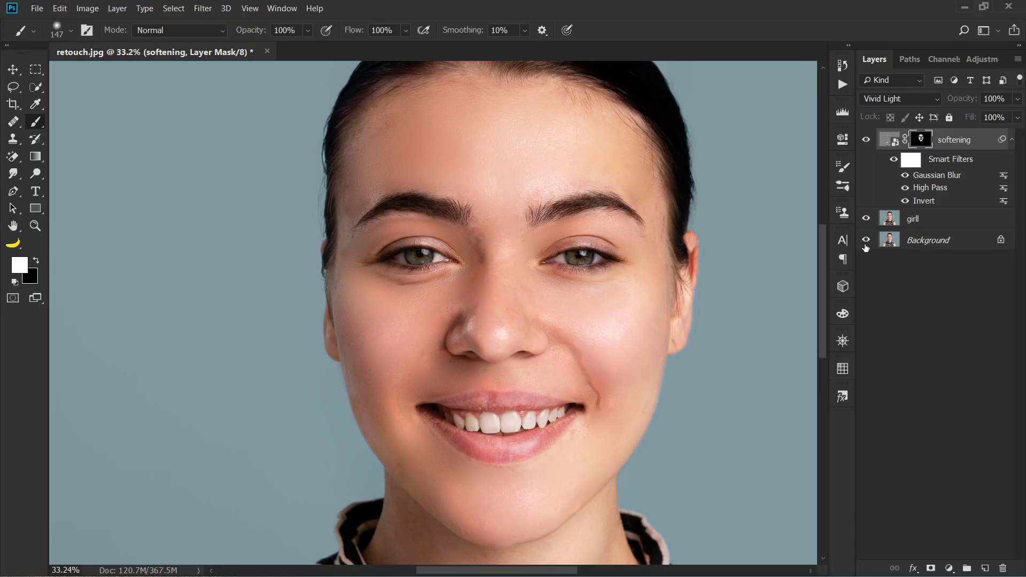
alt+click(866, 246)
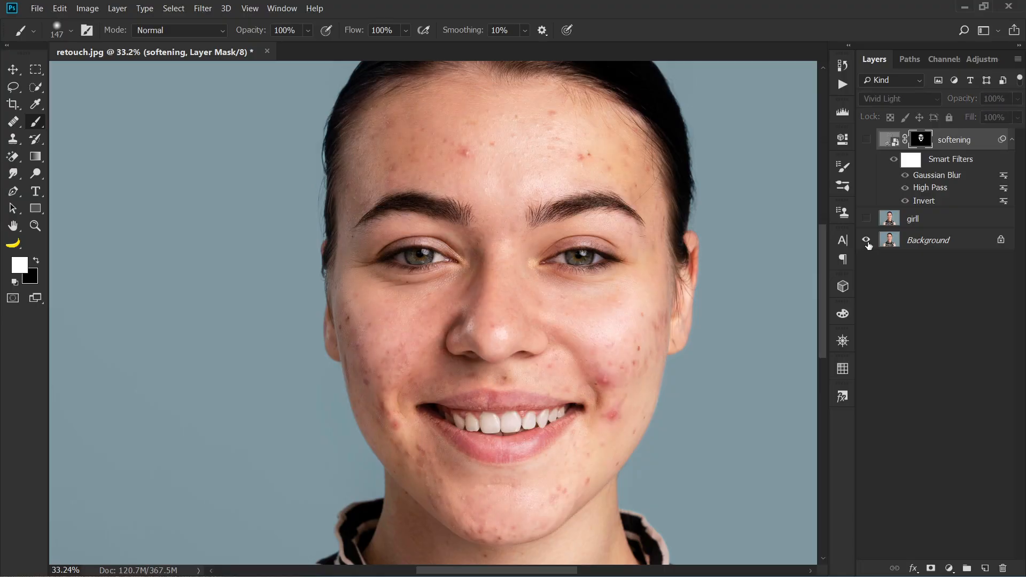
alt+click(867, 242)
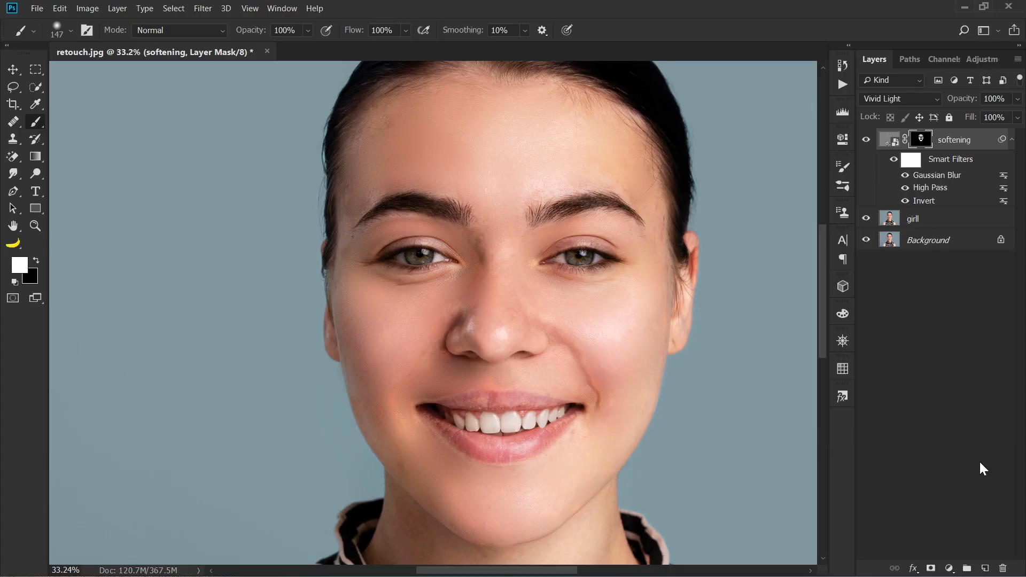
Step: Add a Solid Color fill layer in pure red (ff0000) above the softening layer and set its blend mode to Multiply
click(949, 568)
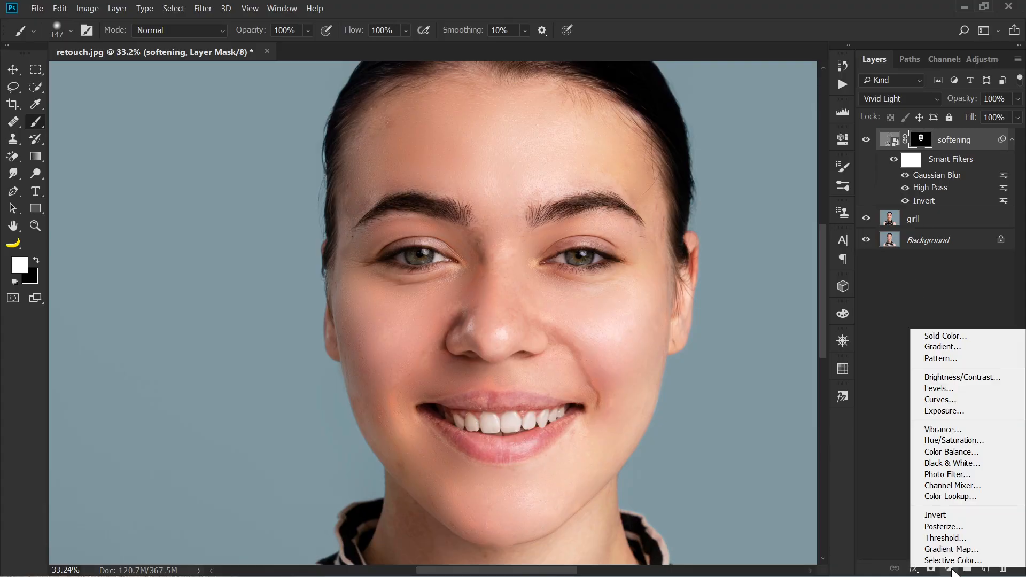
click(969, 337)
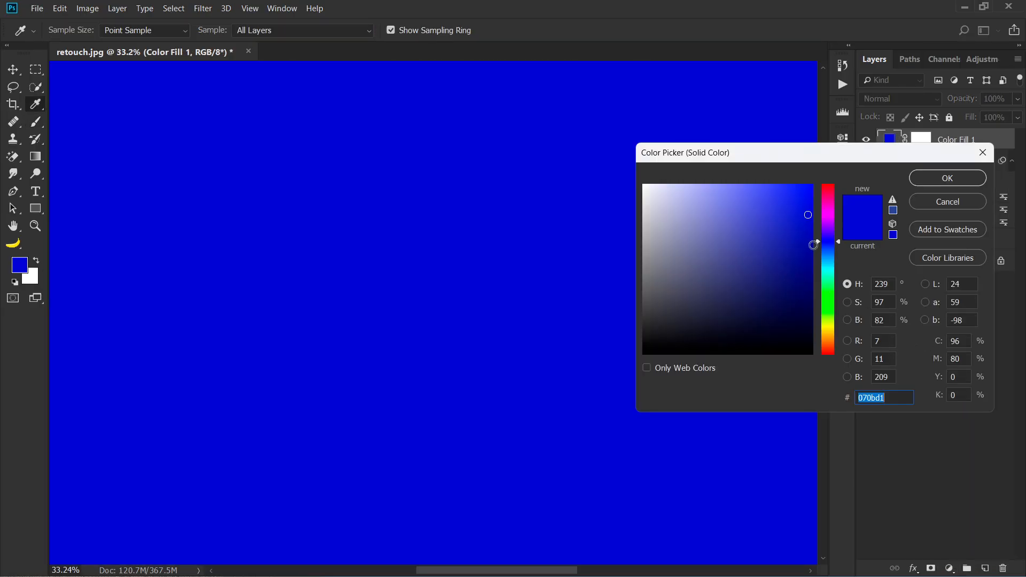
mouse_move(822, 287)
mouse_down()
mouse_move(823, 298)
mouse_move(843, 178)
mouse_move(821, 173)
mouse_up()
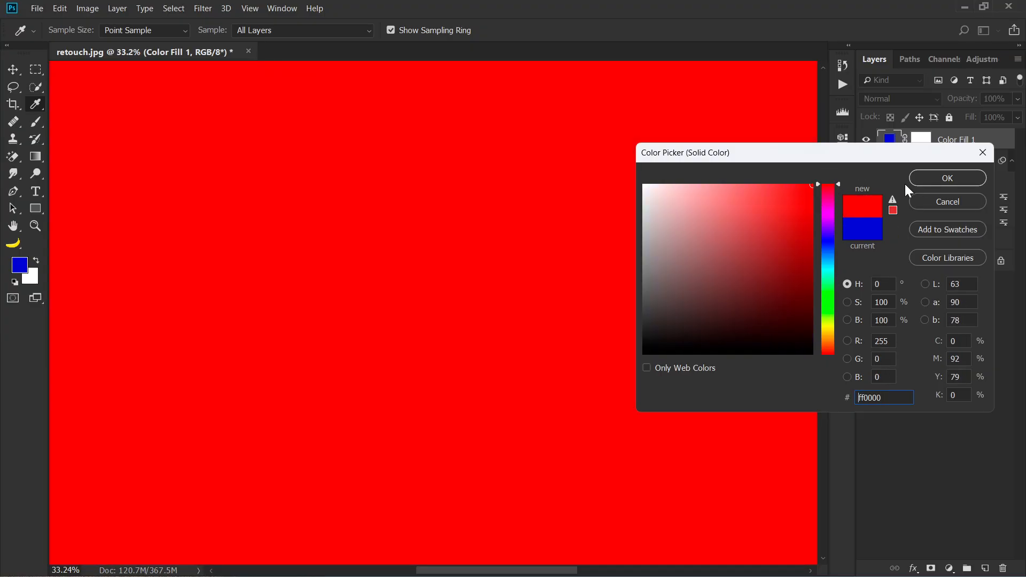
click(943, 178)
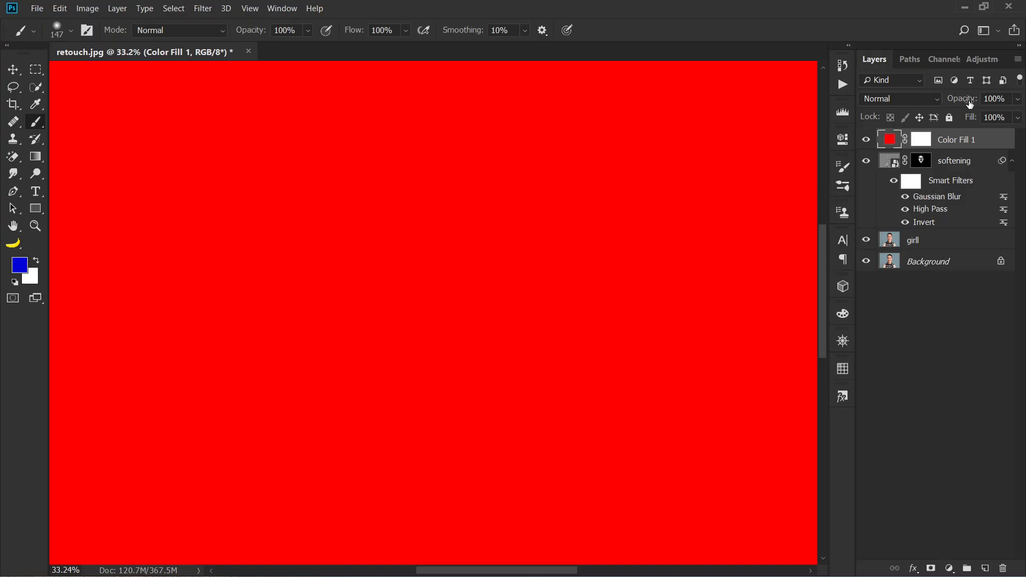
click(926, 99)
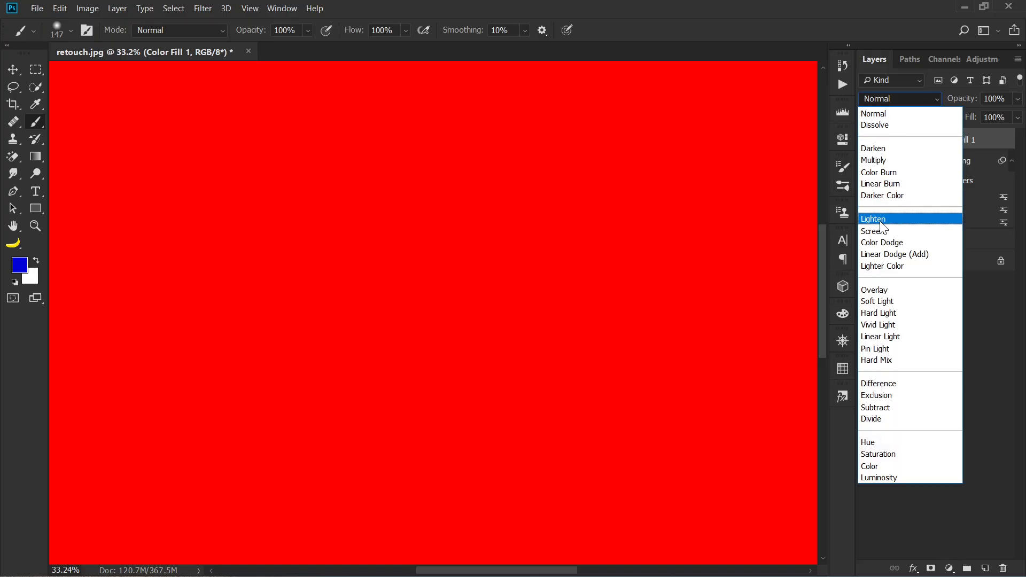
click(886, 161)
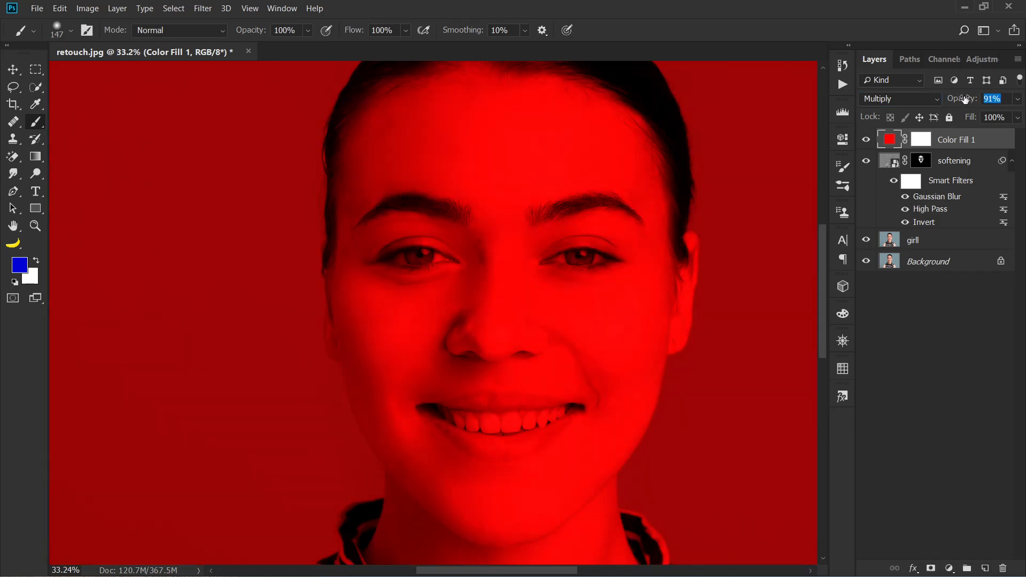
Step: Lower the red fill layer's opacity to 55% and invert its layer mask to hide the colour
drag(965, 100, 956, 102)
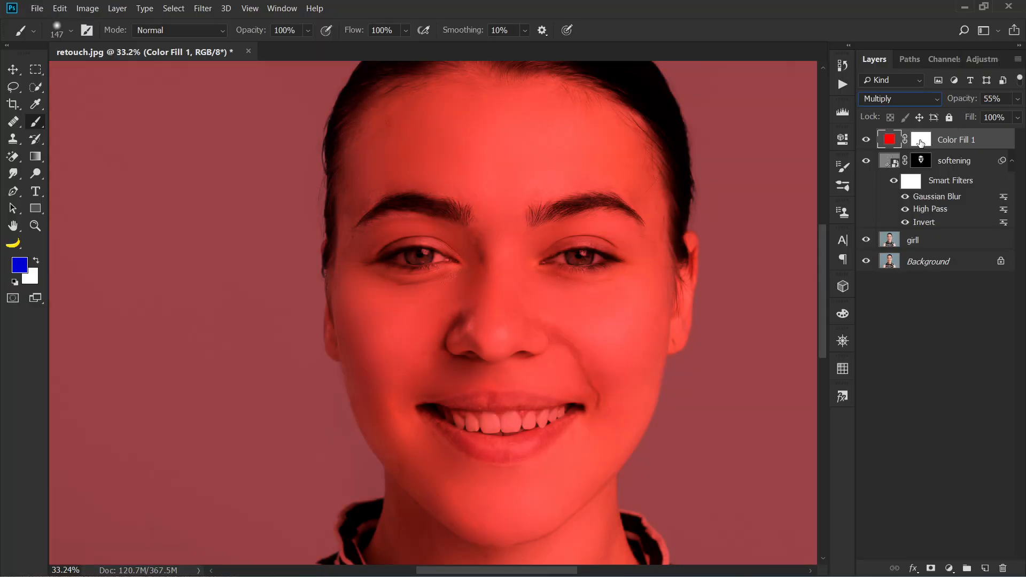
click(921, 142)
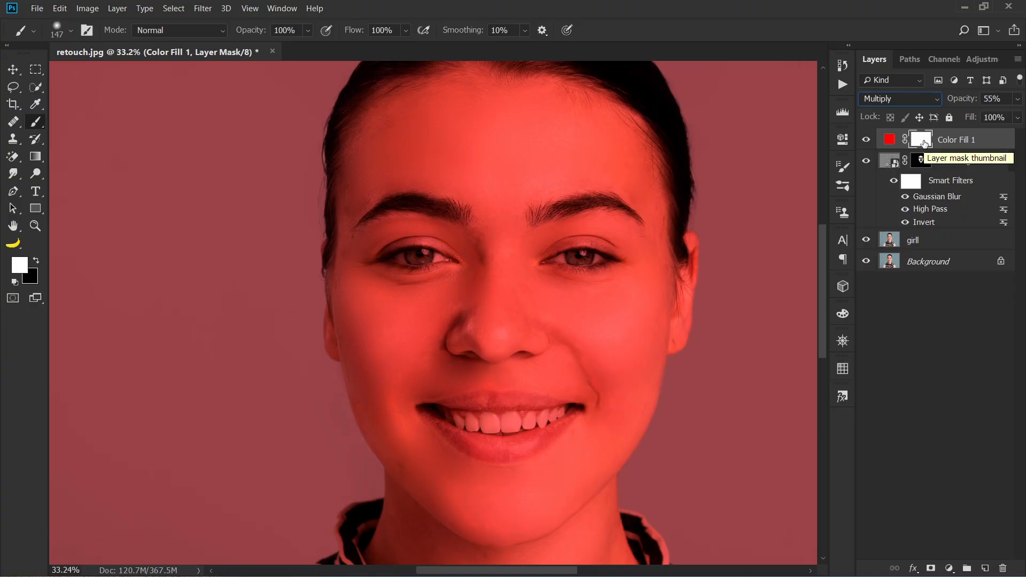
key(ctrl+i)
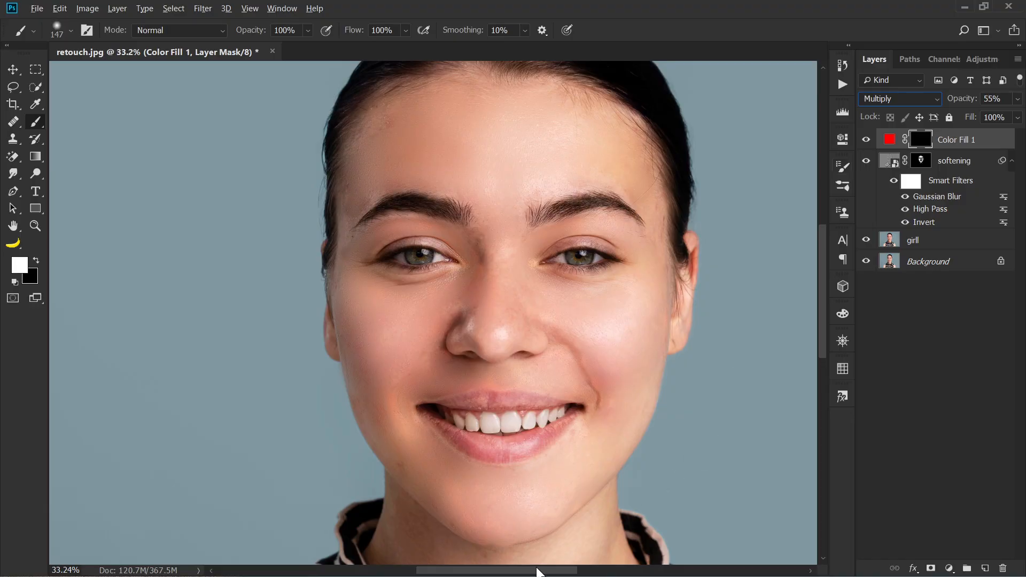
Step: Paint white on the fill layer's mask to reveal red along the middle of the lower lip, using a soft 94 px brush
drag(537, 570, 535, 571)
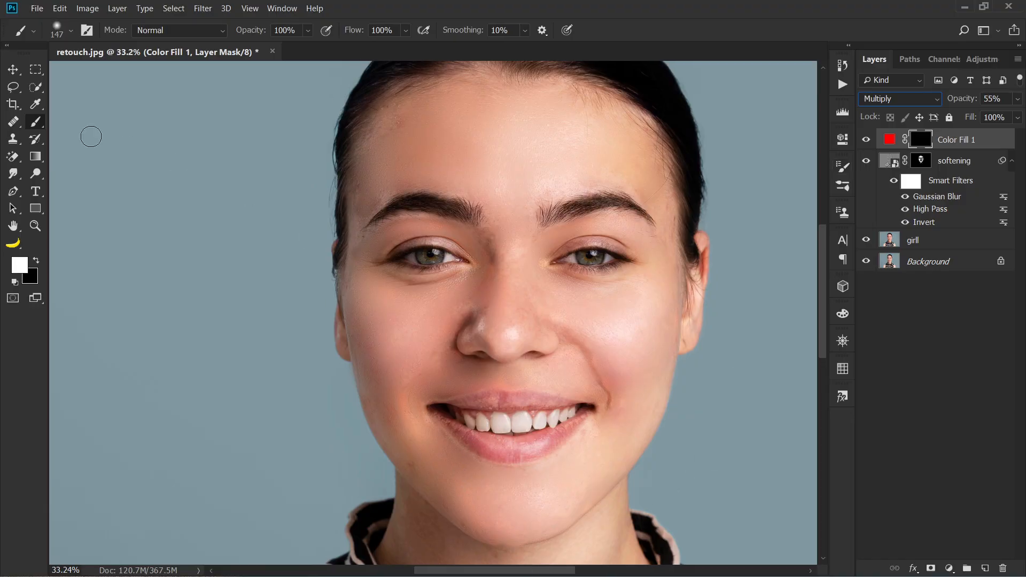
drag(497, 444, 542, 391)
scroll(513, 360, up, 4)
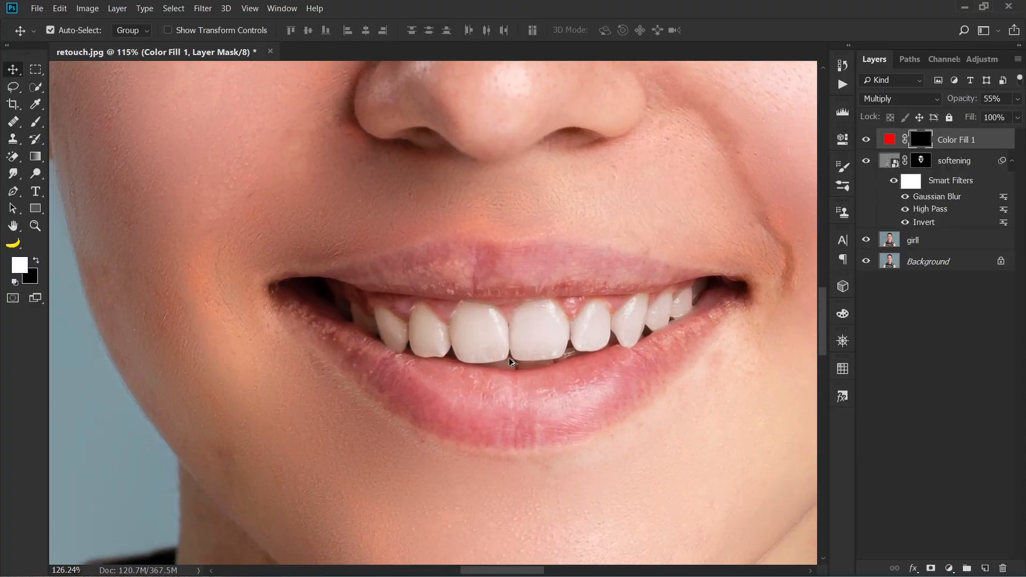
drag(553, 449, 476, 421)
key(b)
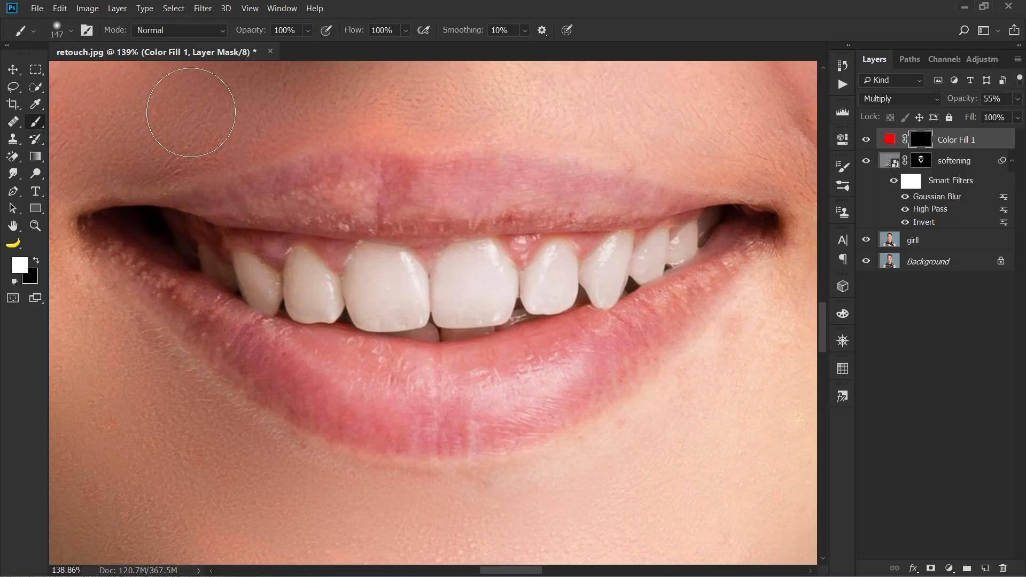
alt+right_click(435, 412)
mouse_move(468, 401)
mouse_down()
mouse_move(298, 381)
mouse_move(387, 401)
mouse_move(303, 377)
mouse_move(214, 328)
mouse_up()
mouse_move(255, 361)
mouse_down()
mouse_move(356, 401)
mouse_move(256, 313)
mouse_up()
key(ctrl+z)
mouse_move(522, 453)
mouse_down()
mouse_move(404, 436)
mouse_move(586, 362)
mouse_up()
Step: Undo the stray stroke and extend the red to the lower lip's outer edge with 38 px and 92 px brushes
scroll(458, 393, up, 3)
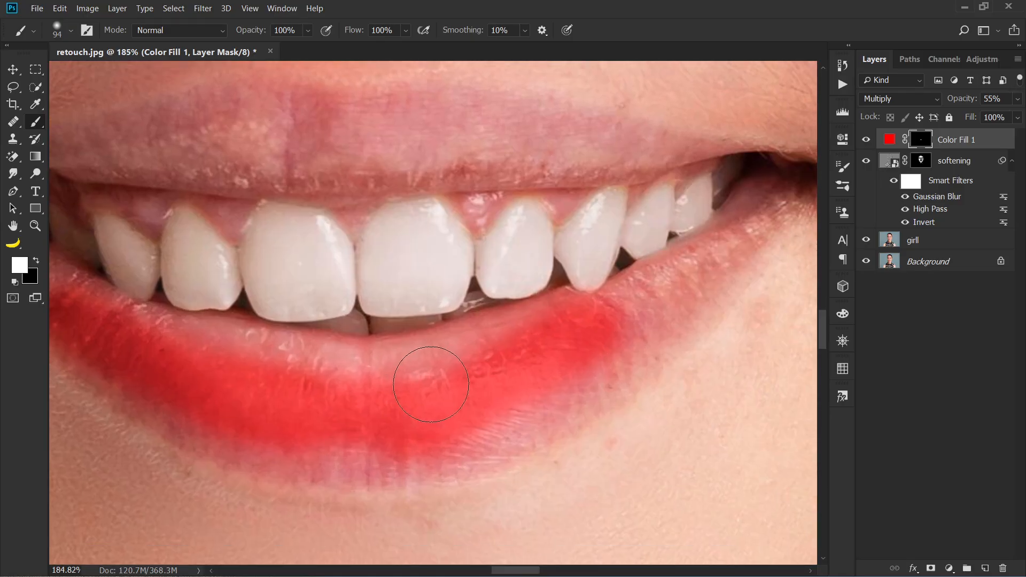
mouse_move(476, 383)
mouse_down()
mouse_move(441, 388)
mouse_move(510, 392)
mouse_move(352, 442)
mouse_move(484, 434)
mouse_move(451, 450)
mouse_move(323, 454)
mouse_move(364, 463)
mouse_move(455, 458)
mouse_move(416, 468)
mouse_up()
key(ctrl+z)
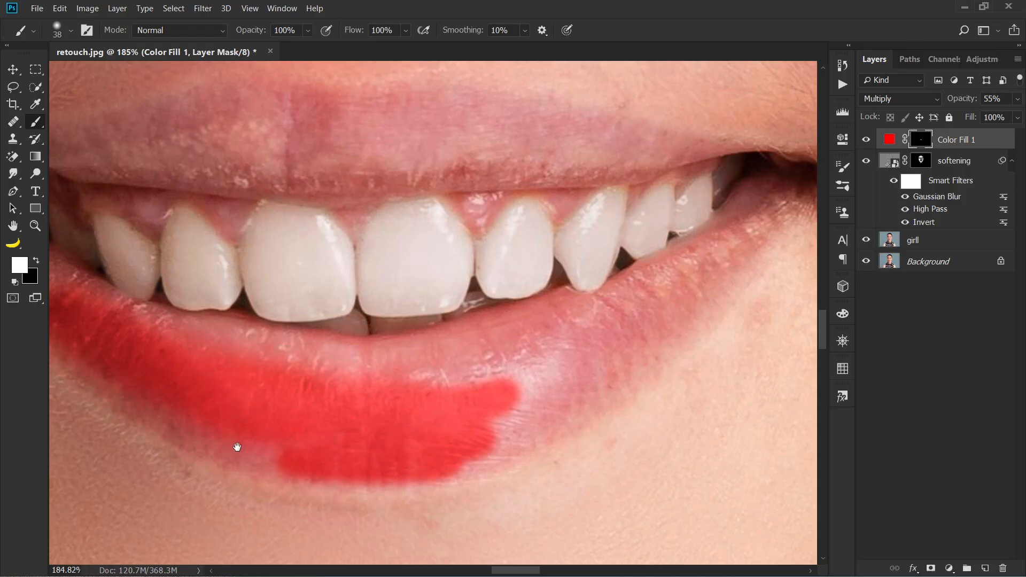
drag(236, 444, 457, 449)
mouse_move(524, 462)
mouse_down()
mouse_move(397, 430)
mouse_move(256, 331)
mouse_up()
mouse_move(466, 443)
mouse_down()
mouse_move(521, 438)
mouse_move(370, 386)
mouse_up()
mouse_move(693, 433)
mouse_down()
mouse_move(339, 431)
mouse_move(336, 415)
mouse_move(359, 398)
mouse_move(468, 342)
mouse_up()
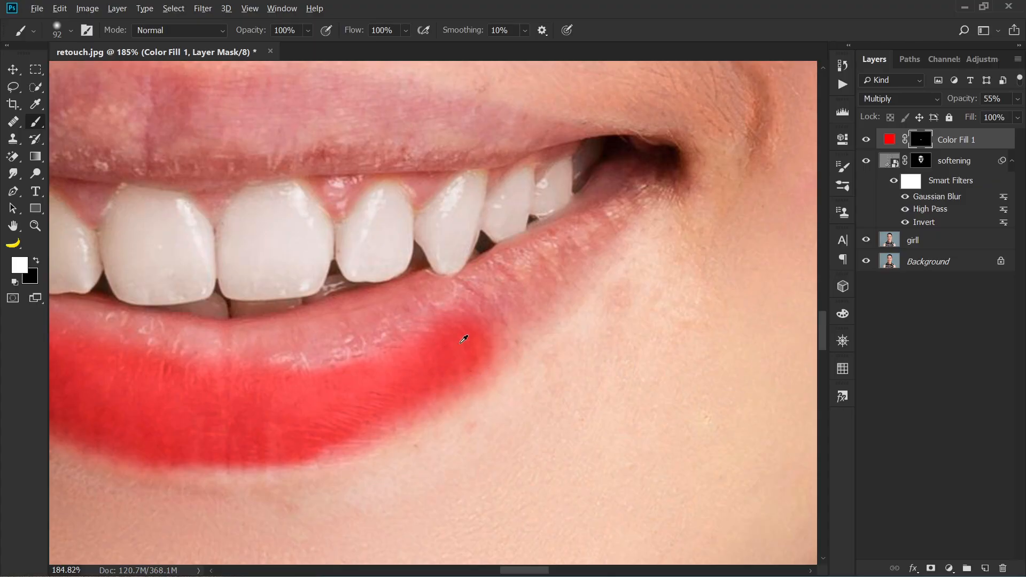
Step: Fill the inner edge of the lower lip along the teeth with red using a 46 px brush
scroll(465, 339, up, 5)
right_click(457, 345)
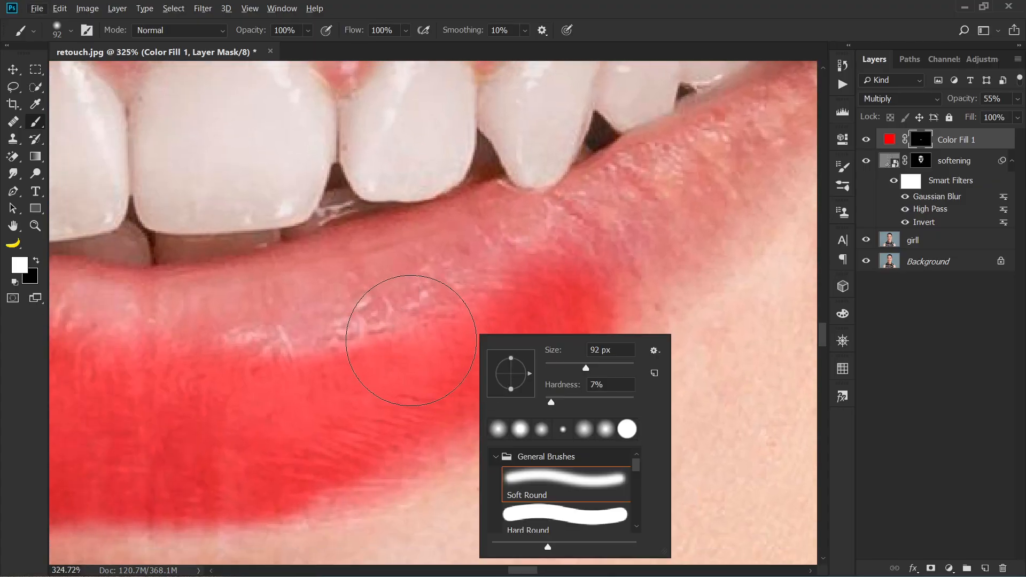
click(412, 344)
drag(417, 342, 365, 348)
mouse_move(472, 267)
mouse_down()
mouse_move(256, 362)
mouse_move(460, 297)
mouse_move(223, 368)
mouse_move(404, 344)
mouse_up()
mouse_move(543, 248)
mouse_down()
mouse_move(306, 296)
mouse_move(213, 299)
mouse_up()
drag(224, 344, 504, 371)
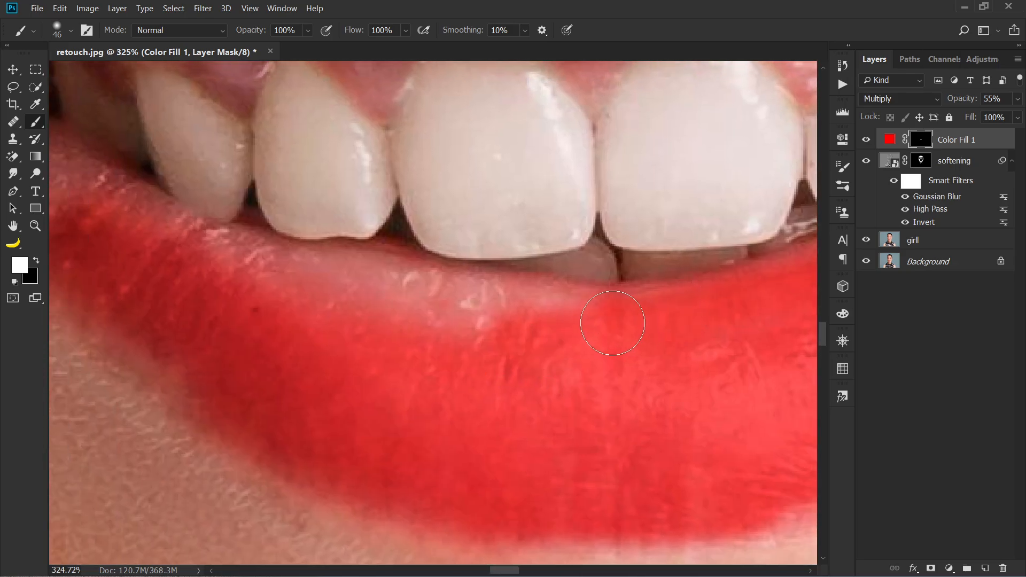
mouse_move(616, 327)
mouse_down()
mouse_move(436, 314)
mouse_move(297, 289)
mouse_up()
drag(215, 291, 456, 392)
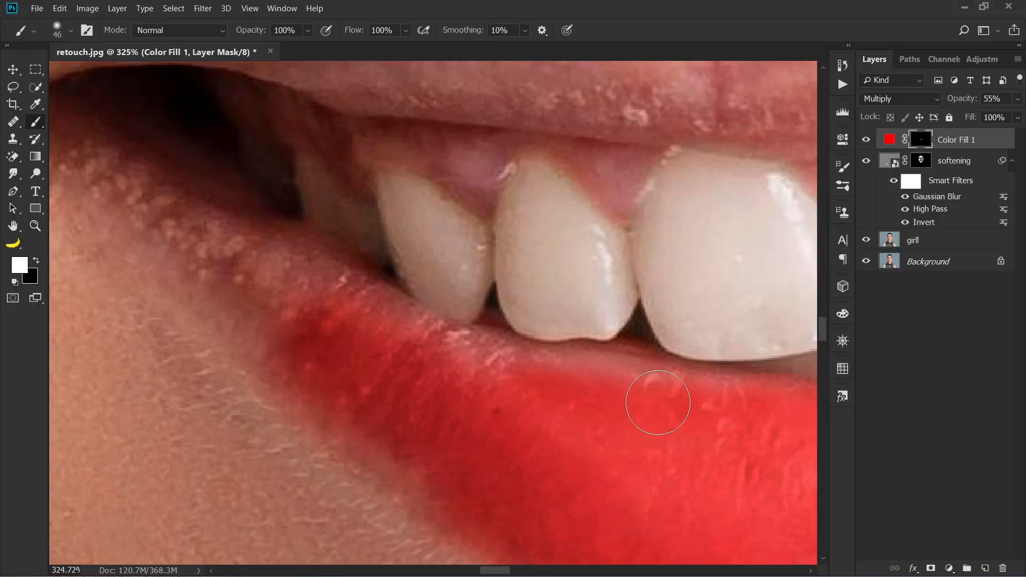
mouse_move(658, 403)
mouse_down()
mouse_move(435, 365)
mouse_move(314, 293)
mouse_up()
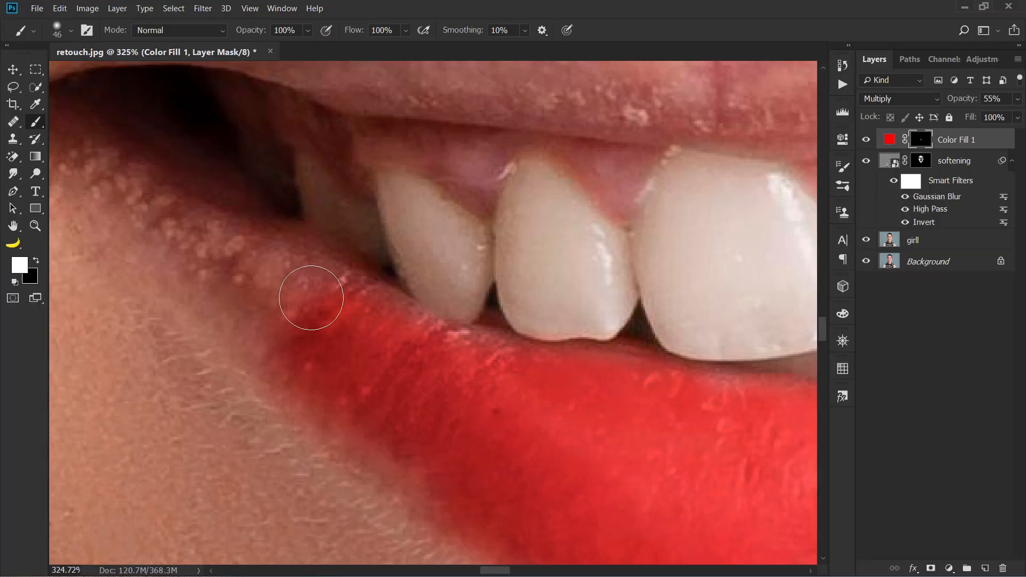
Step: Extend the red over the right part of the lower lip toward the mouth corner, finishing with a 31 px brush
mouse_move(429, 394)
mouse_down()
mouse_move(387, 359)
mouse_move(248, 389)
mouse_up()
mouse_move(308, 353)
mouse_down()
mouse_move(317, 302)
mouse_move(233, 330)
mouse_up()
mouse_move(397, 316)
mouse_down()
mouse_move(360, 337)
mouse_move(463, 303)
mouse_up()
mouse_move(387, 329)
mouse_down()
mouse_move(355, 339)
mouse_move(342, 303)
mouse_up()
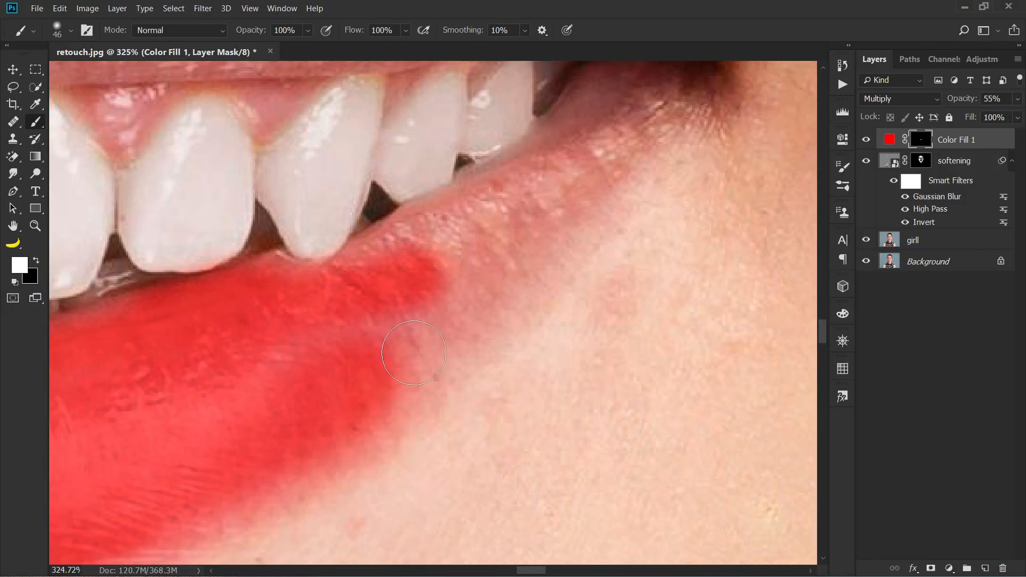
mouse_move(369, 367)
mouse_down()
mouse_move(513, 259)
mouse_move(270, 356)
mouse_up()
mouse_move(349, 336)
mouse_down()
mouse_move(360, 398)
mouse_move(298, 466)
mouse_up()
alt+right_click(460, 333)
mouse_move(460, 333)
mouse_down()
mouse_move(385, 372)
mouse_move(425, 320)
mouse_move(286, 404)
mouse_up()
drag(369, 387, 323, 407)
mouse_move(420, 368)
mouse_down()
mouse_move(543, 268)
mouse_move(550, 235)
mouse_move(389, 347)
mouse_move(443, 308)
mouse_up()
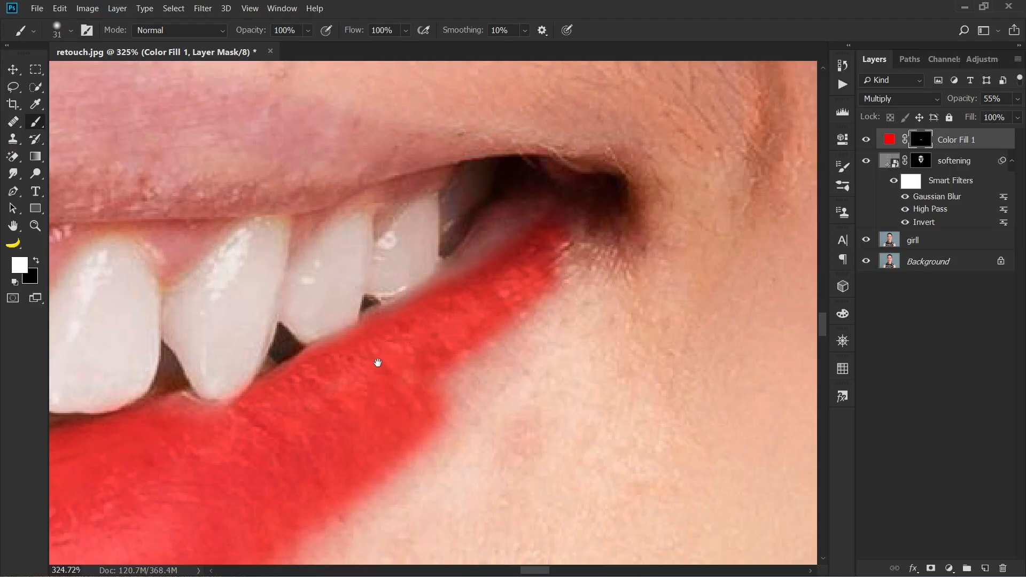
Step: Cover the remaining inner edge of the lower lip near the right mouth corner with the 31 px brush
drag(378, 360, 331, 388)
drag(405, 382, 460, 309)
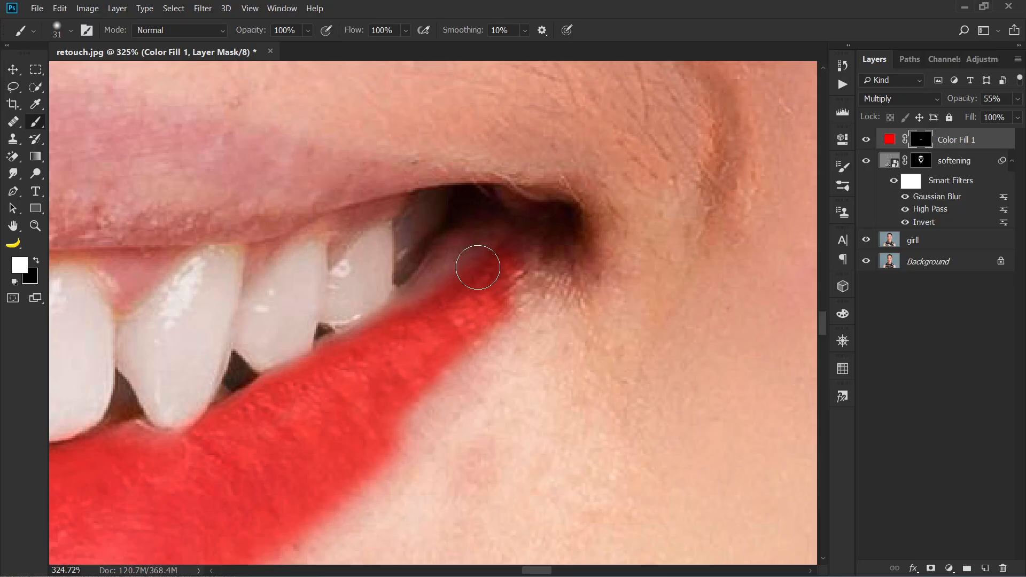
mouse_move(478, 267)
mouse_down()
mouse_move(425, 316)
mouse_move(448, 282)
mouse_move(406, 333)
mouse_up()
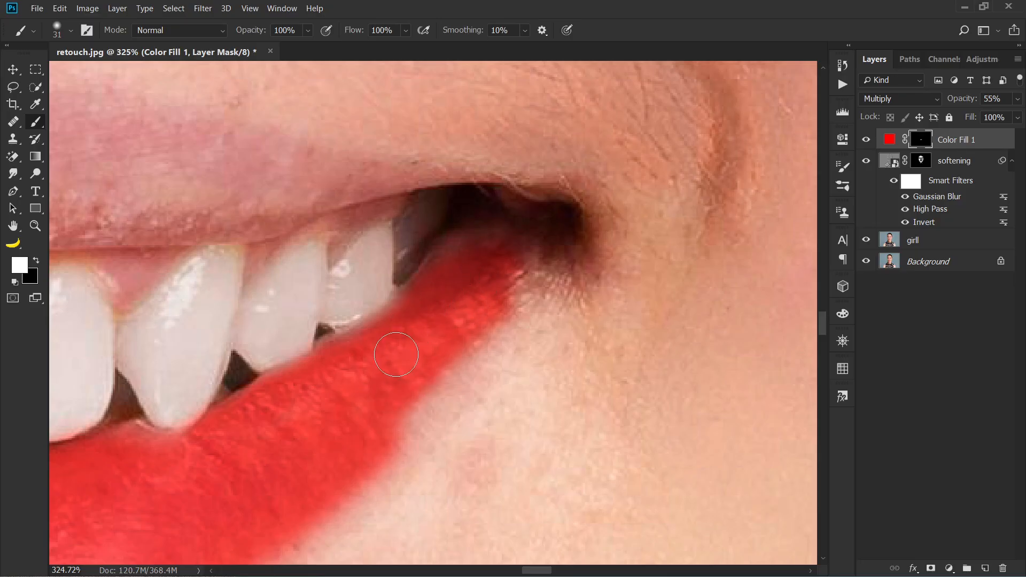
drag(380, 417, 426, 354)
mouse_move(483, 263)
mouse_down()
mouse_move(591, 305)
mouse_move(598, 296)
mouse_up()
Step: Outline the upper lip in red from the right mouth corner toward the centre with 13 px and 21 px brushes
alt+right_click(594, 297)
drag(612, 203, 553, 201)
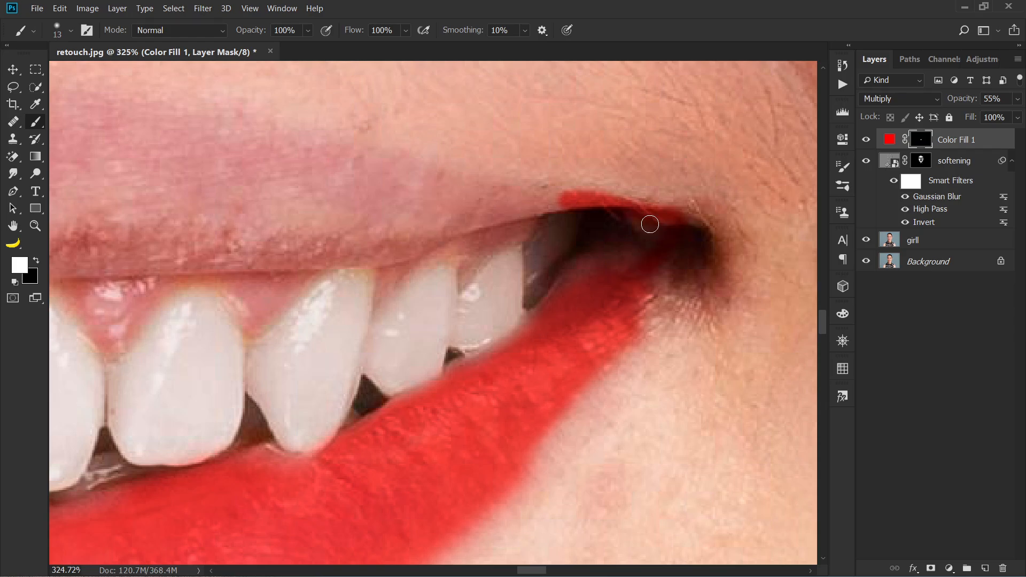
mouse_move(650, 224)
mouse_down()
mouse_move(716, 249)
mouse_move(791, 251)
mouse_up()
mouse_move(697, 230)
mouse_down()
mouse_move(654, 212)
mouse_move(310, 150)
mouse_up()
drag(327, 202, 432, 222)
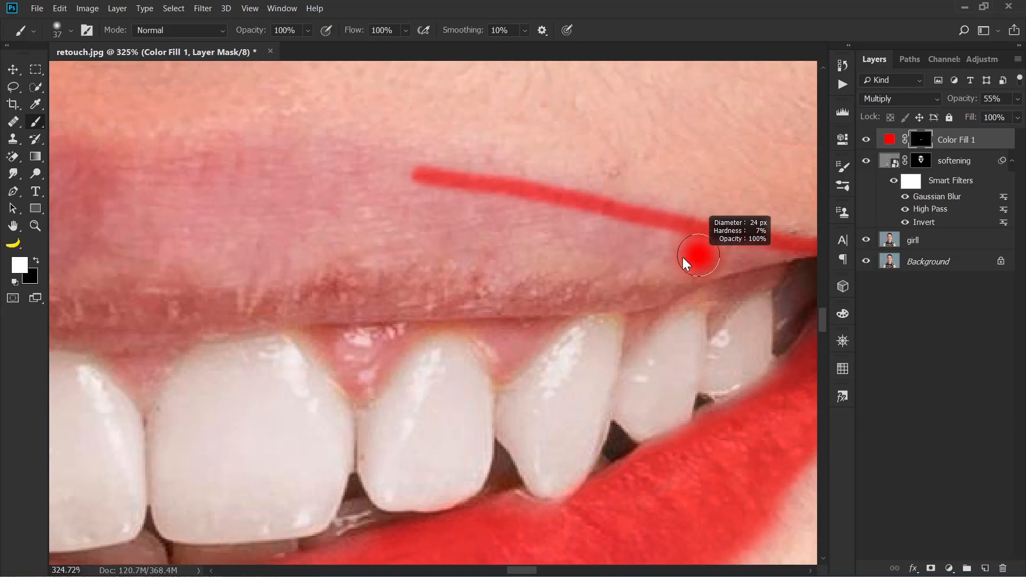
drag(748, 261, 258, 205)
mouse_move(366, 252)
mouse_down()
mouse_move(533, 293)
mouse_move(741, 322)
mouse_up()
drag(797, 265, 660, 271)
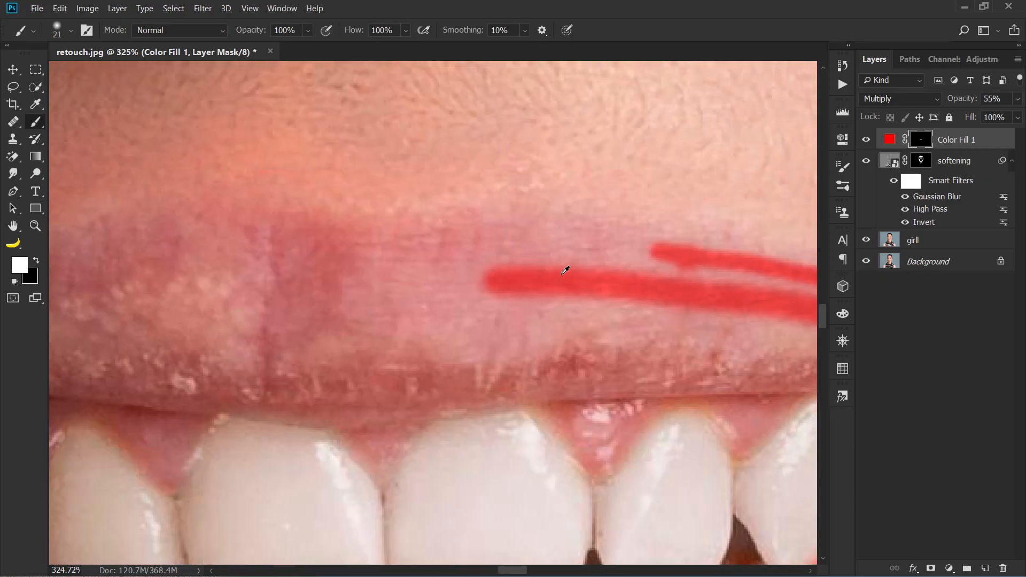
Step: Fill the right half of the upper lip with red using a 61 px brush and close thin gaps with an 11 px brush
drag(565, 272, 601, 273)
mouse_move(665, 281)
mouse_down()
mouse_move(436, 256)
mouse_move(382, 261)
mouse_up()
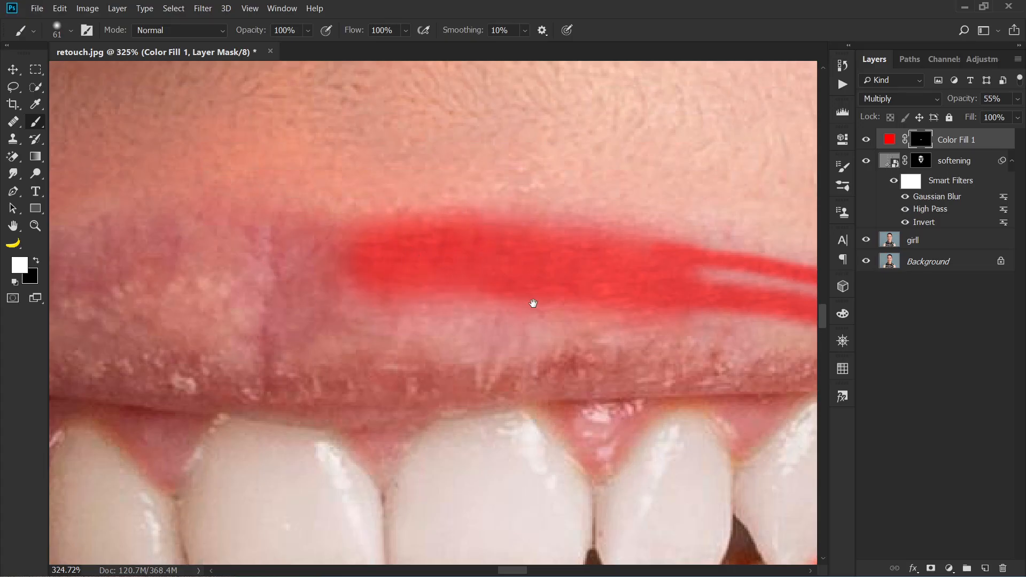
mouse_move(561, 302)
mouse_down()
mouse_move(455, 297)
mouse_move(295, 324)
mouse_up()
mouse_move(497, 329)
mouse_down()
mouse_move(384, 319)
mouse_move(563, 310)
mouse_move(550, 291)
mouse_move(451, 283)
mouse_up()
drag(508, 310, 345, 292)
mouse_move(468, 308)
mouse_down()
mouse_move(450, 304)
mouse_move(597, 304)
mouse_move(435, 313)
mouse_up()
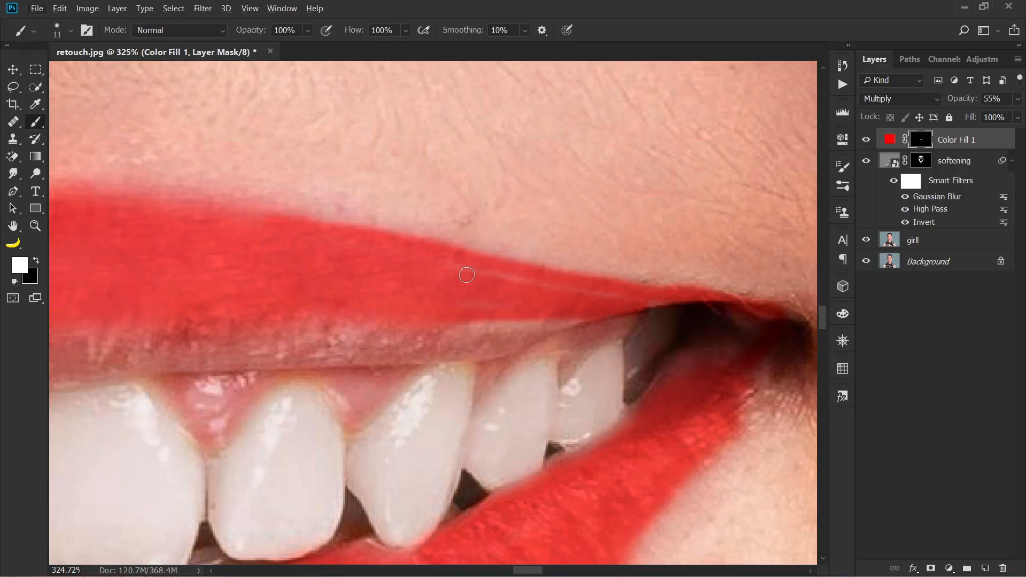
drag(378, 293, 562, 303)
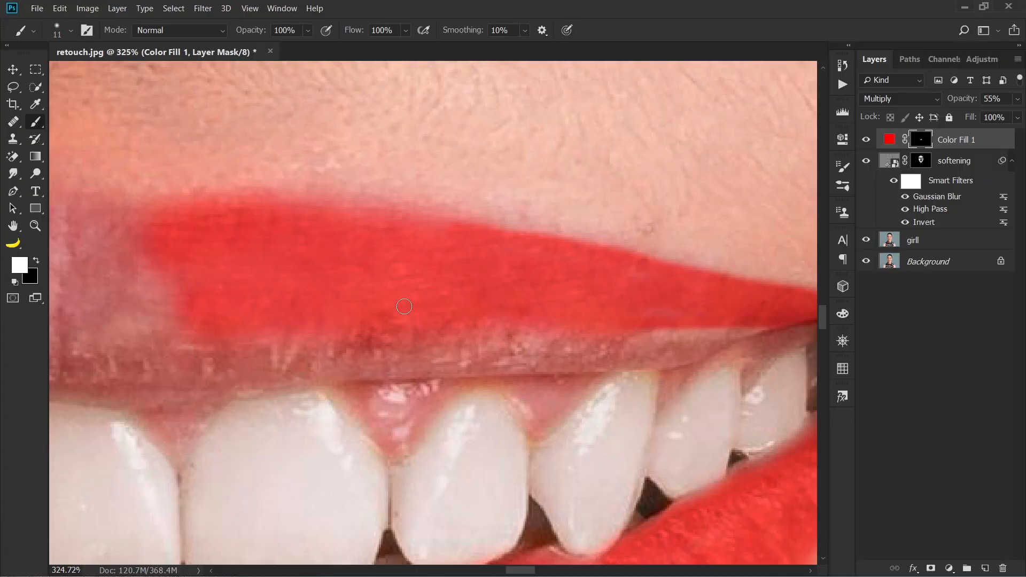
Step: Extend the red across the centre and left half of the upper lip with a 51 px brush
drag(438, 319, 456, 310)
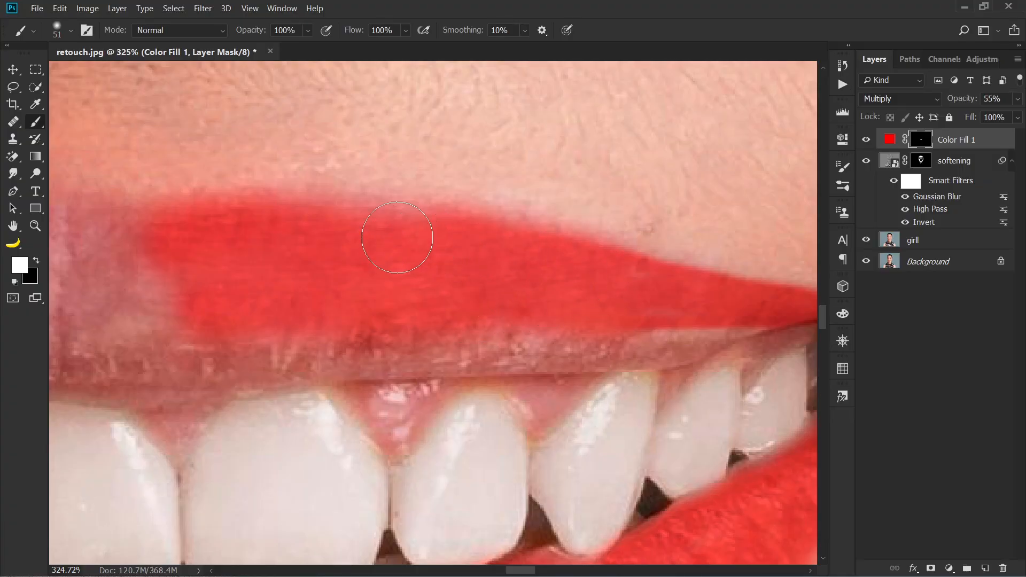
drag(242, 289, 605, 339)
drag(539, 292, 309, 298)
drag(312, 342, 650, 356)
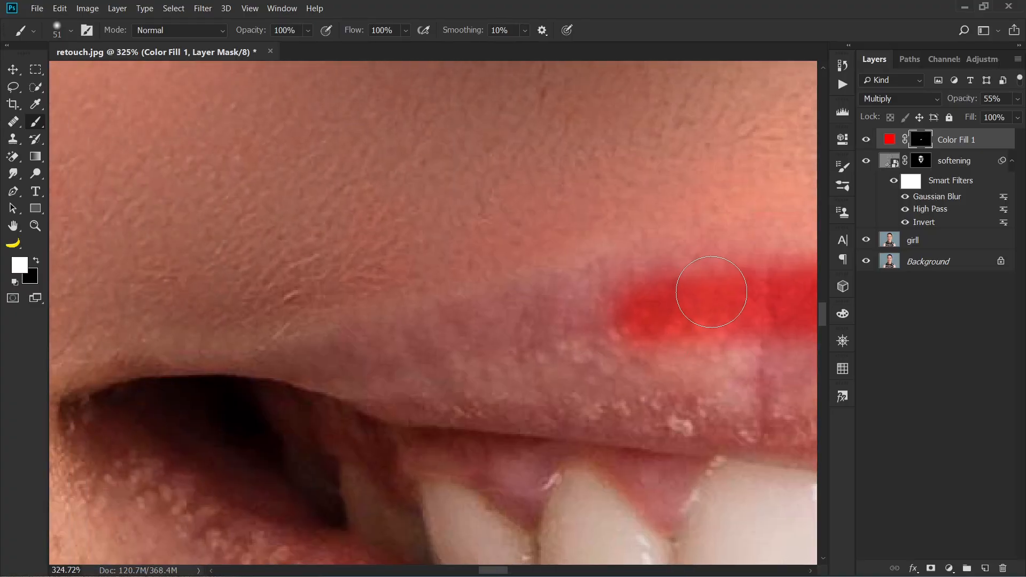
mouse_move(713, 297)
mouse_down()
mouse_move(504, 318)
mouse_move(304, 376)
mouse_up()
drag(376, 375, 284, 357)
drag(401, 352, 736, 358)
drag(512, 340, 607, 334)
drag(559, 348, 539, 348)
mouse_move(475, 372)
mouse_down()
mouse_move(406, 371)
mouse_move(634, 387)
mouse_up()
Step: Paint red along the upper lip's lower edge, from the left of centre to the right mouth corner, with a 29 px brush
mouse_move(690, 378)
mouse_down()
mouse_move(364, 370)
mouse_move(488, 339)
mouse_move(543, 358)
mouse_up()
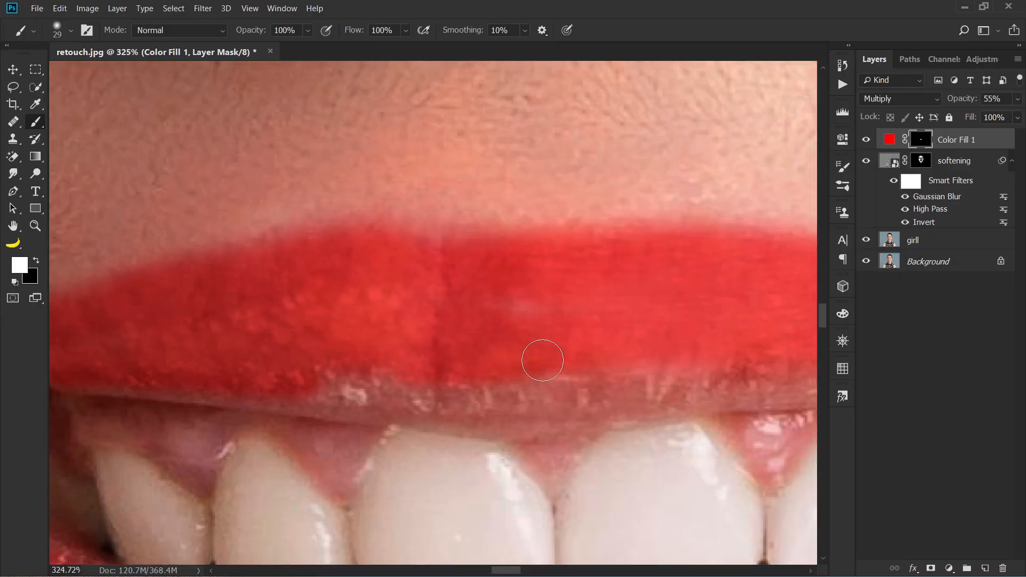
mouse_move(636, 390)
mouse_down()
mouse_move(335, 406)
mouse_move(235, 398)
mouse_up()
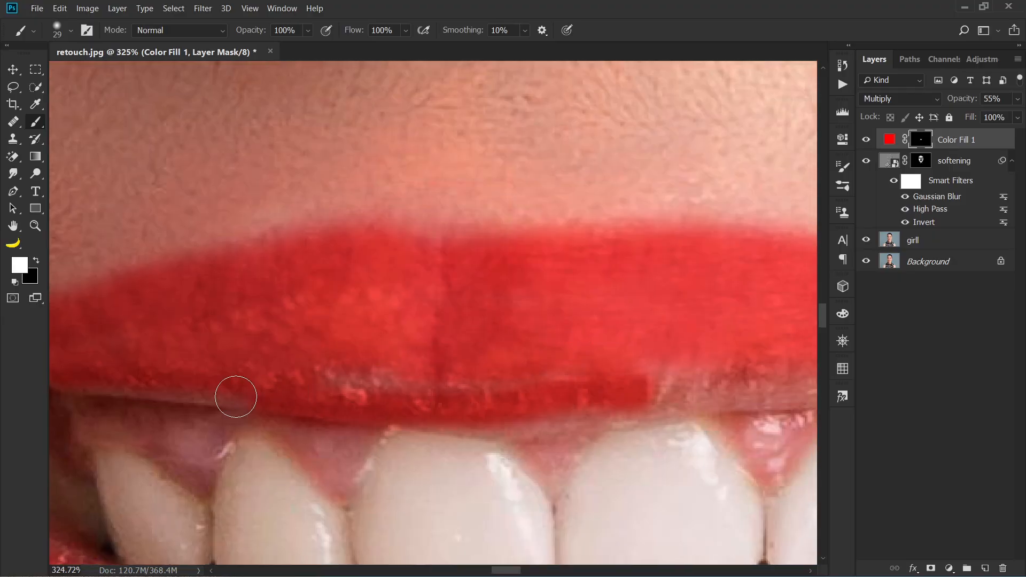
mouse_move(359, 383)
mouse_down()
mouse_move(298, 380)
mouse_move(491, 377)
mouse_up()
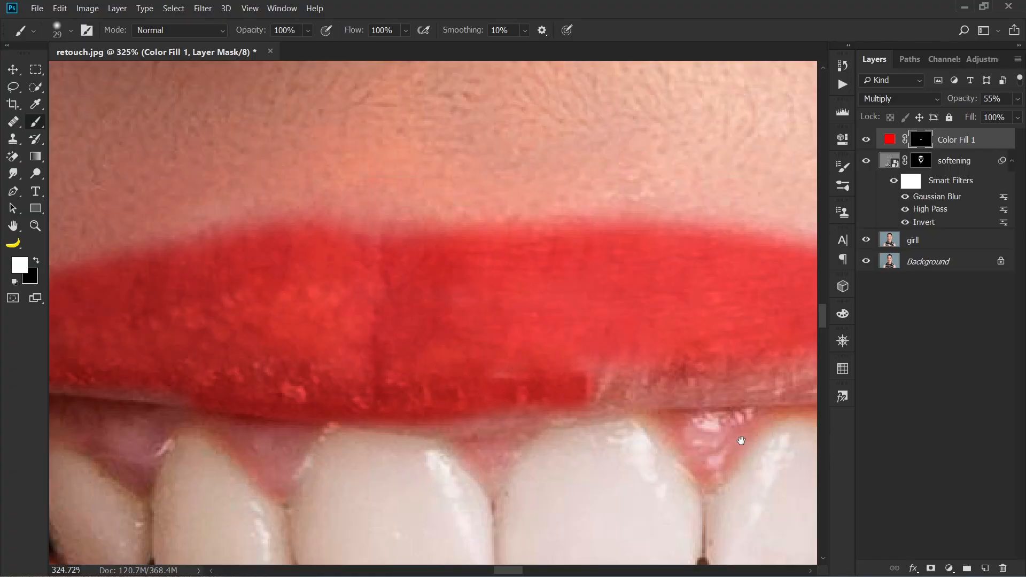
mouse_move(566, 381)
mouse_down()
mouse_move(404, 360)
mouse_move(582, 346)
mouse_move(209, 381)
mouse_up()
drag(550, 334, 426, 332)
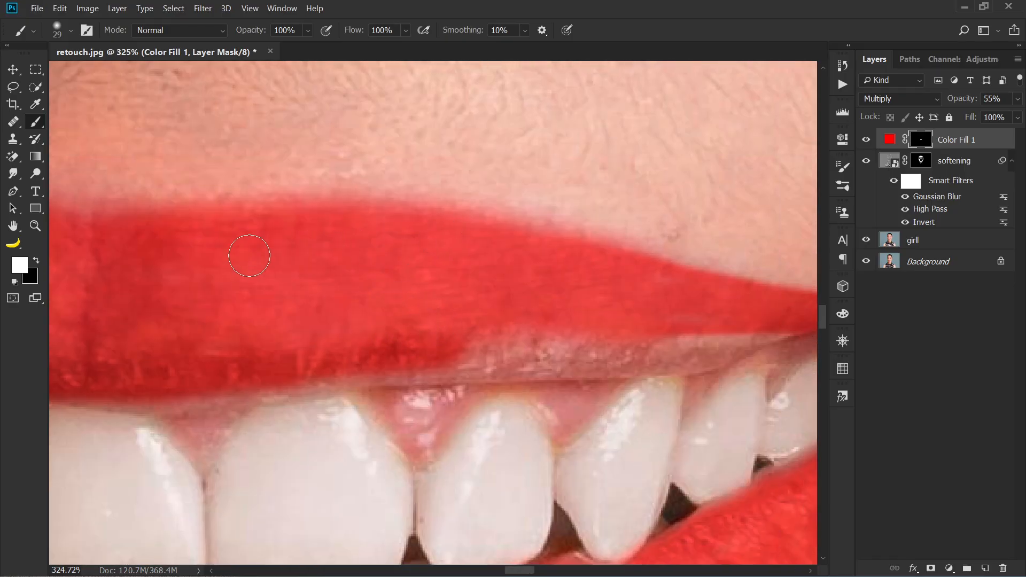
drag(433, 279, 337, 264)
mouse_move(355, 310)
mouse_down()
mouse_move(552, 322)
mouse_move(328, 335)
mouse_move(481, 348)
mouse_move(320, 339)
mouse_move(214, 354)
mouse_up()
mouse_move(591, 293)
mouse_down()
mouse_move(471, 275)
mouse_move(521, 298)
mouse_move(186, 329)
mouse_up()
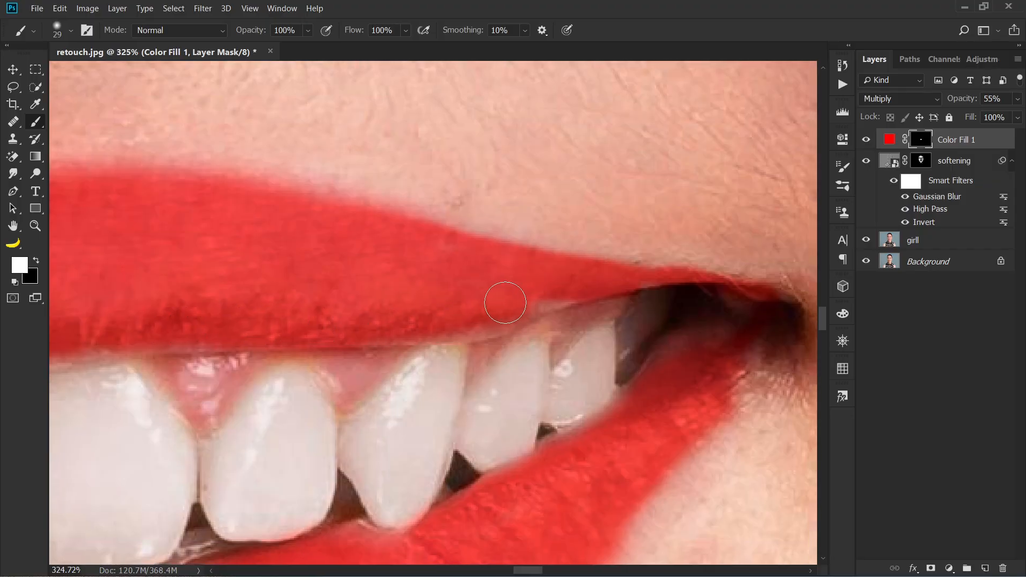
mouse_move(505, 303)
mouse_down()
mouse_move(566, 291)
mouse_move(409, 291)
mouse_up()
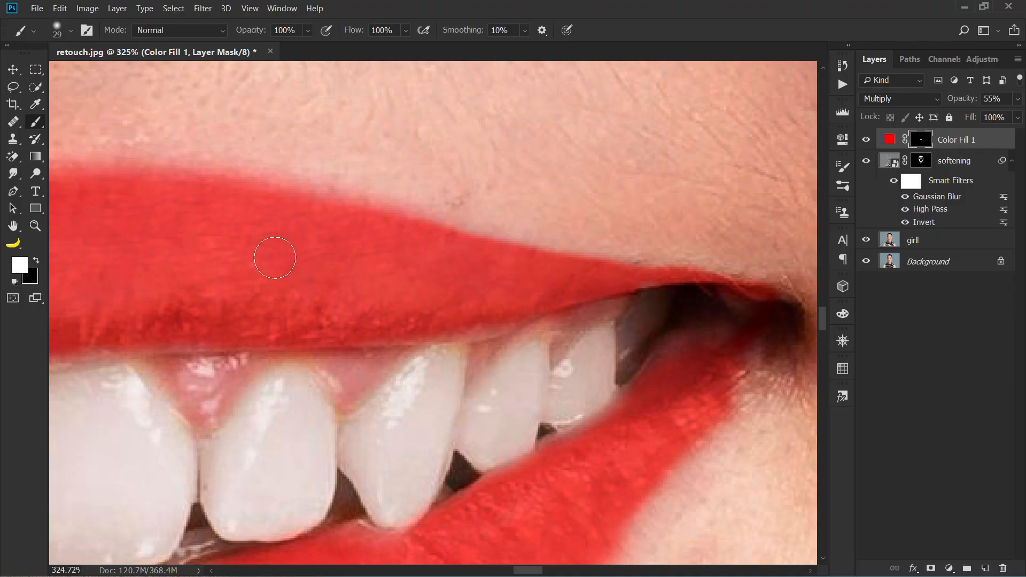
Step: Paint red around the left mouth corner and along the adjoining inner edge of the lower lip with a 22 px brush
drag(302, 303, 750, 291)
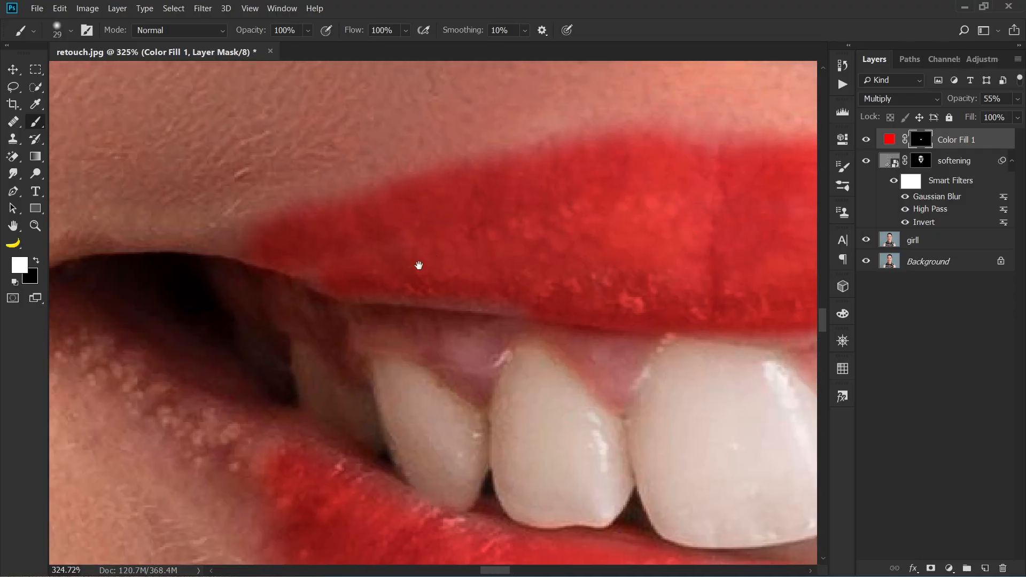
drag(419, 266, 654, 245)
mouse_move(487, 243)
mouse_down()
mouse_move(572, 264)
mouse_move(577, 350)
mouse_move(552, 337)
mouse_move(341, 355)
mouse_move(416, 454)
mouse_up()
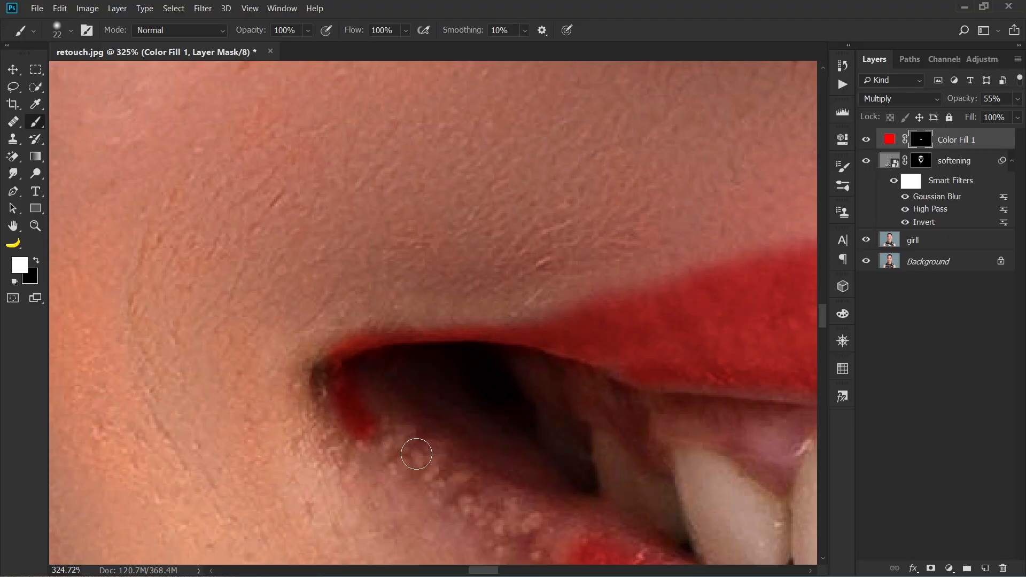
drag(575, 527, 394, 408)
drag(489, 474, 383, 361)
mouse_move(275, 321)
mouse_down()
mouse_move(408, 419)
mouse_move(495, 458)
mouse_move(342, 352)
mouse_up()
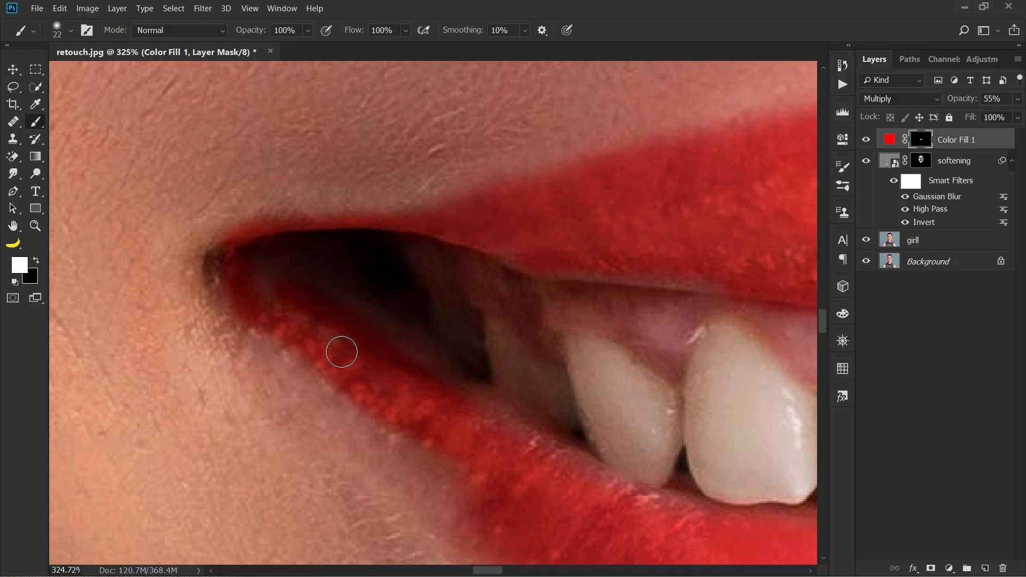
mouse_move(641, 489)
mouse_down()
mouse_move(571, 460)
mouse_move(460, 390)
mouse_up()
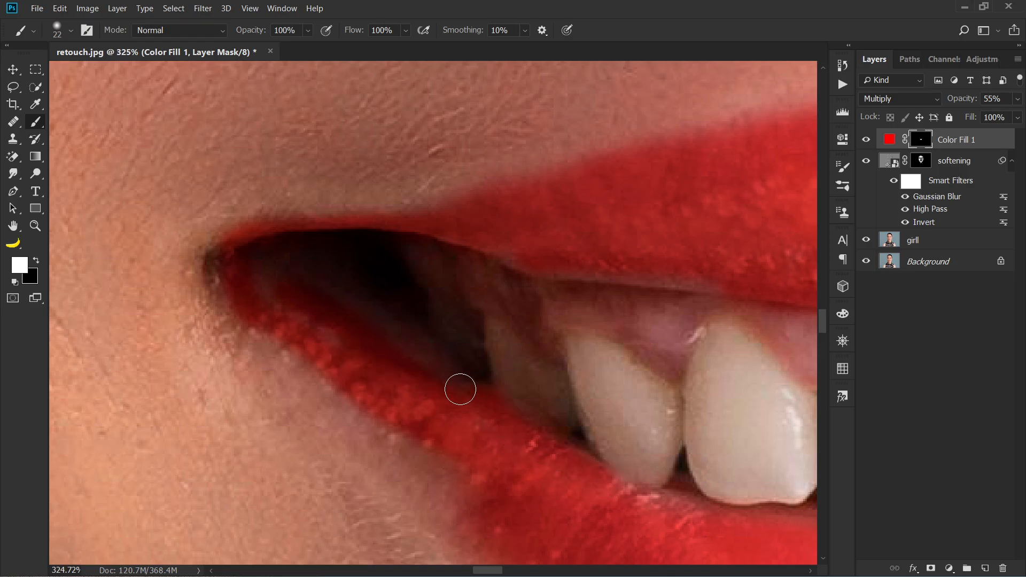
Step: Paint red along the outer edge of the lower lip's left half up to the mouth corner with a 22 px brush
mouse_move(427, 420)
mouse_down()
mouse_move(474, 490)
mouse_move(339, 383)
mouse_up()
scroll(369, 414, down, 5)
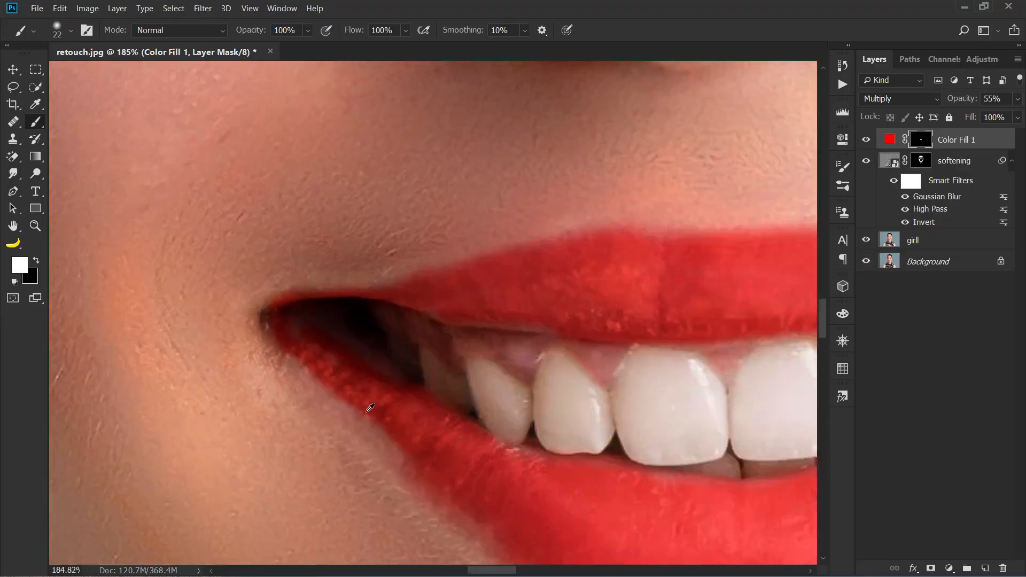
scroll(367, 421, down, 2)
scroll(358, 420, up, 4)
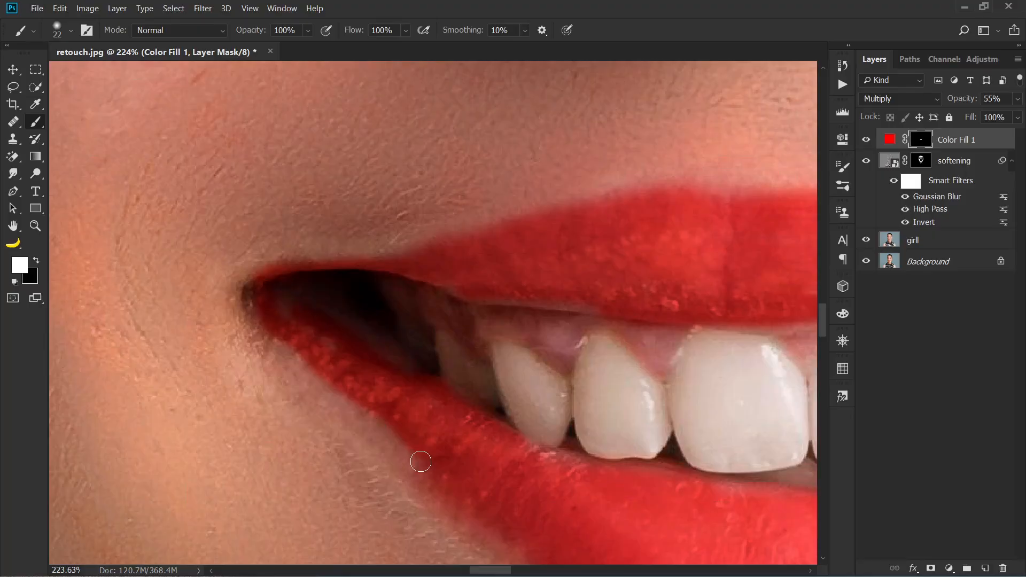
drag(426, 454, 311, 367)
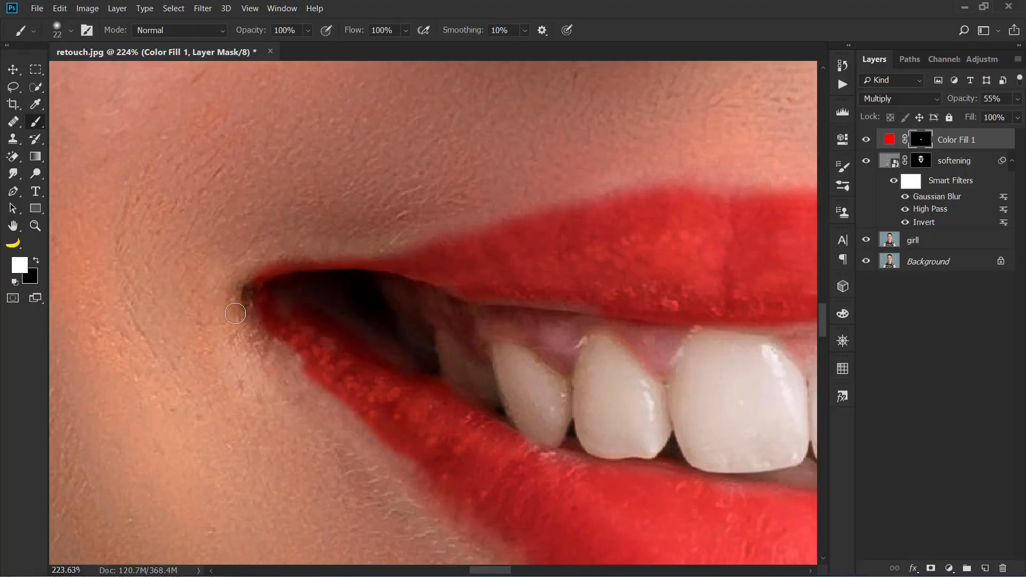
scroll(466, 492, down, 4)
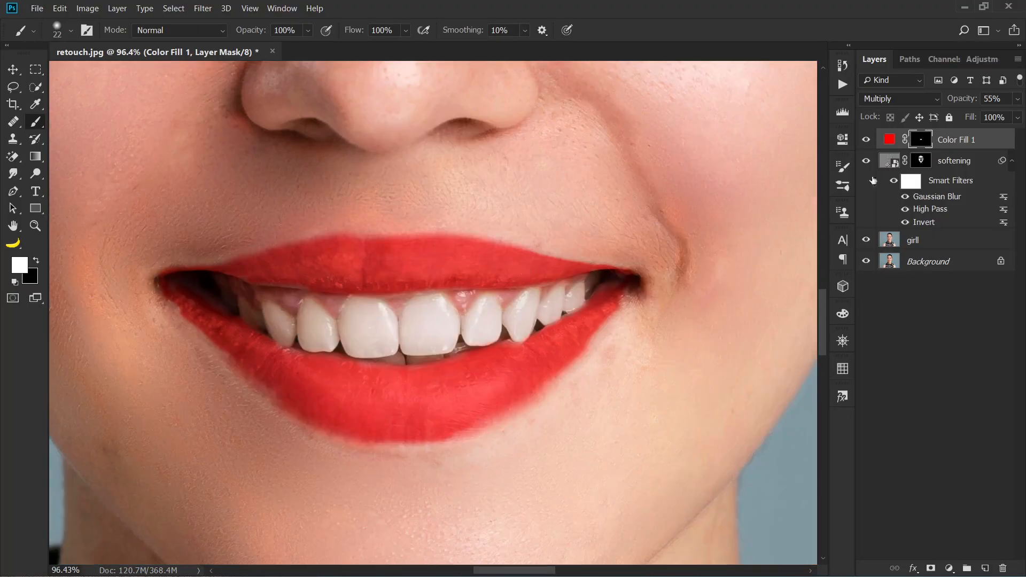
Step: Set the colour fill layer's opacity to 100% and its Blend If underlying-layer range to 44/87 for shadows and 172/225 for highlights
drag(965, 104, 1021, 118)
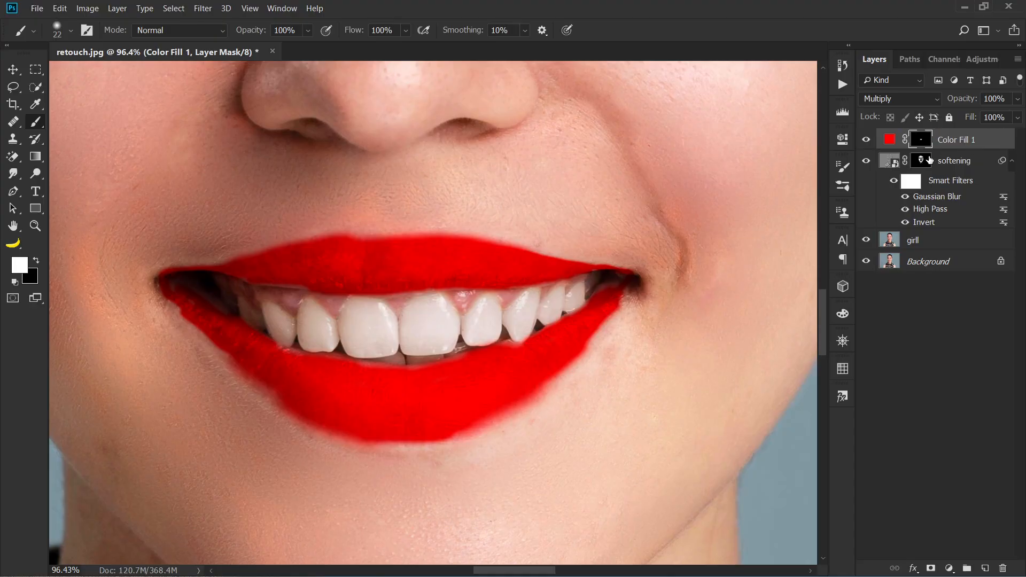
right_click(957, 147)
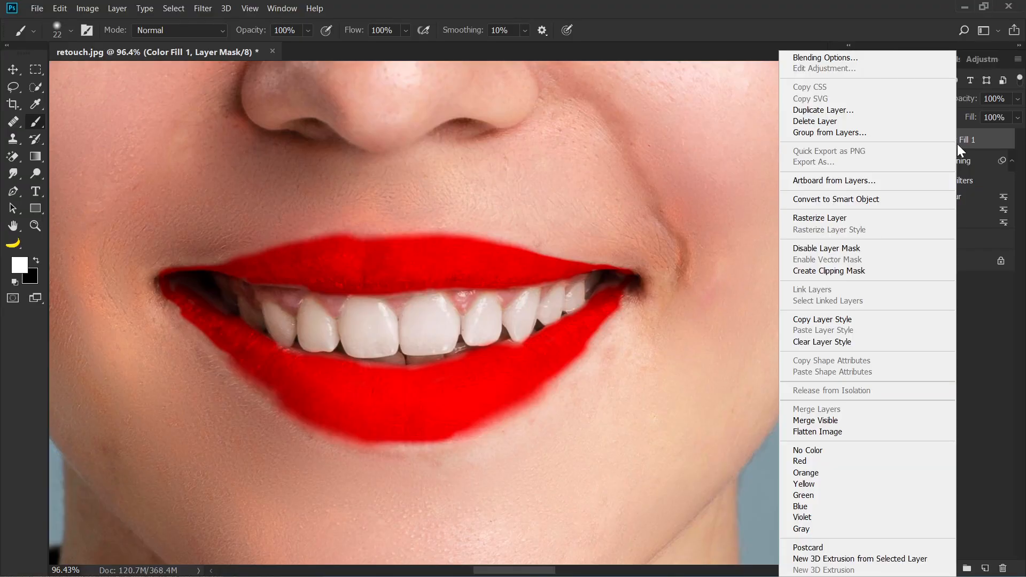
click(841, 59)
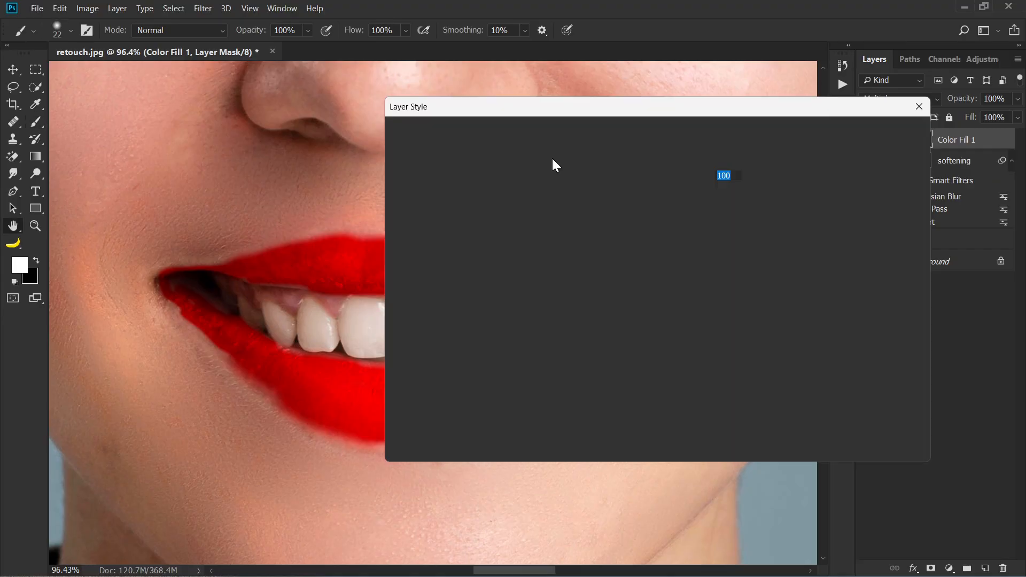
drag(553, 111, 781, 171)
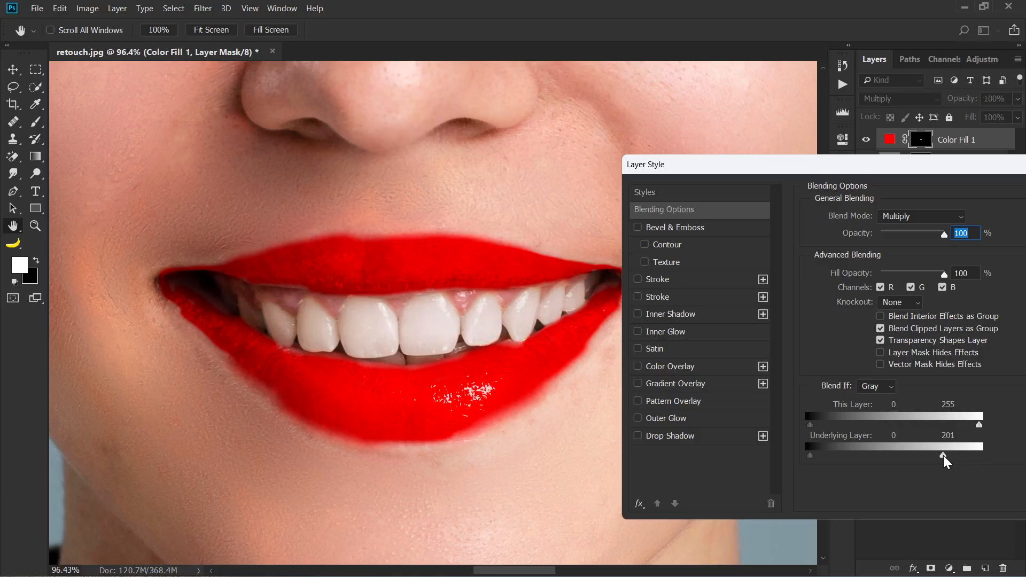
drag(943, 457, 940, 457)
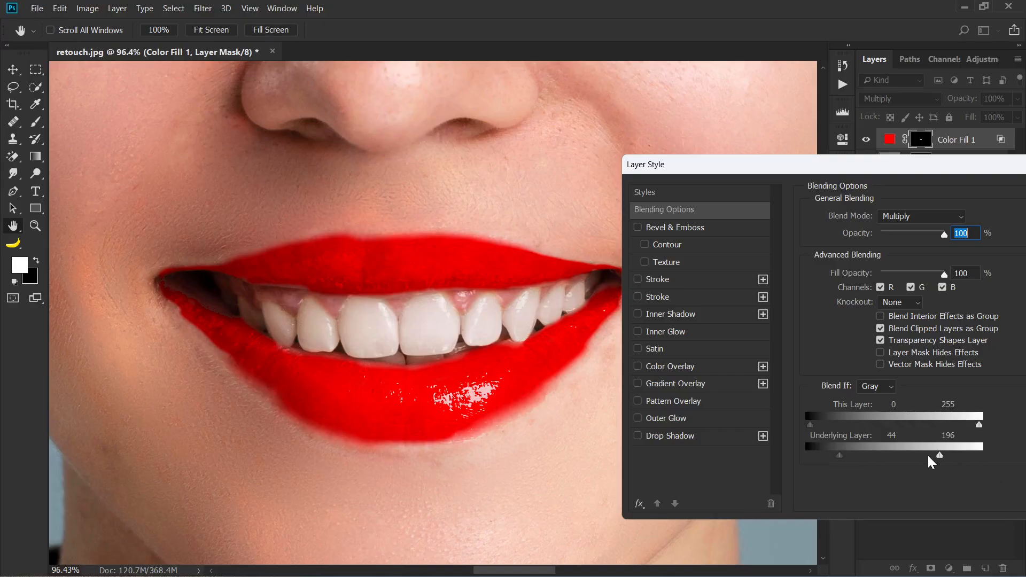
mouse_move(943, 457)
mouse_down()
mouse_move(934, 456)
mouse_move(961, 458)
mouse_move(927, 460)
mouse_up()
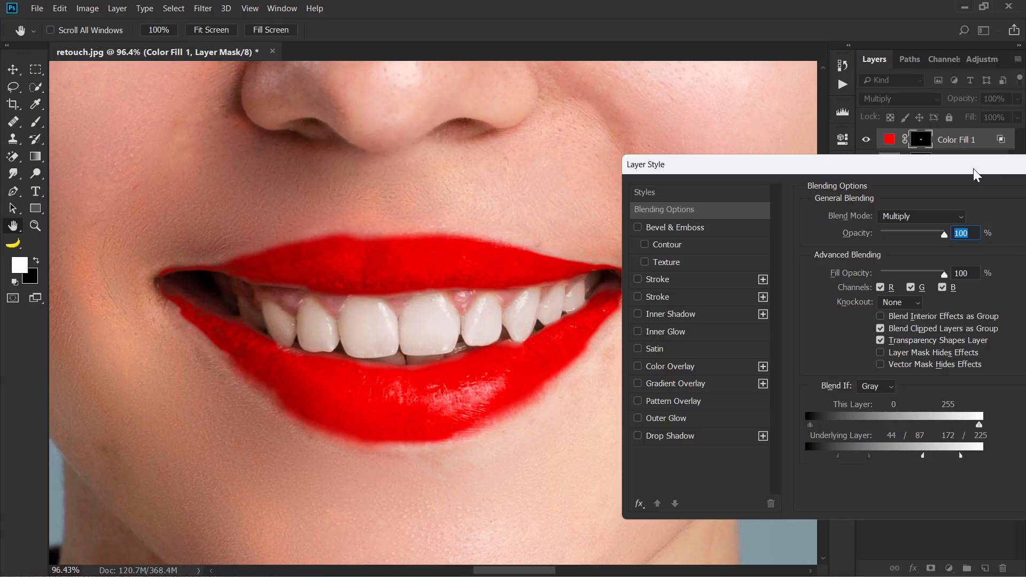
drag(957, 170, 751, 152)
click(926, 175)
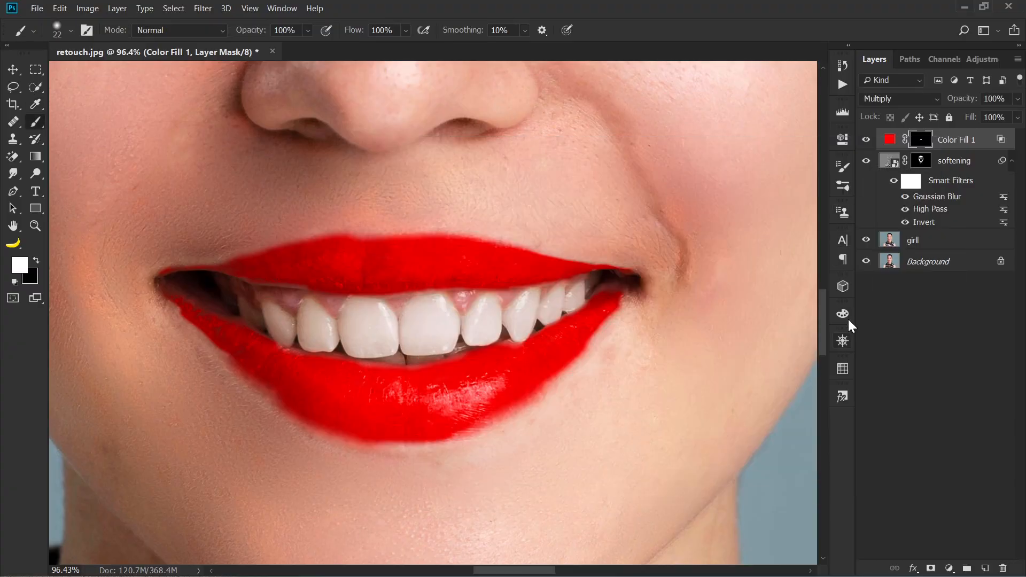
Step: Feather the colour fill layer's mask by 7.8 px
click(842, 140)
drag(649, 271, 717, 274)
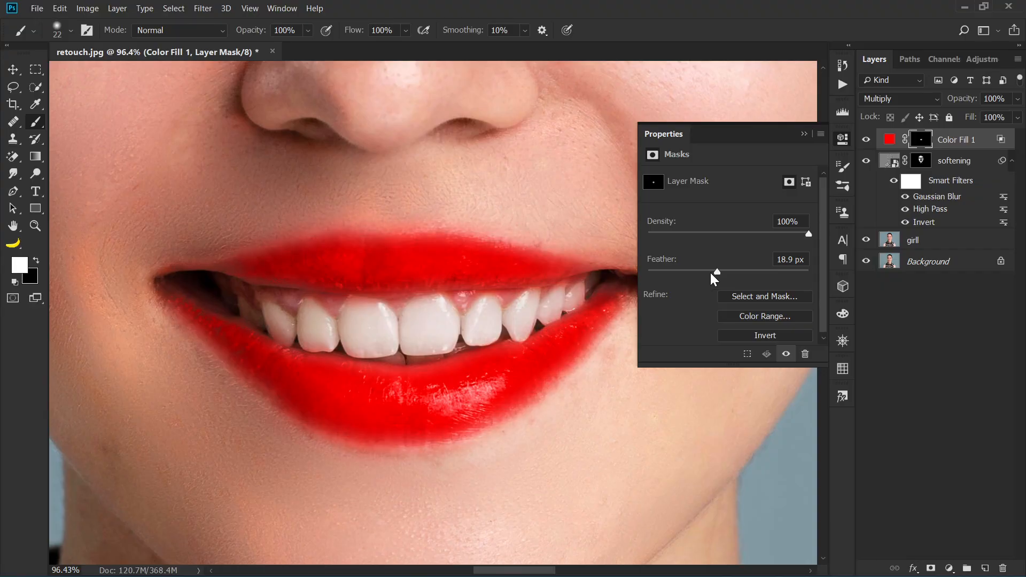
click(710, 271)
click(703, 270)
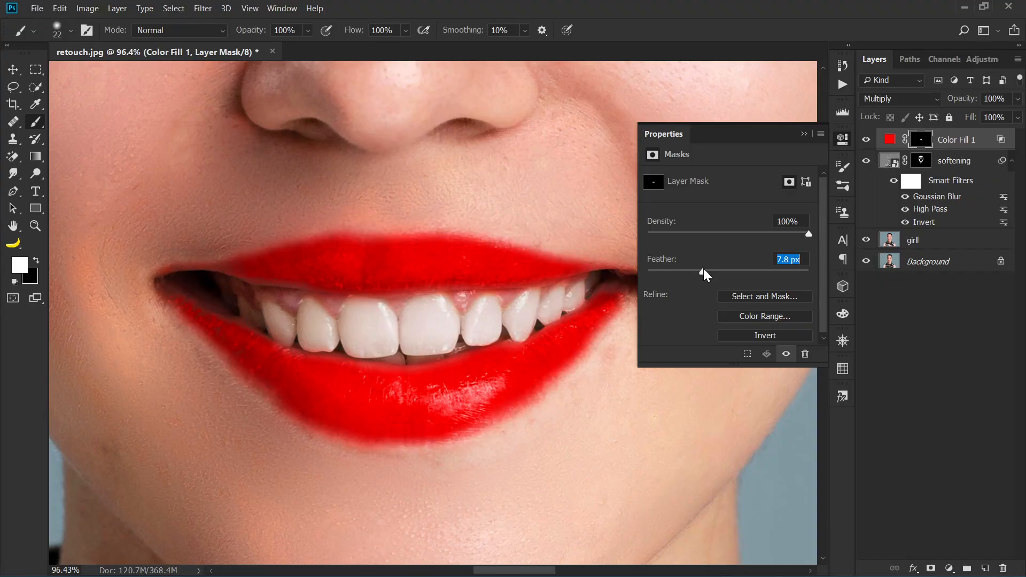
click(804, 134)
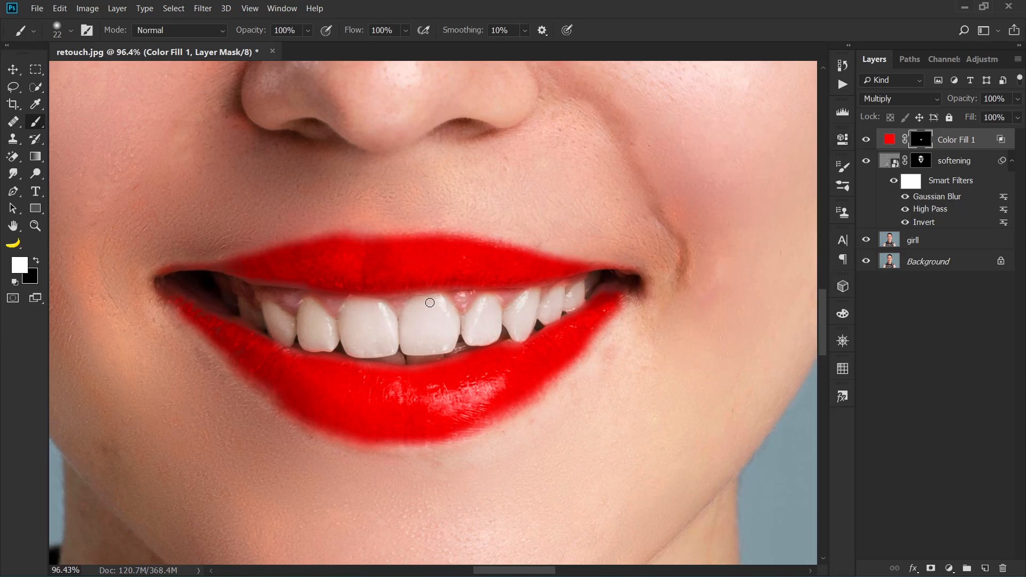
Step: Try the blue 2126fc as the lip colour and set the colour fill to the red fc2121
scroll(443, 336, down, 2)
scroll(446, 331, down, 15)
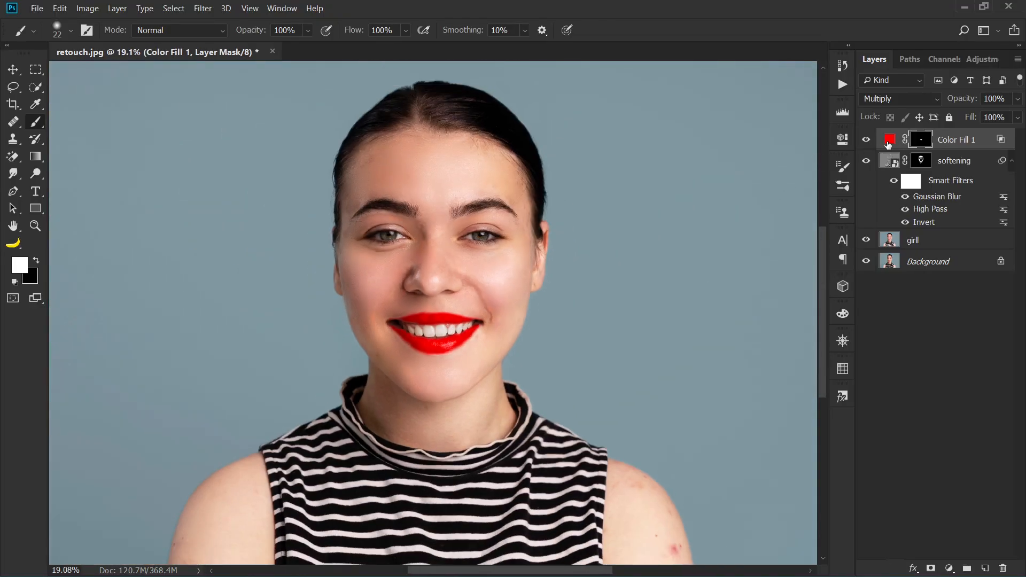
click(889, 139)
click(867, 160)
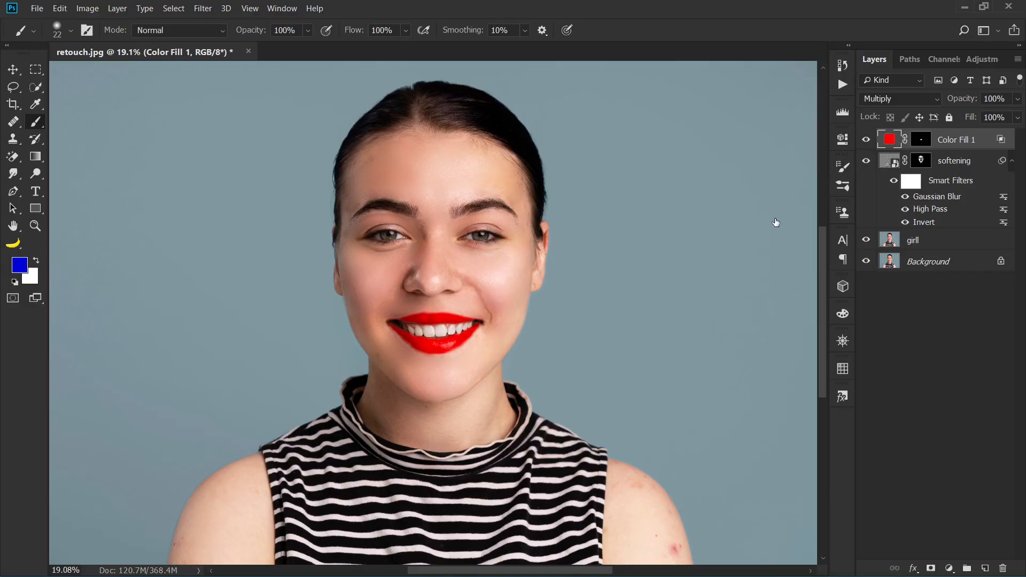
double_click(889, 140)
click(827, 242)
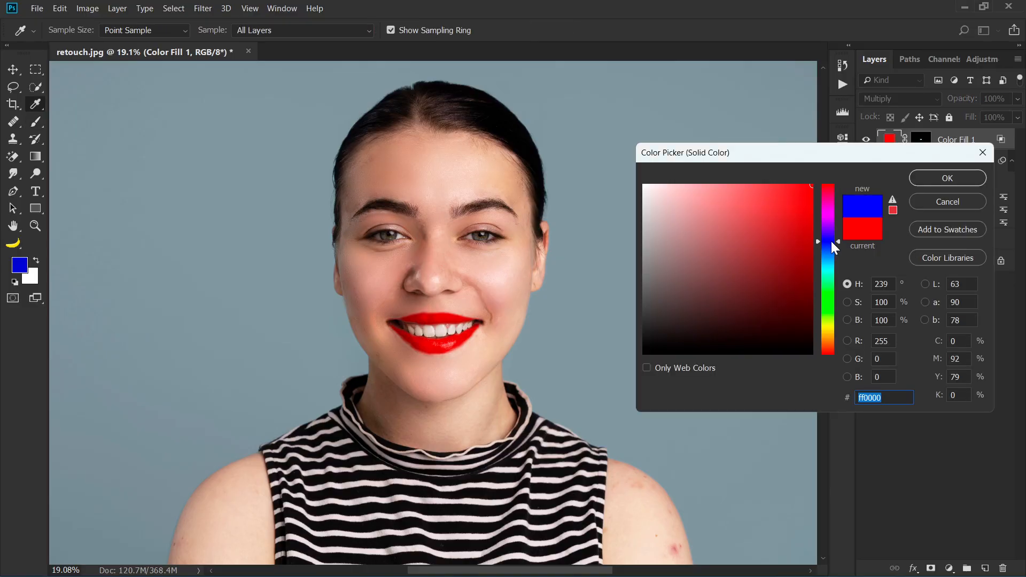
drag(808, 213, 794, 196)
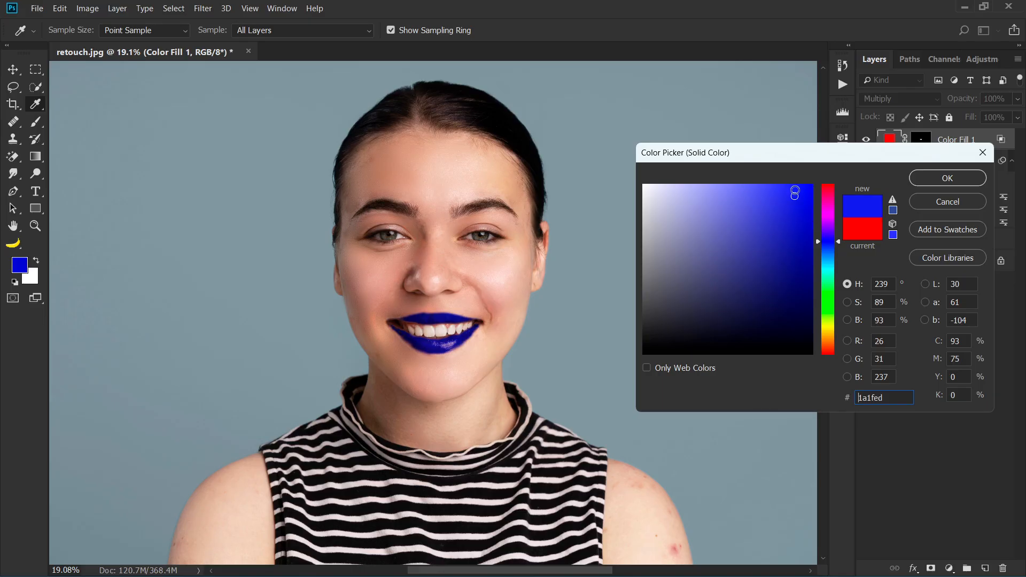
click(791, 187)
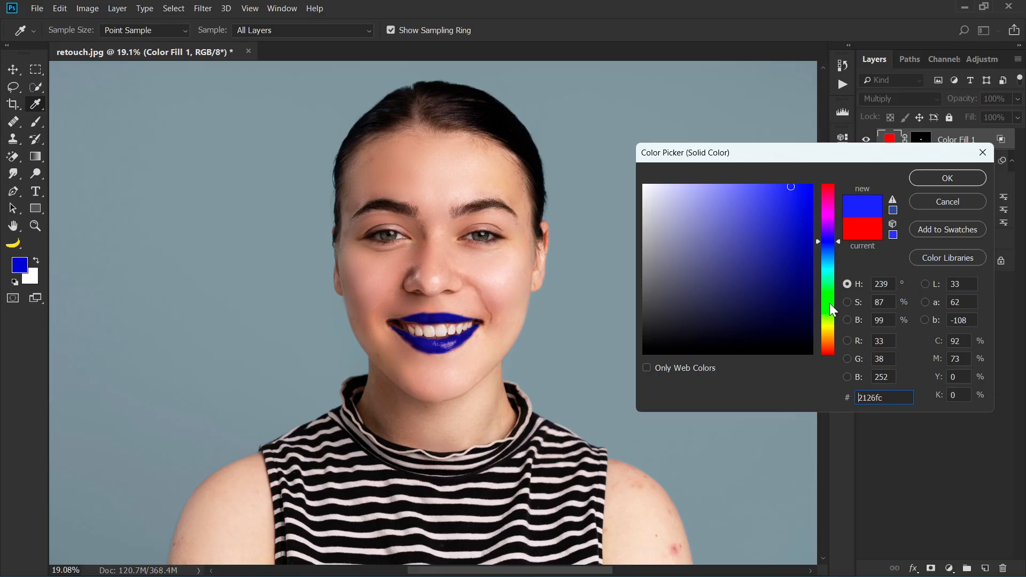
click(834, 178)
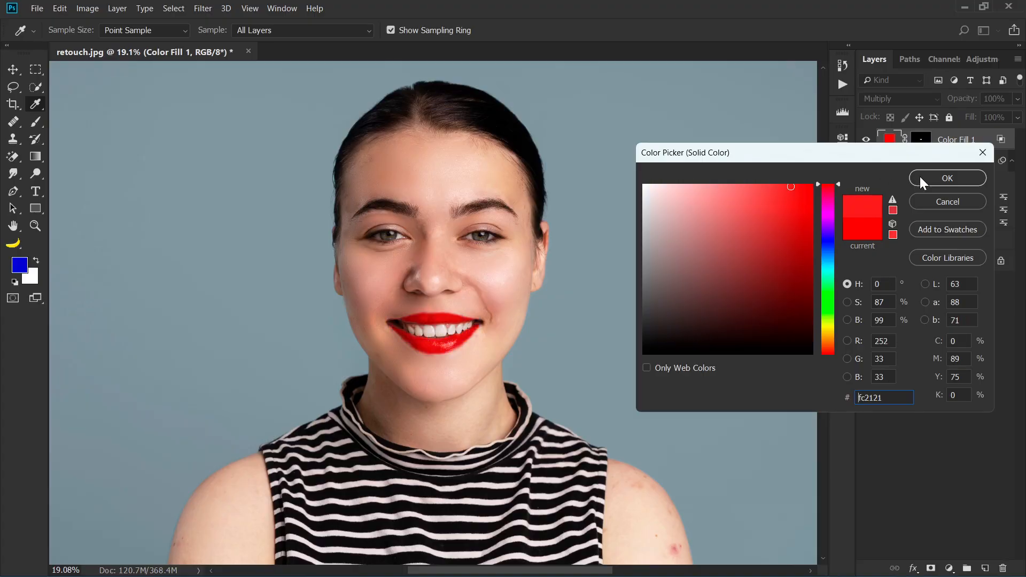
click(942, 180)
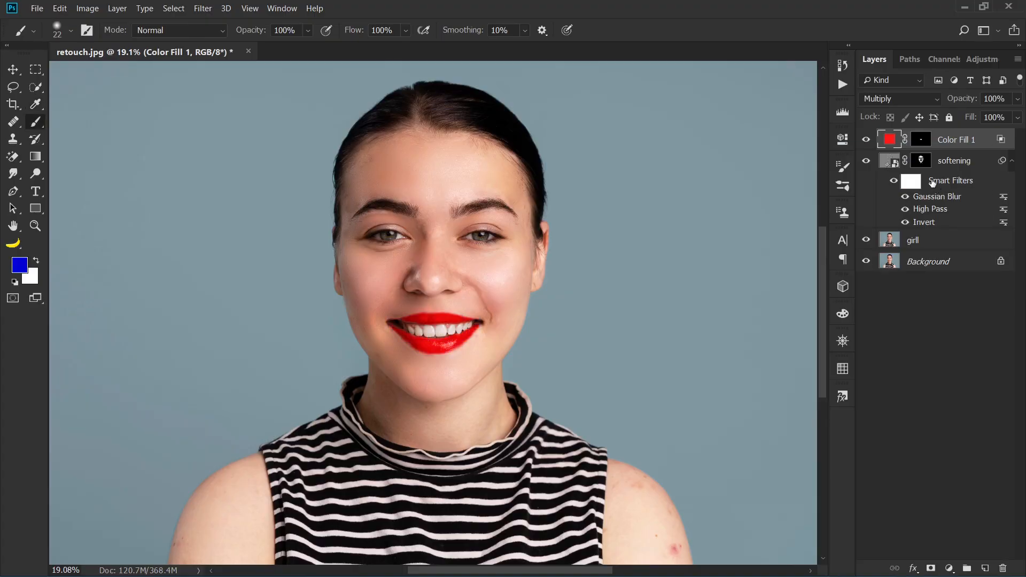
Step: Set the lip colour fill to the lighter red ff6f6f
double_click(889, 139)
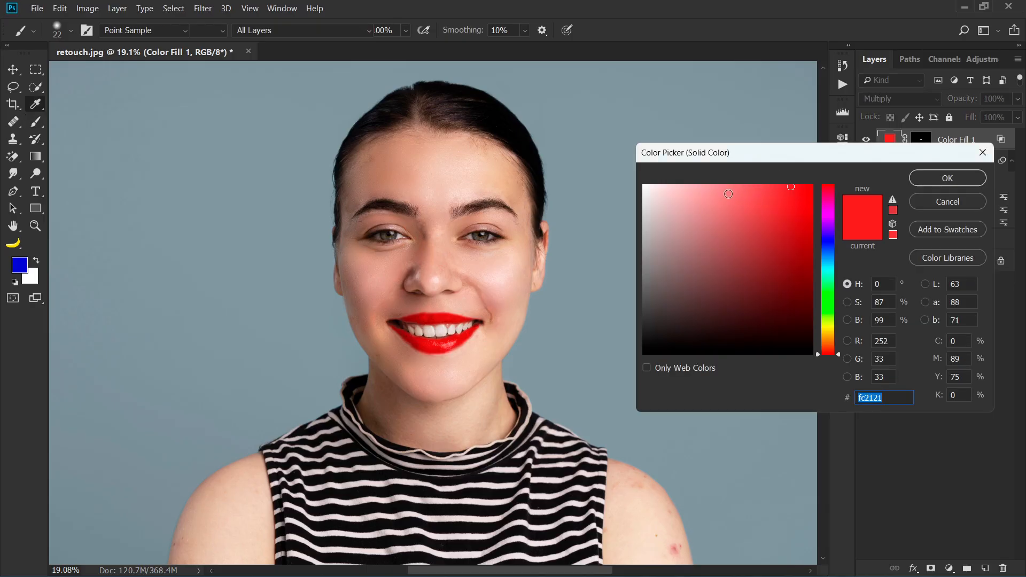
drag(755, 188, 740, 182)
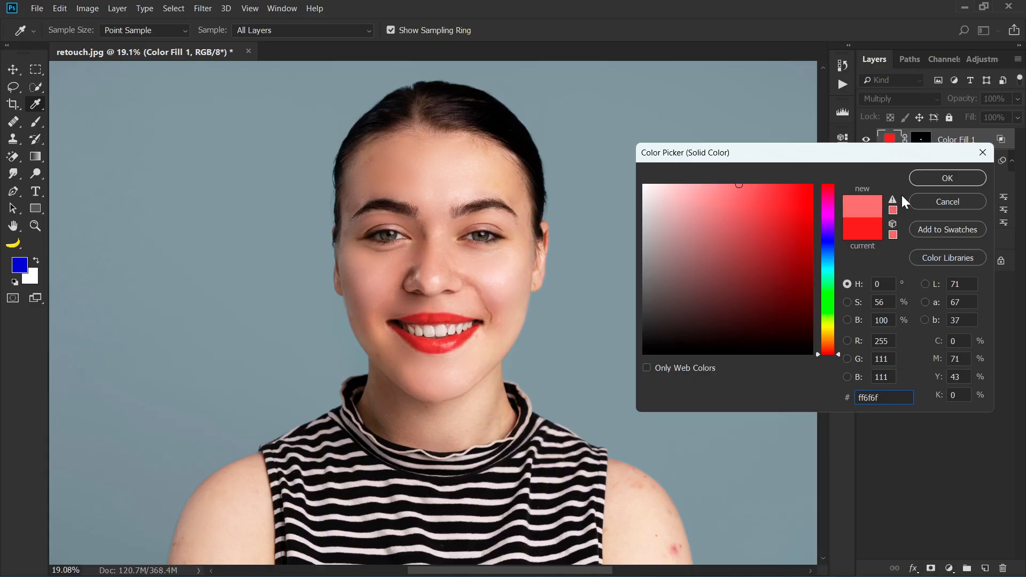
click(947, 178)
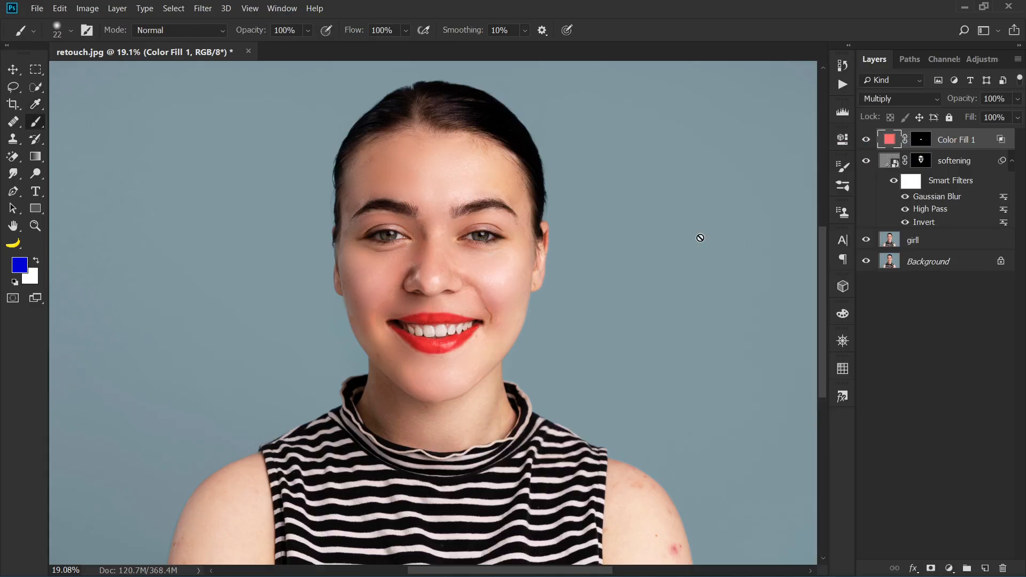
Step: Compare the retouched portrait with the original by showing only the Background layer and restoring all layers
click(866, 141)
alt+click(871, 265)
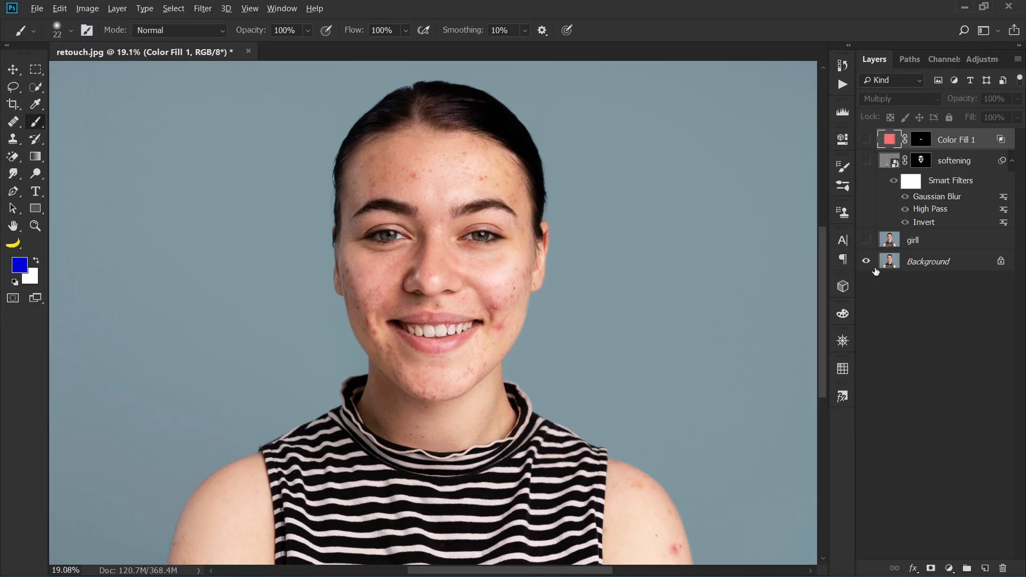
alt+click(872, 266)
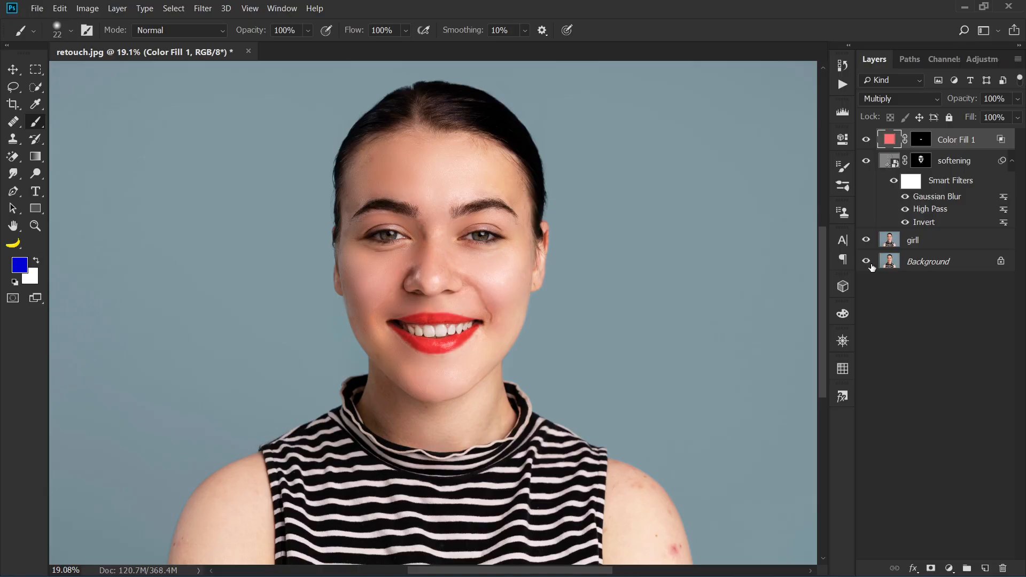
mouse_move(603, 576)
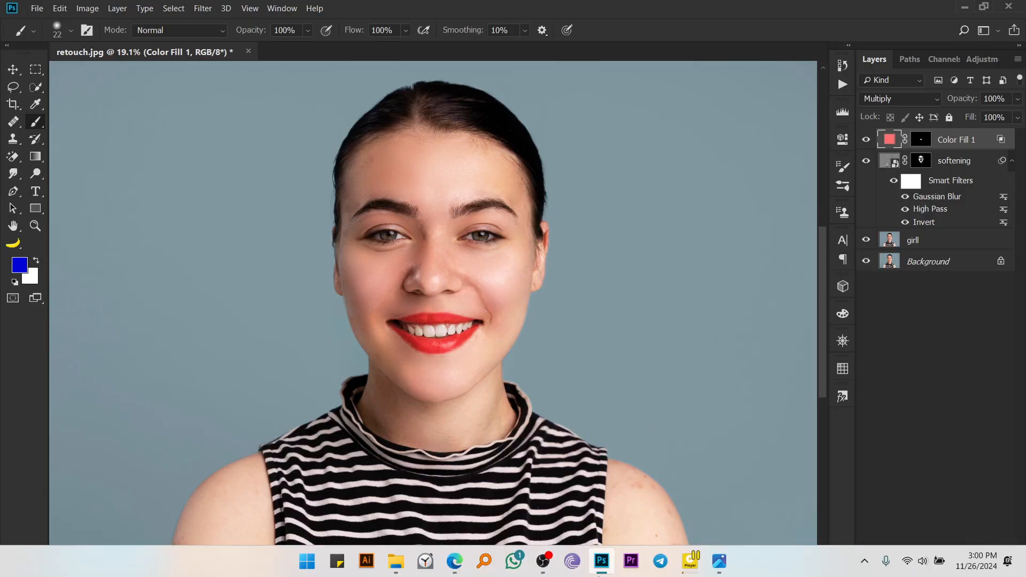
click(555, 565)
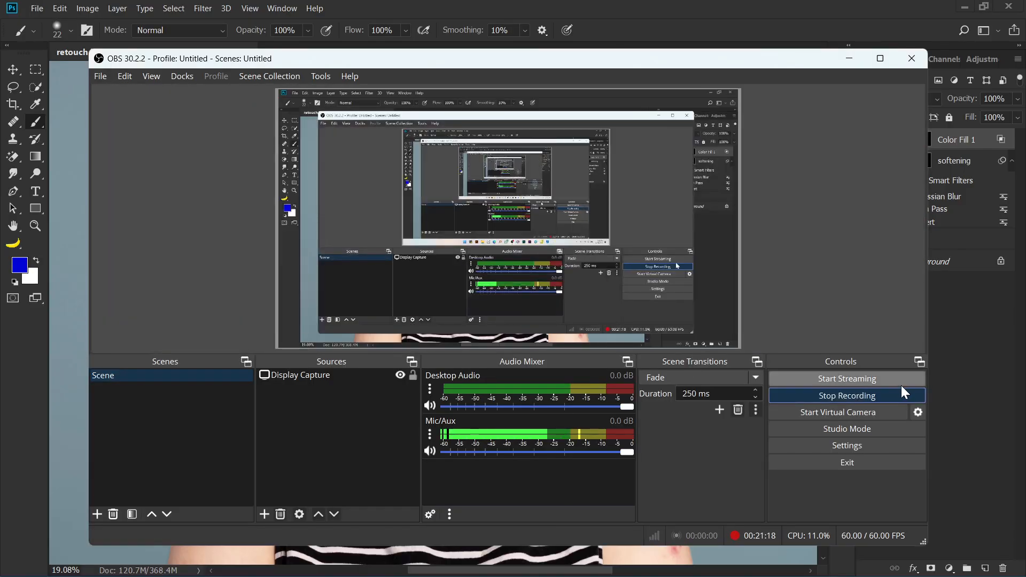